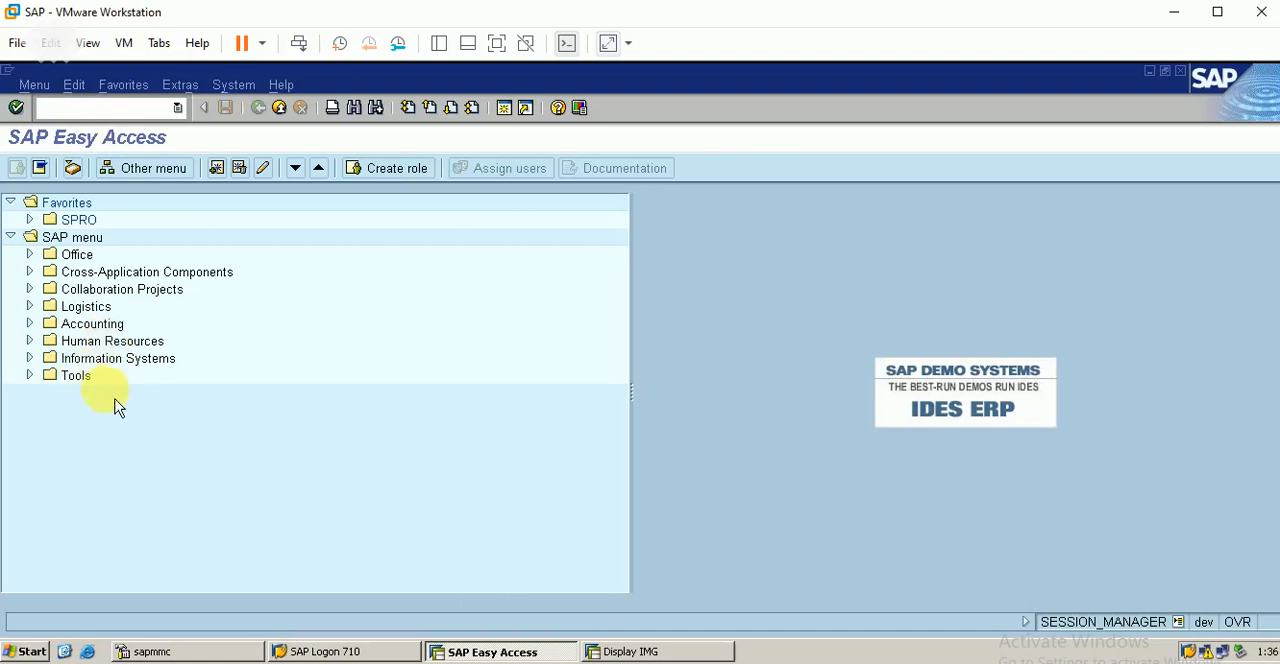
Step: Open the FI01 bank creation transaction from the bank master records under Financial Accounting, Banks, Master Data
{"action": "left_click", "coordinate": [29, 323]}
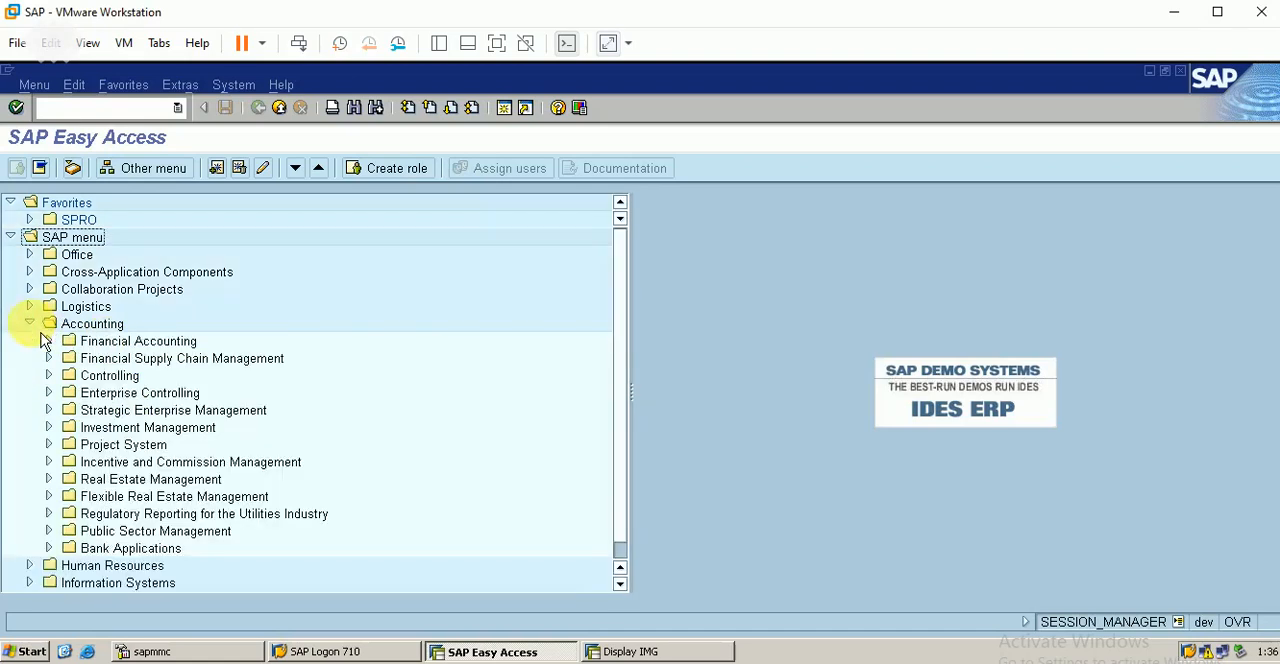
{"action": "left_click", "coordinate": [48, 341]}
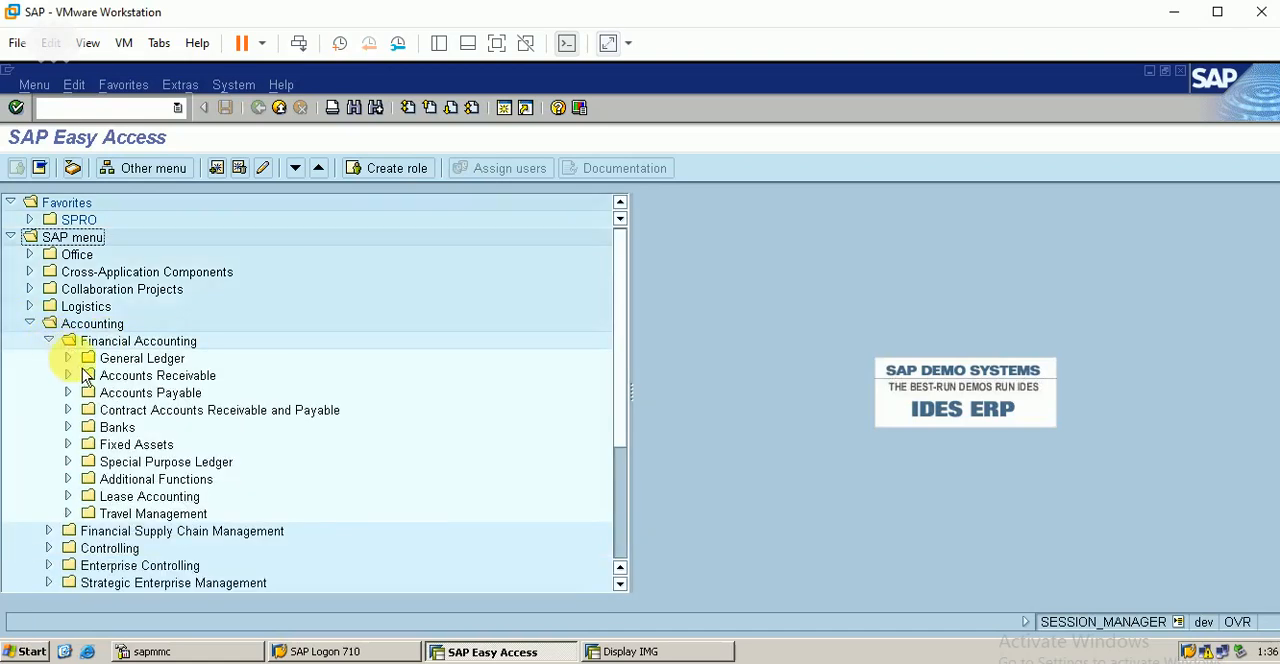
{"action": "left_click", "coordinate": [67, 427]}
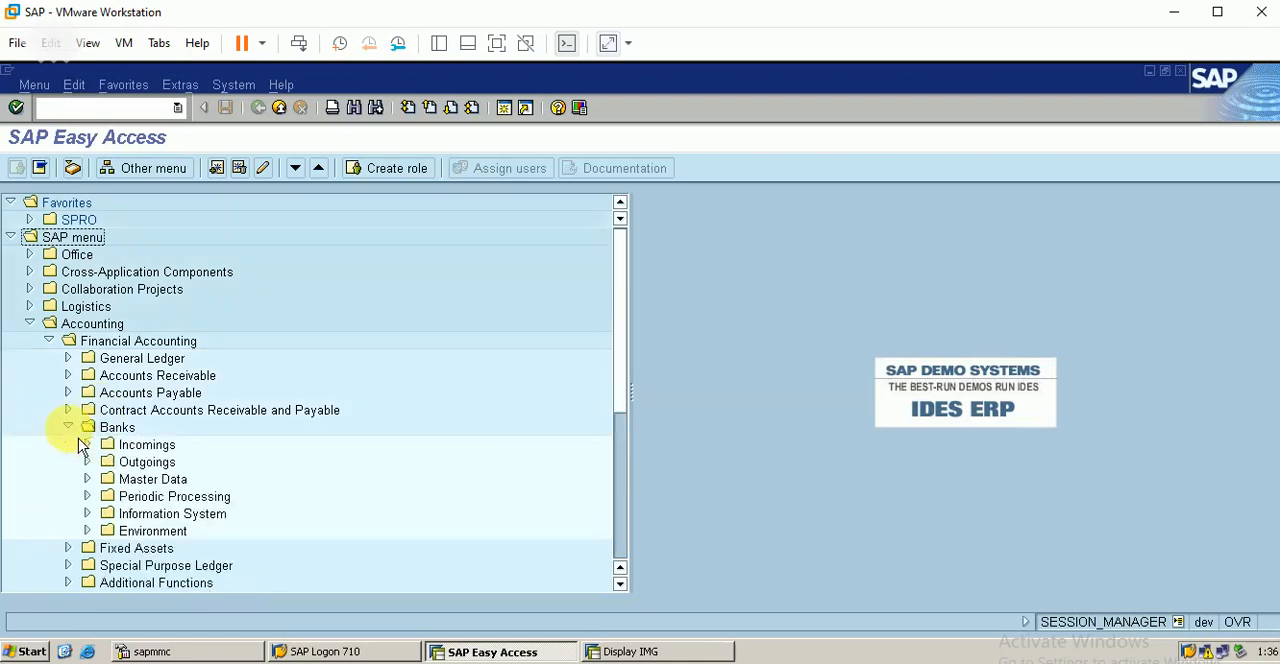
{"action": "left_click", "coordinate": [87, 479]}
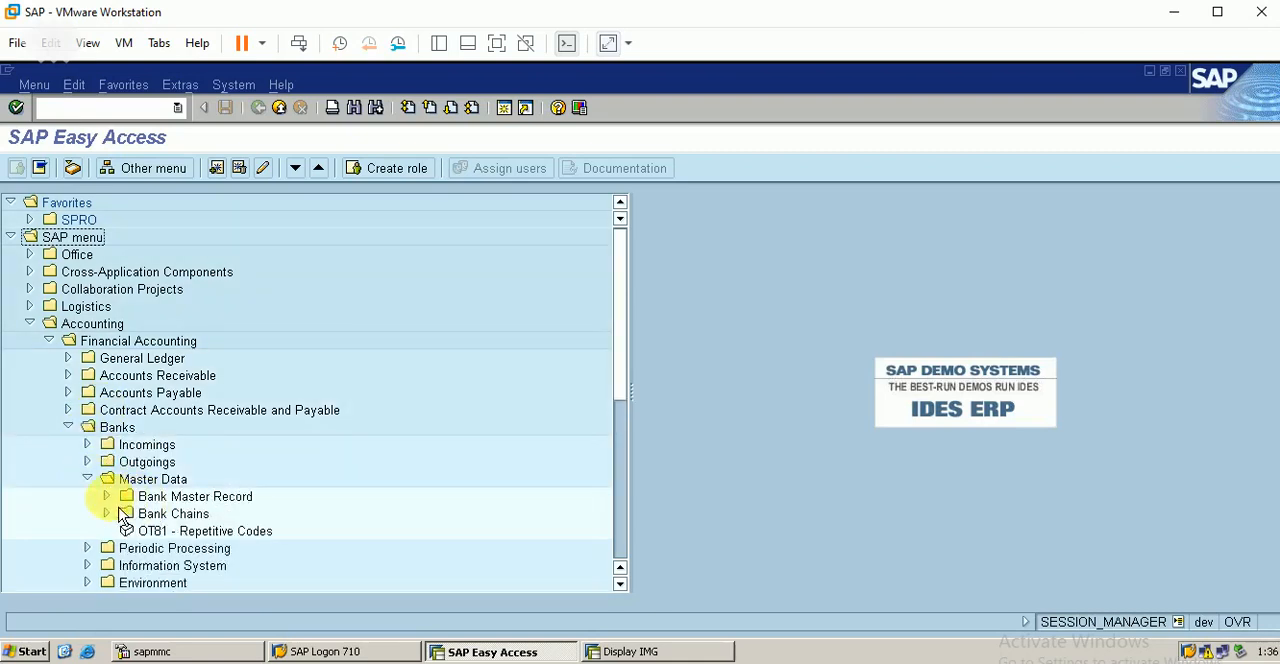
{"action": "left_click", "coordinate": [106, 496]}
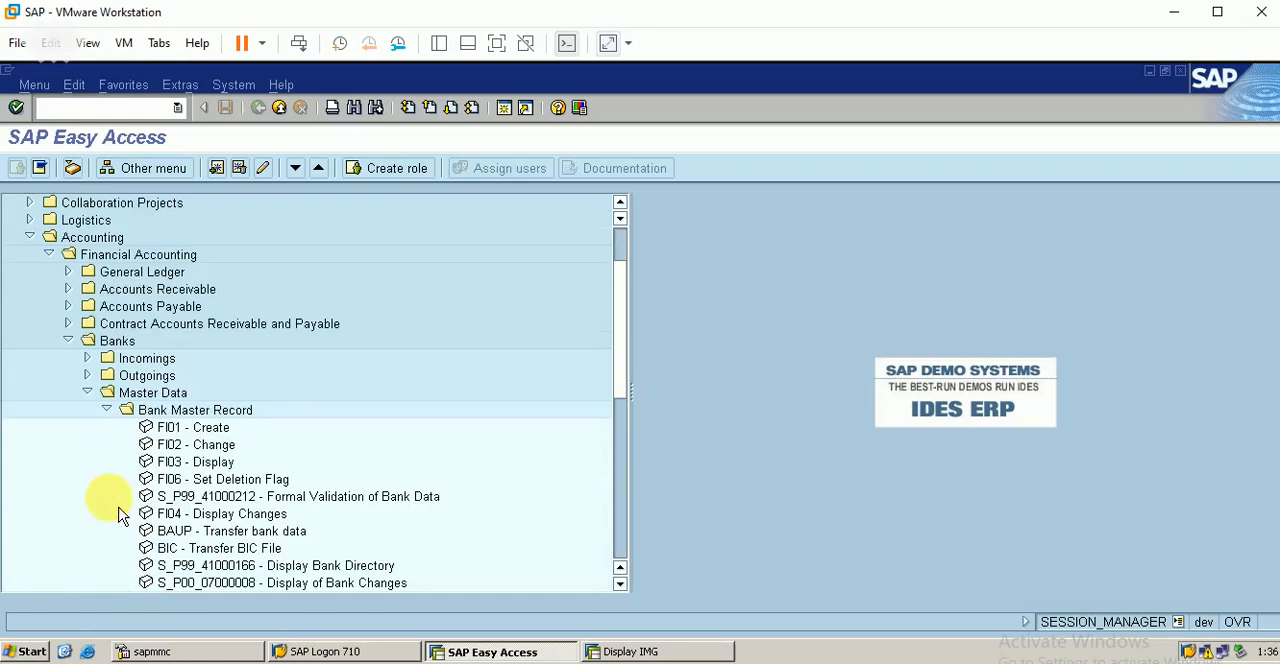
{"action": "left_click", "coordinate": [196, 428]}
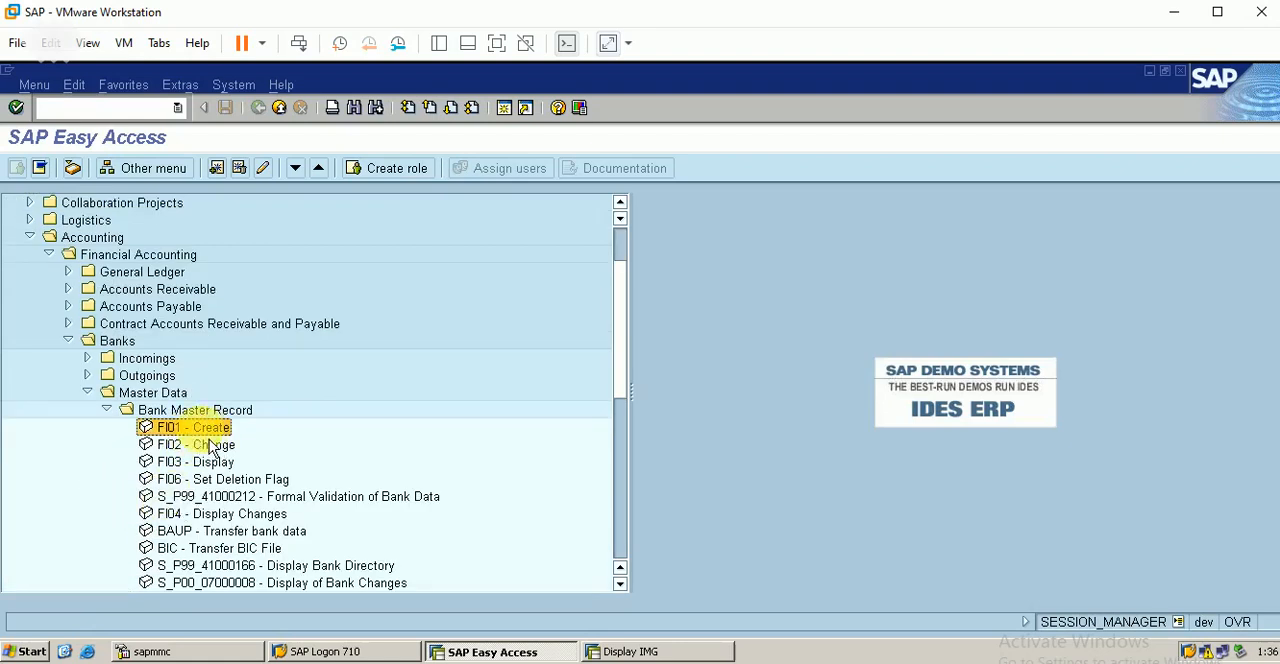
{"action": "double_click", "coordinate": [202, 430]}
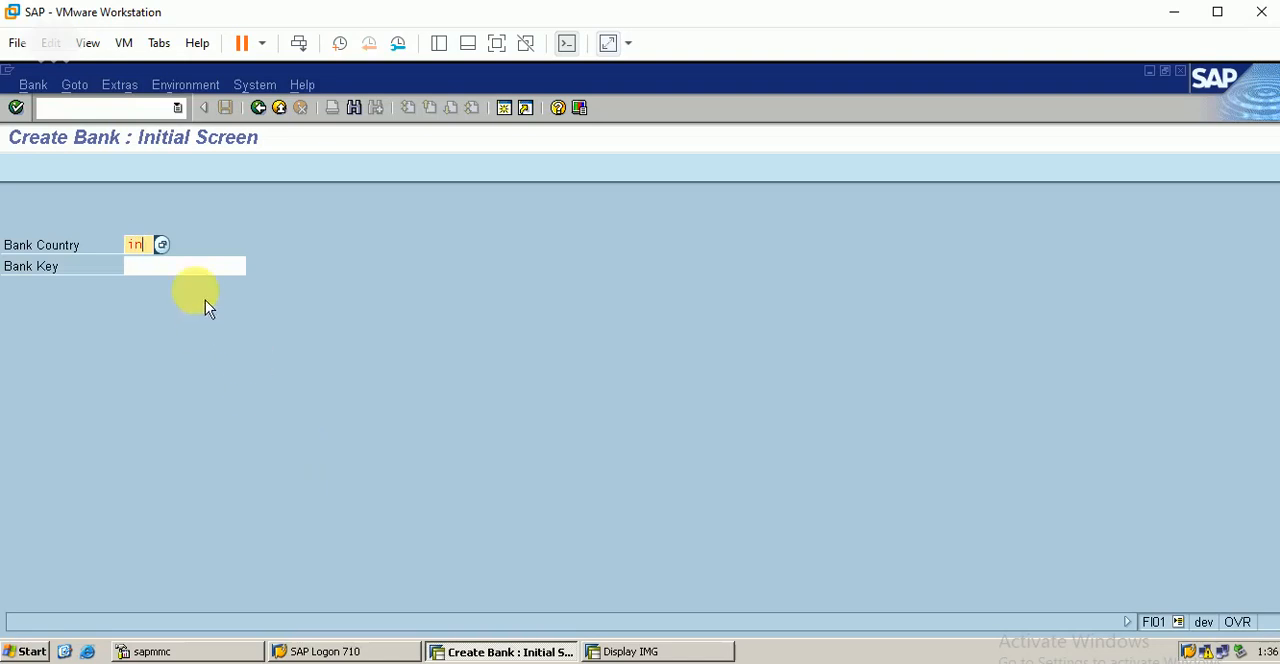
Step: Start a new bank master record with bank country IN and bank key 123
{"action": "left_click", "coordinate": [157, 266]}
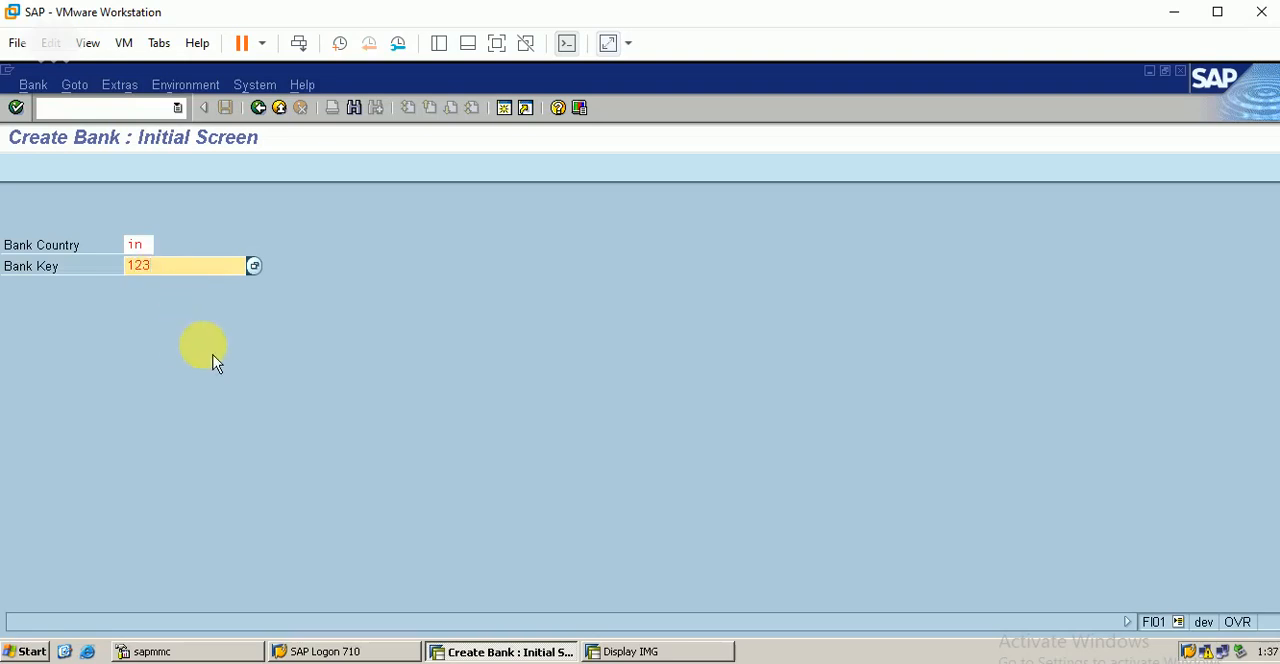
{"action": "key", "text": "Return"}
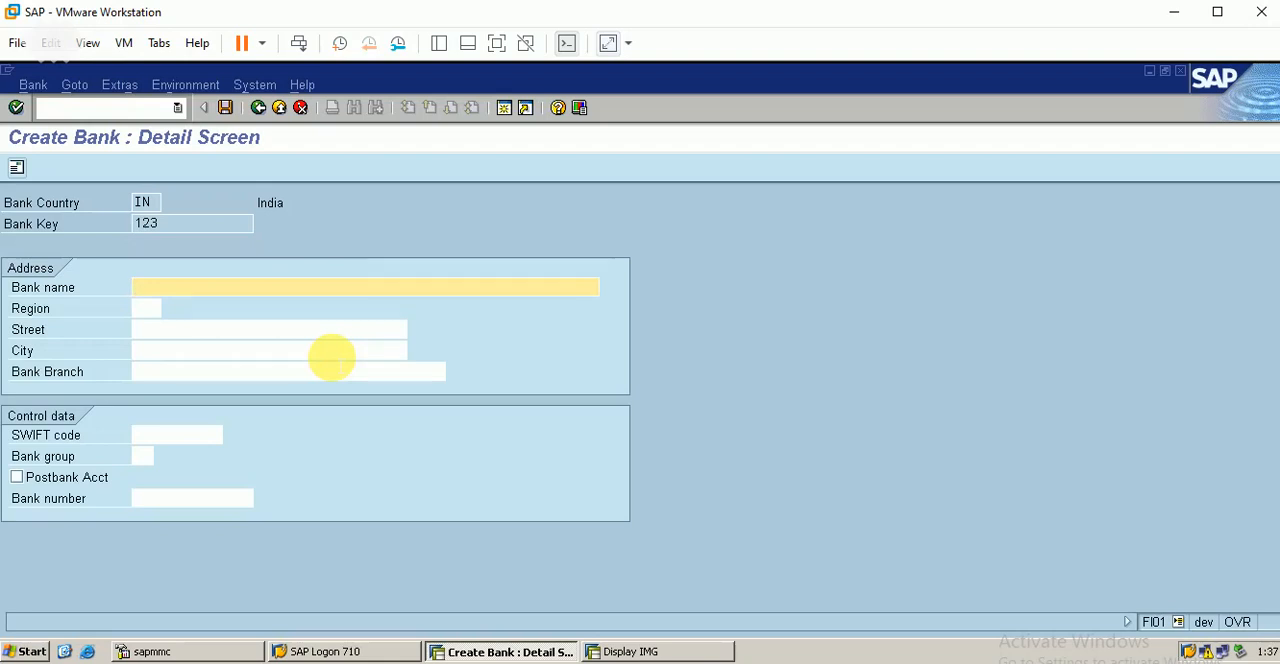
Step: Fill in the bank's address data: name HBD BANK, region 22, street JHGKJGJH, city KHGKJH and branch DELHI
{"action": "left_click", "coordinate": [460, 662]}
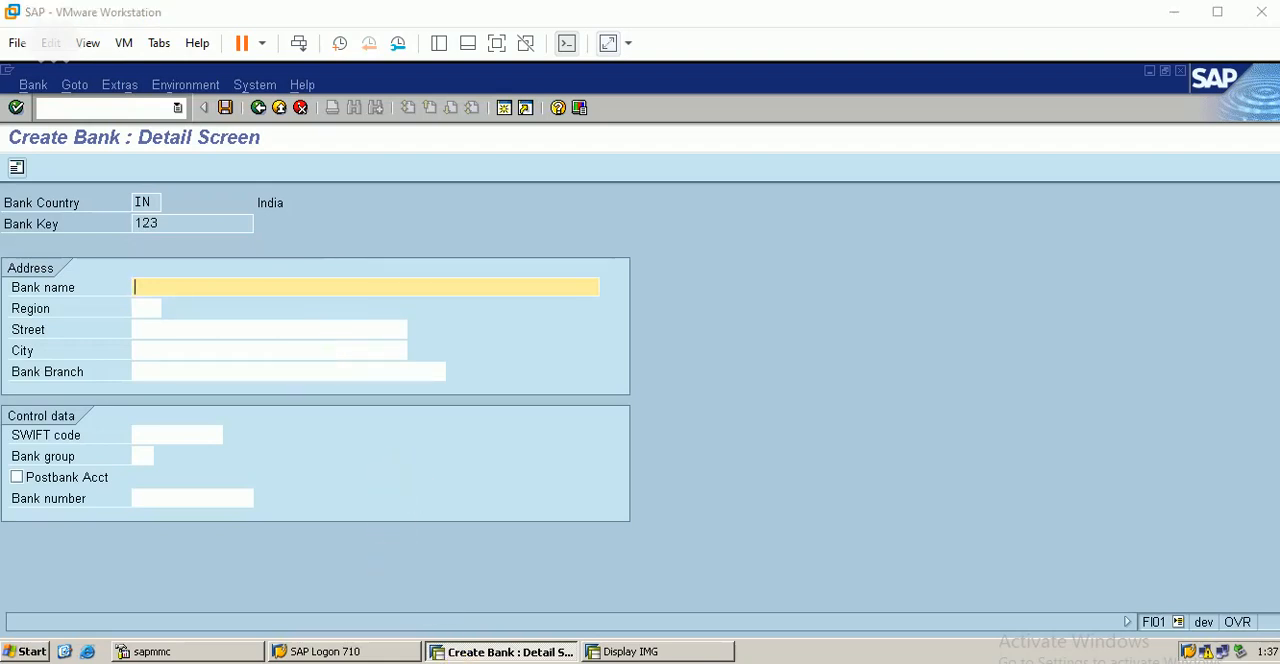
{"action": "left_click", "coordinate": [541, 554]}
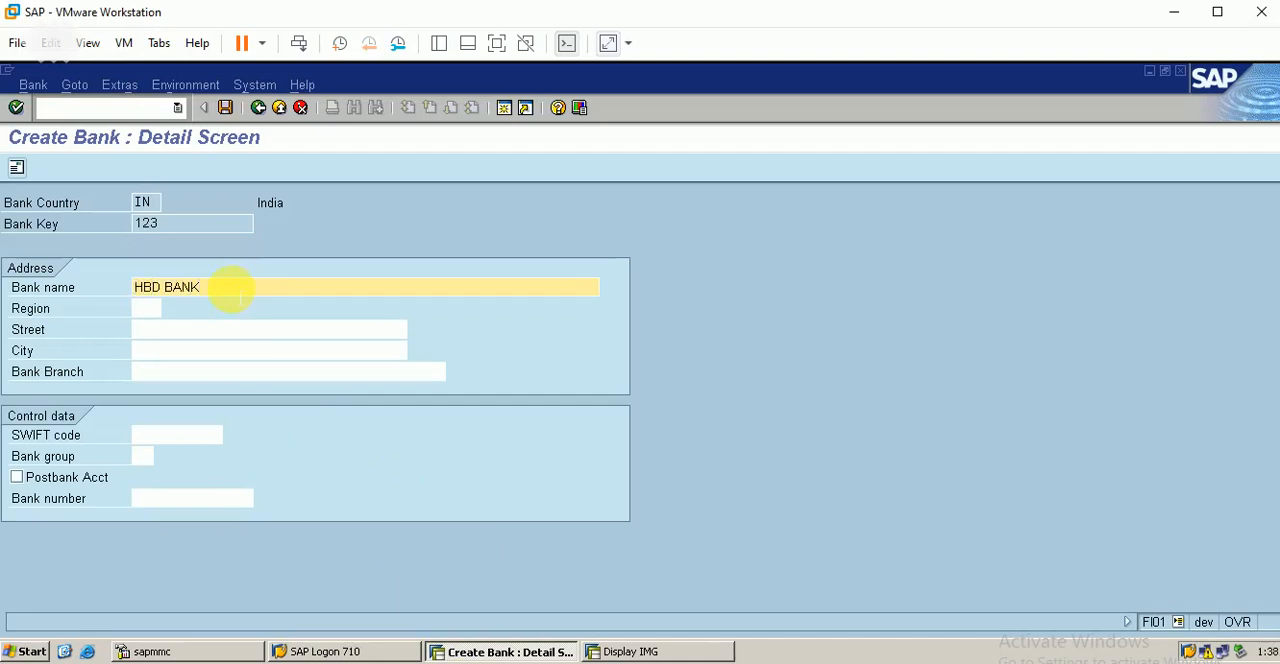
{"action": "left_click", "coordinate": [166, 308]}
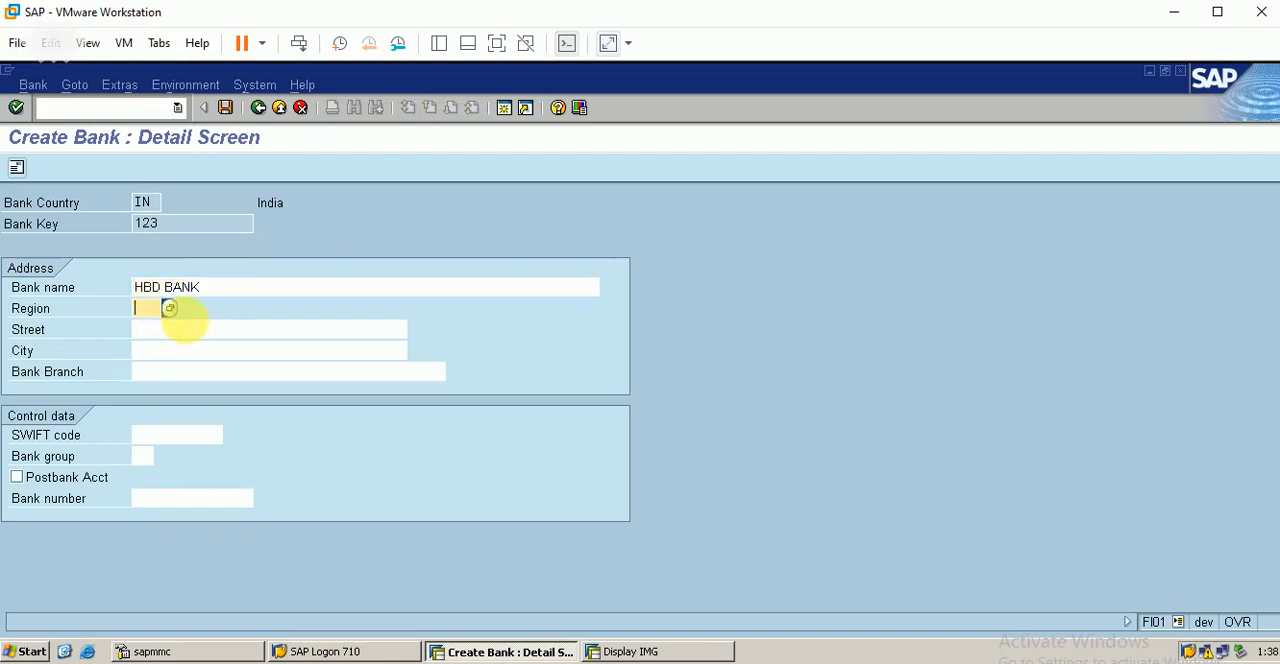
{"action": "type", "text": "22"}
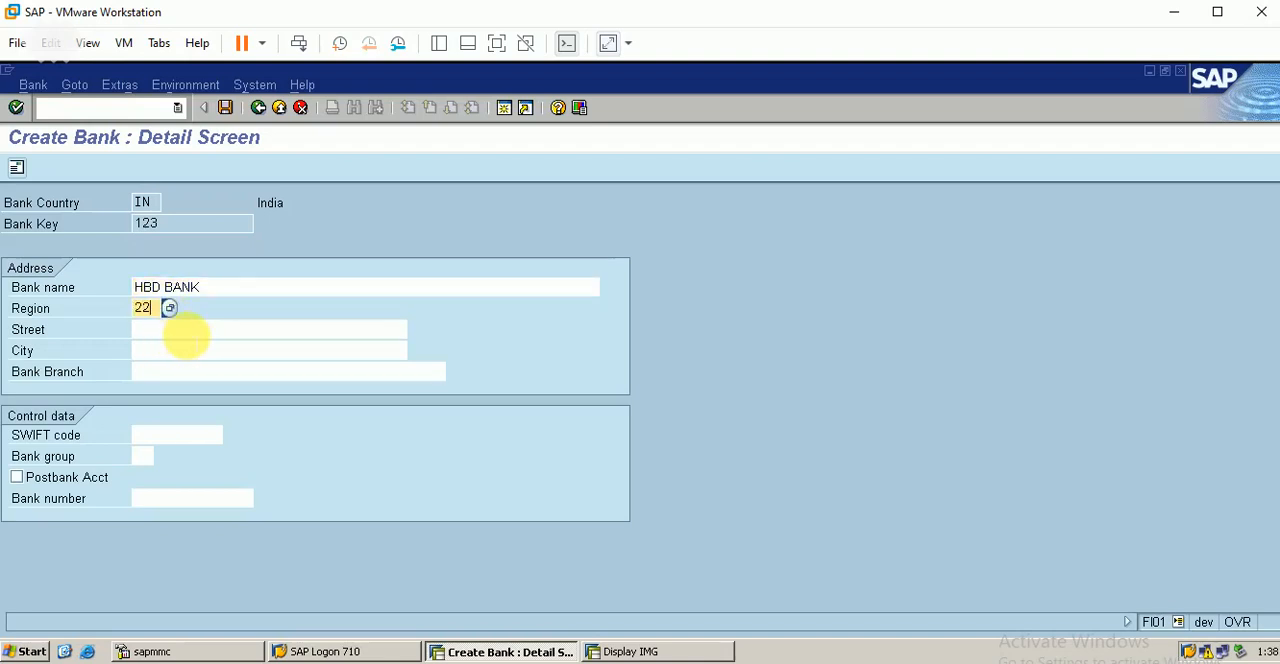
{"action": "left_click", "coordinate": [187, 332]}
{"action": "type", "text": "JHGKJGJH"}
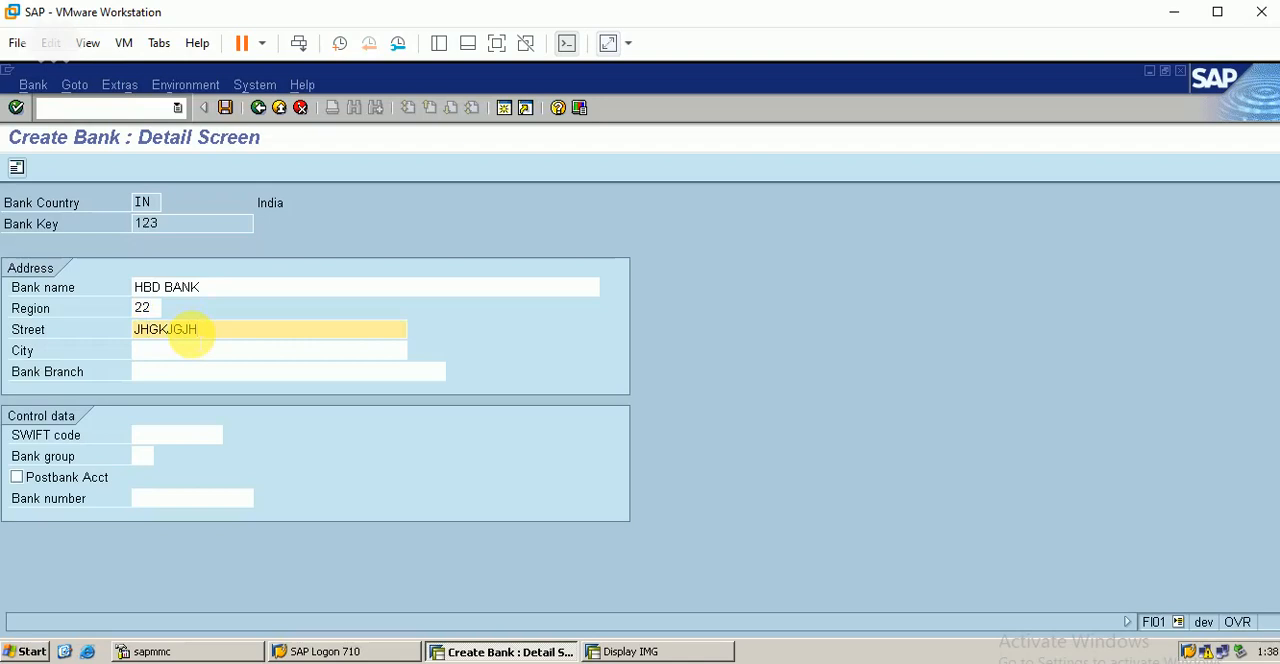
{"action": "left_click", "coordinate": [177, 350]}
{"action": "type", "text": "KHG"}
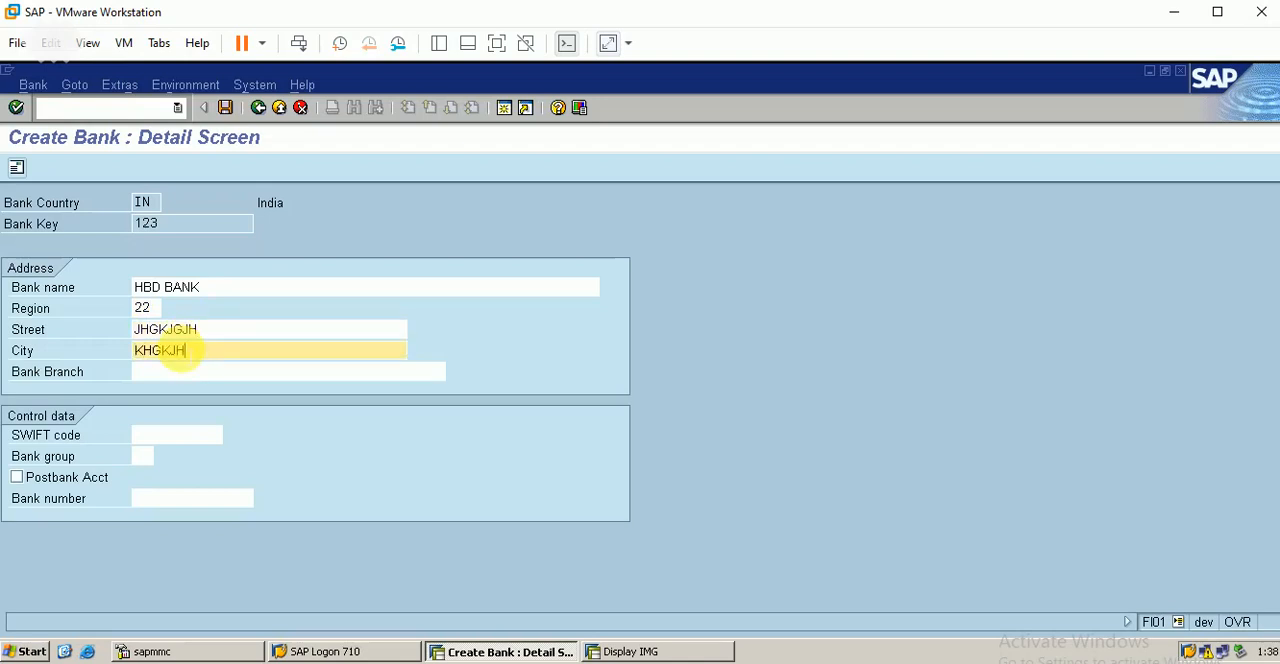
{"action": "type", "text": "KJH"}
{"action": "left_click", "coordinate": [193, 372]}
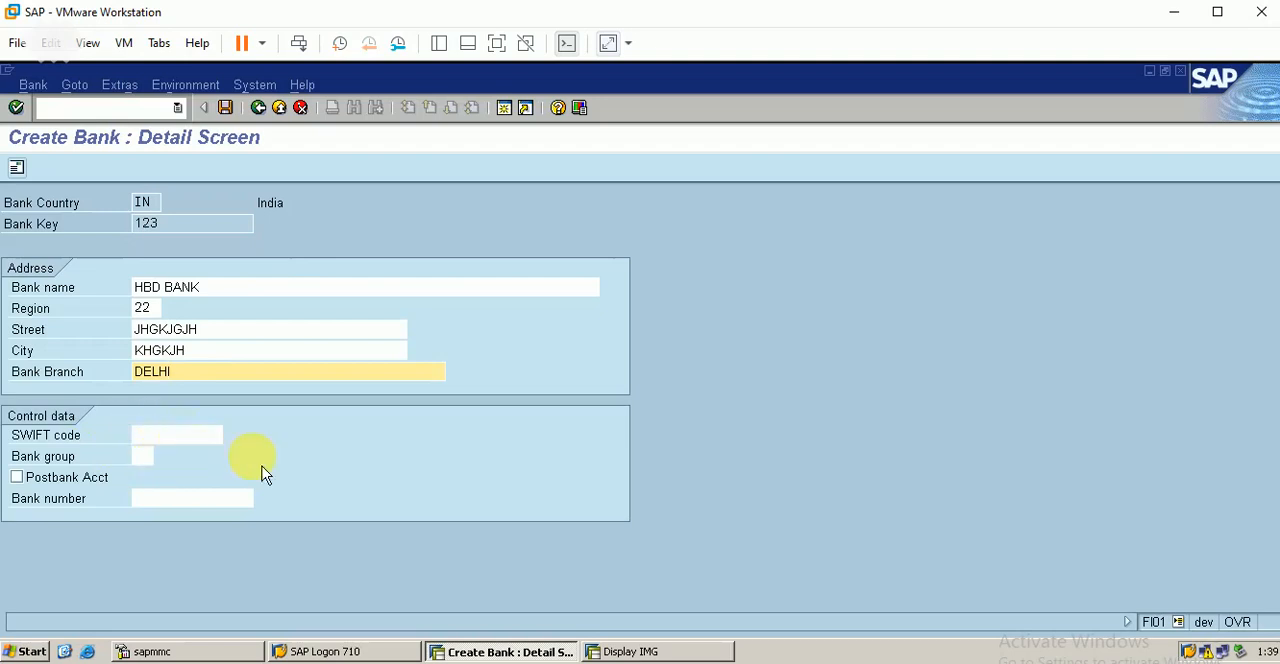
{"action": "key", "text": "Return"}
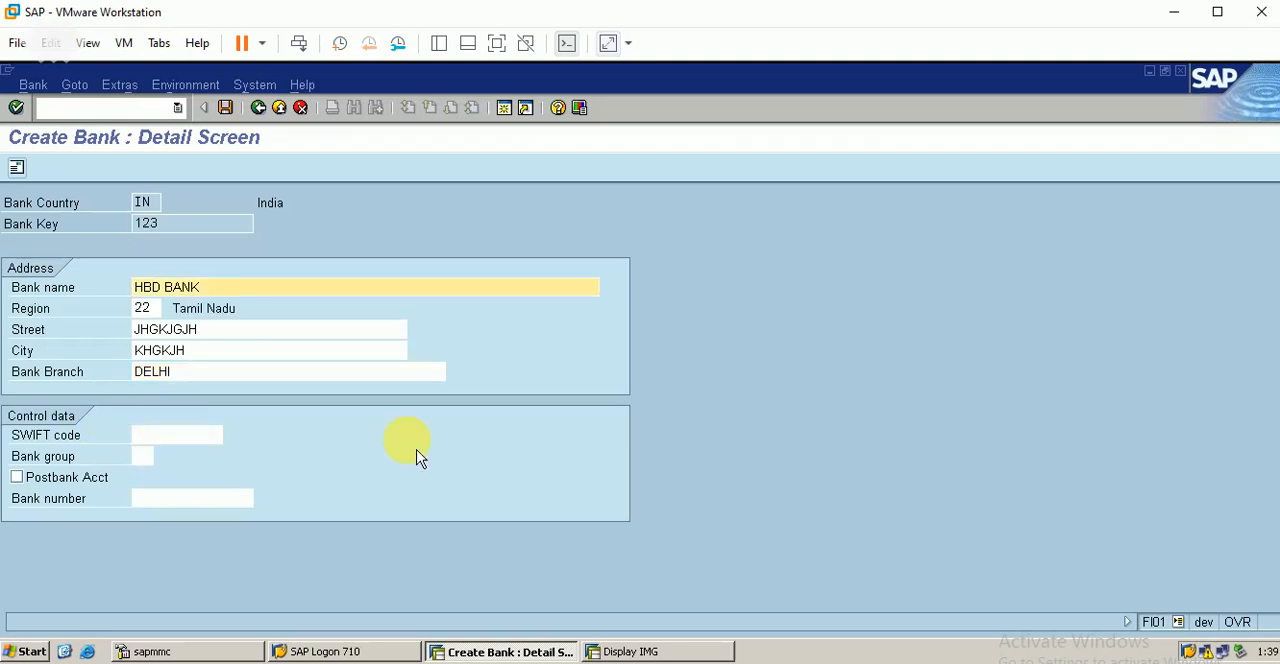
Step: Save the HBD BANK master record and return to the SAP Easy Access overview
{"action": "left_click", "coordinate": [17, 168]}
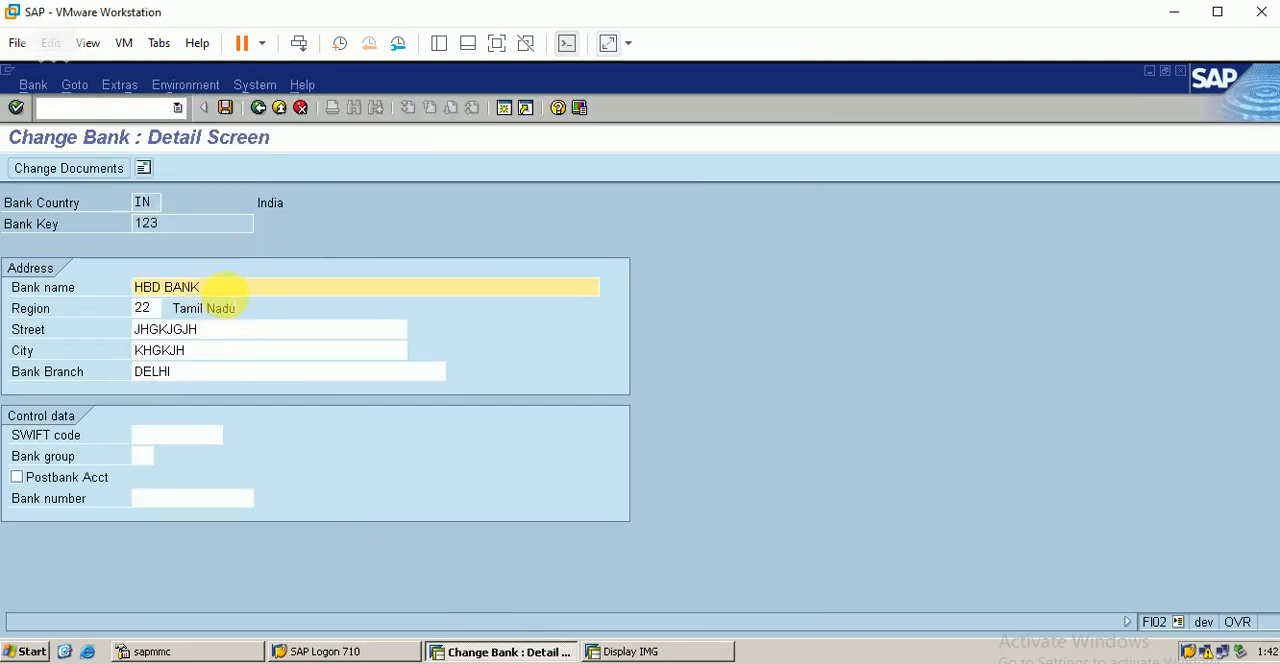
{"action": "left_click", "coordinate": [225, 107]}
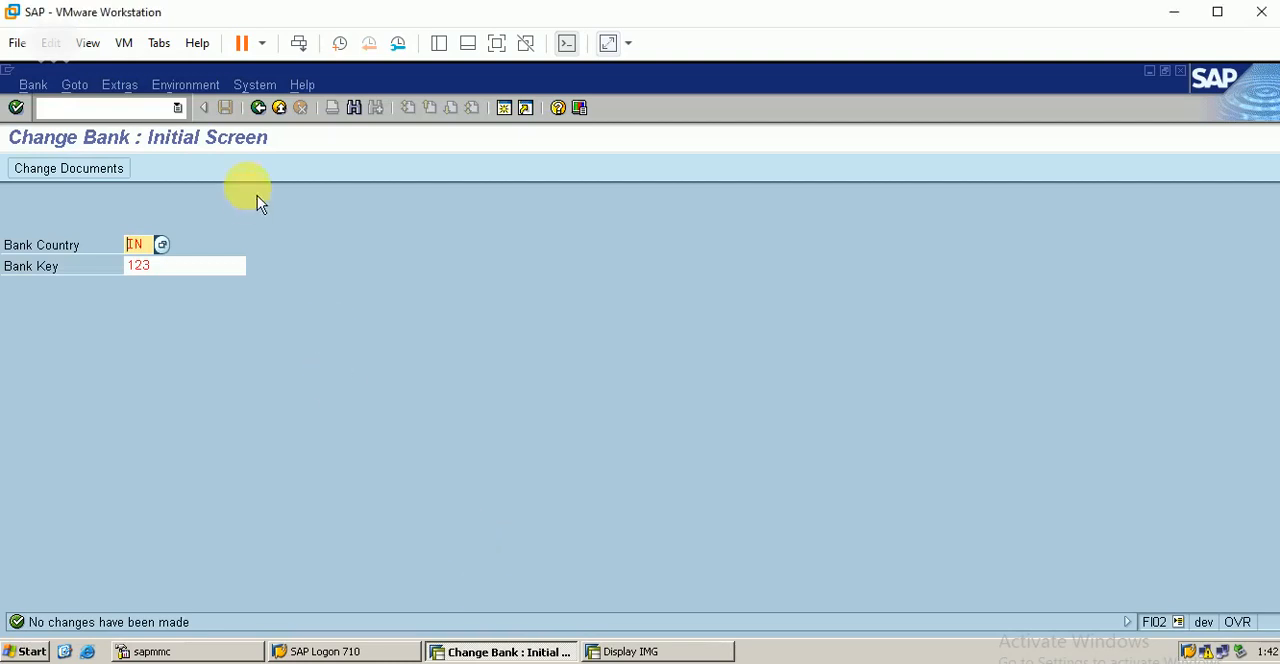
{"action": "left_click", "coordinate": [259, 110]}
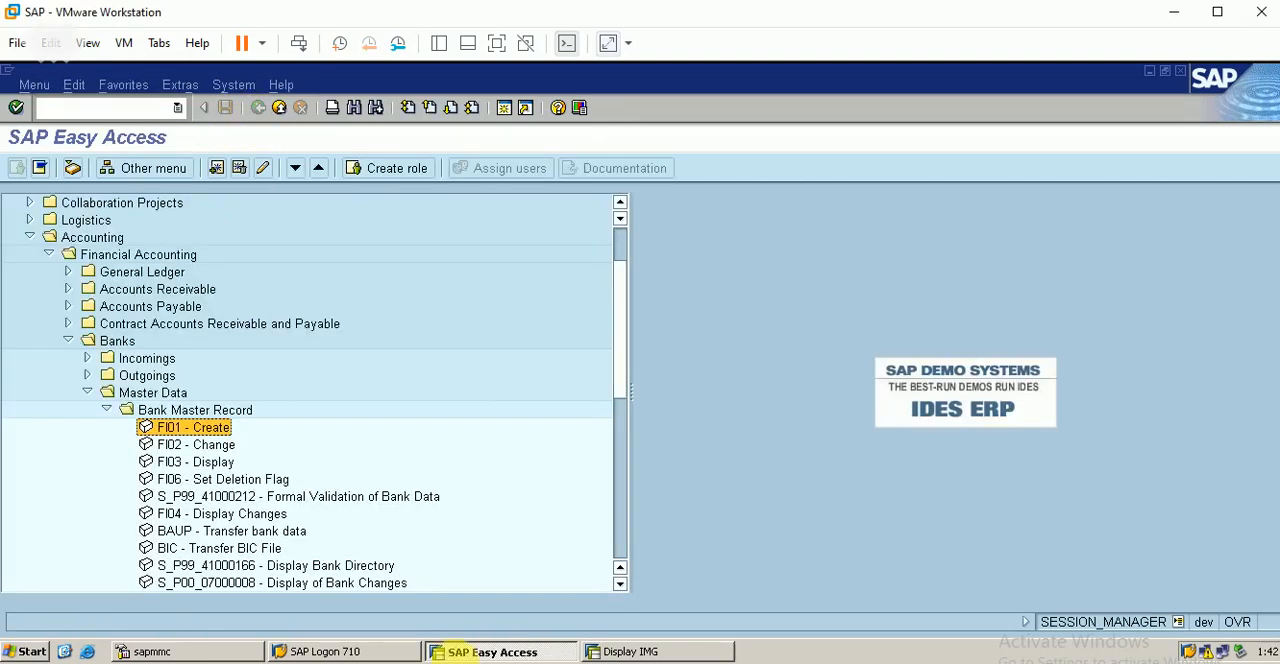
{"action": "key", "text": "Down"}
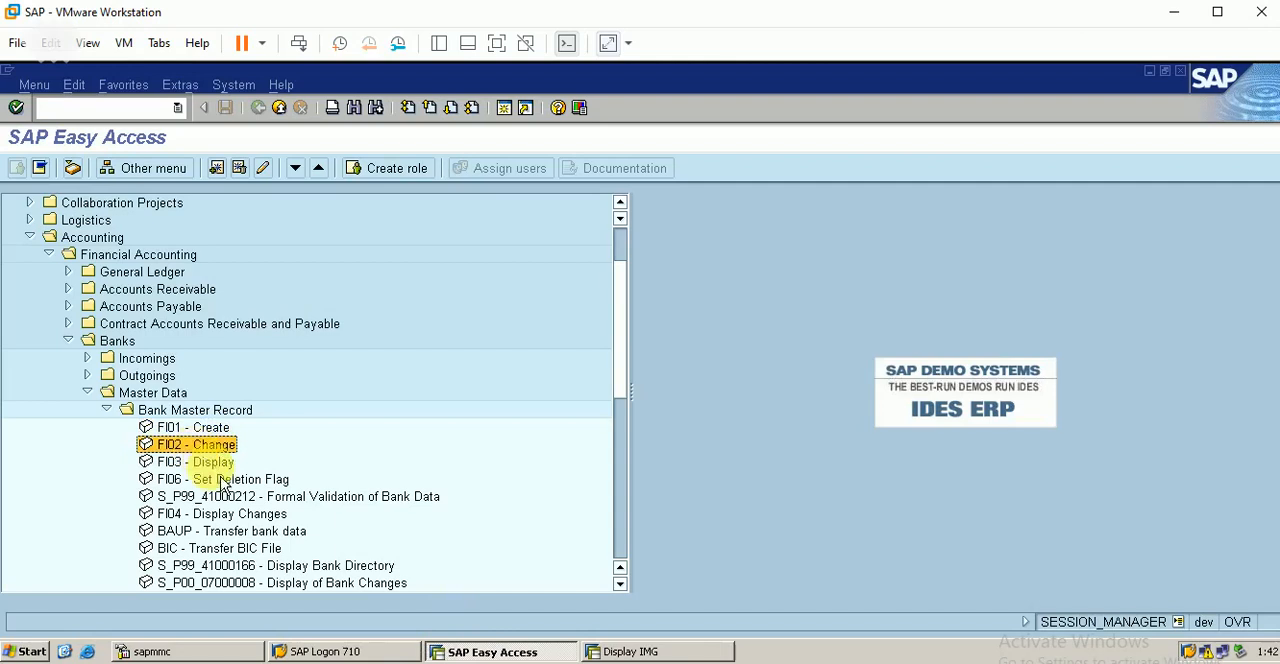
{"action": "key", "text": "Down"}
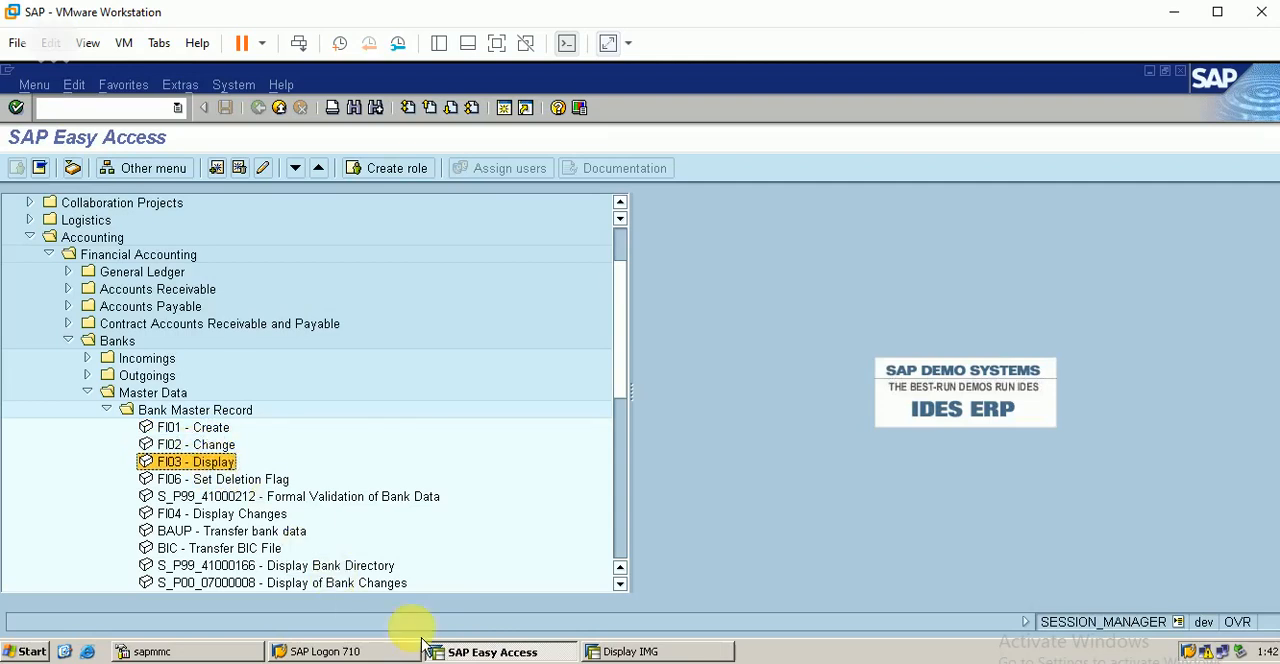
{"action": "scroll", "coordinate": [711, 532], "scroll_direction": "down", "scroll_amount": 2}
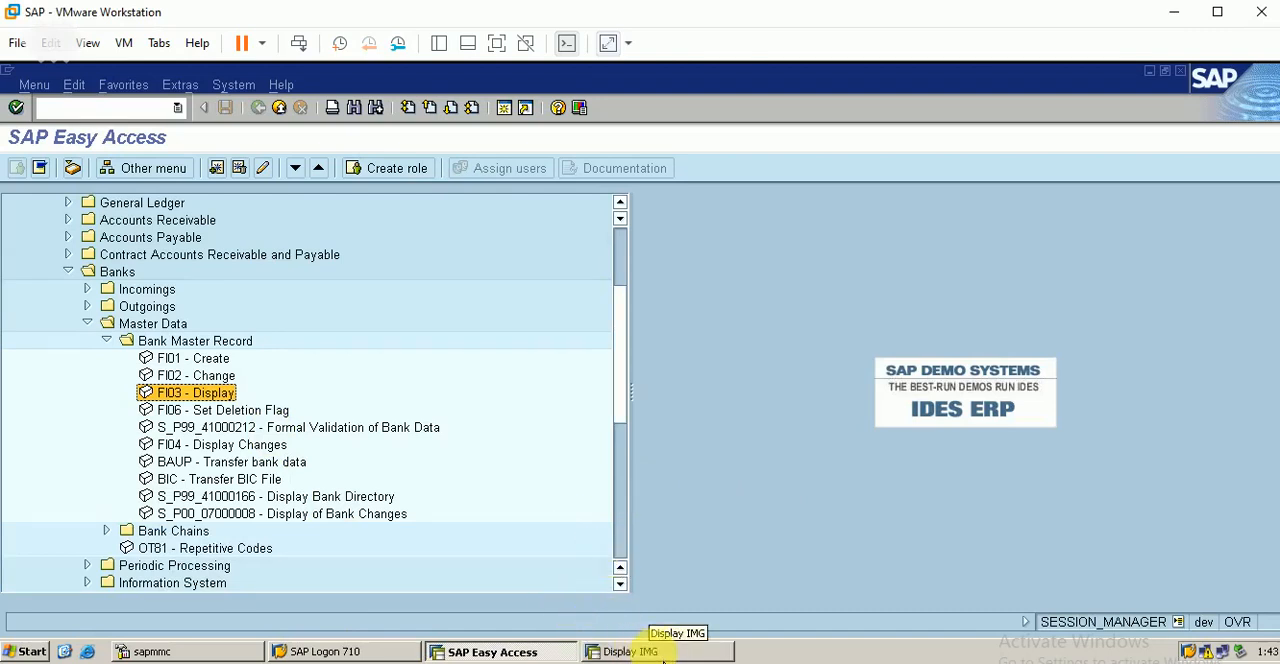
Step: Switch to the Display IMG session and execute Define House Banks under Financial Accounting (New), Bank Accounting, Bank Accounts
{"action": "left_click", "coordinate": [645, 652]}
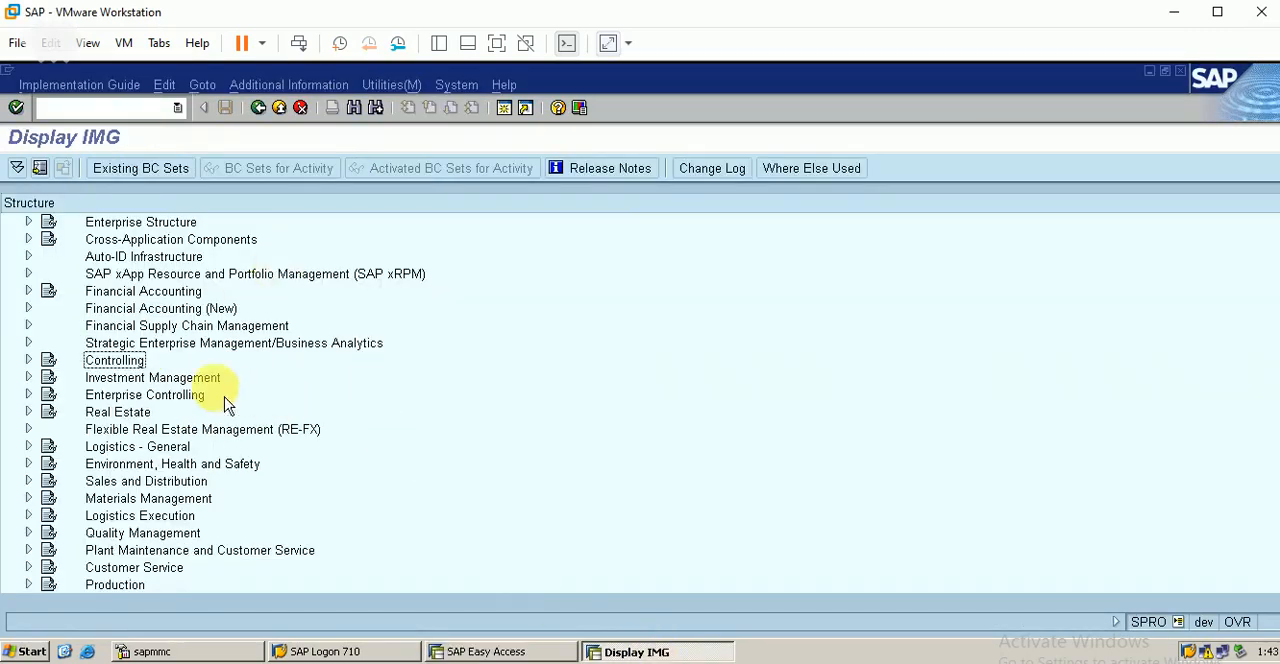
{"action": "left_click", "coordinate": [28, 308]}
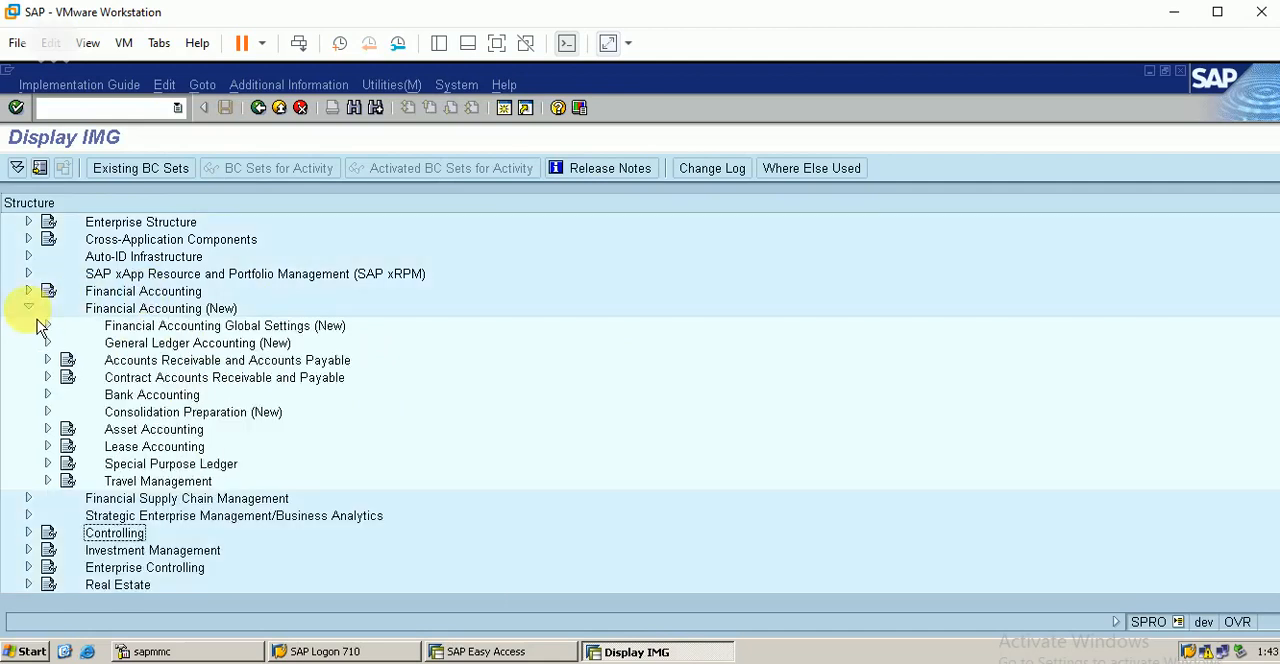
{"action": "left_click", "coordinate": [47, 394]}
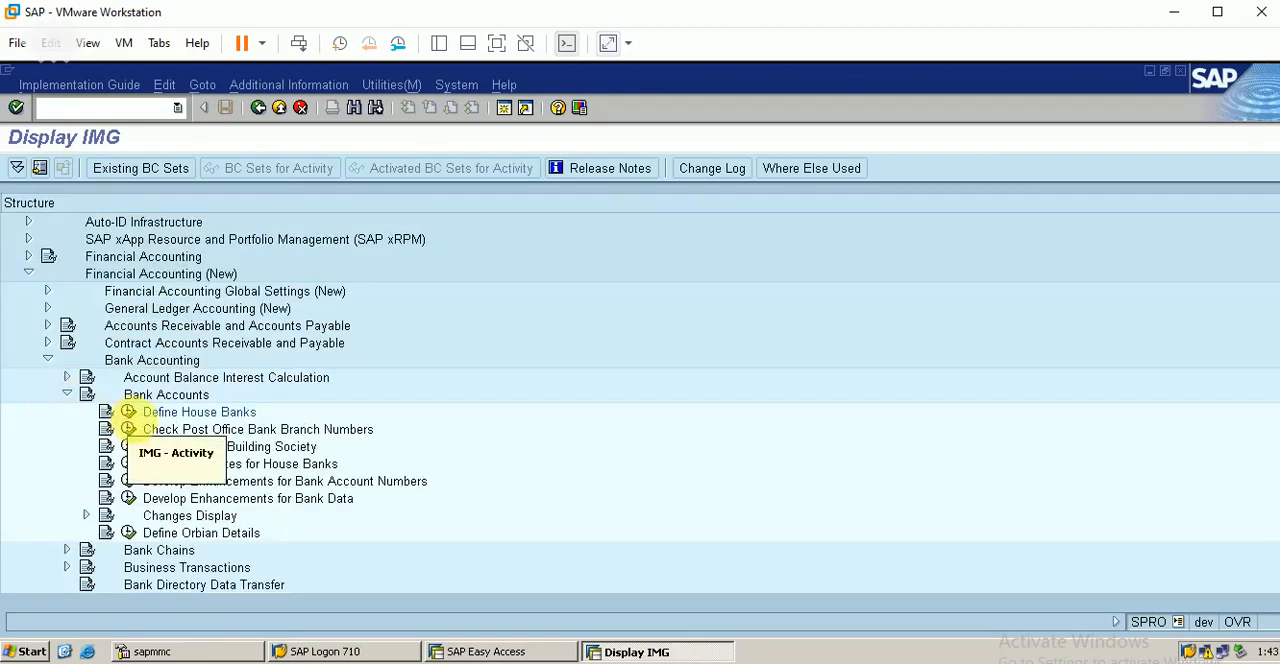
{"action": "left_click", "coordinate": [135, 360]}
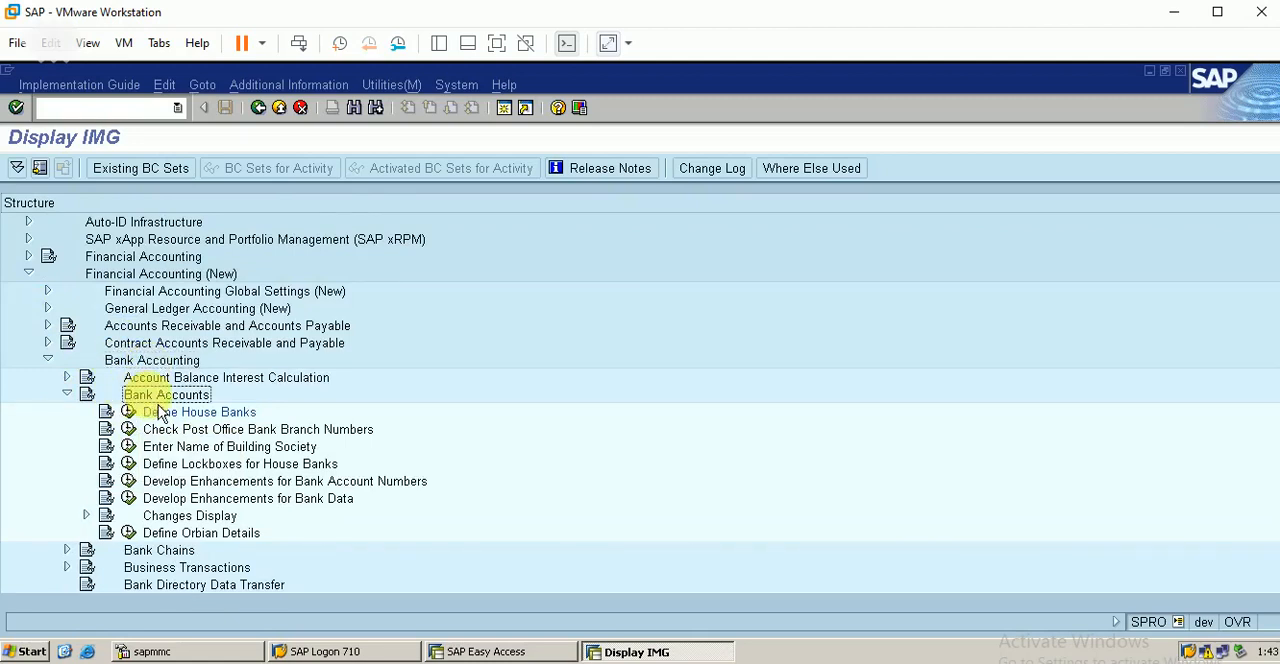
{"action": "left_click", "coordinate": [200, 417]}
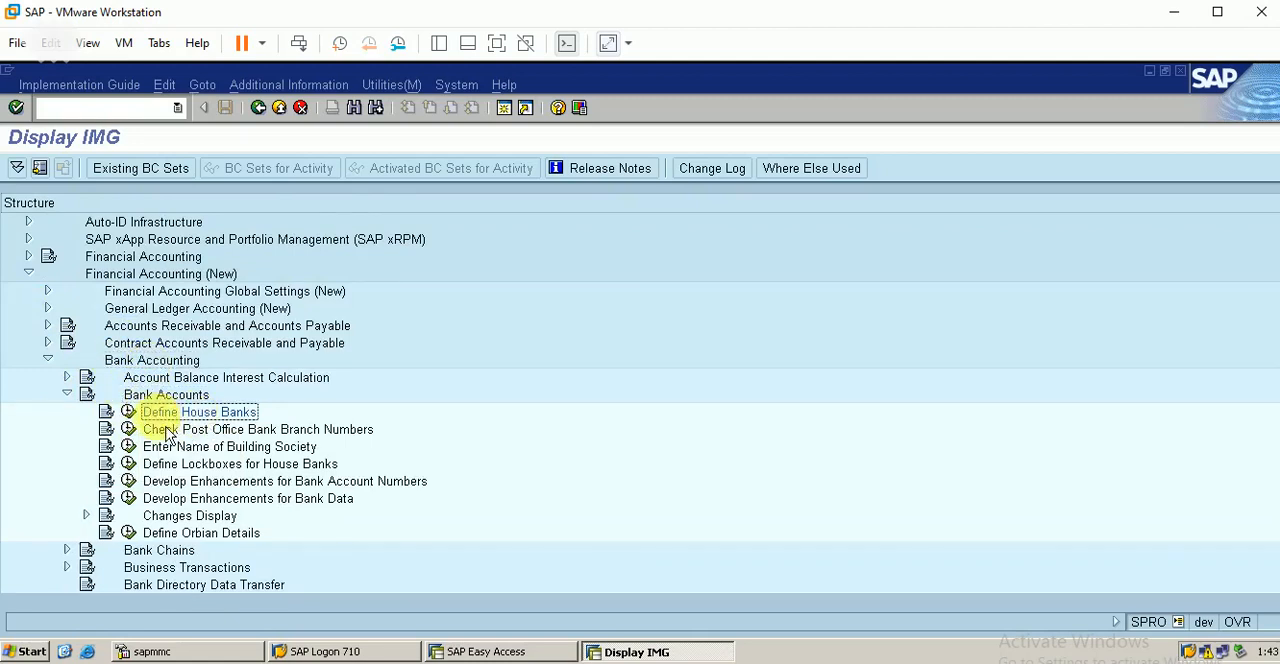
{"action": "left_click", "coordinate": [128, 412]}
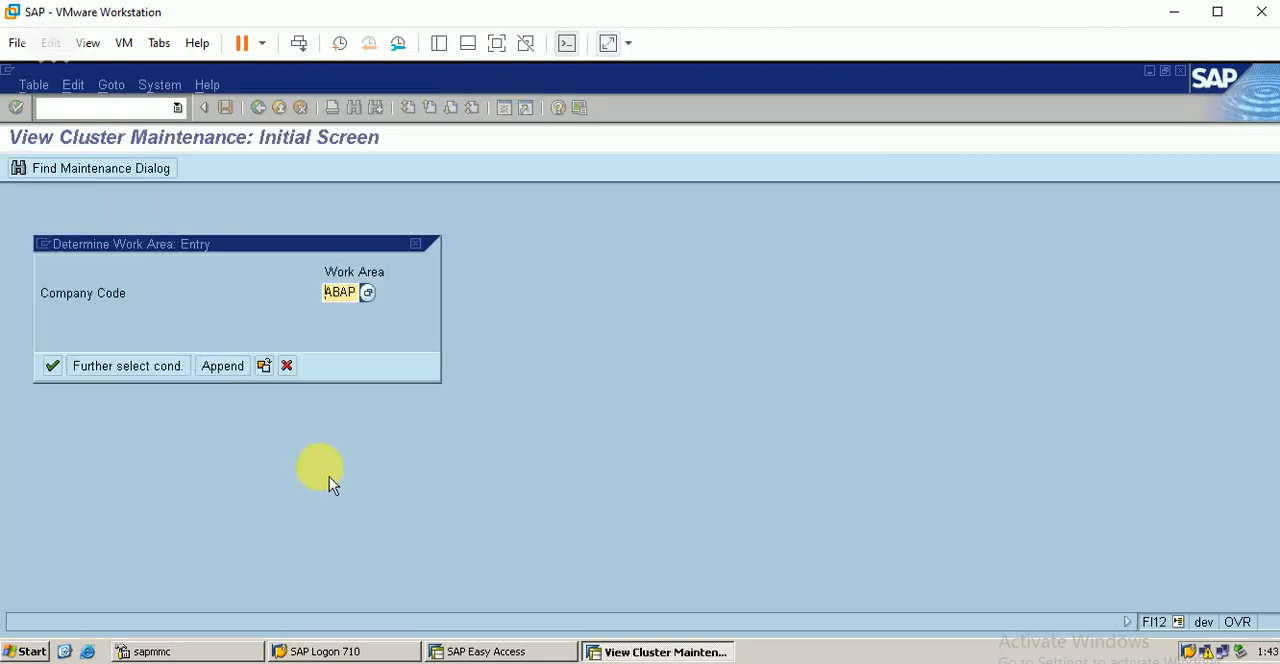
Step: Set the house bank work area to company code BERP and open its house bank overview
{"action": "key", "text": "End"}
{"action": "key", "text": "BackSpace"}
{"action": "key", "text": "BackSpace"}
{"action": "key", "text": "BackSpace"}
{"action": "key", "text": "BackSpace"}
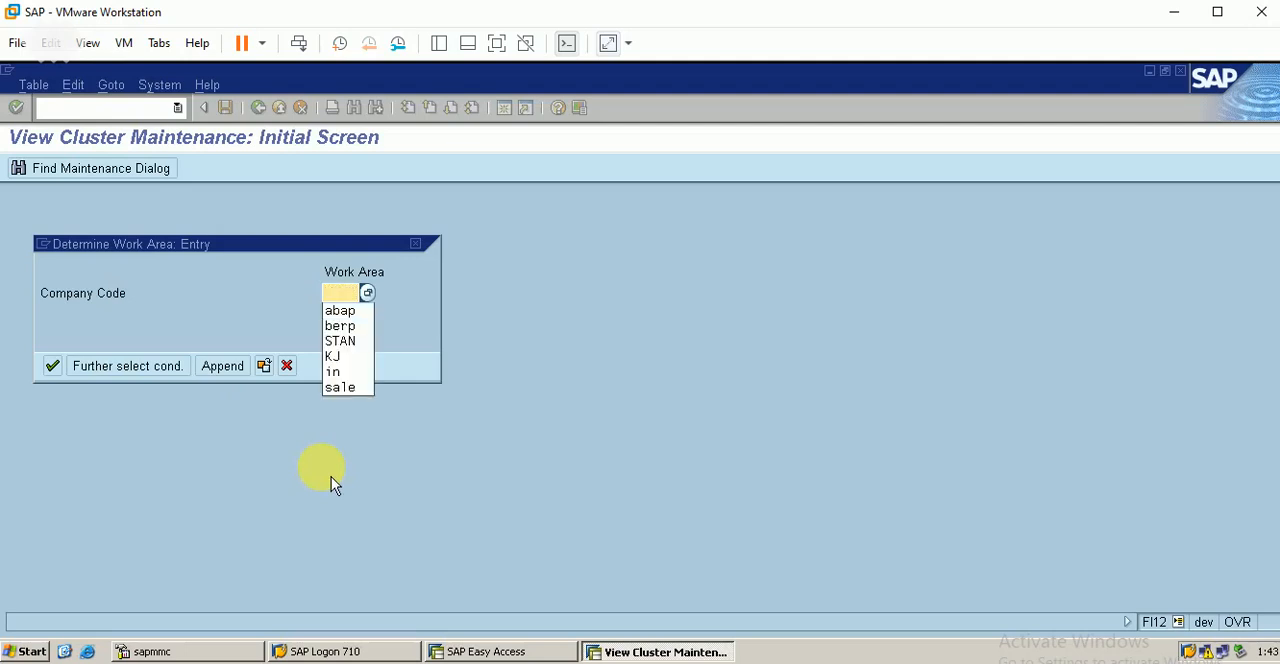
{"action": "type", "text": "BERP"}
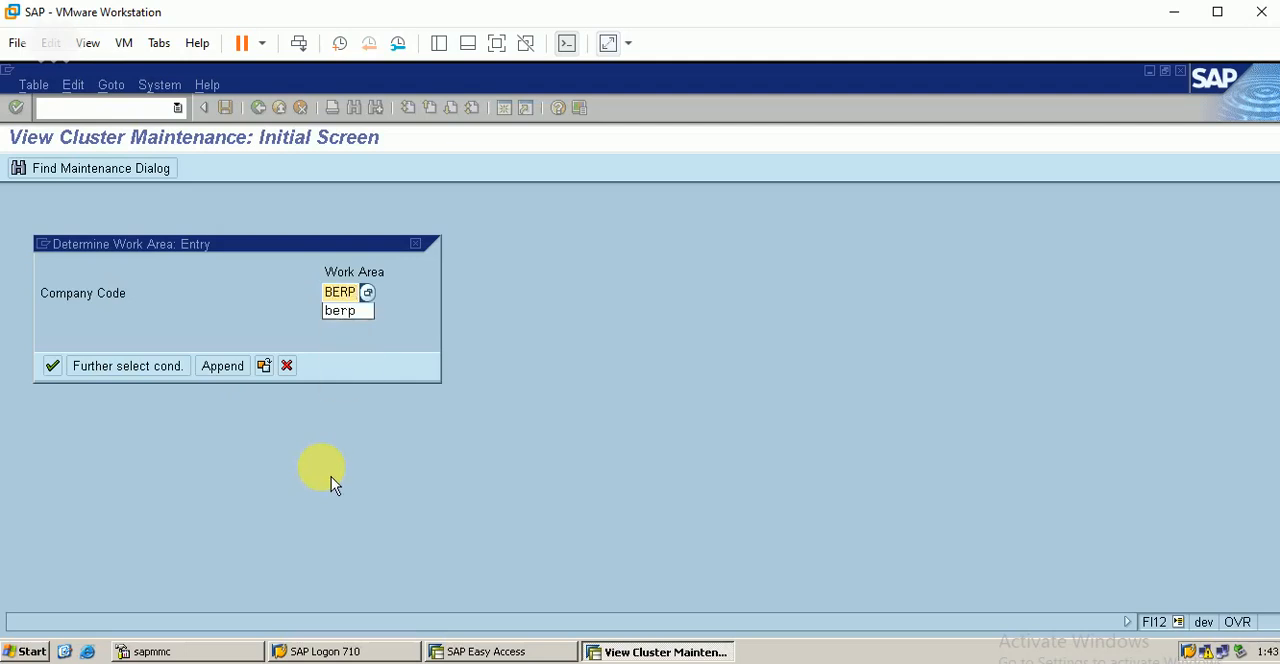
{"action": "key", "text": "Return"}
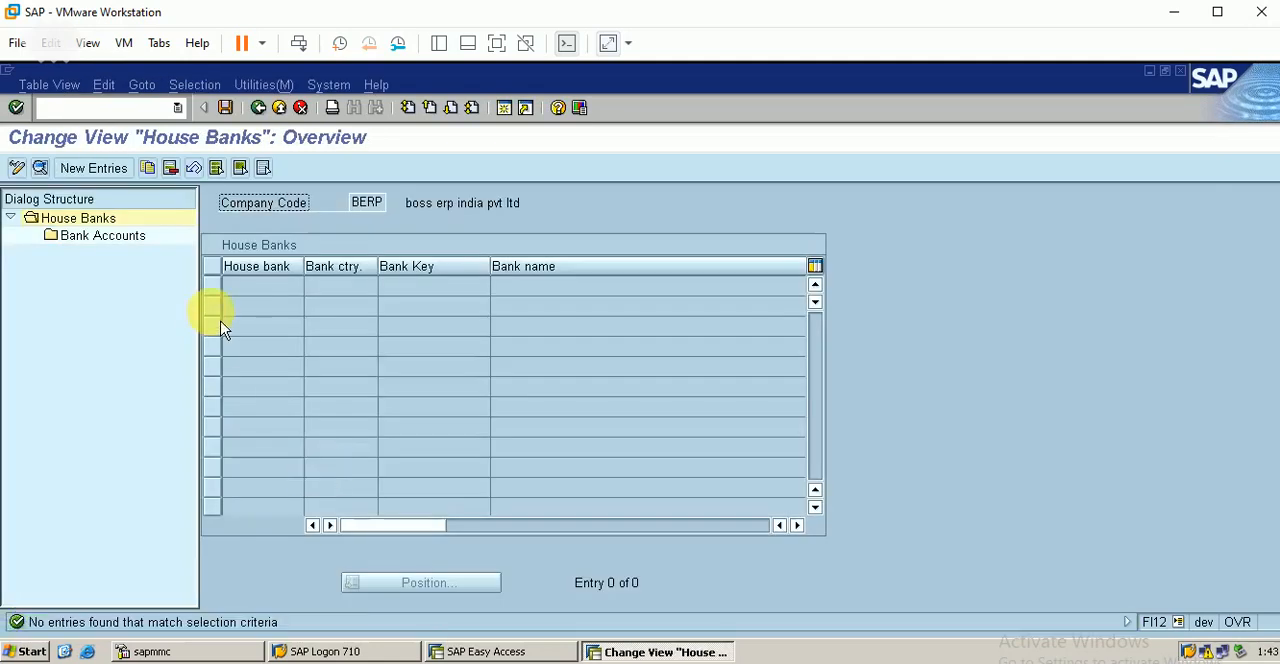
Step: Create a new house bank entry HBD for company code BERP with bank country IN and bank key 123
{"action": "left_click", "coordinate": [93, 167]}
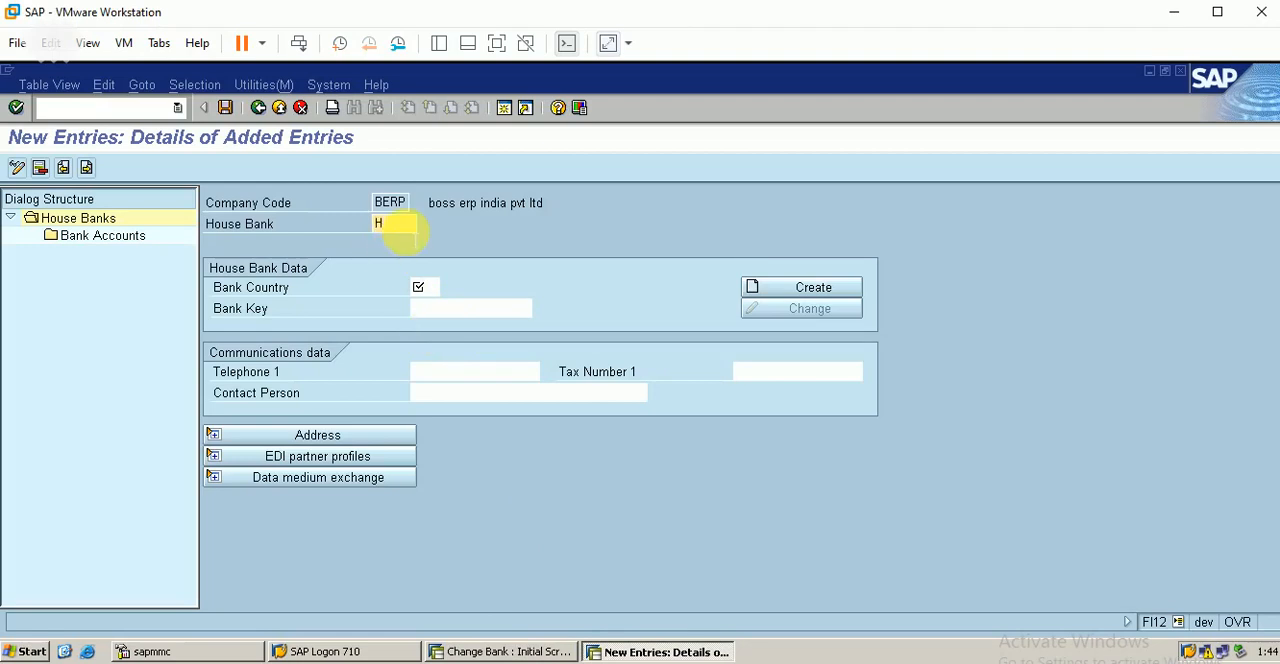
{"action": "key", "text": "Return"}
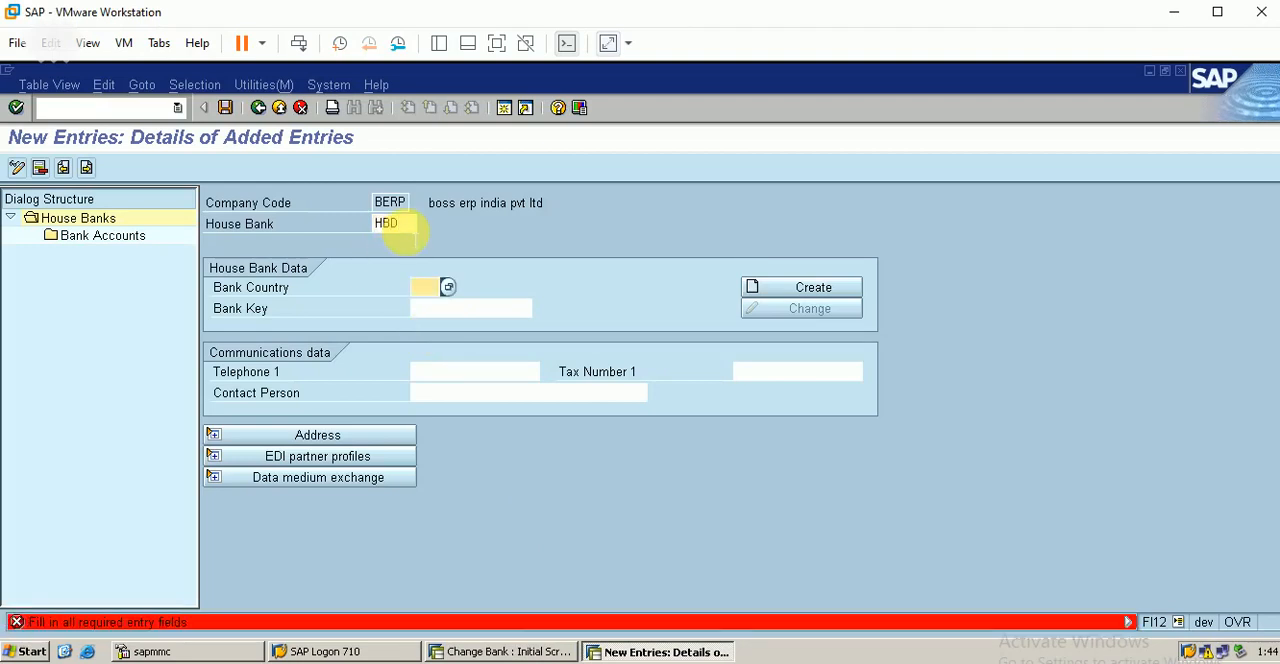
{"action": "type", "text": "IN"}
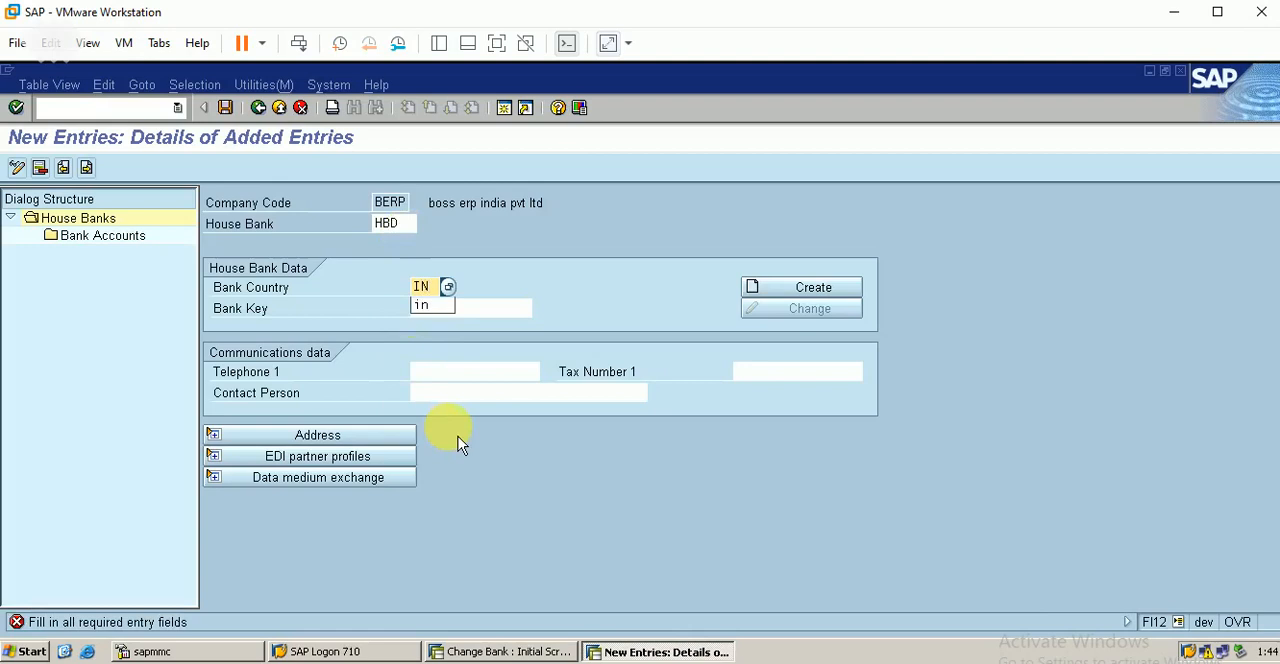
{"action": "key", "text": "Tab"}
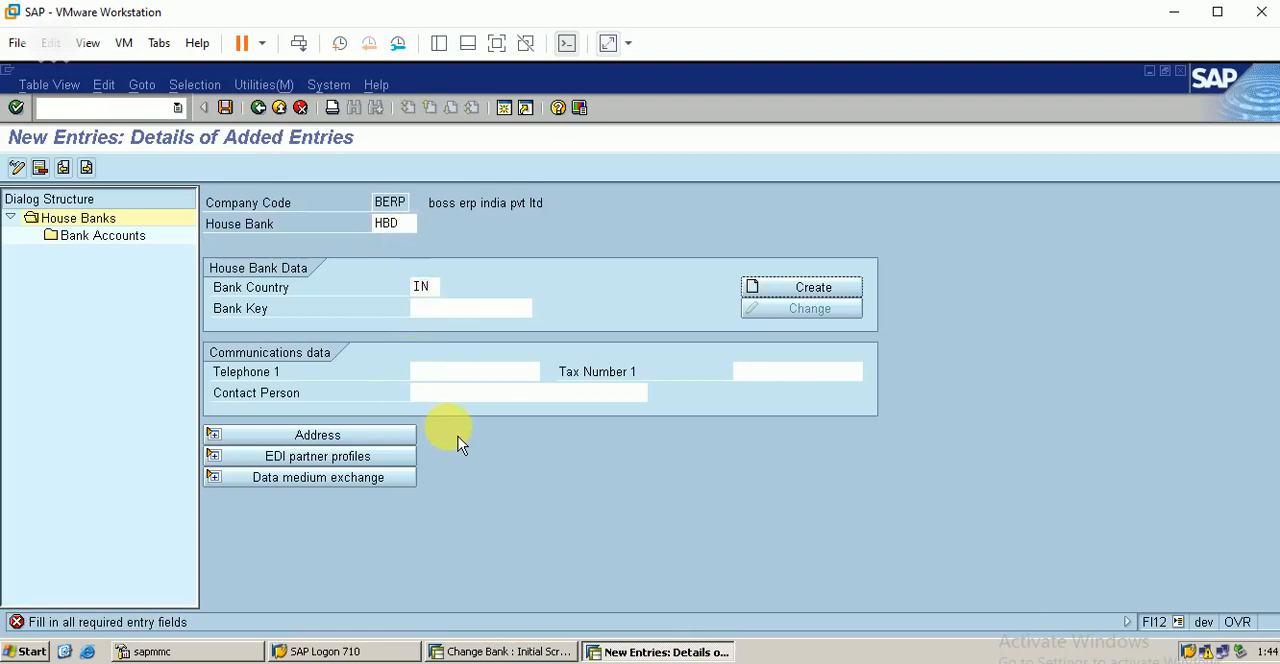
{"action": "left_click", "coordinate": [445, 309]}
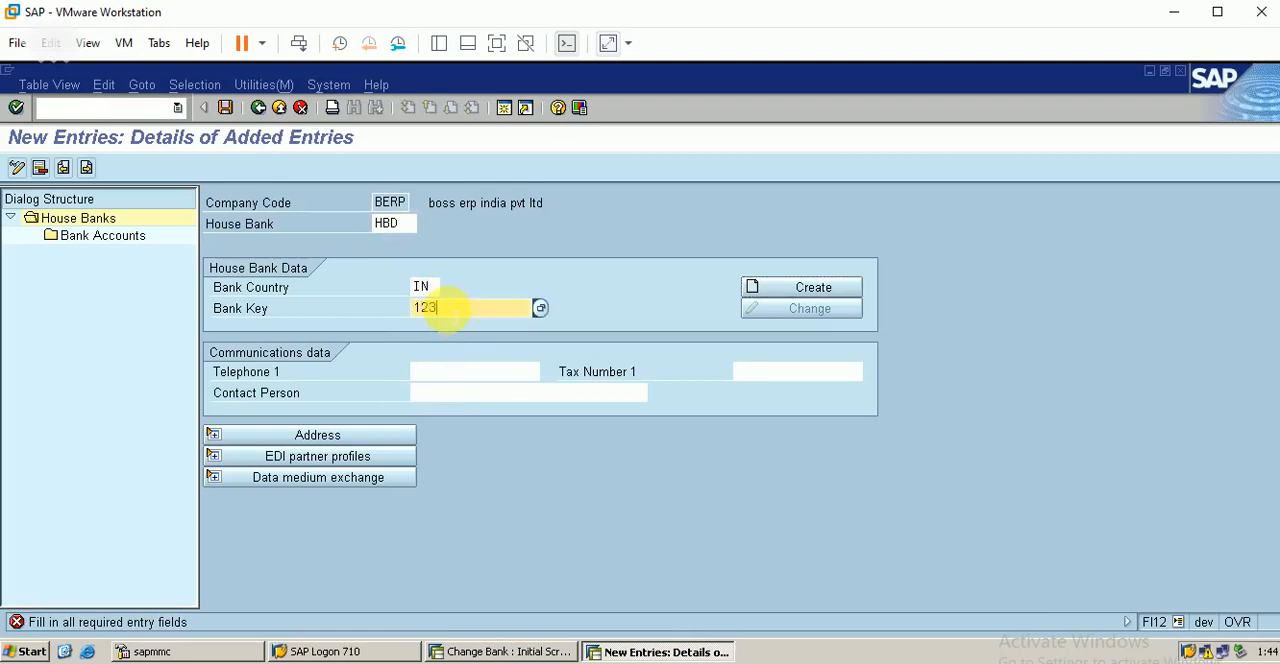
{"action": "type", "text": "123"}
{"action": "key", "text": "Return"}
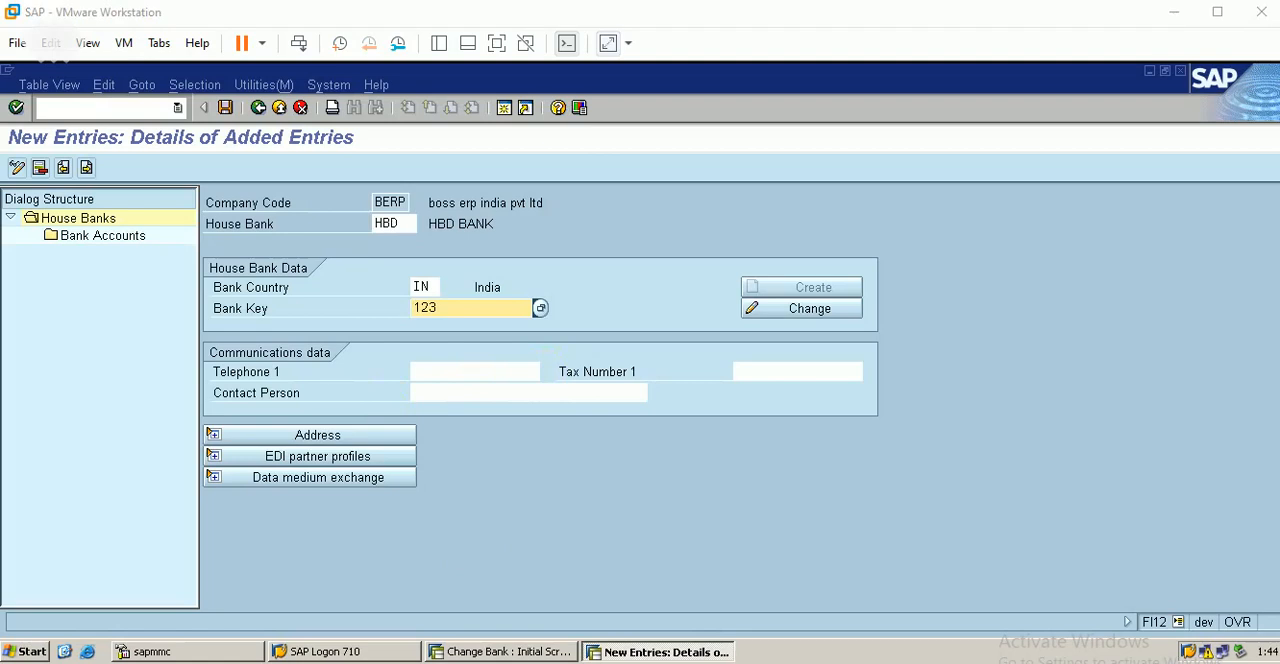
Step: Examine the address, EDI partner profiles and data medium exchange sections of the HBD house bank entry
{"action": "left_click", "coordinate": [350, 440]}
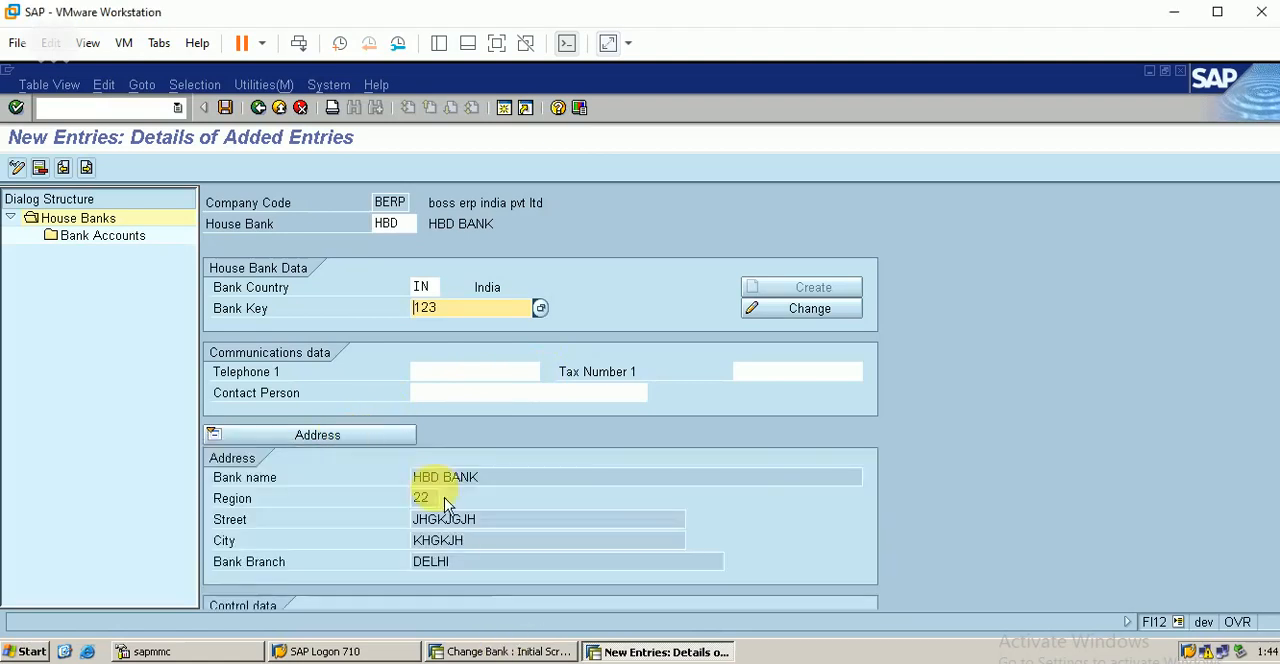
{"action": "left_click", "coordinate": [344, 440]}
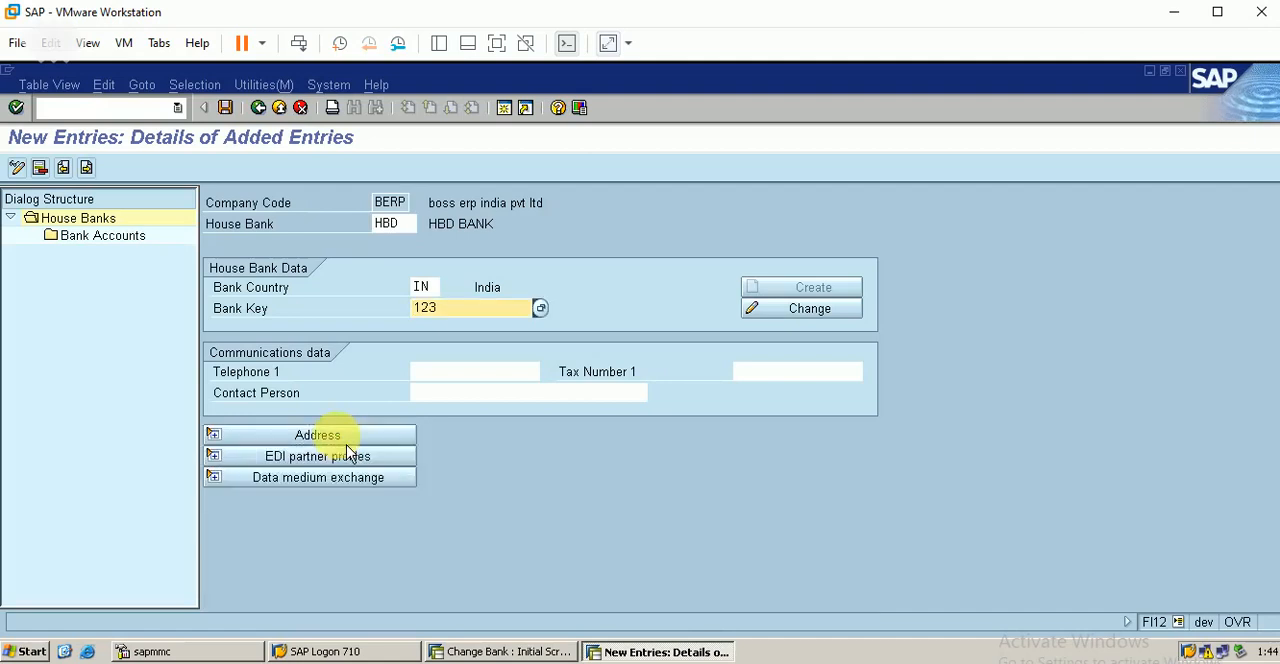
{"action": "left_click", "coordinate": [335, 457]}
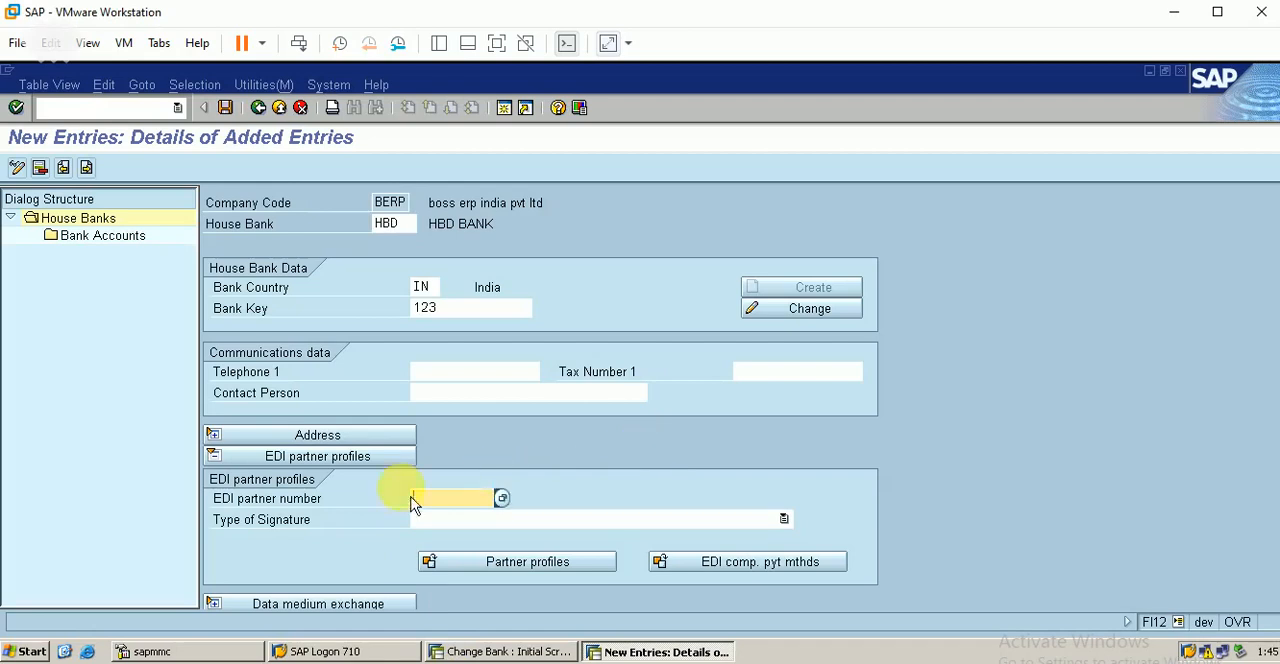
{"action": "left_click", "coordinate": [348, 465]}
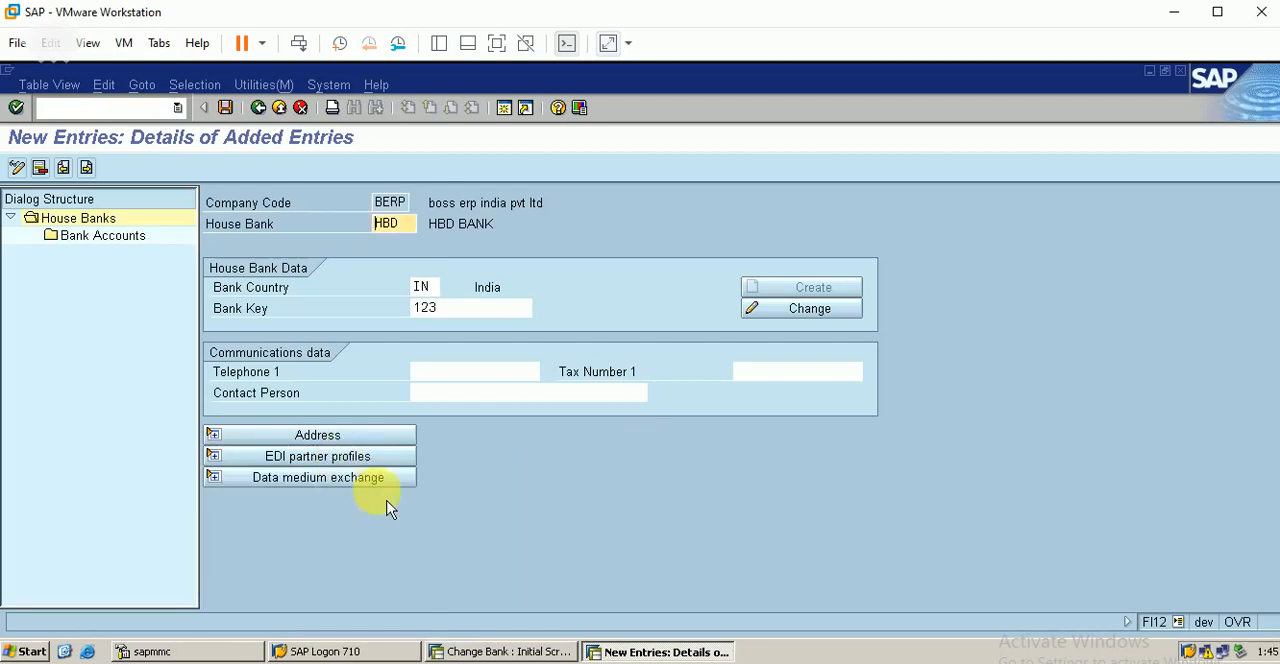
{"action": "left_click", "coordinate": [350, 482]}
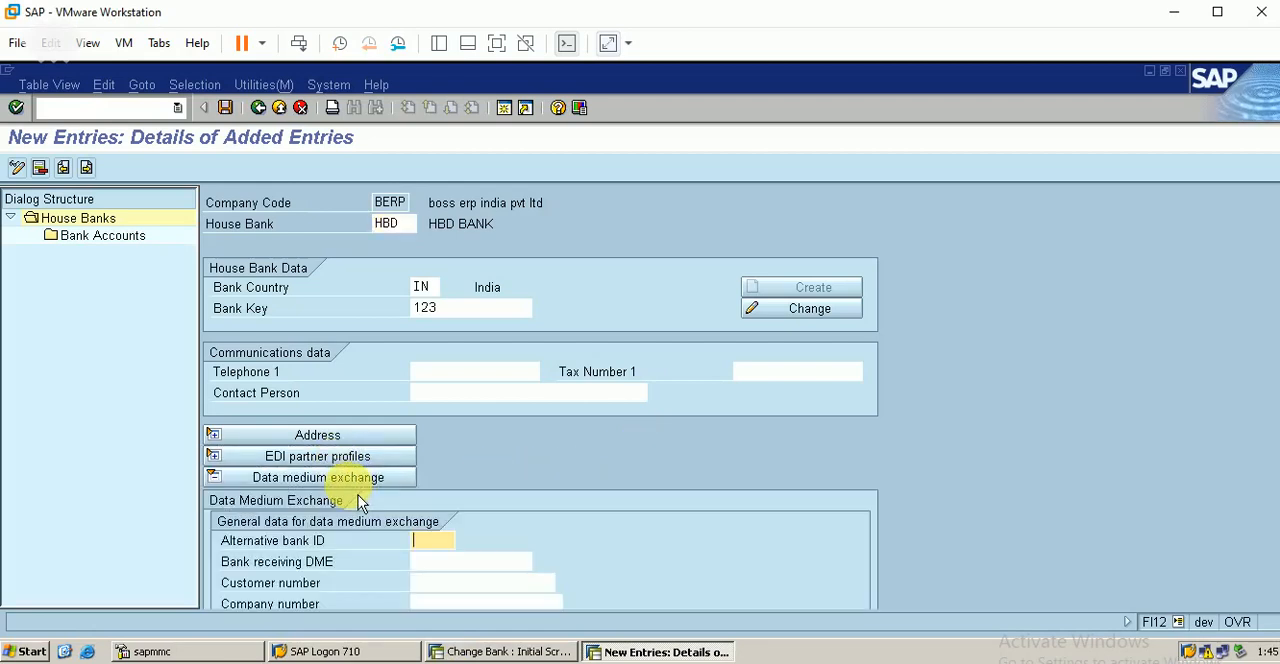
{"action": "left_click", "coordinate": [362, 477]}
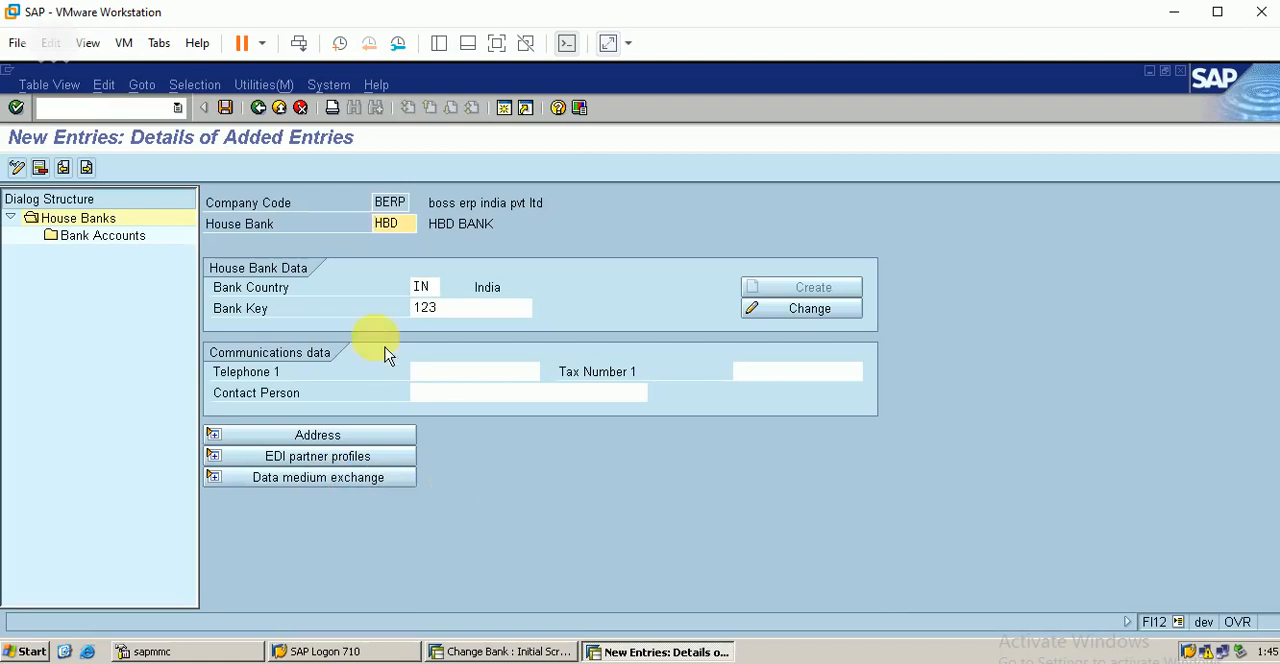
Step: Save the HBD house bank under the proposed customizing request and start a new bank account entry for it
{"action": "left_click", "coordinate": [226, 114]}
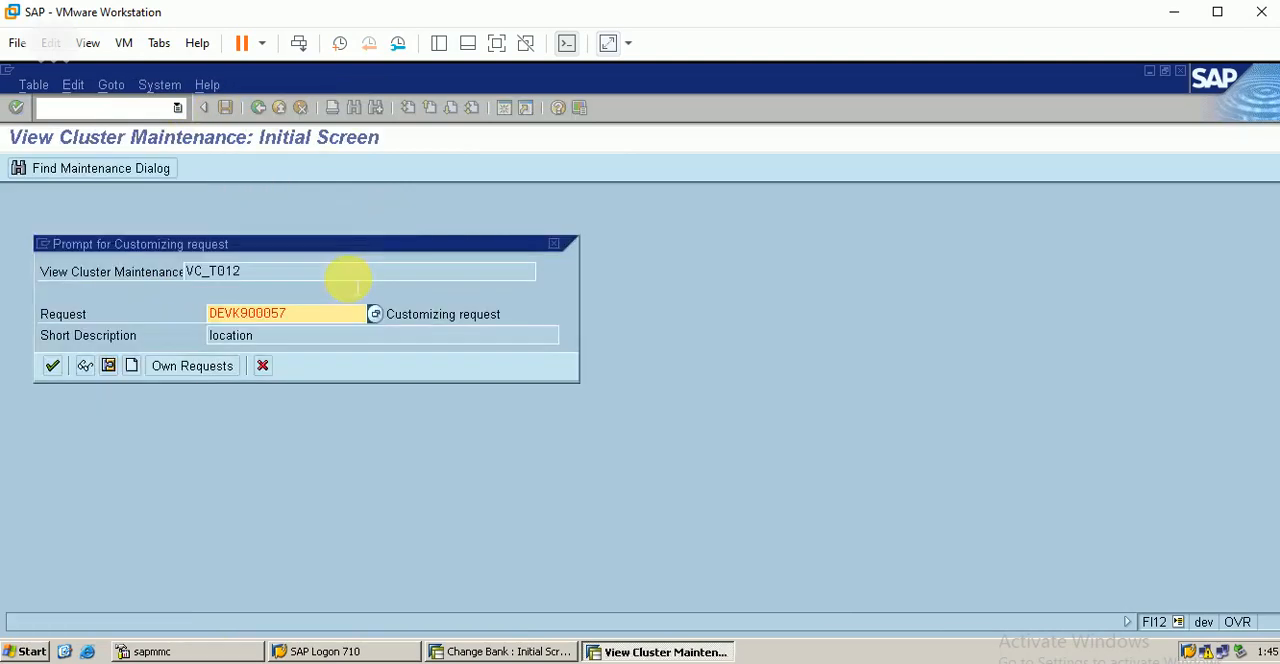
{"action": "left_click", "coordinate": [56, 376]}
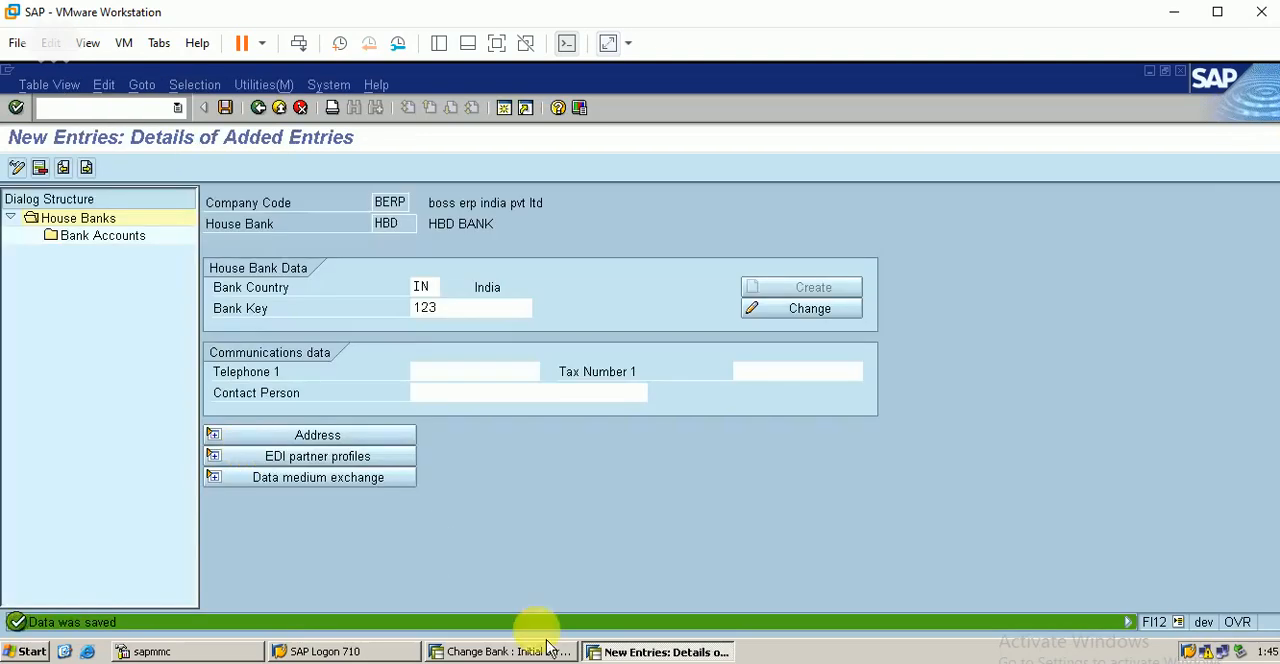
{"action": "double_click", "coordinate": [128, 249]}
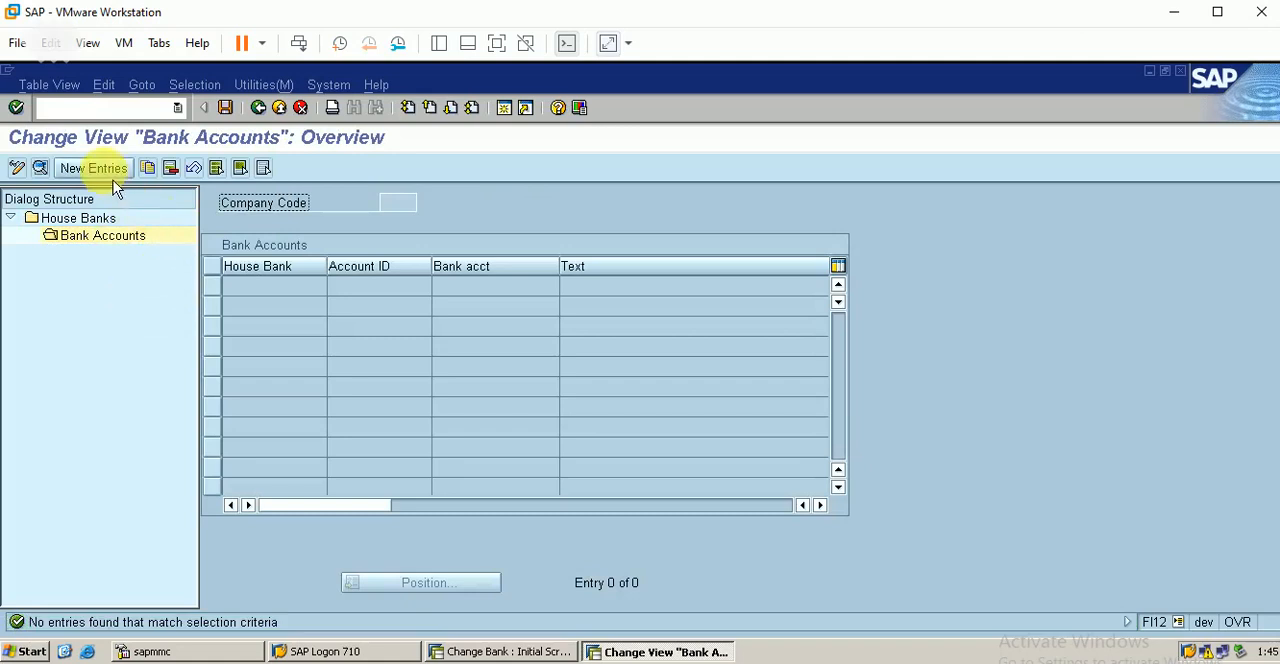
{"action": "left_click", "coordinate": [108, 170]}
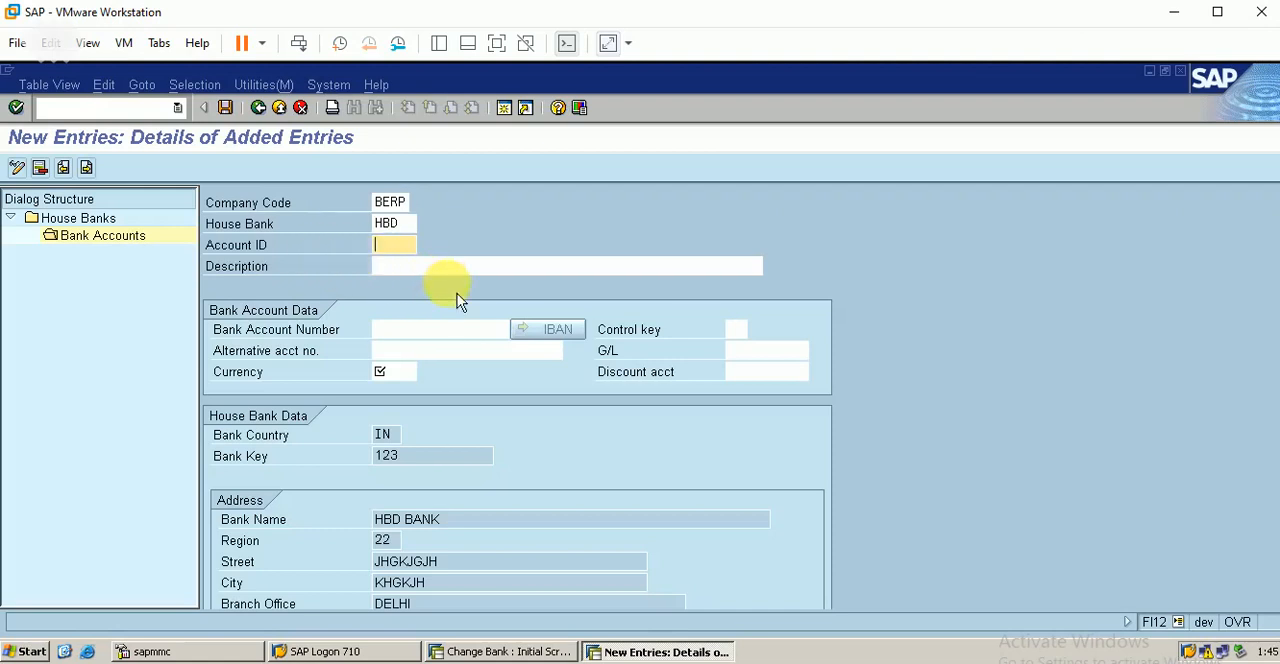
Step: Give the bank account the account ID HBD, enter its bank account number and set the currency to INR
{"action": "type", "text": "HBD"}
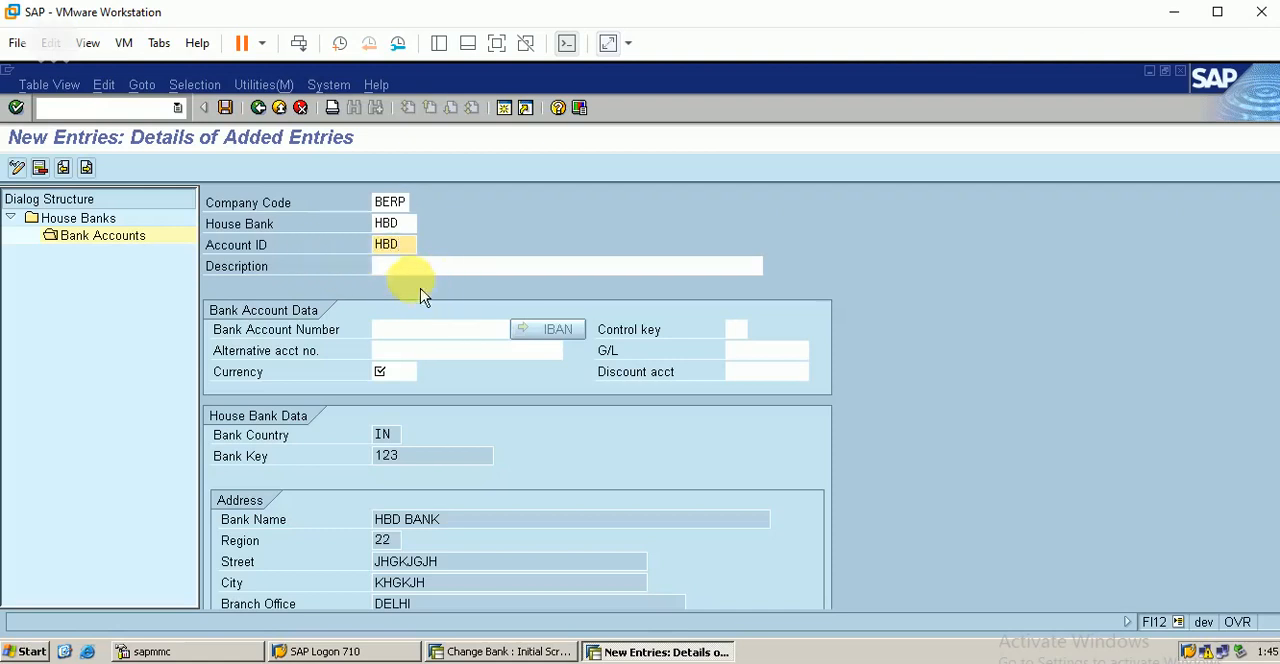
{"action": "left_click", "coordinate": [437, 270]}
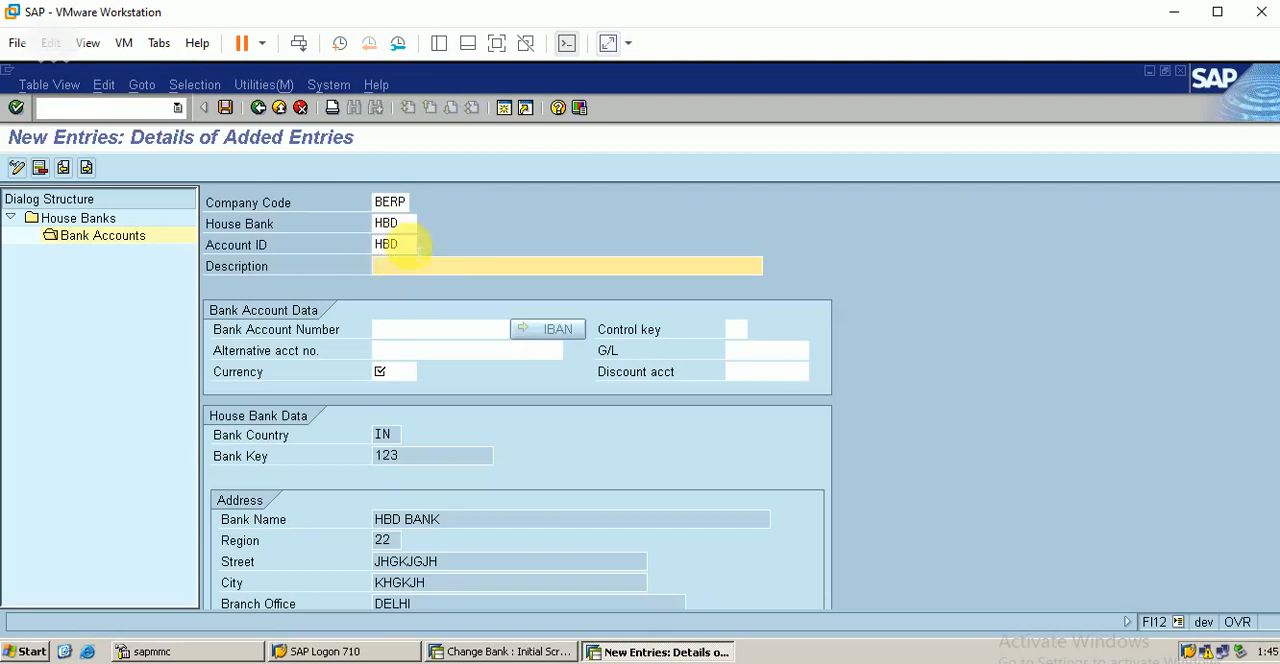
{"action": "left_click", "coordinate": [412, 330]}
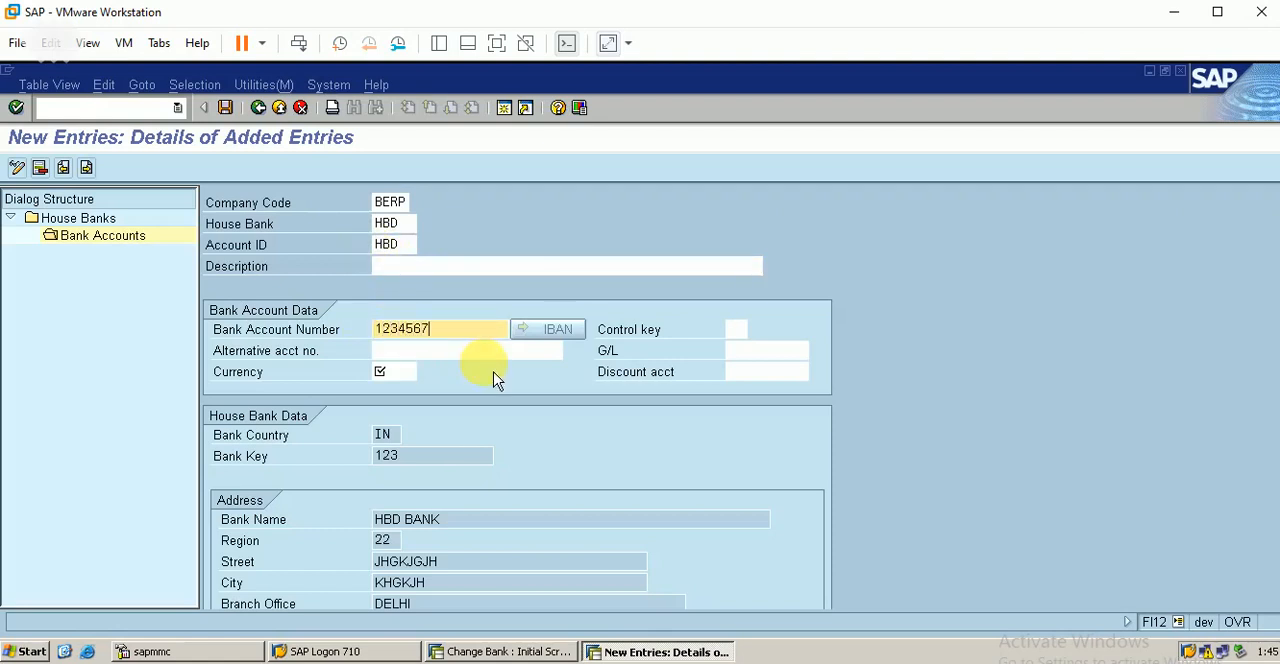
{"action": "left_click", "coordinate": [437, 350]}
{"action": "left_click", "coordinate": [398, 372]}
{"action": "type", "text": "INR"}
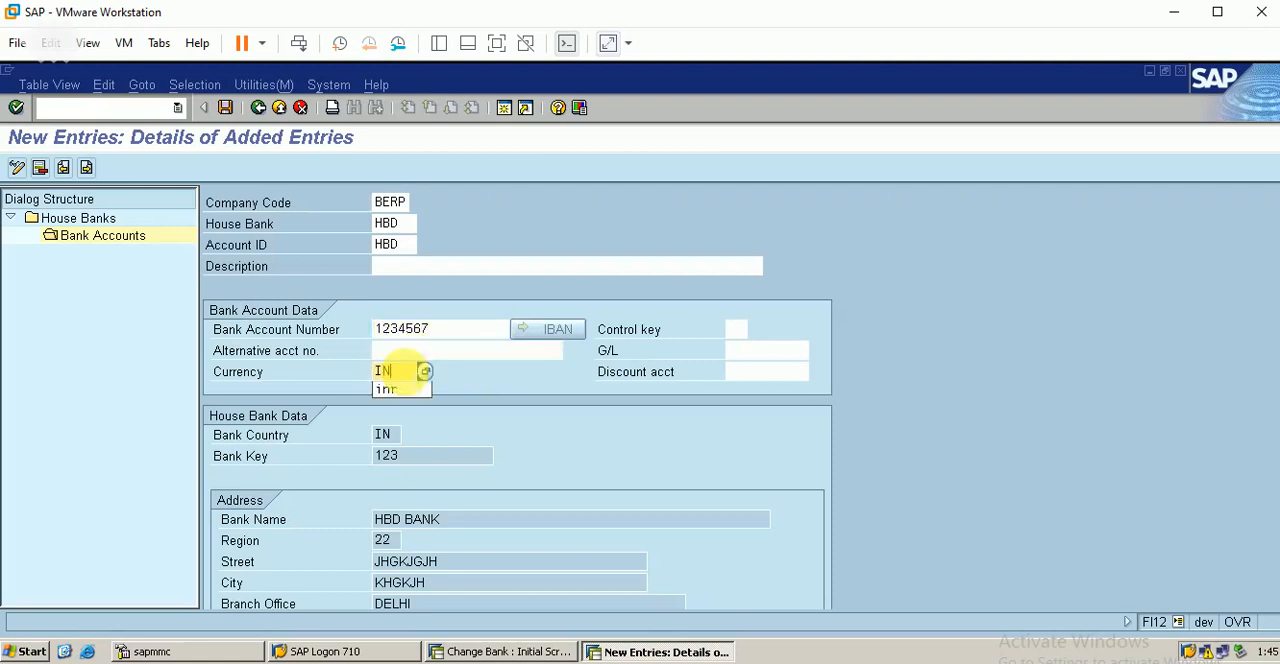
{"action": "left_click", "coordinate": [757, 350]}
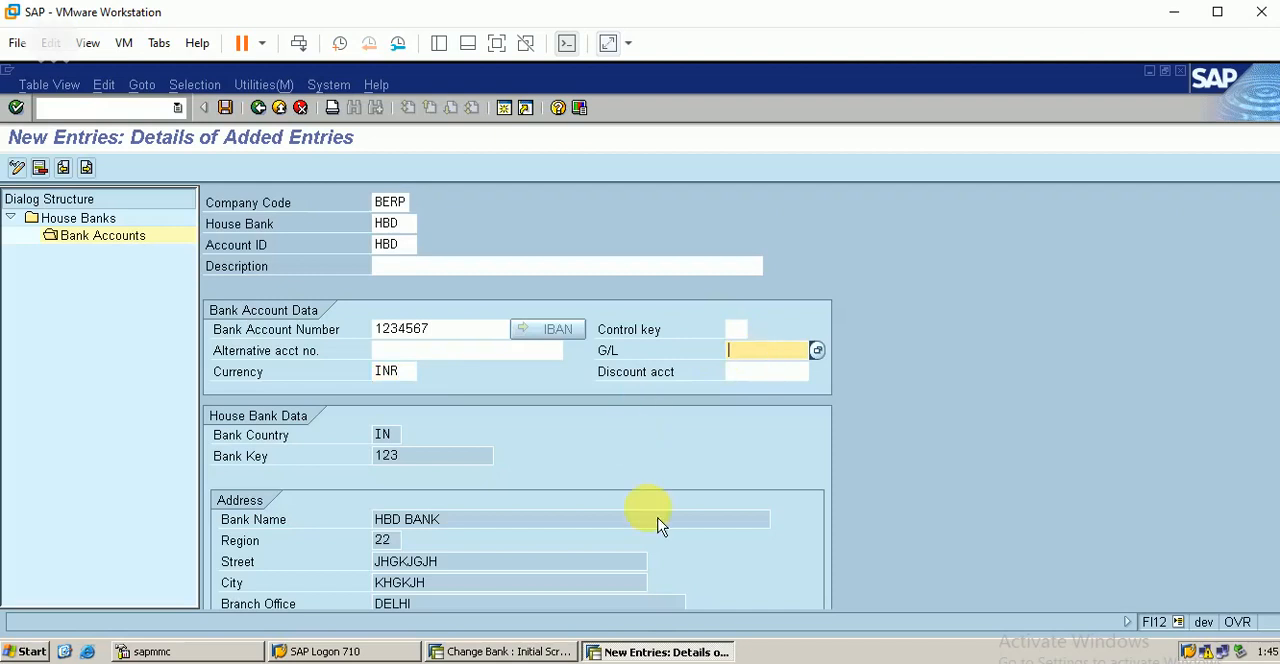
Step: Run transaction FS00 in a new session and open the asset G/L account sbi bank main a/c for changing
{"action": "left_click", "coordinate": [505, 110]}
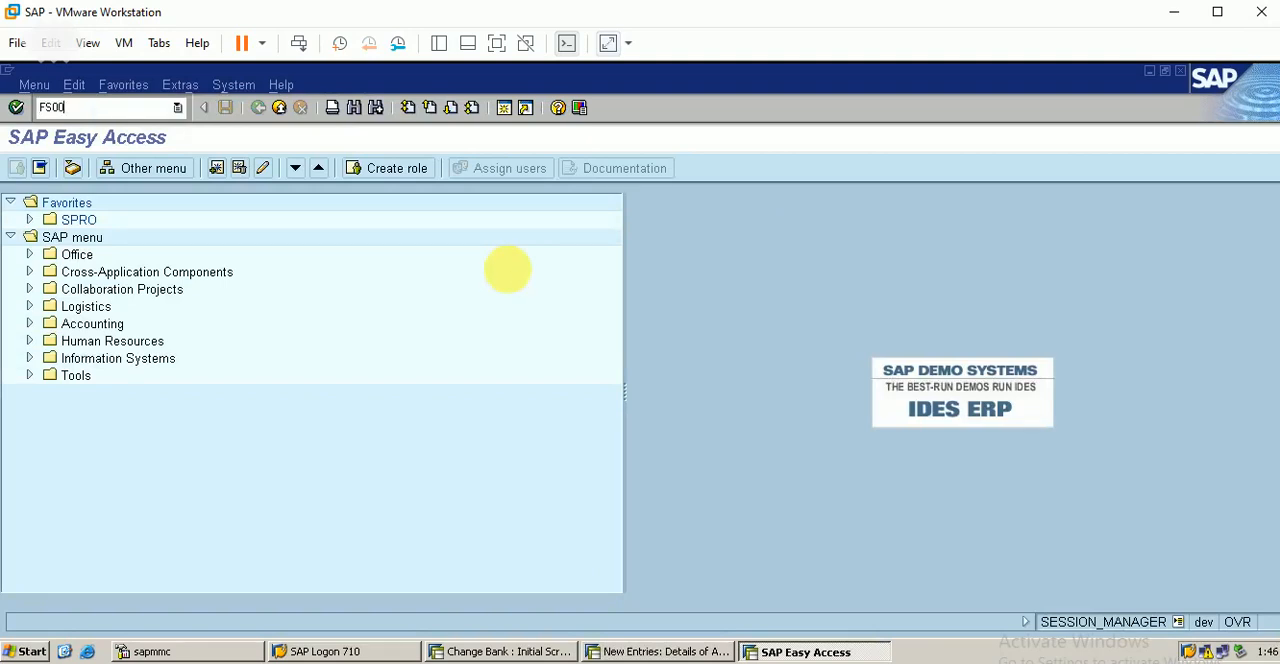
{"action": "key", "text": "Return"}
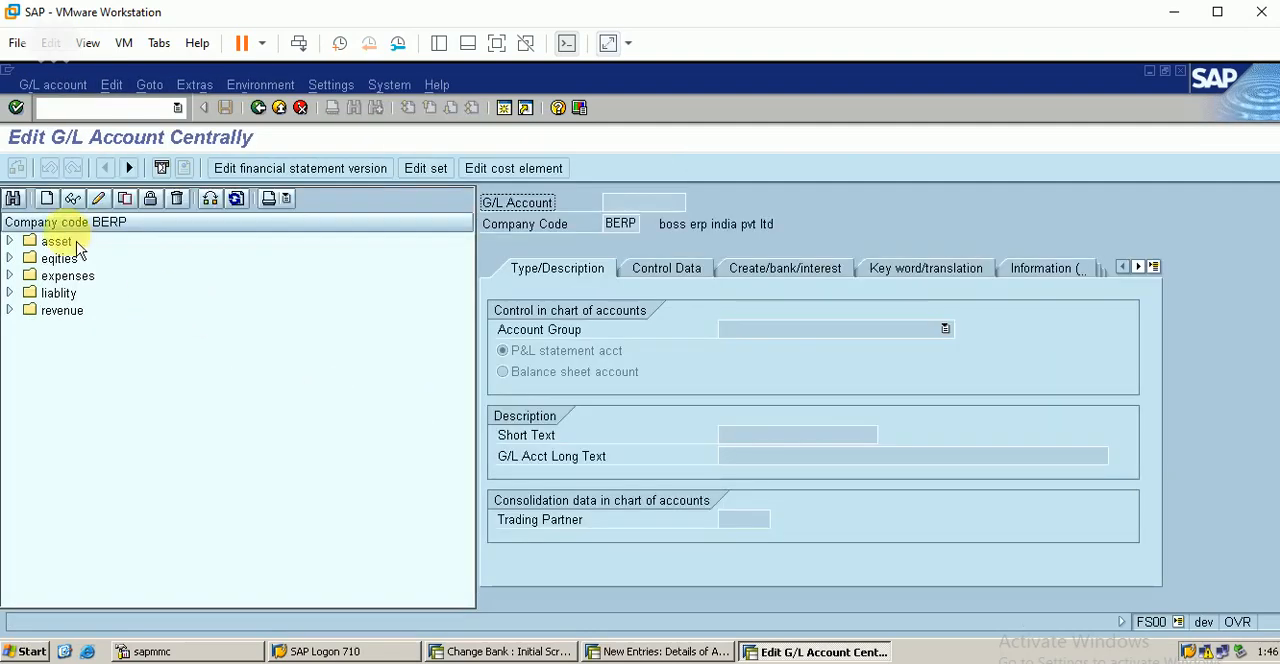
{"action": "double_click", "coordinate": [66, 243]}
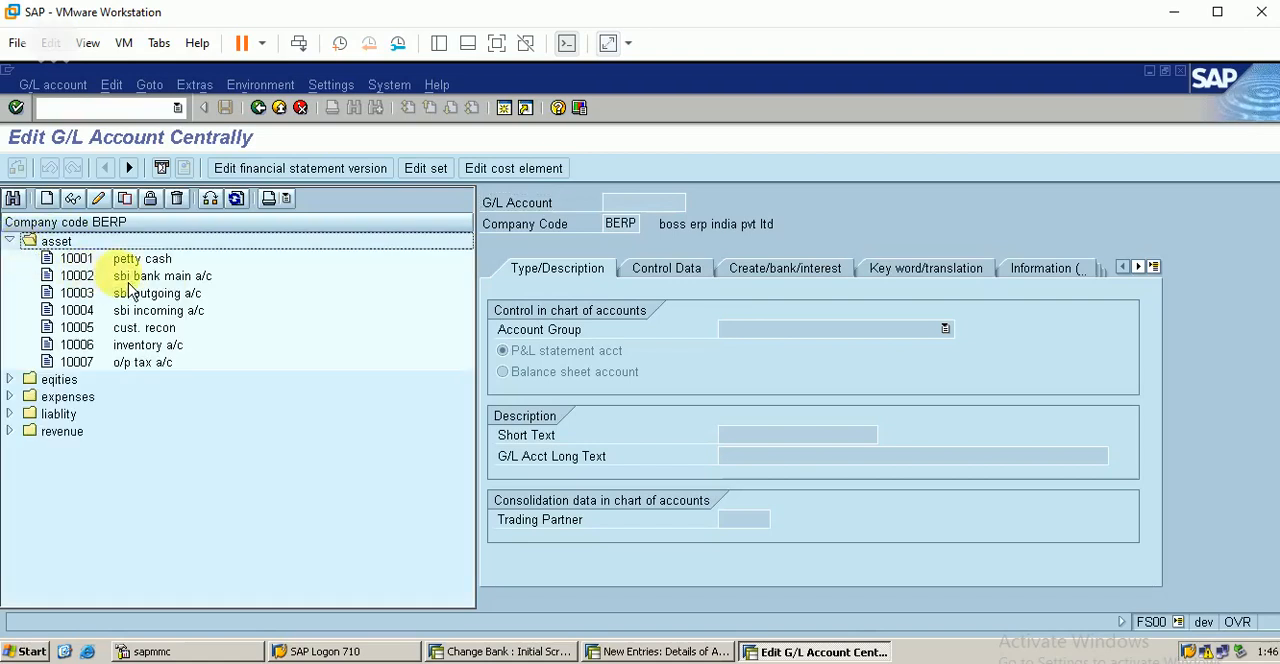
{"action": "left_click", "coordinate": [128, 279]}
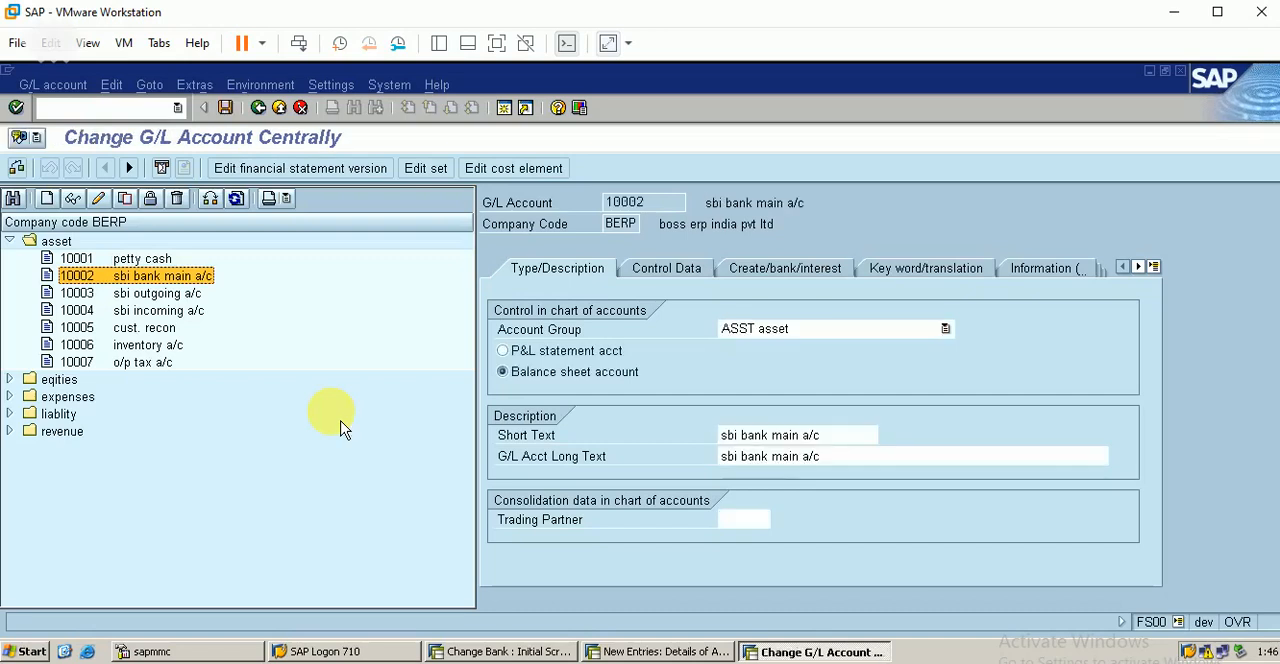
Step: Change the G/L account's short text to HBD MAIN A/C and its long text to HBD MAIN BANK ACCOUNT
{"action": "left_click", "coordinate": [772, 435]}
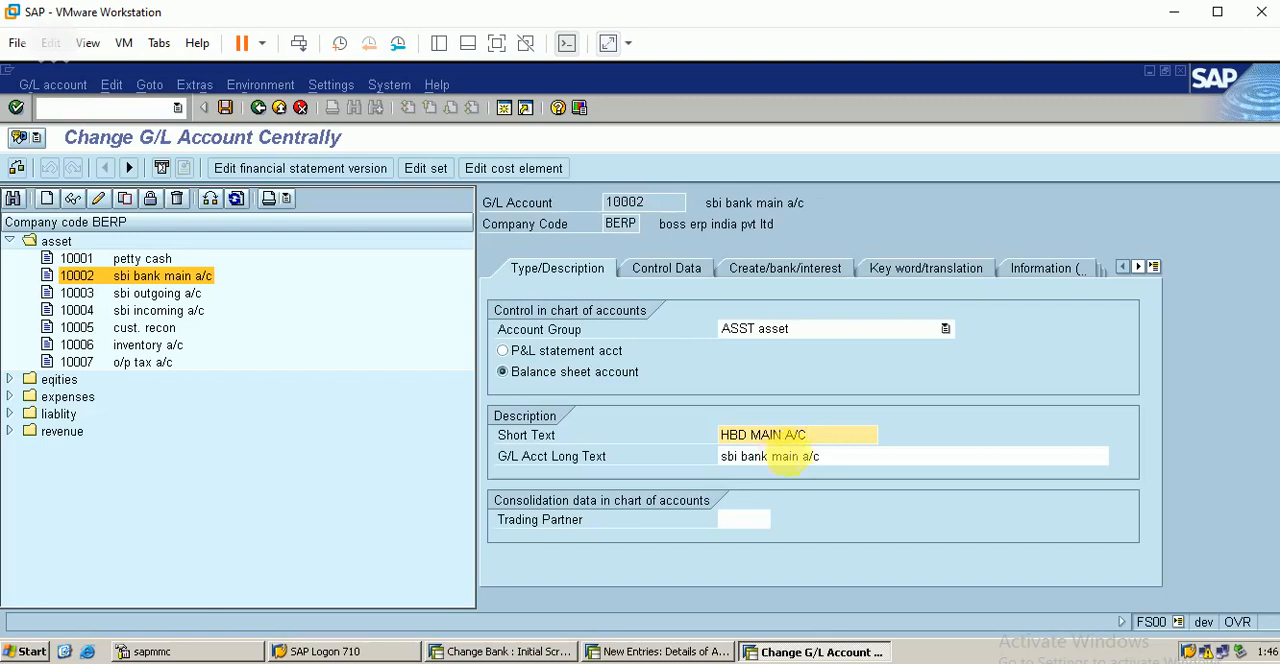
{"action": "left_click", "coordinate": [833, 458]}
{"action": "key", "text": "BackSpace"}
{"action": "key", "text": "BackSpace"}
{"action": "key", "text": "BackSpace"}
{"action": "key", "text": "BackSpace"}
{"action": "key", "text": "BackSpace"}
{"action": "key", "text": "BackSpace"}
{"action": "key", "text": "BackSpace"}
{"action": "key", "text": "BackSpace"}
{"action": "key", "text": "BackSpace"}
{"action": "key", "text": "BackSpace"}
{"action": "key", "text": "BackSpace"}
{"action": "key", "text": "BackSpace"}
{"action": "key", "text": "BackSpace"}
{"action": "key", "text": "BackSpace"}
{"action": "key", "text": "BackSpace"}
{"action": "key", "text": "BackSpace"}
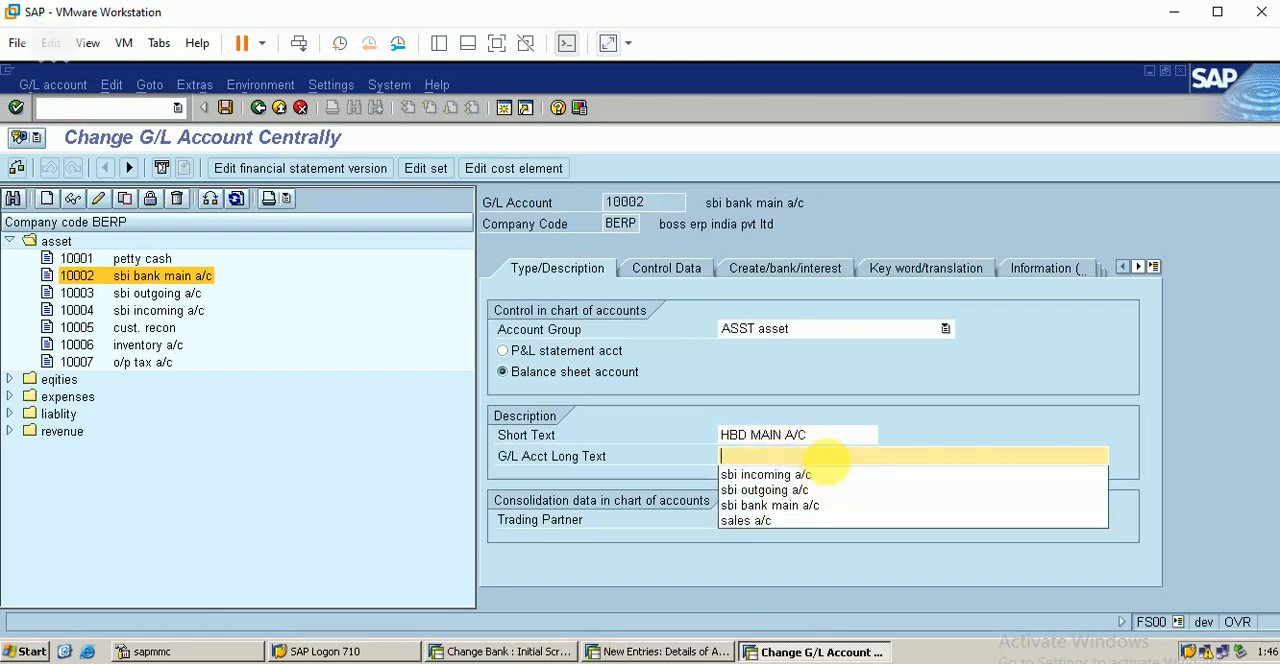
{"action": "type", "text": "HBD MAIN BANK ACCOUNT"}
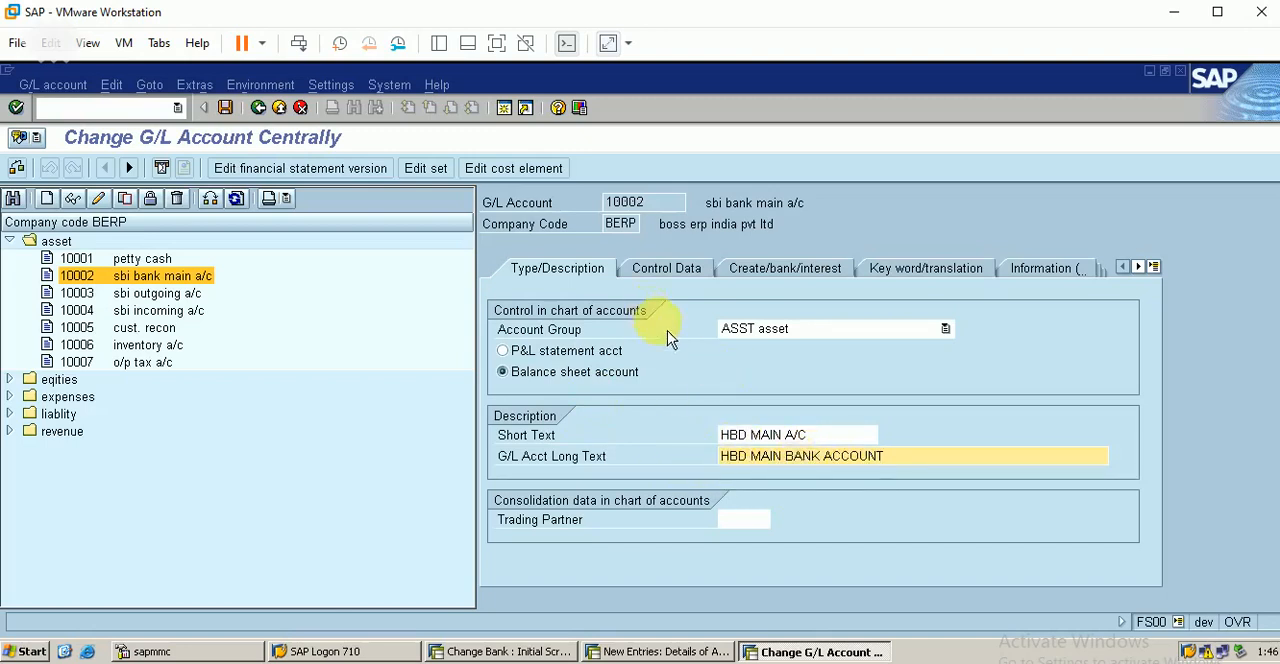
Step: Enable Only balances in local crcy in the G/L account's control data
{"action": "left_click", "coordinate": [655, 268]}
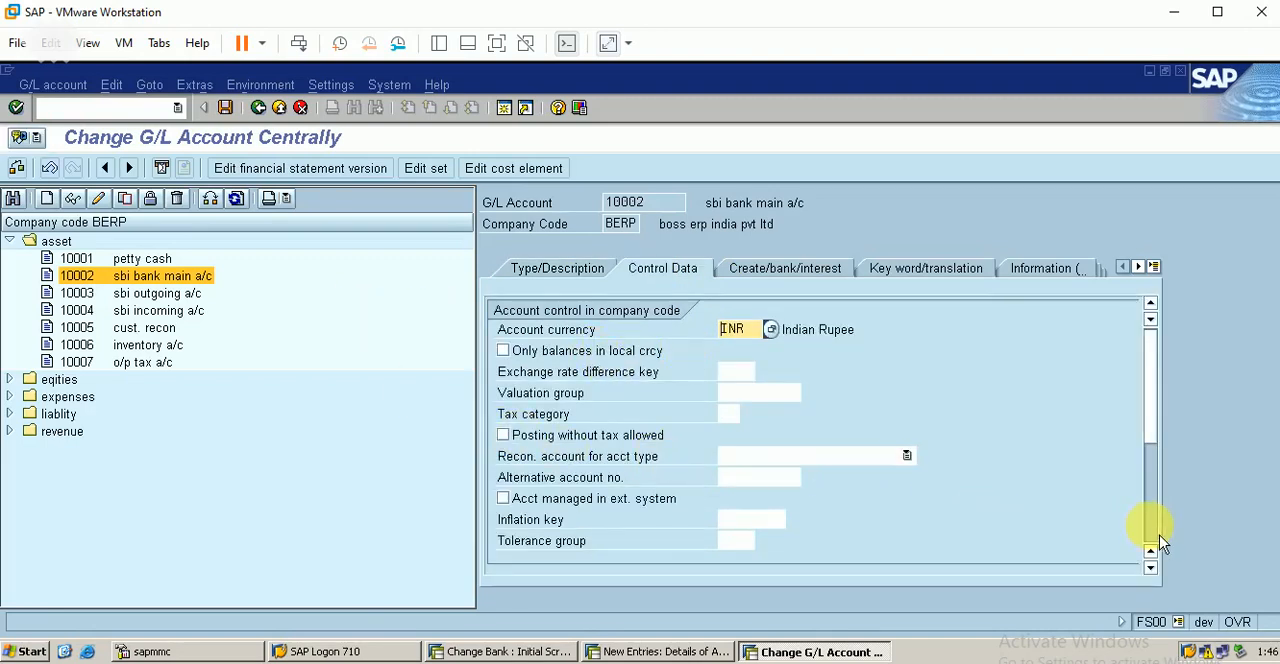
{"action": "scroll", "coordinate": [1162, 543], "scroll_direction": "down", "scroll_amount": 4}
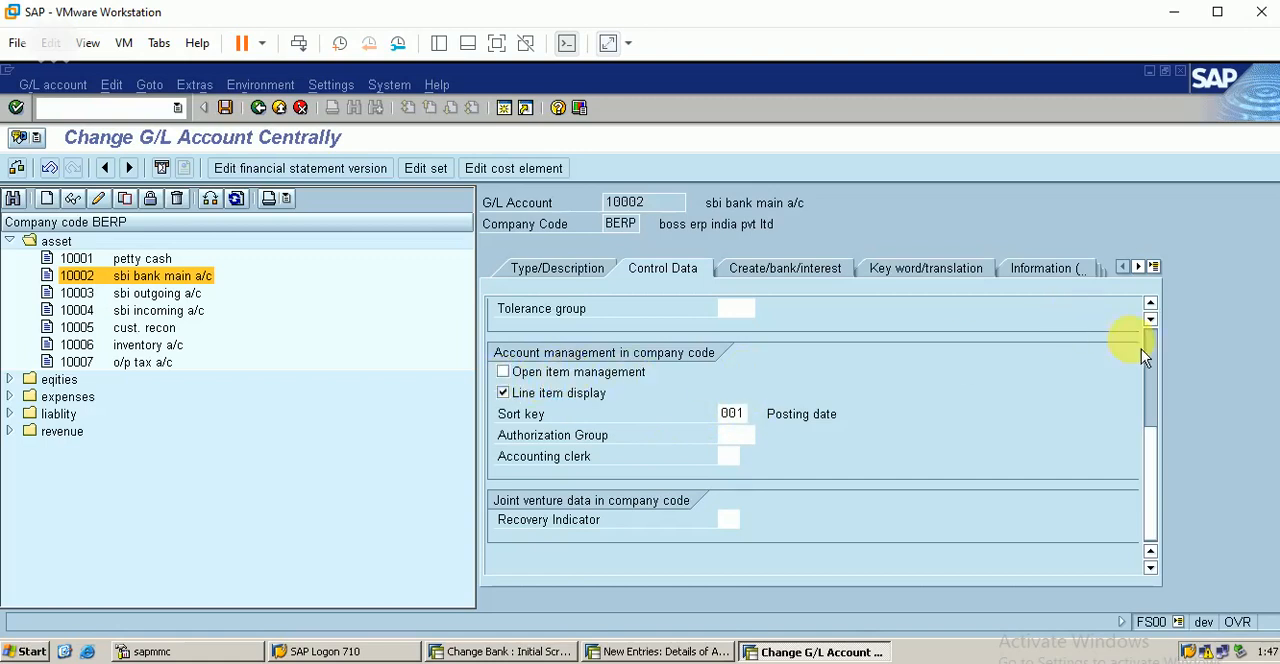
{"action": "scroll", "coordinate": [1160, 360], "scroll_direction": "up", "scroll_amount": 5}
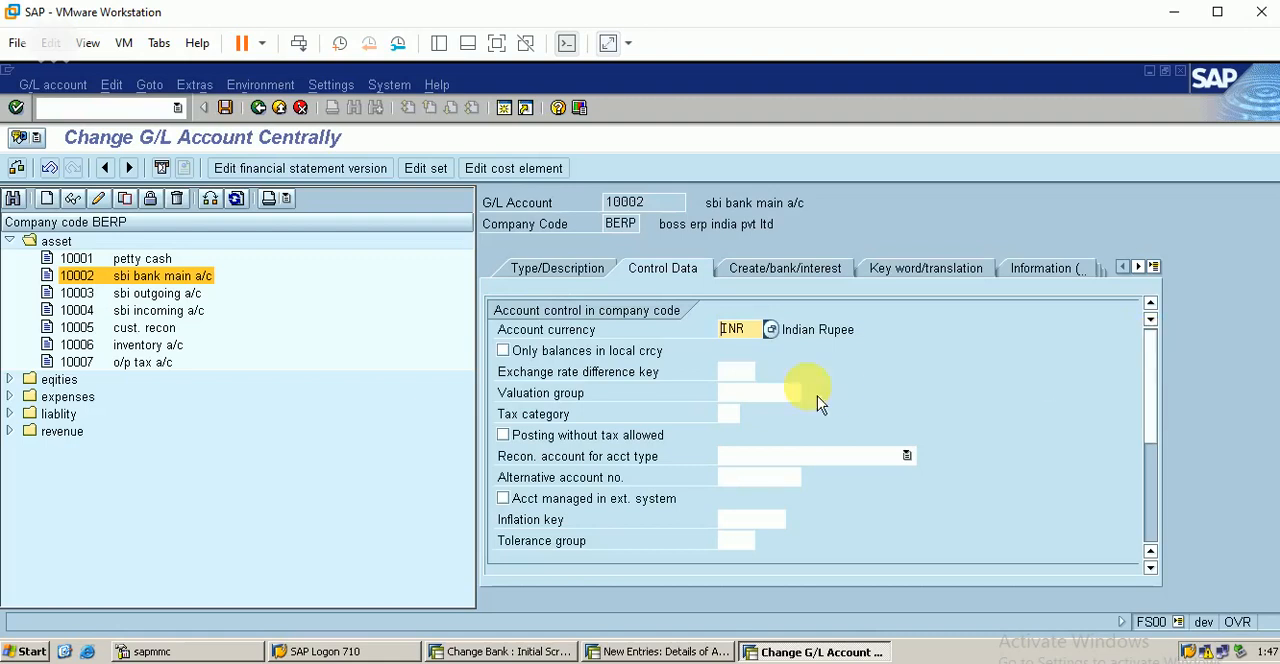
{"action": "left_click", "coordinate": [517, 358]}
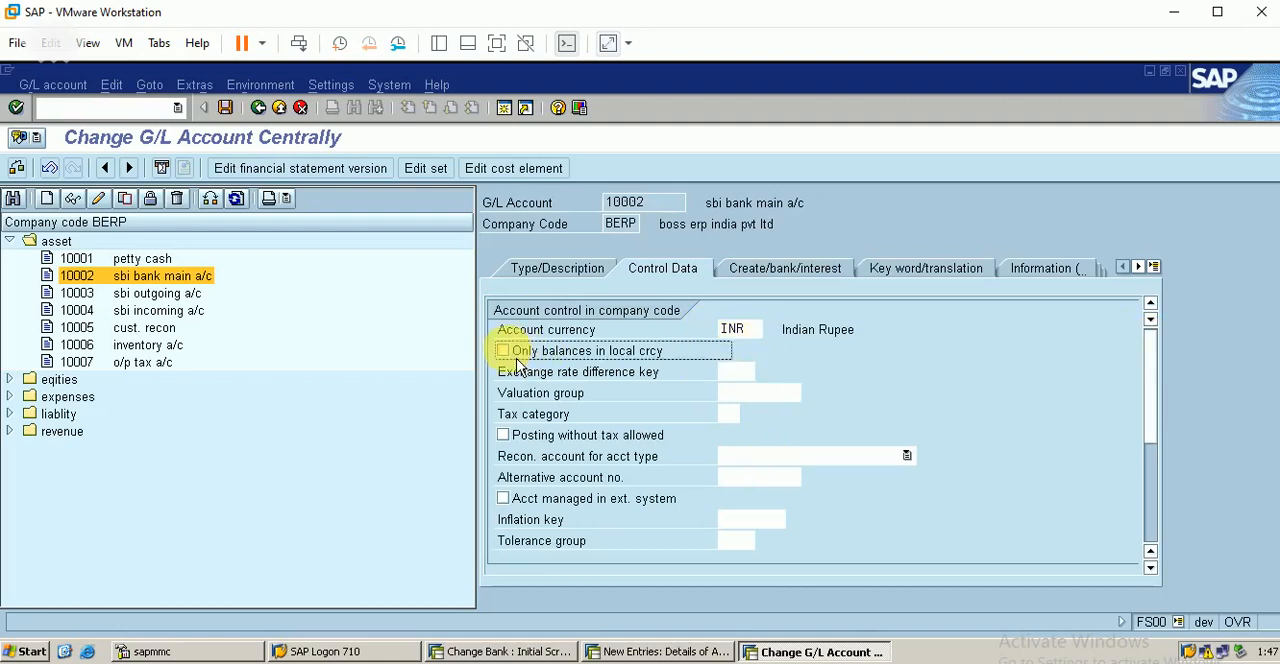
Step: Mark the G/L account as relevant to cash flow and try to assign house bank HBD with account ID HBD
{"action": "left_click", "coordinate": [773, 272]}
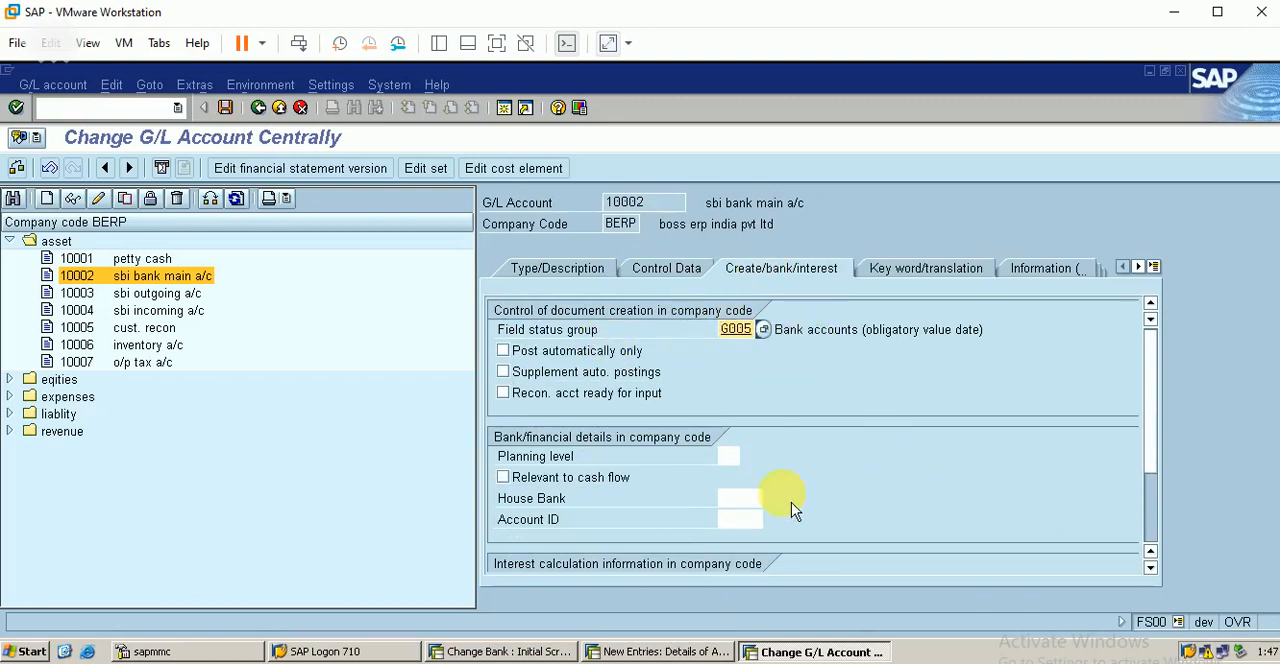
{"action": "left_click", "coordinate": [512, 482]}
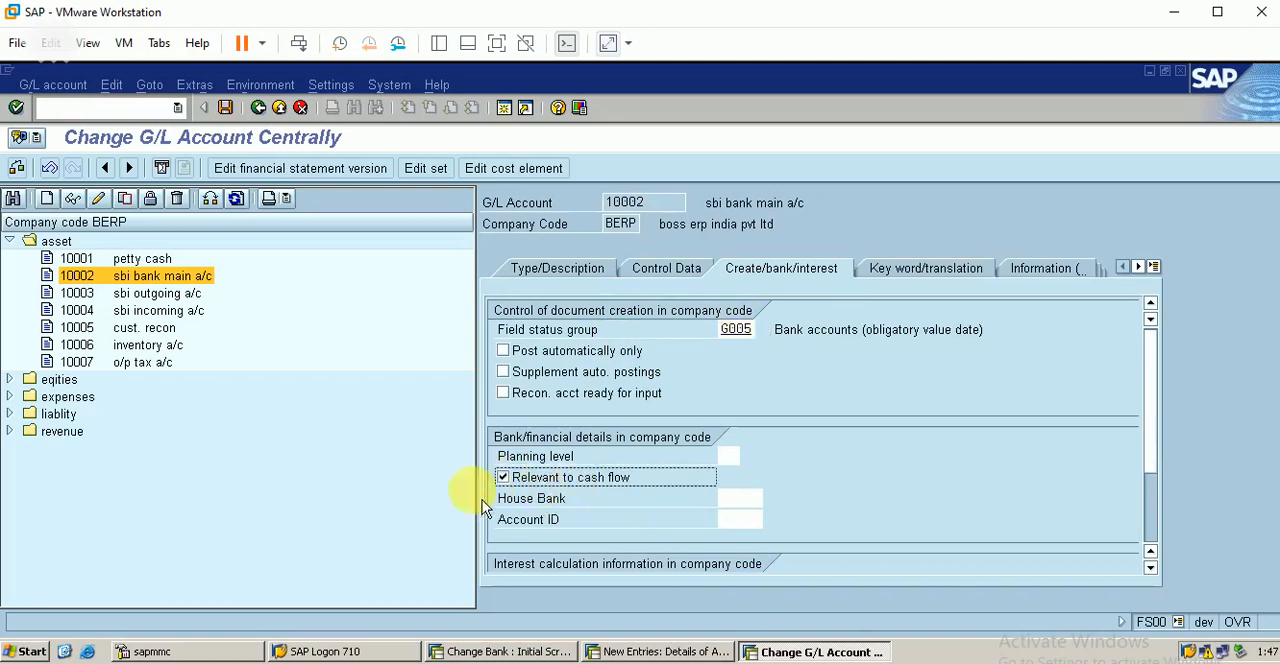
{"action": "left_click", "coordinate": [740, 499]}
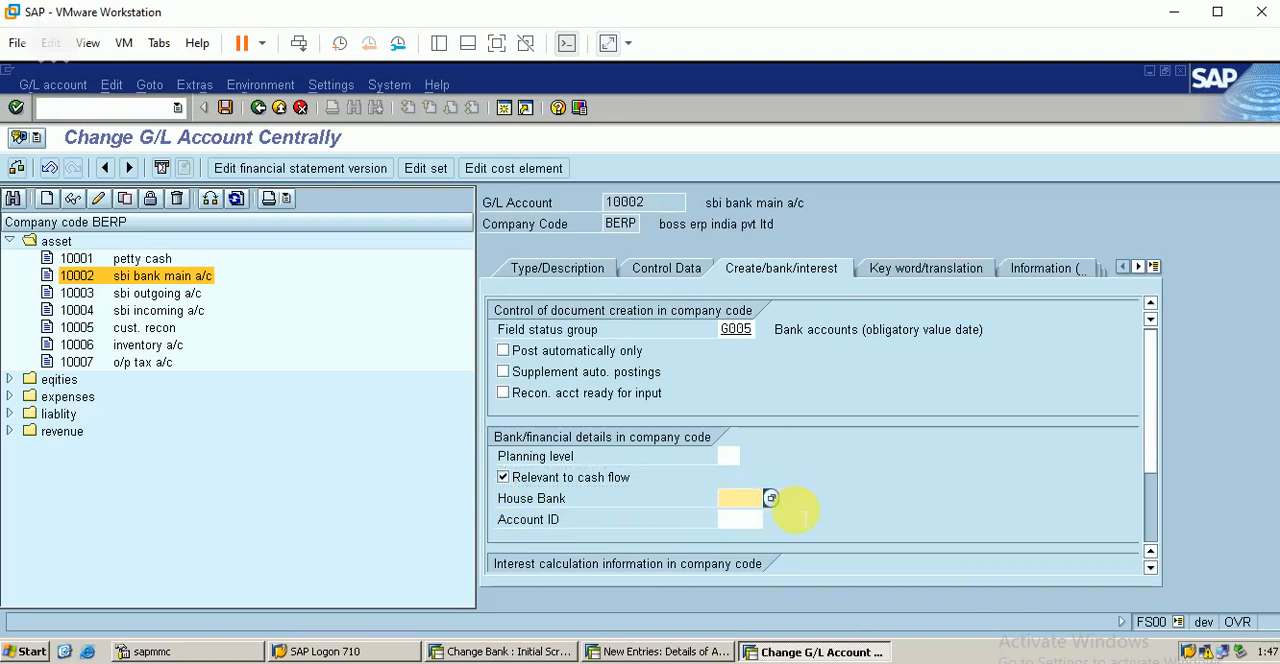
{"action": "key", "text": "Tab"}
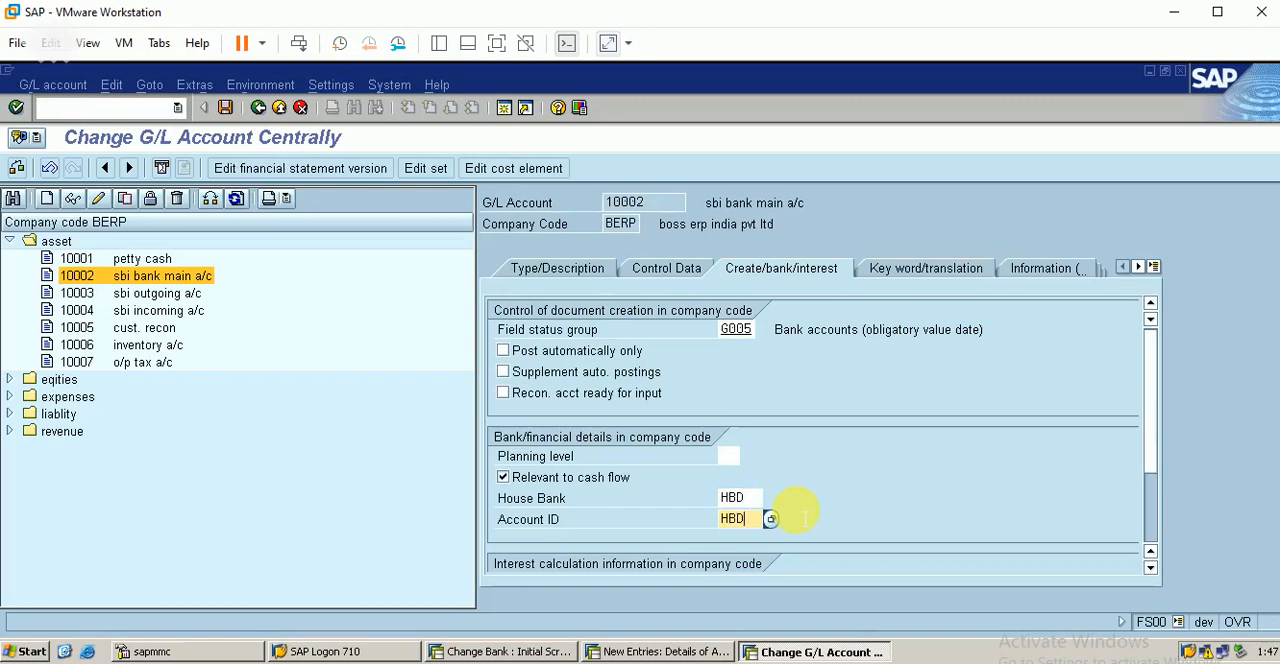
{"action": "key", "text": "Return"}
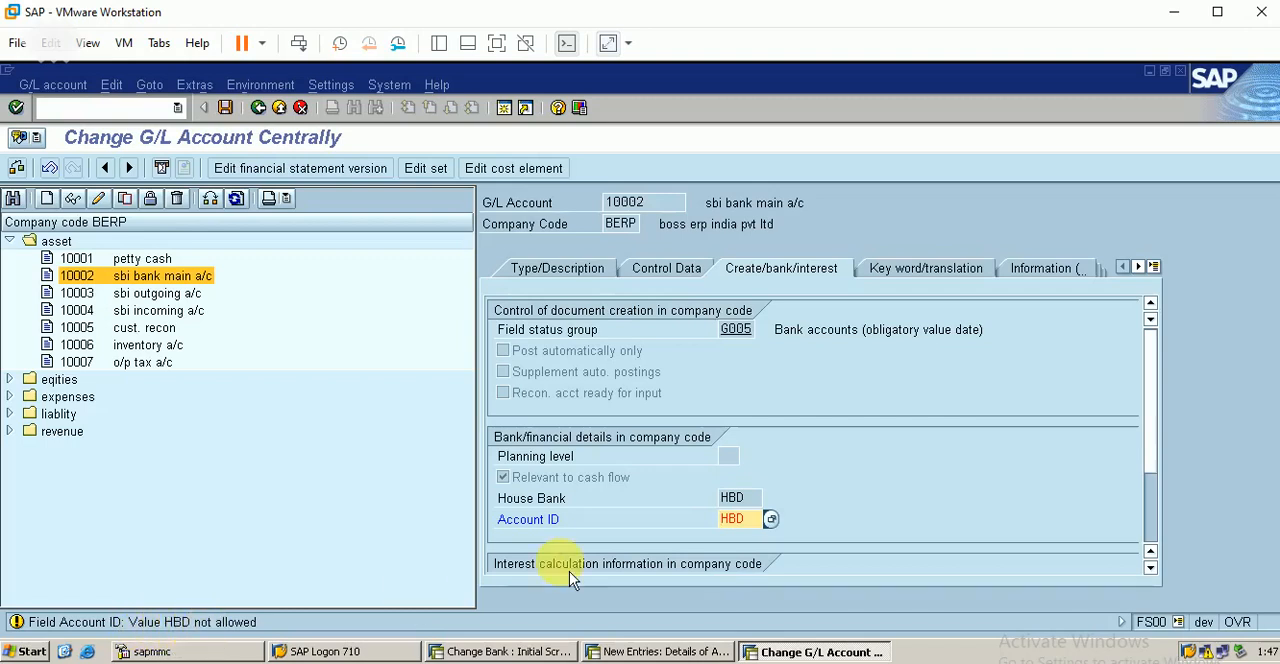
Step: Clear the G/L account's account ID after comparing it with the new bank account entry in the house bank session
{"action": "key", "text": "BackSpace"}
{"action": "key", "text": "BackSpace"}
{"action": "key", "text": "BackSpace"}
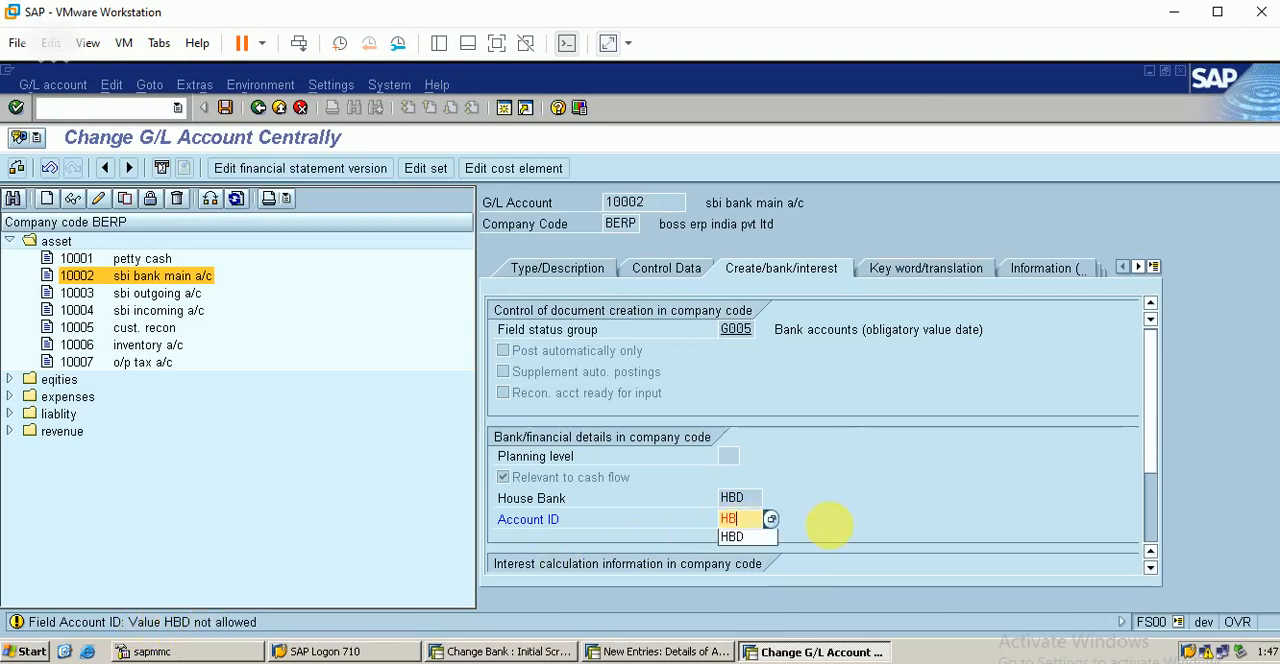
{"action": "left_click", "coordinate": [668, 652]}
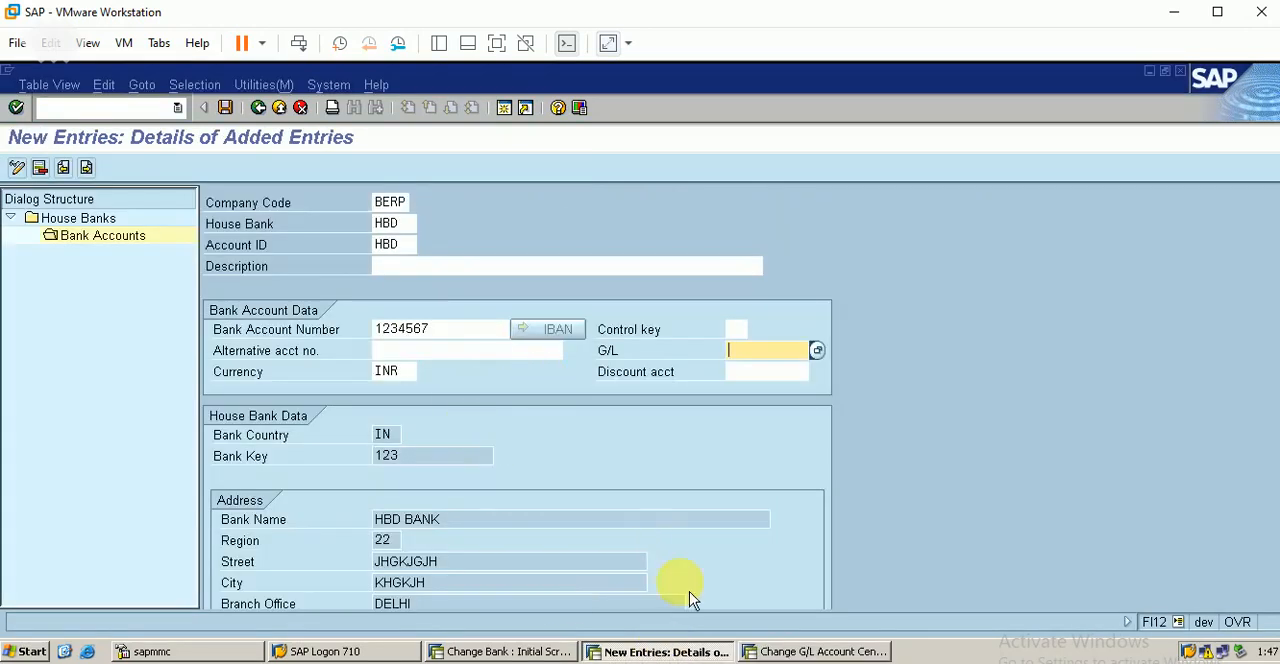
{"action": "left_click", "coordinate": [814, 652]}
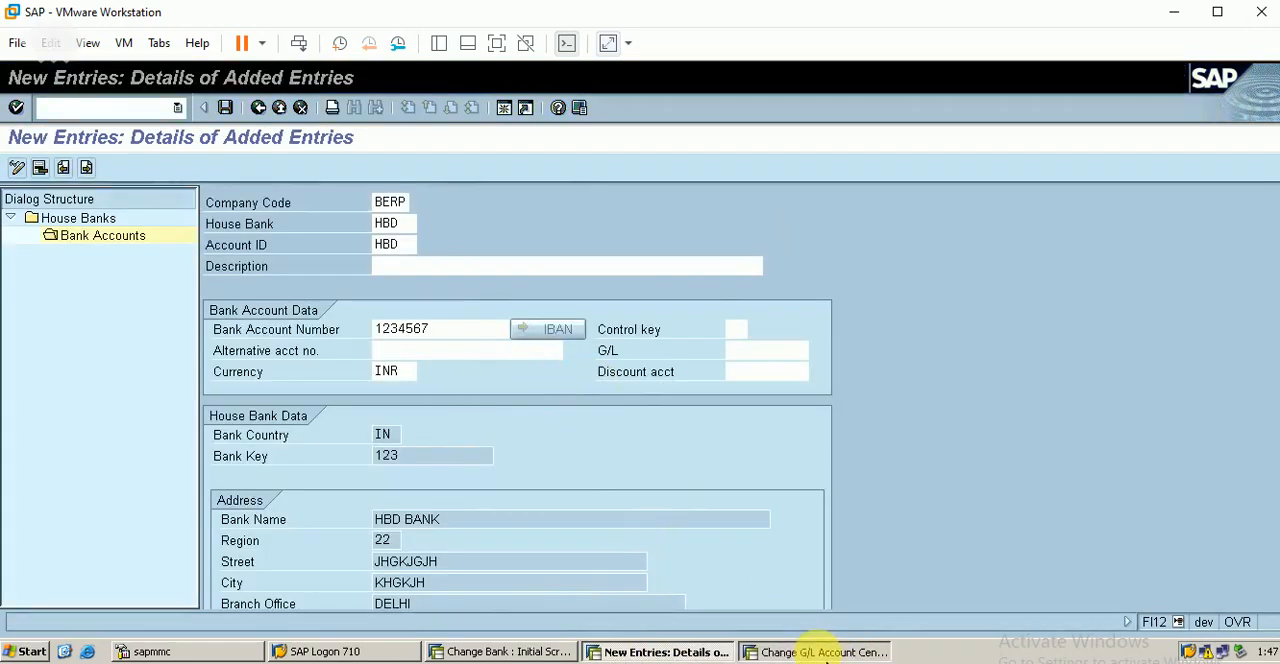
{"action": "key", "text": "Return"}
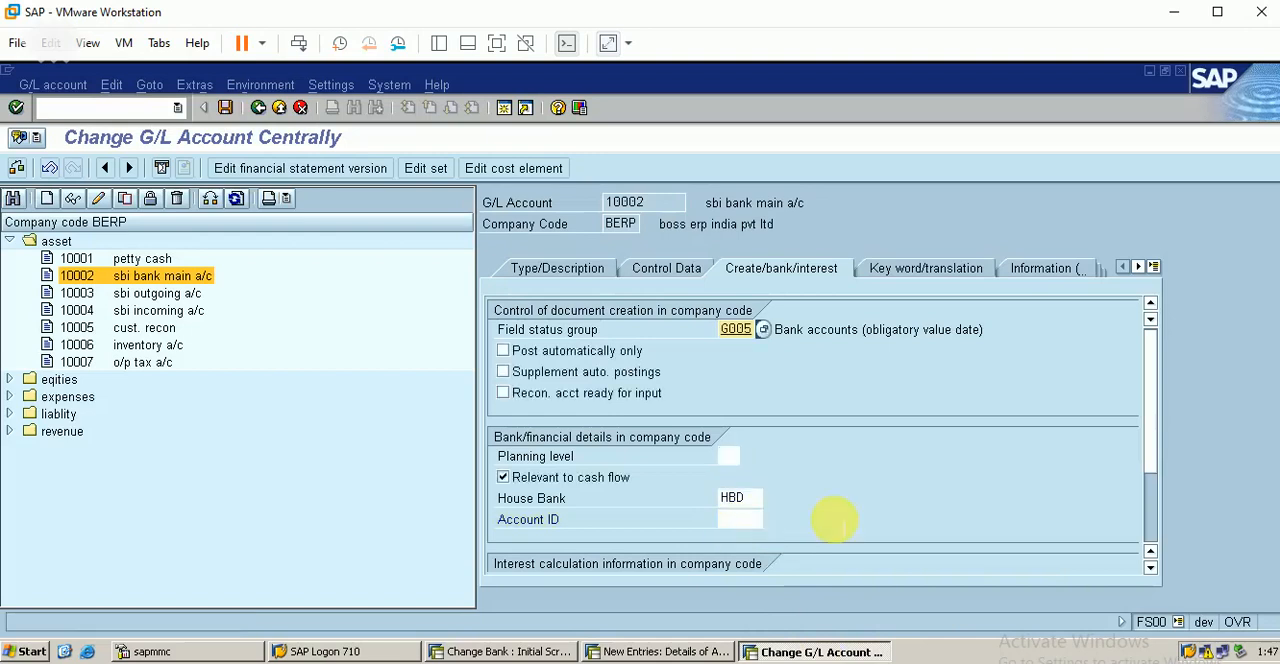
Step: Clear the G/L account's house bank, recheck the bank account entry in the other session, and save the G/L account
{"action": "left_click", "coordinate": [766, 503]}
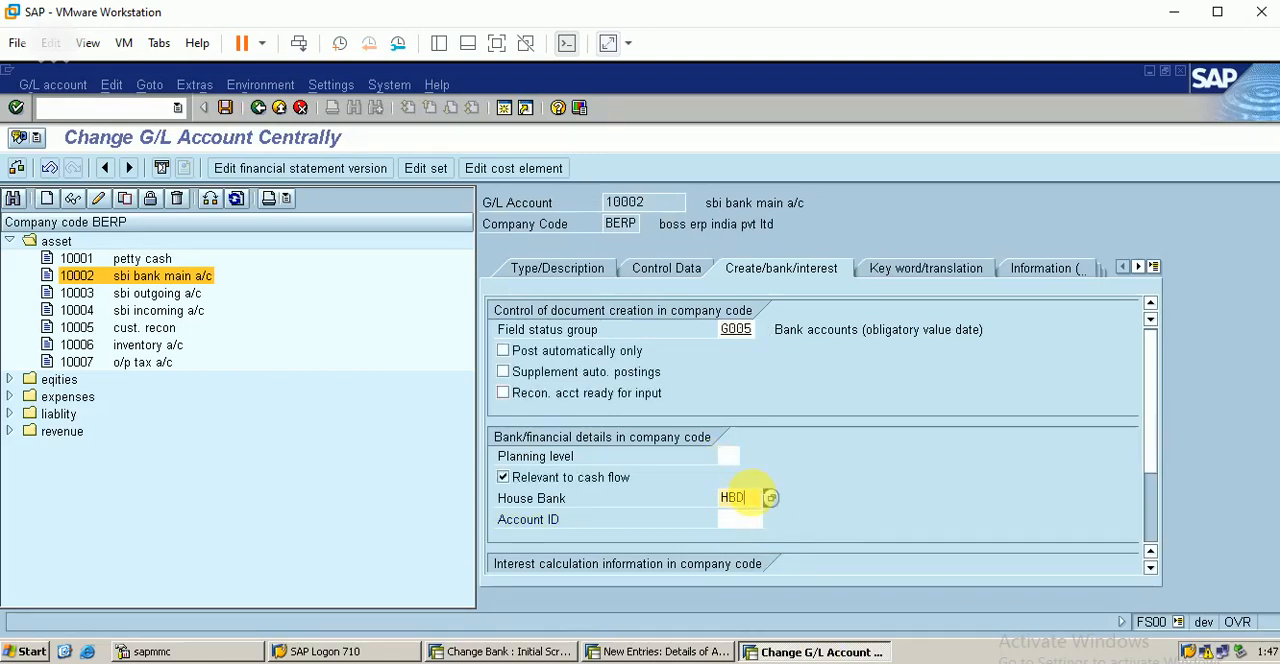
{"action": "key", "text": "BackSpace"}
{"action": "key", "text": "BackSpace"}
{"action": "key", "text": "BackSpace"}
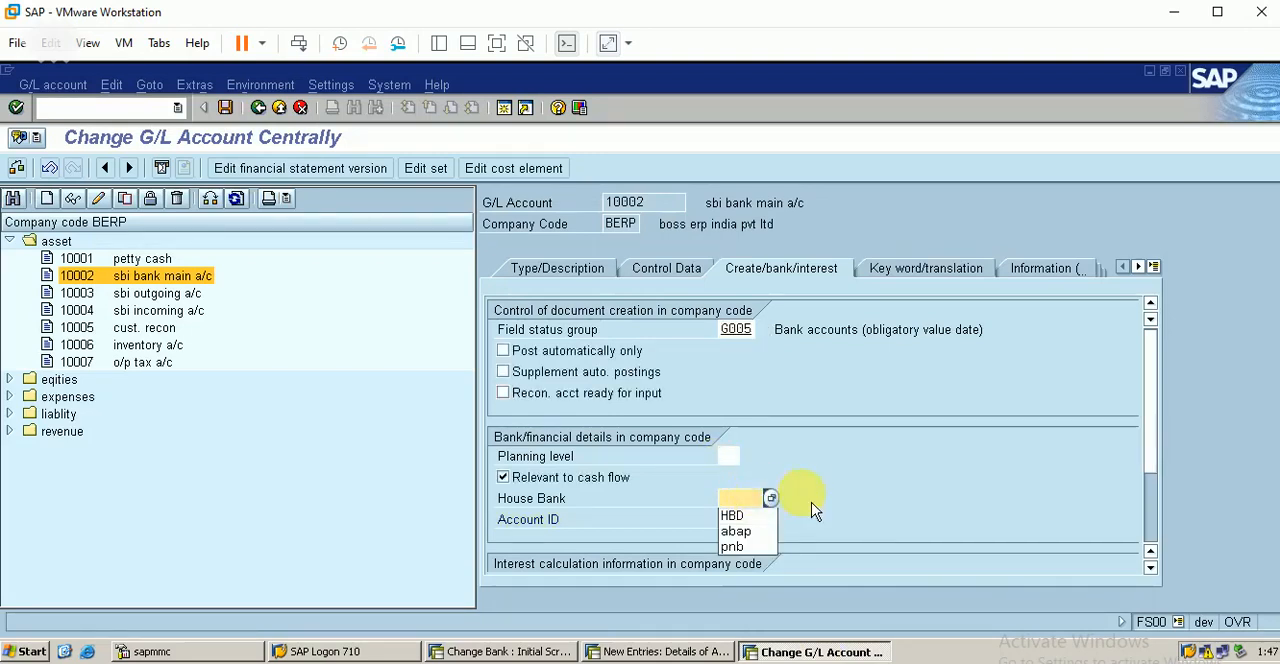
{"action": "left_click", "coordinate": [812, 503]}
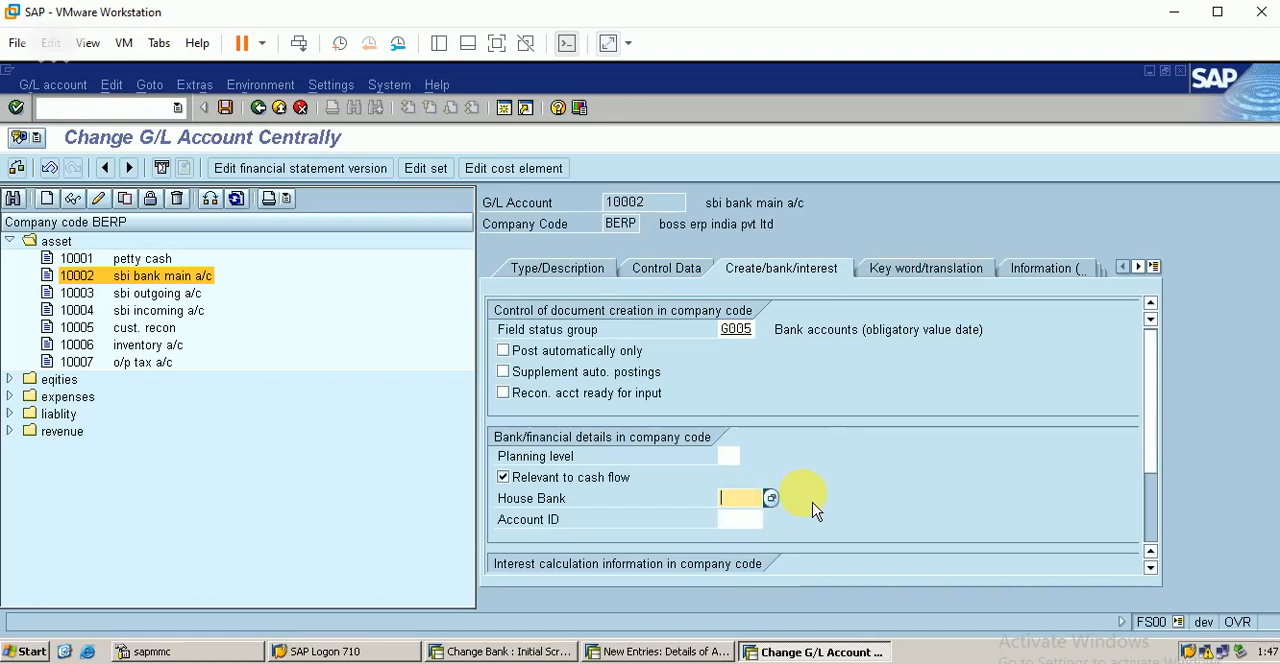
{"action": "left_click", "coordinate": [668, 652]}
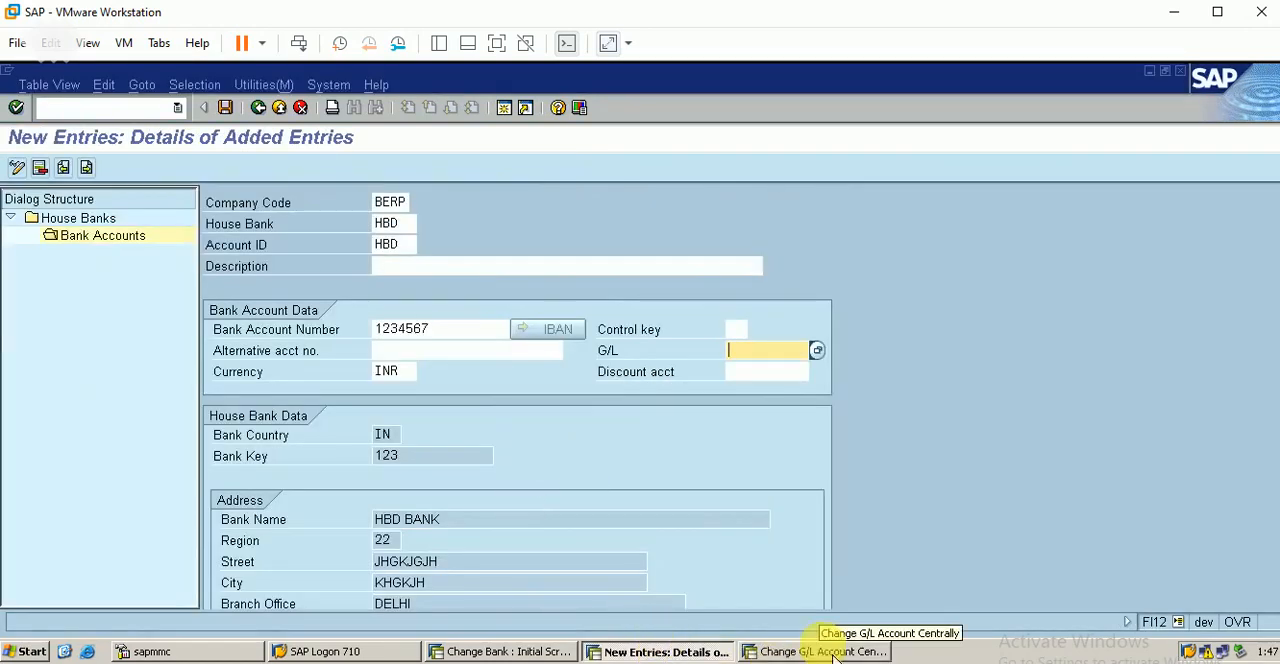
{"action": "left_click", "coordinate": [838, 655]}
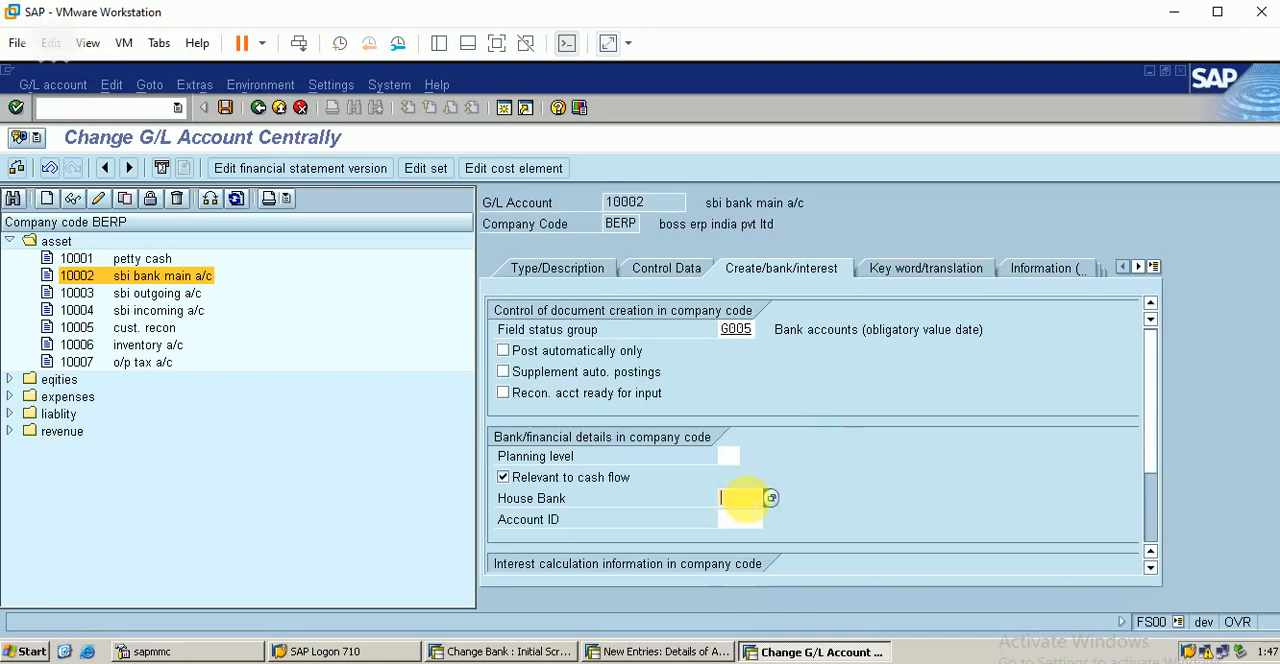
{"action": "left_click", "coordinate": [225, 107]}
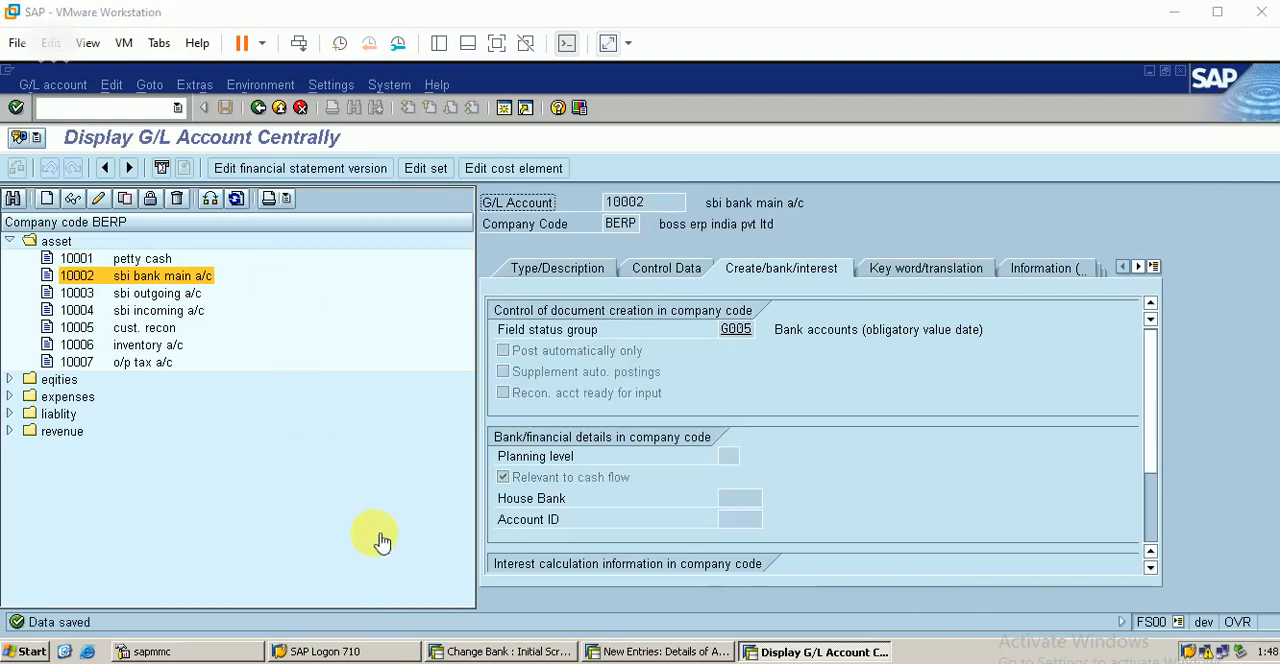
Step: Open the G/L account sbi outgoing a/c for changing and set its short text to HBD OUTGOING
{"action": "double_click", "coordinate": [178, 295]}
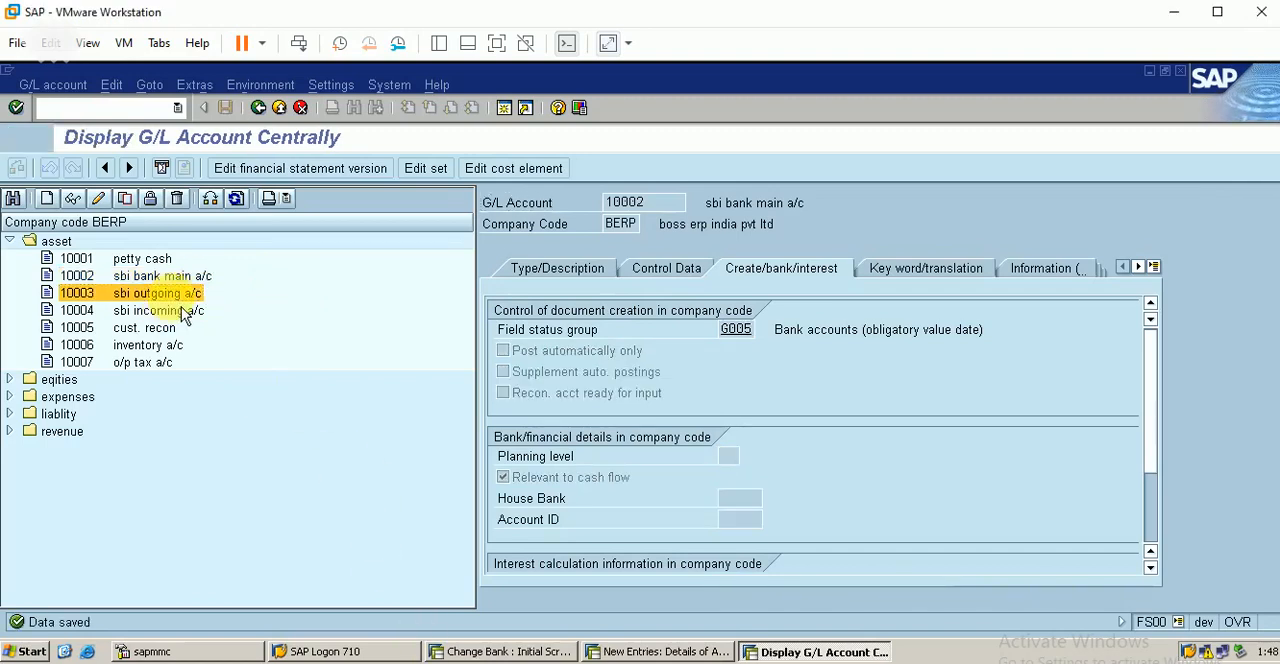
{"action": "left_click", "coordinate": [553, 272]}
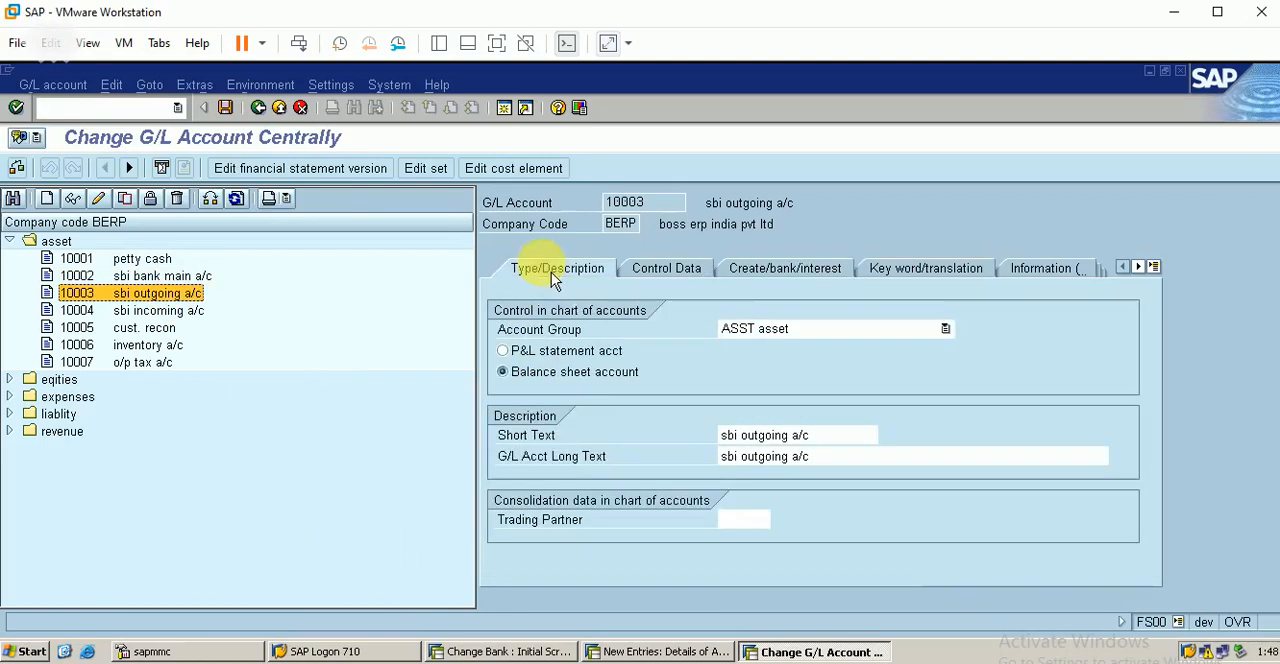
{"action": "left_click", "coordinate": [822, 436]}
{"action": "key", "text": "BackSpace"}
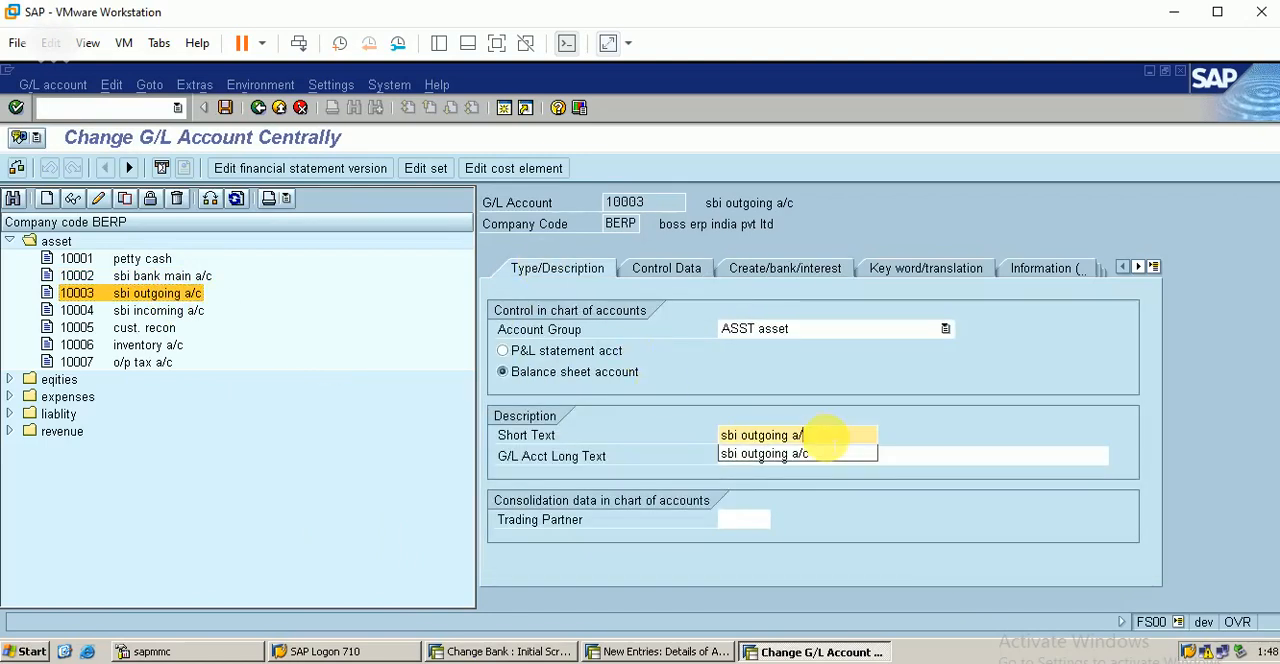
{"action": "key", "text": "BackSpace"}
{"action": "key", "text": "BackSpace"}
{"action": "key", "text": "BackSpace"}
{"action": "key", "text": "BackSpace"}
{"action": "key", "text": "BackSpace"}
{"action": "key", "text": "BackSpace"}
{"action": "key", "text": "BackSpace"}
{"action": "key", "text": "BackSpace"}
{"action": "key", "text": "BackSpace"}
{"action": "key", "text": "BackSpace"}
{"action": "key", "text": "BackSpace"}
{"action": "key", "text": "BackSpace"}
{"action": "key", "text": "BackSpace"}
{"action": "key", "text": "BackSpace"}
{"action": "key", "text": "BackSpace"}
{"action": "type", "text": "N"}
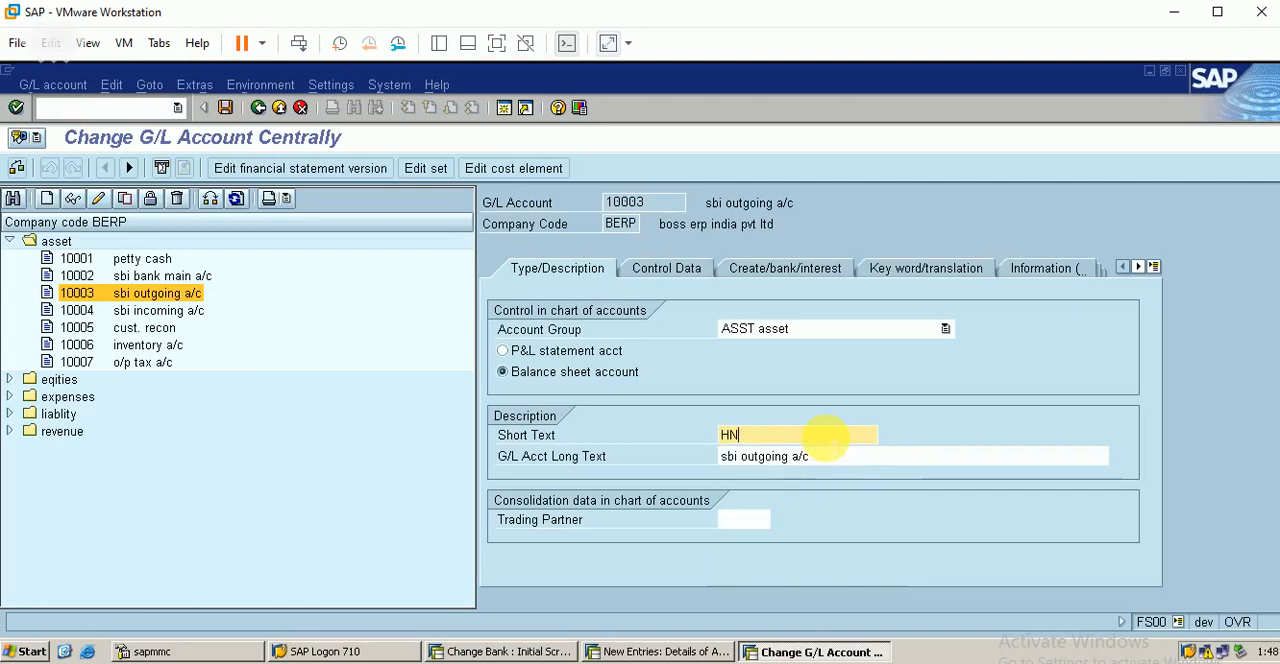
{"action": "key", "text": "BackSpace"}
{"action": "key", "text": "BackSpace"}
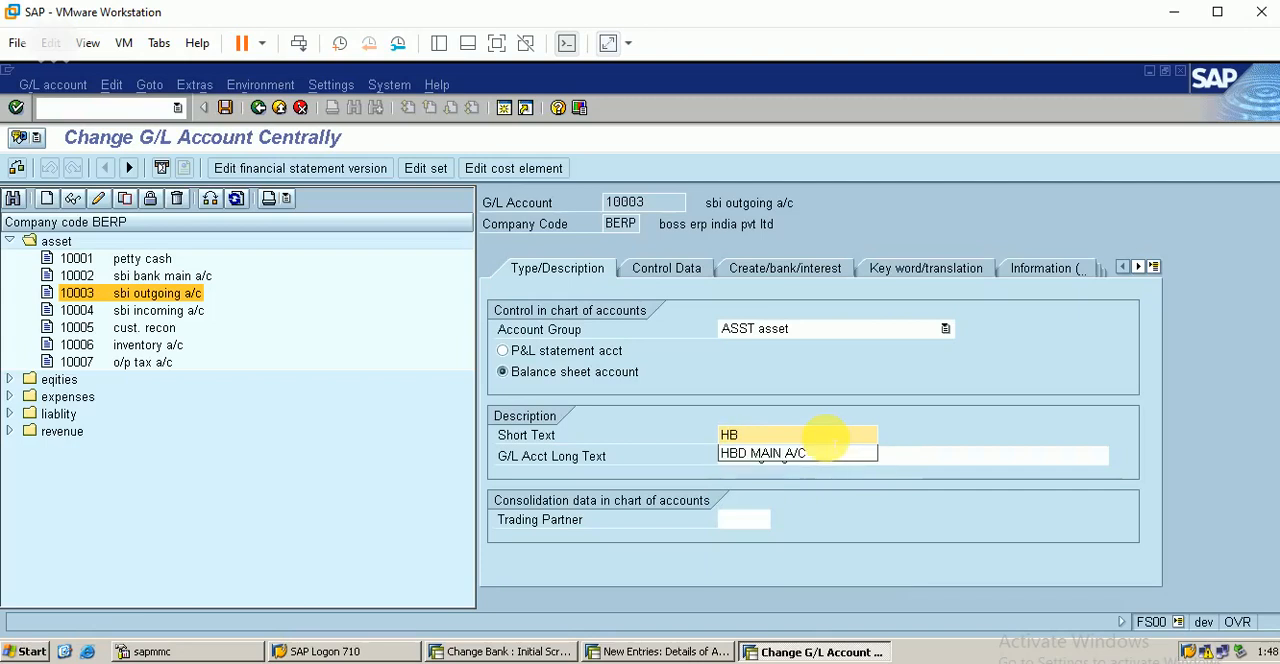
{"action": "type", "text": "BD OUTGOING"}
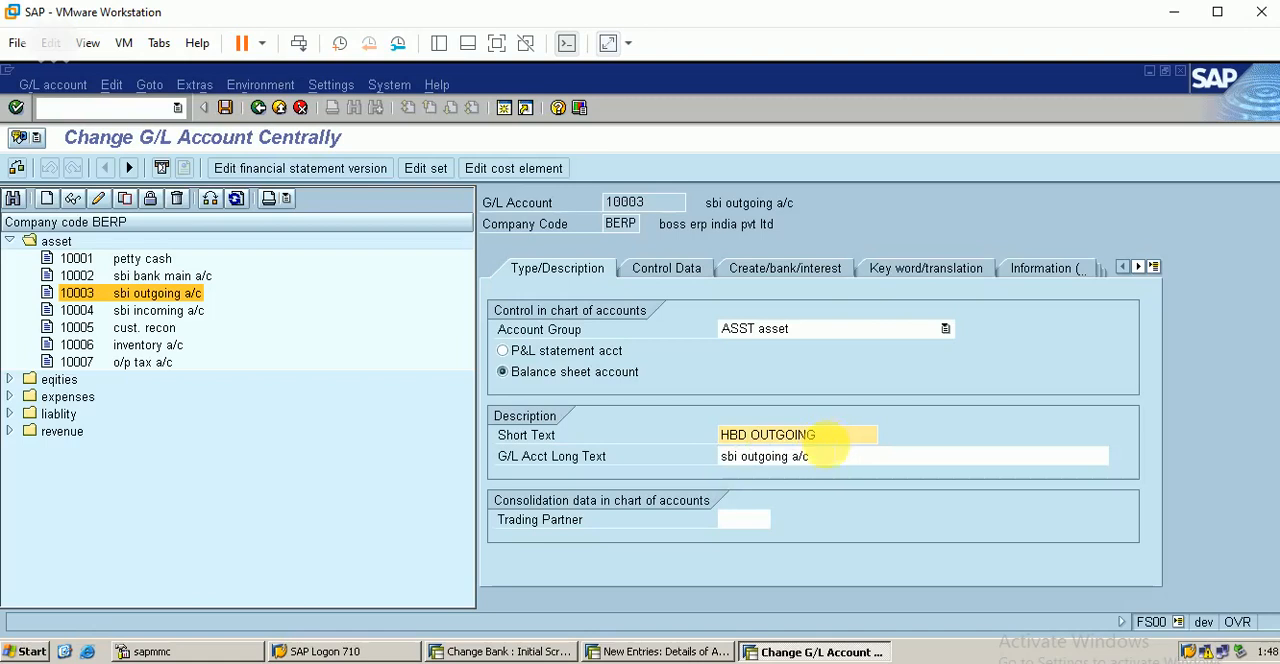
Step: Set the outgoing G/L account's long text to HBD OUTGOING ACCOUNT
{"action": "left_click", "coordinate": [829, 455]}
{"action": "key", "text": "BackSpace"}
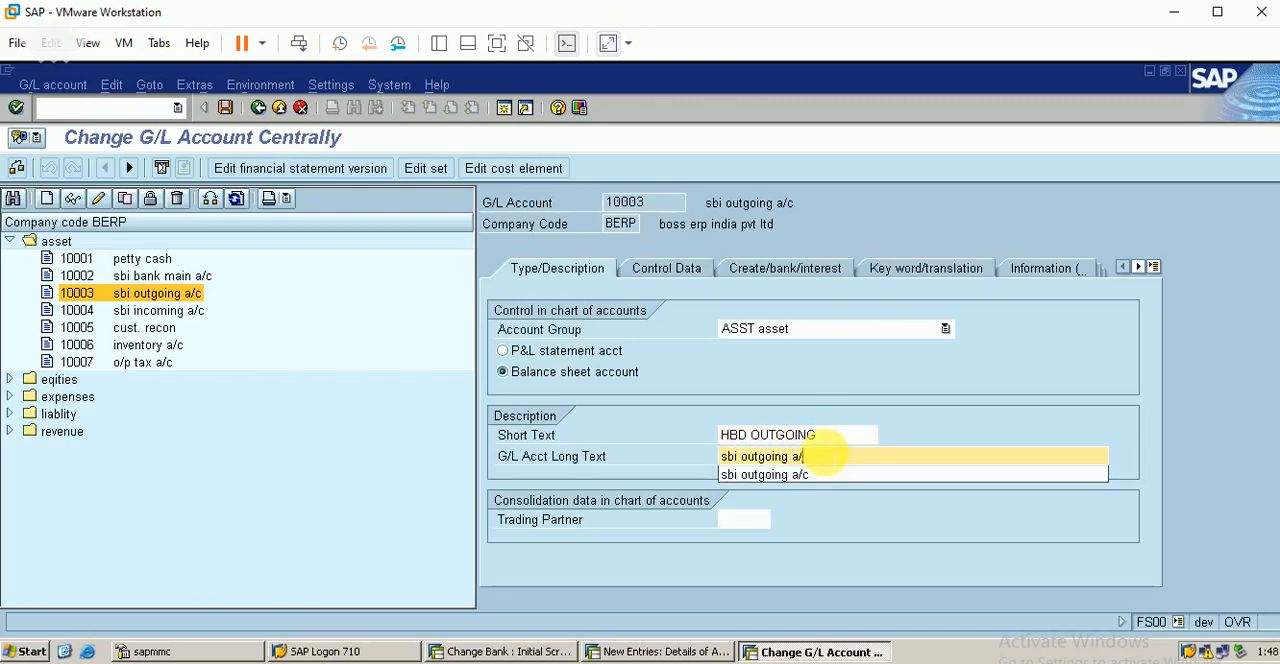
{"action": "key", "text": "BackSpace"}
{"action": "key", "text": "BackSpace"}
{"action": "key", "text": "BackSpace"}
{"action": "key", "text": "BackSpace"}
{"action": "key", "text": "BackSpace"}
{"action": "key", "text": "BackSpace"}
{"action": "key", "text": "BackSpace"}
{"action": "type", "text": "HBD "}
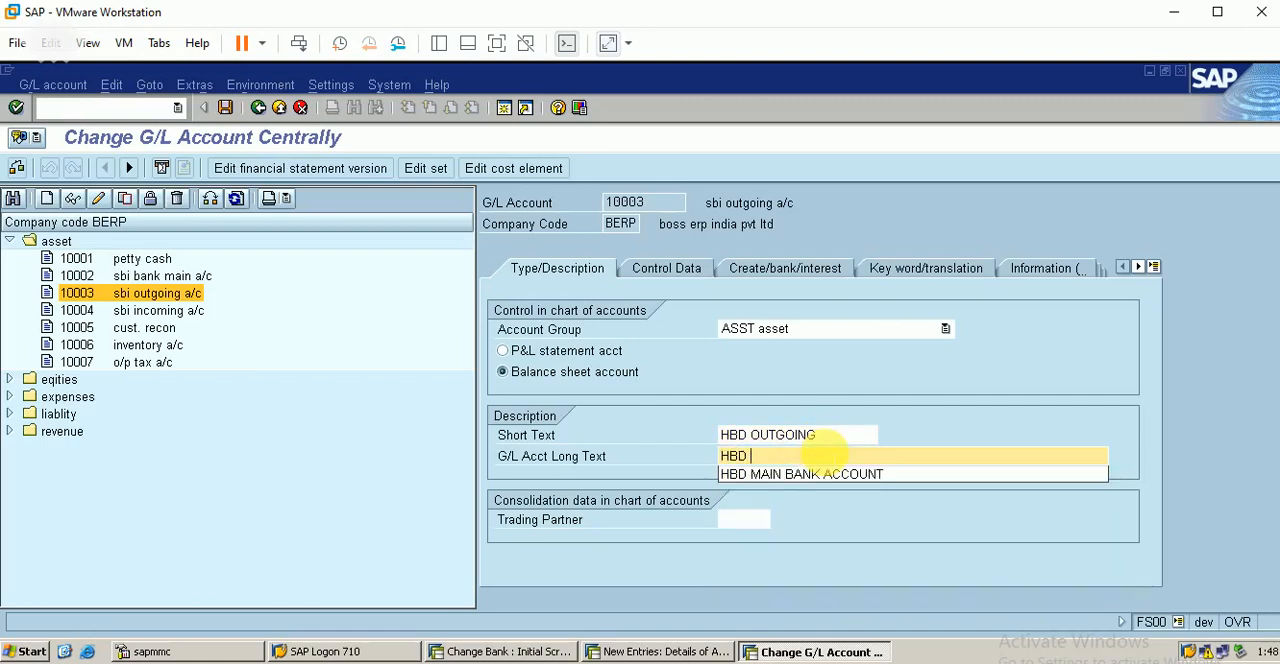
{"action": "type", "text": "OUTGOING ACCOUNT"}
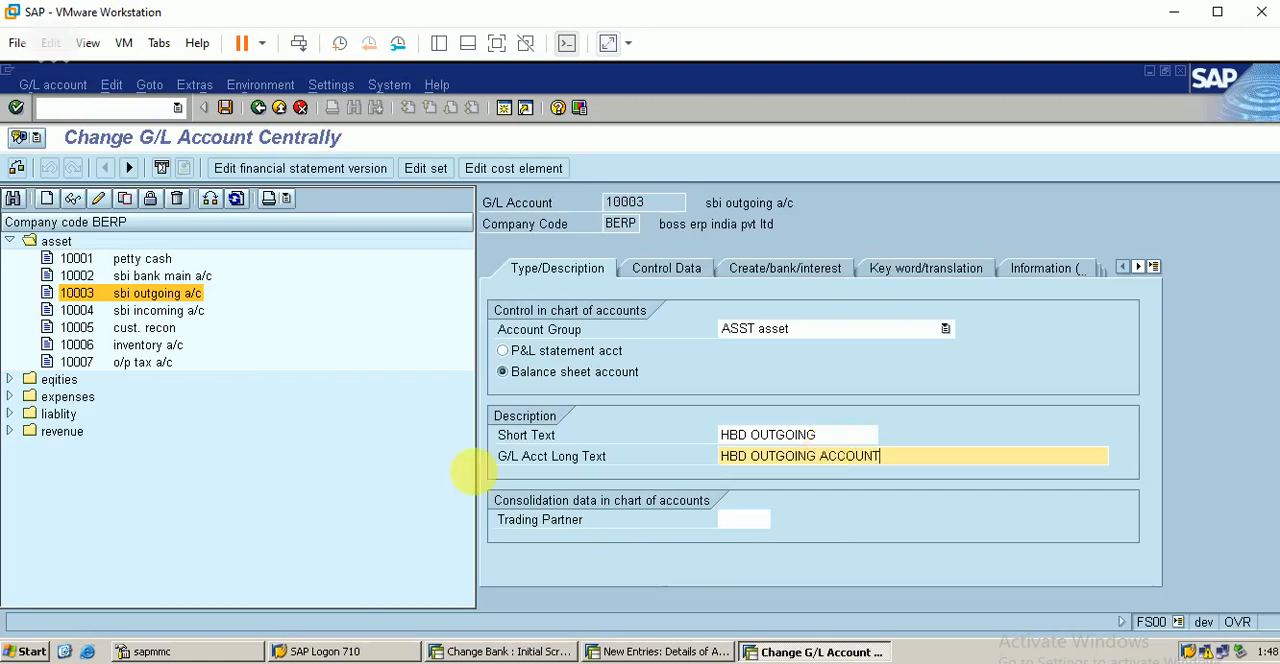
Step: Enable Only balances in local crcy for the outgoing G/L account and review its account management settings
{"action": "left_click", "coordinate": [666, 269]}
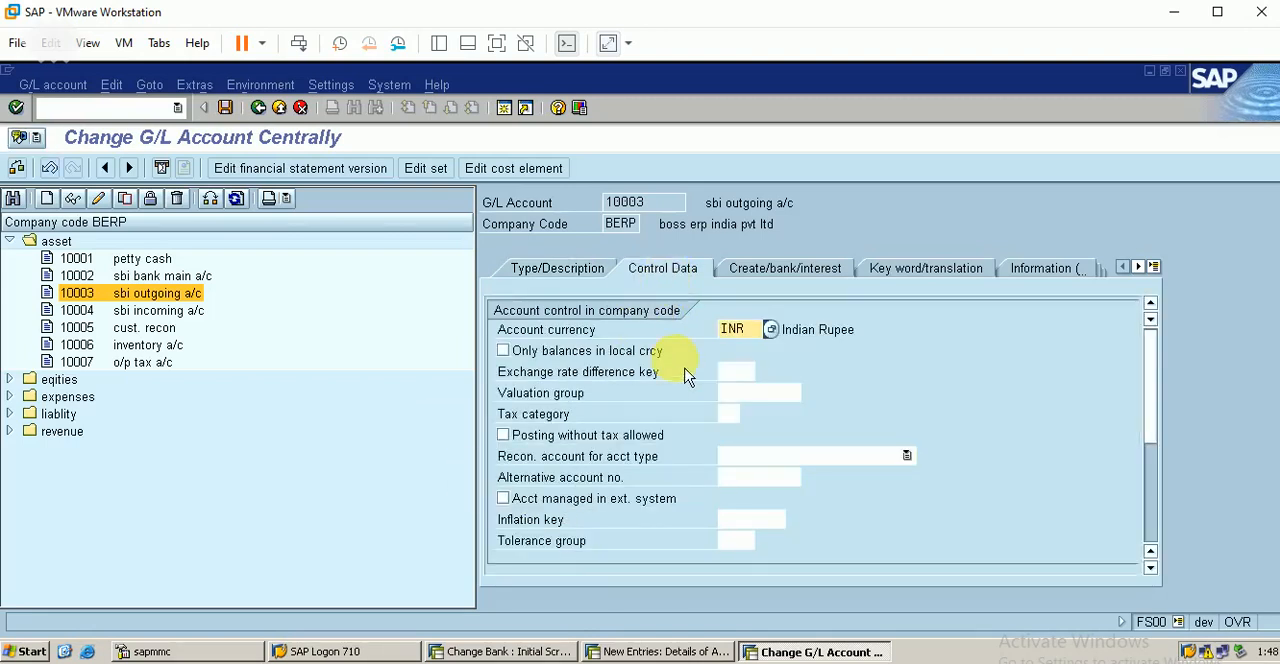
{"action": "left_click", "coordinate": [504, 351]}
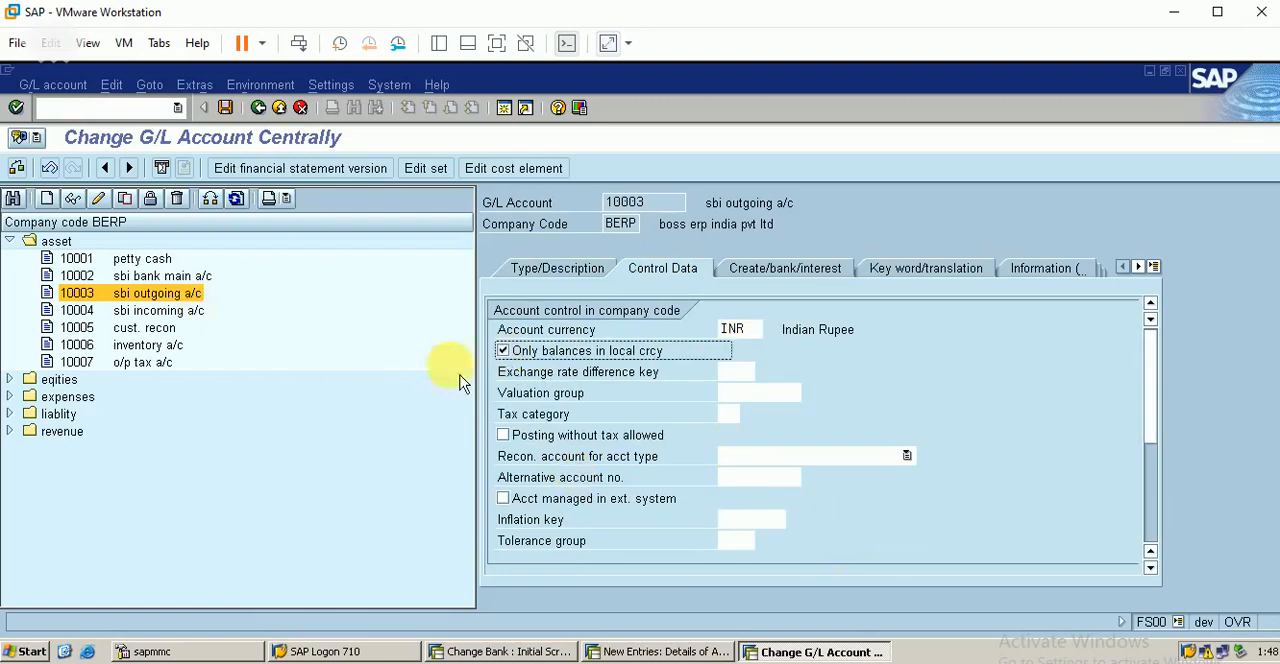
{"action": "left_click", "coordinate": [1152, 537]}
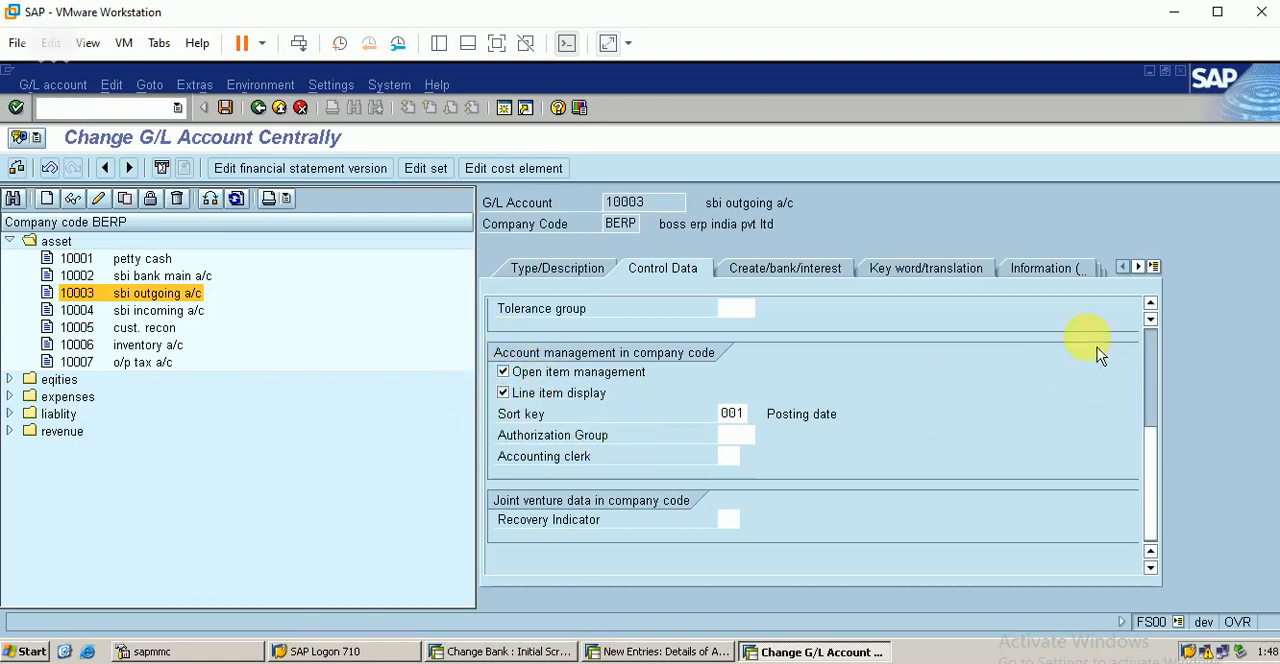
{"action": "left_click", "coordinate": [1150, 345]}
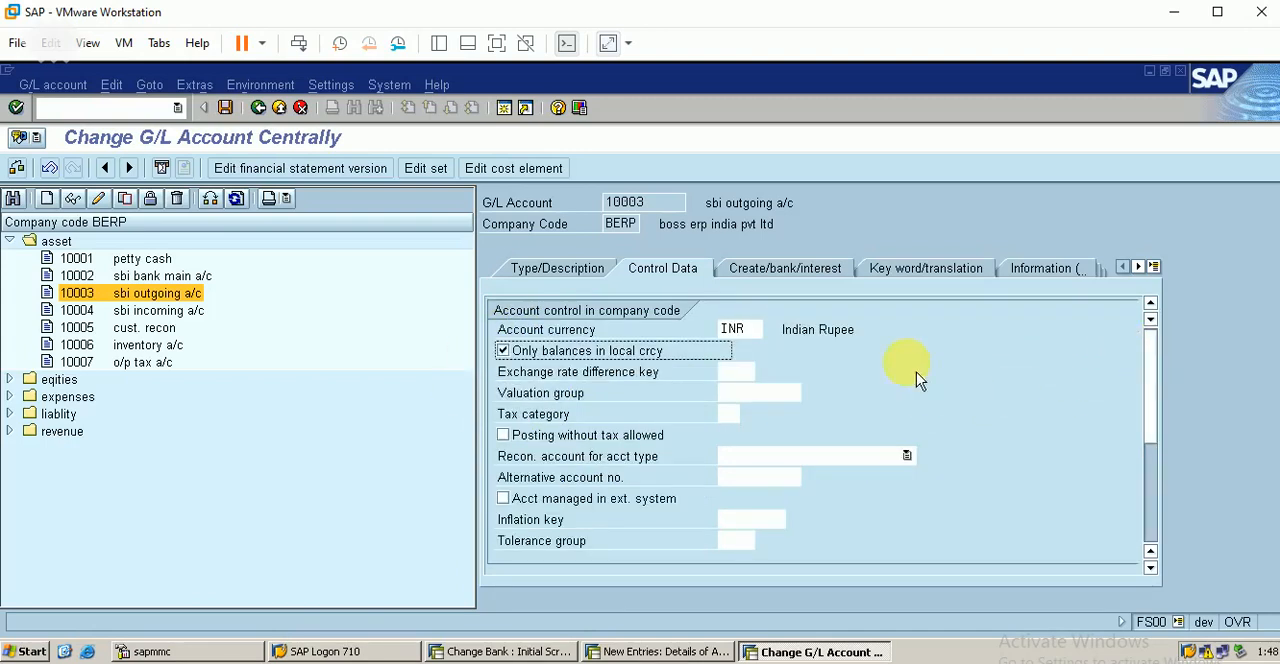
Step: Mark the outgoing G/L account as relevant to cash flow in its bank/financial details
{"action": "left_click", "coordinate": [781, 270]}
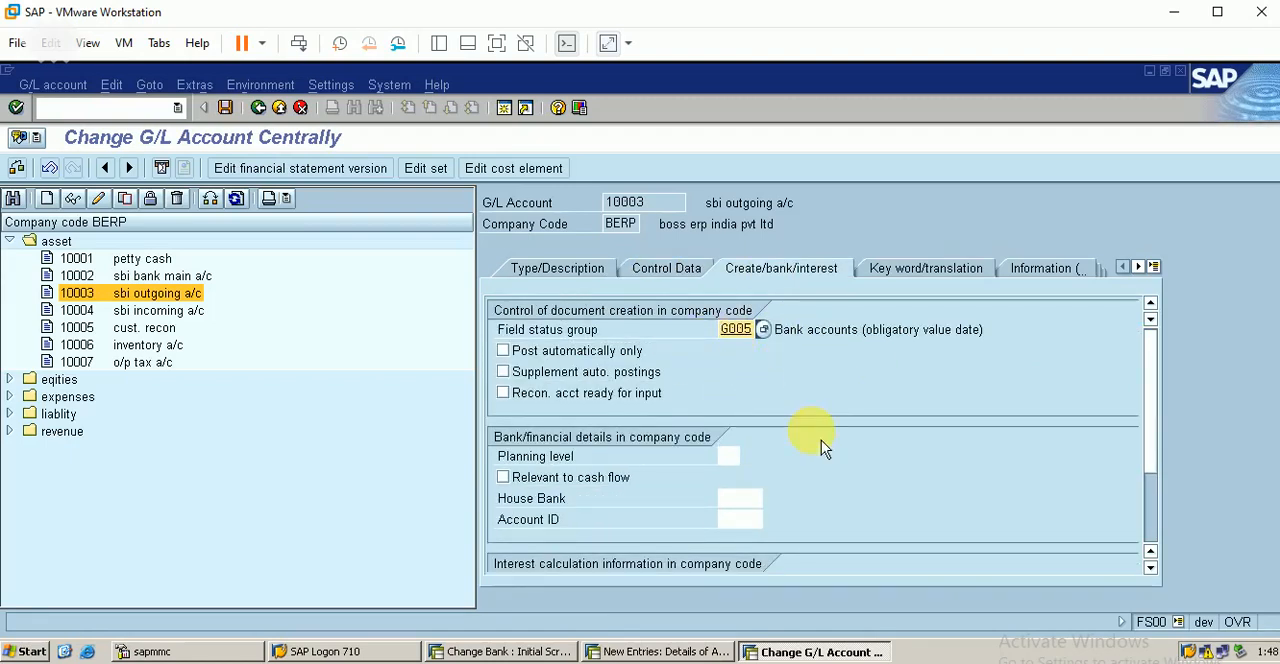
{"action": "left_click", "coordinate": [1153, 545]}
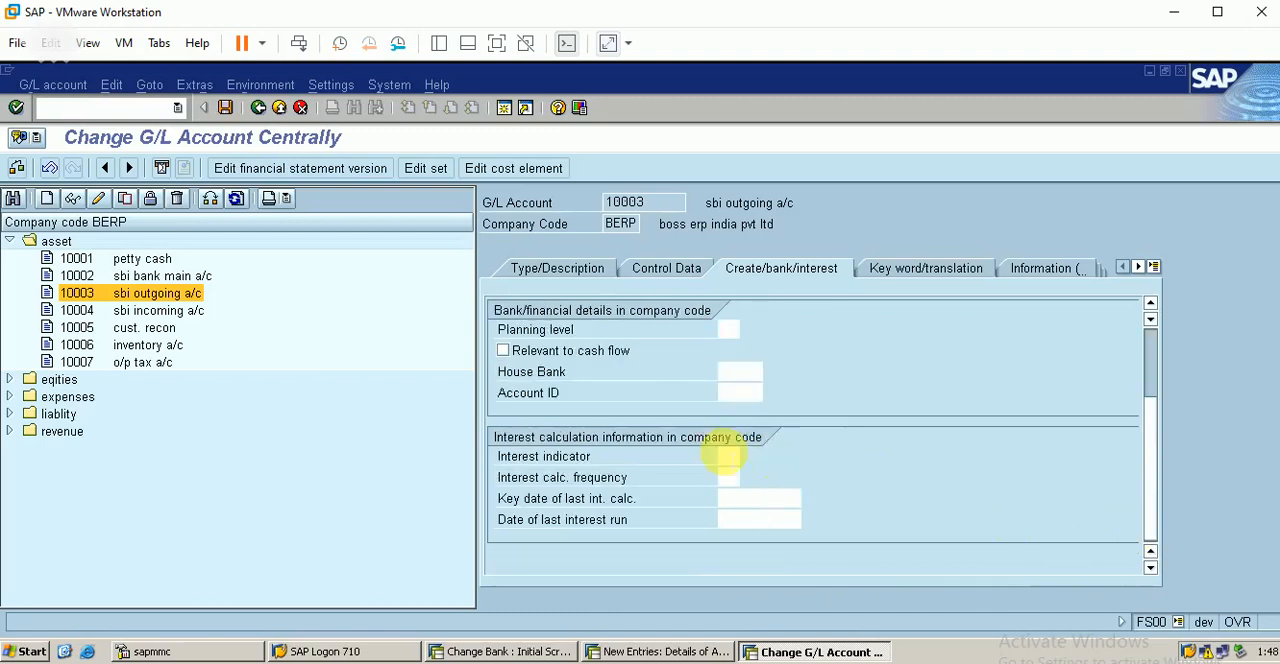
{"action": "left_click", "coordinate": [503, 350]}
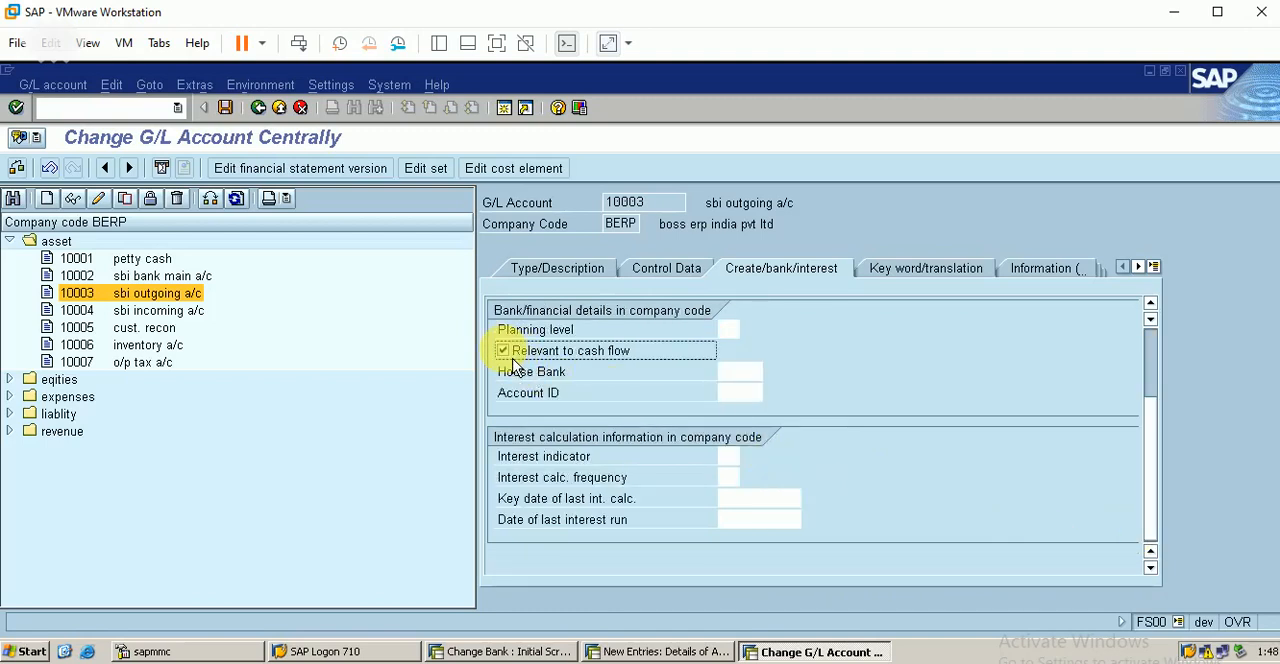
Step: Try to save the outgoing G/L account, and disable Only balances in local crcy in its control data
{"action": "left_click", "coordinate": [225, 107]}
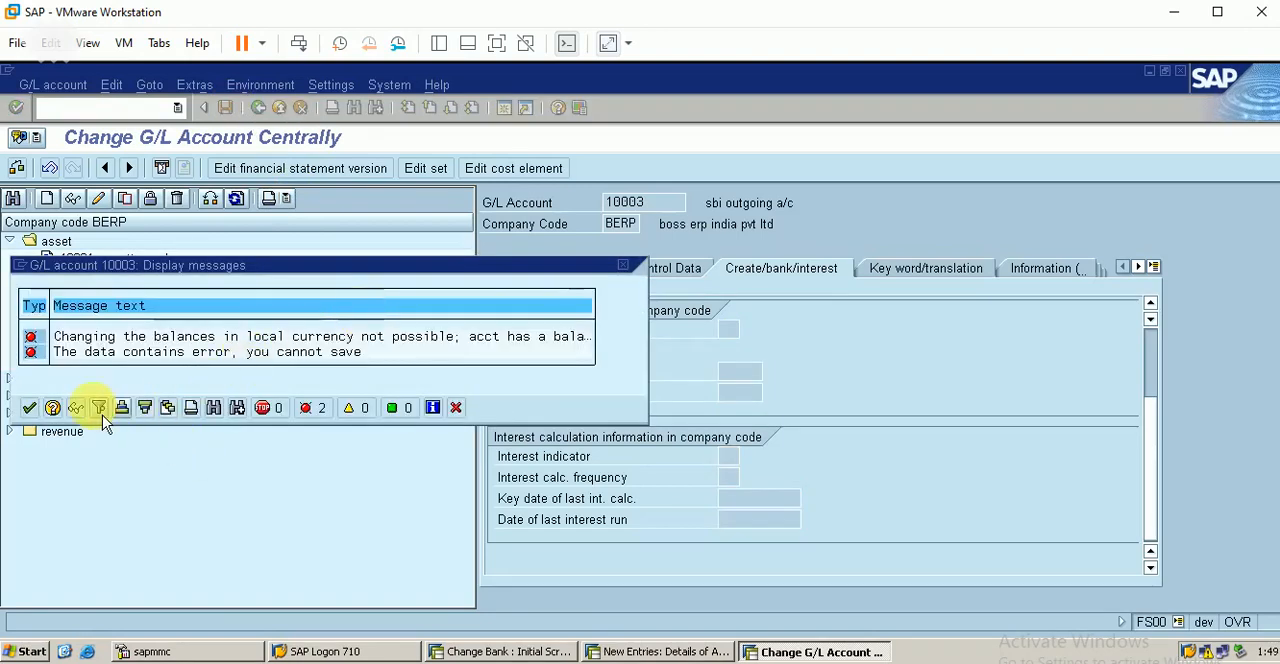
{"action": "left_click", "coordinate": [32, 409]}
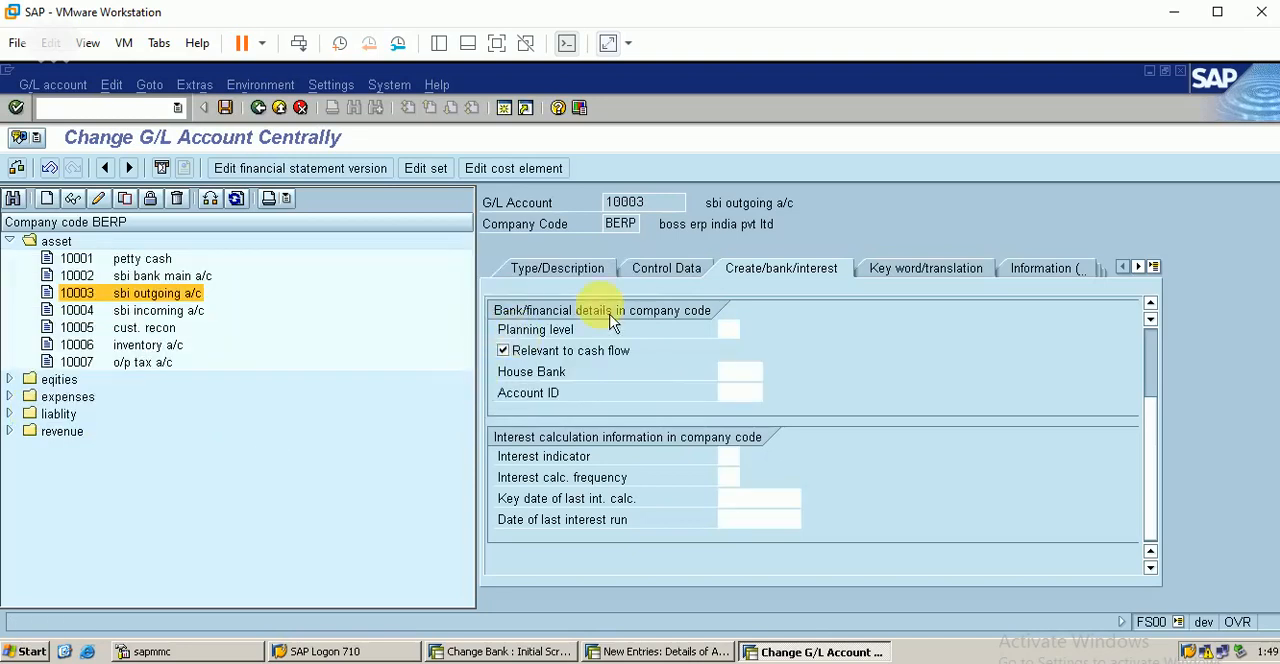
{"action": "left_click", "coordinate": [672, 270]}
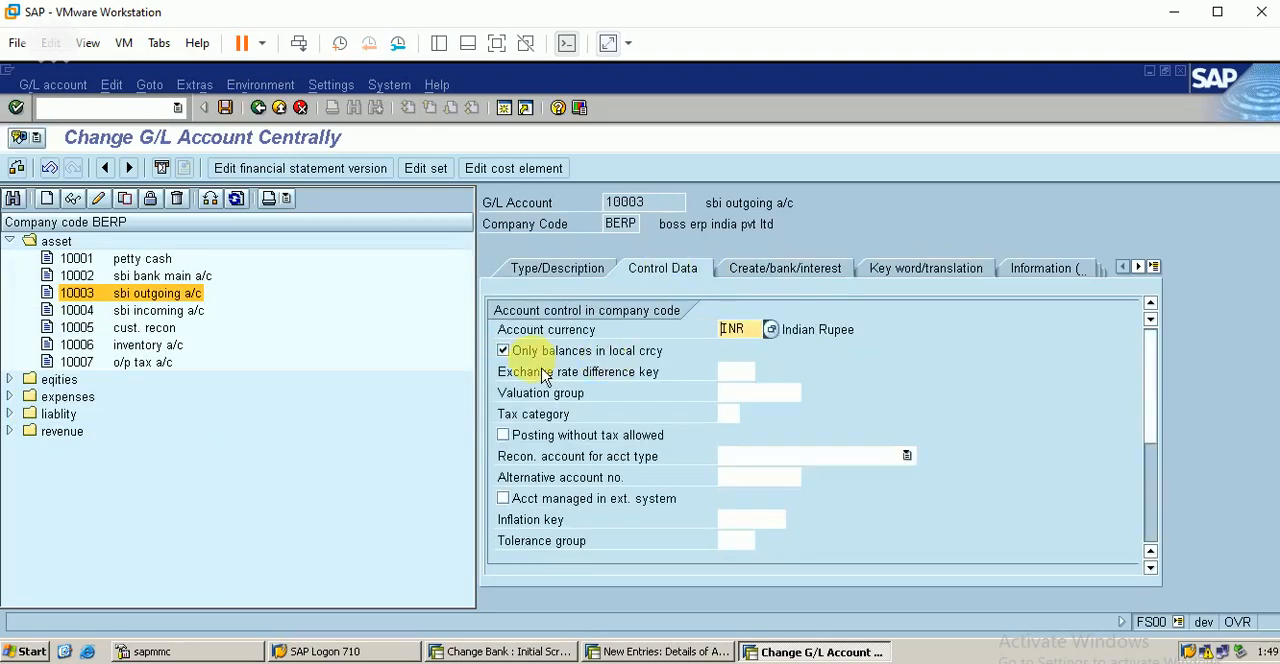
{"action": "left_click", "coordinate": [511, 359]}
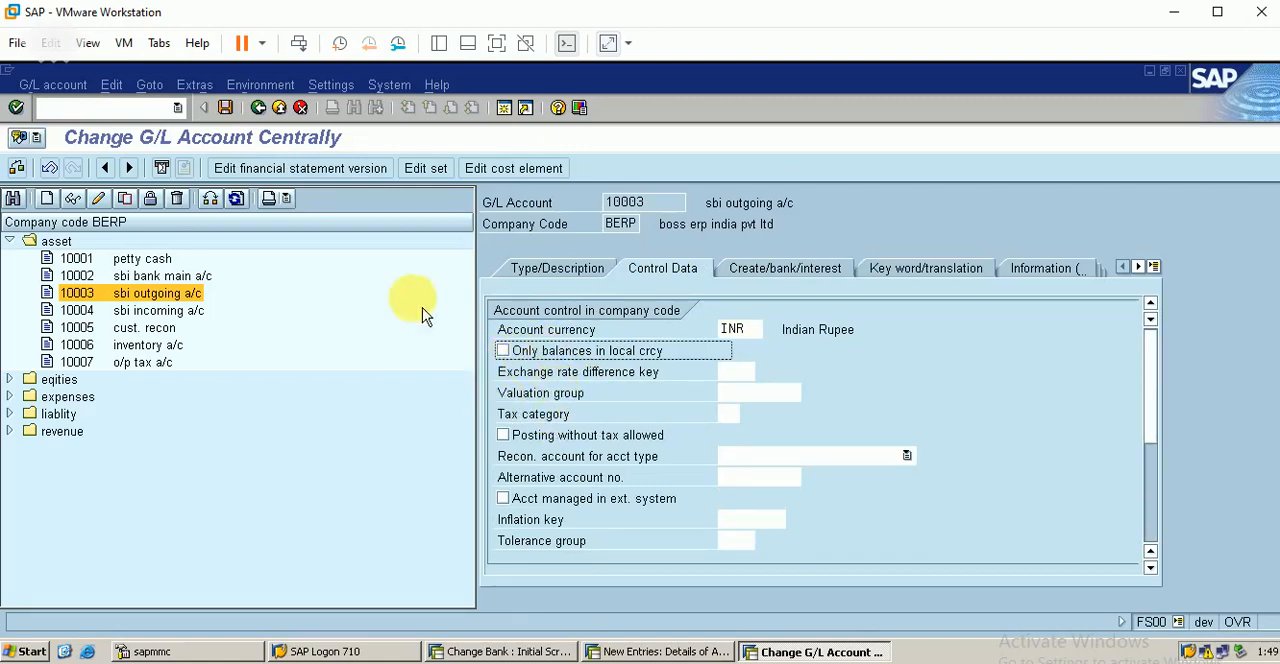
Step: Save the outgoing G/L account and set the short text of the incoming account 10004 to HBD INCOMING
{"action": "left_click", "coordinate": [225, 107]}
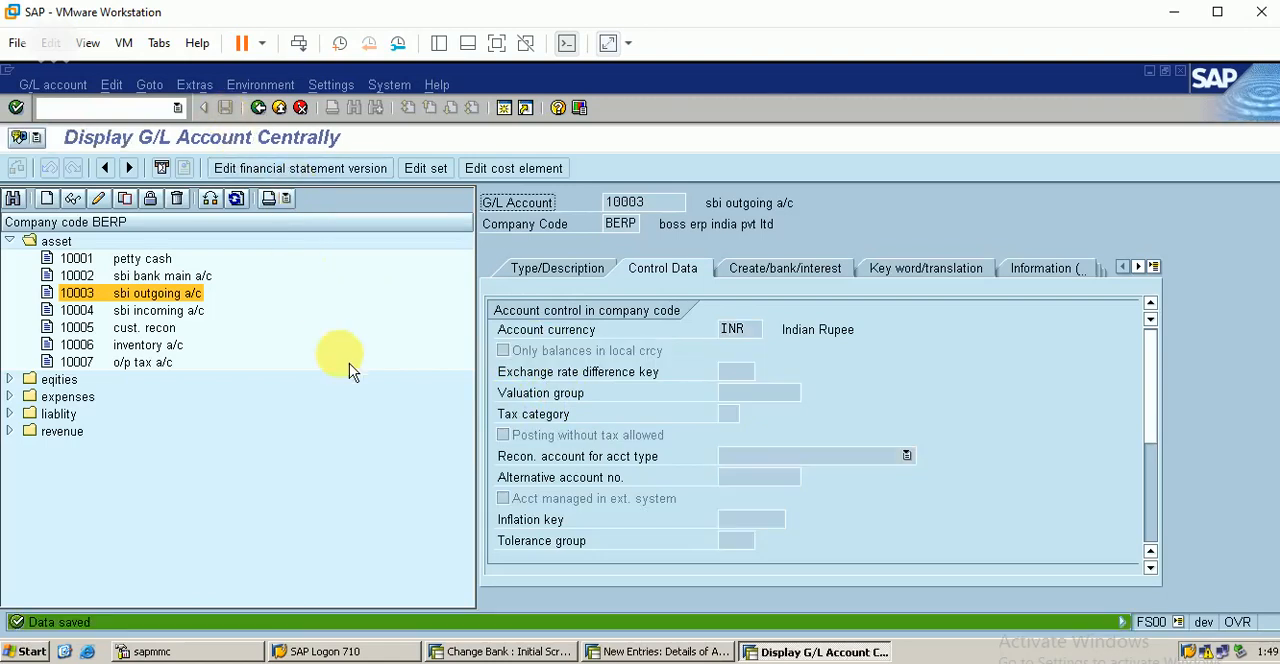
{"action": "double_click", "coordinate": [160, 310]}
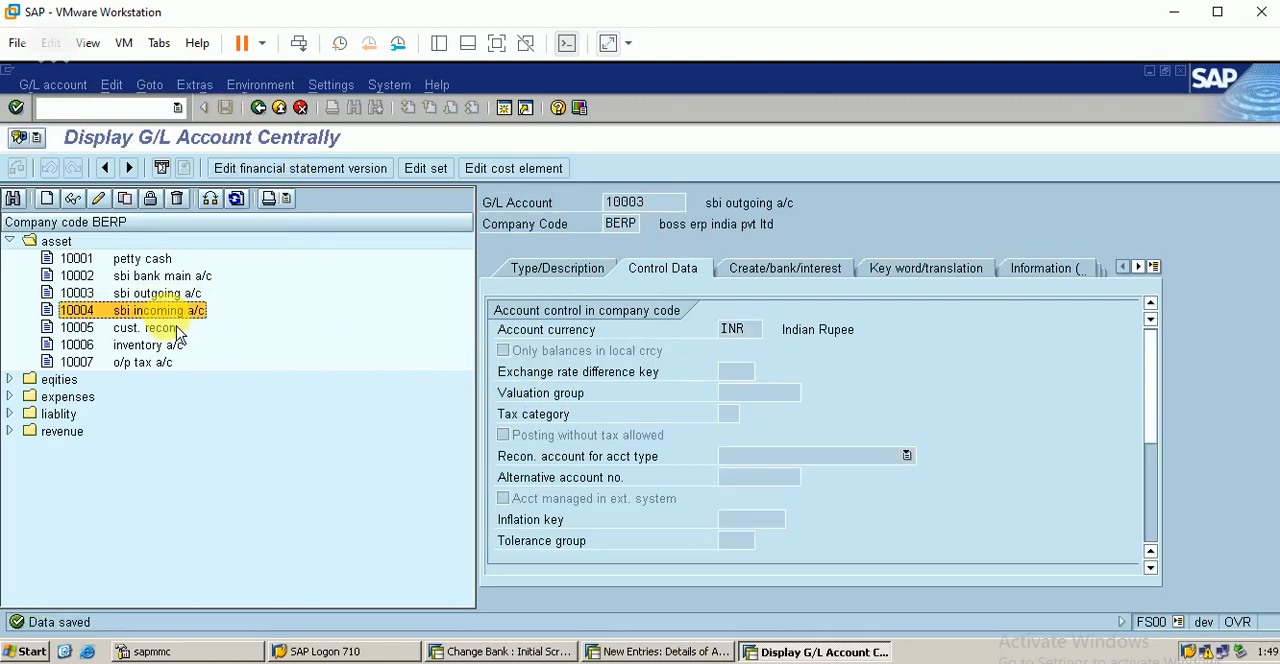
{"action": "left_click", "coordinate": [570, 270]}
{"action": "left_click", "coordinate": [828, 434]}
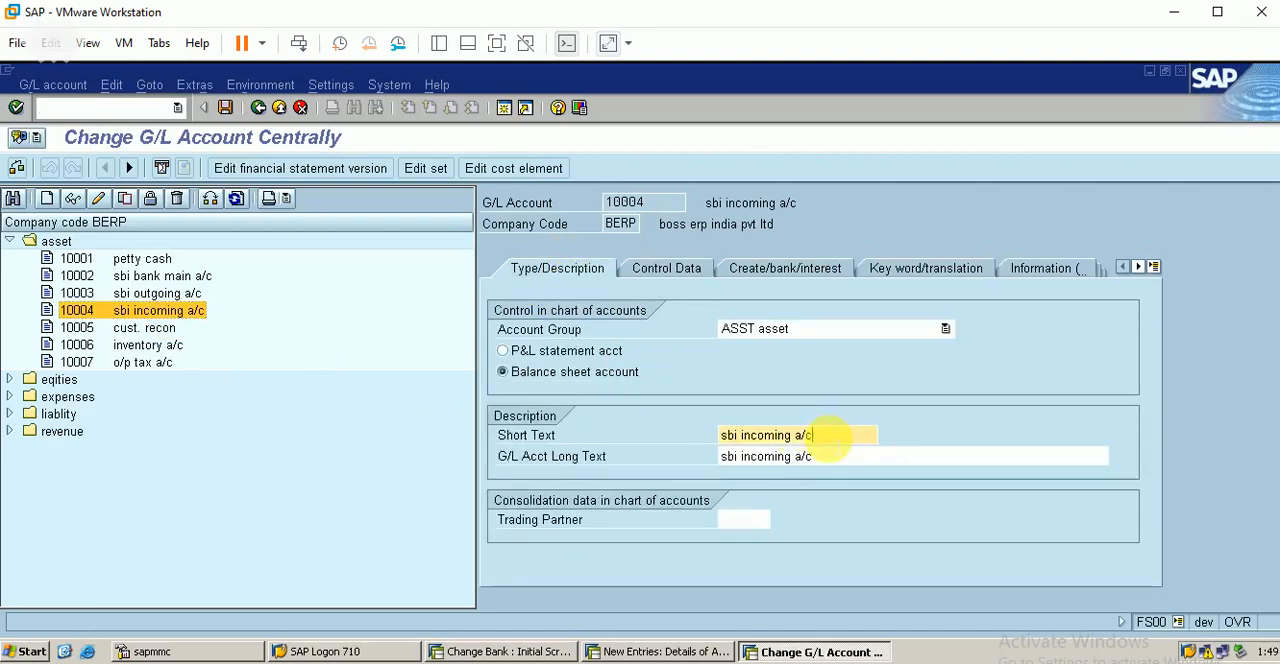
{"action": "key", "text": "BackSpace"}
{"action": "key", "text": "BackSpace"}
{"action": "key", "text": "BackSpace"}
{"action": "key", "text": "BackSpace"}
{"action": "key", "text": "BackSpace"}
{"action": "key", "text": "BackSpace"}
{"action": "key", "text": "BackSpace"}
{"action": "key", "text": "BackSpace"}
{"action": "key", "text": "BackSpace"}
{"action": "key", "text": "BackSpace"}
{"action": "key", "text": "BackSpace"}
{"action": "key", "text": "BackSpace"}
{"action": "key", "text": "BackSpace"}
{"action": "key", "text": "BackSpace"}
{"action": "key", "text": "BackSpace"}
{"action": "key", "text": "BackSpace"}
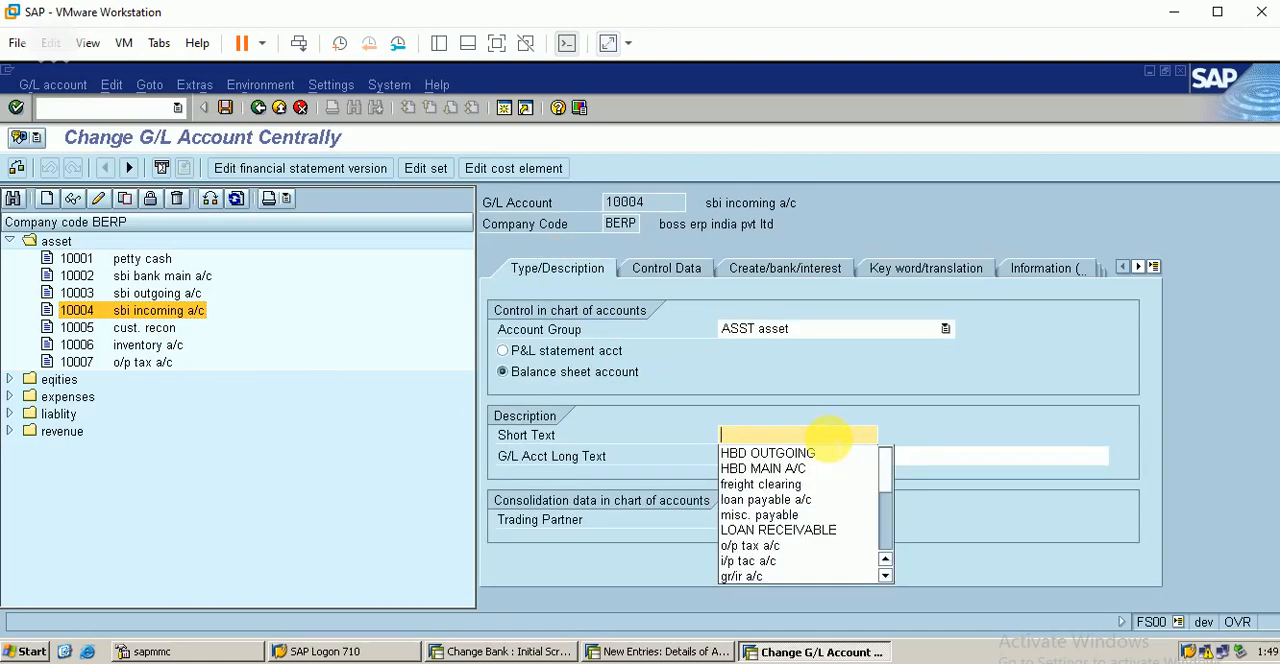
{"action": "type", "text": "HBD INCOMING"}
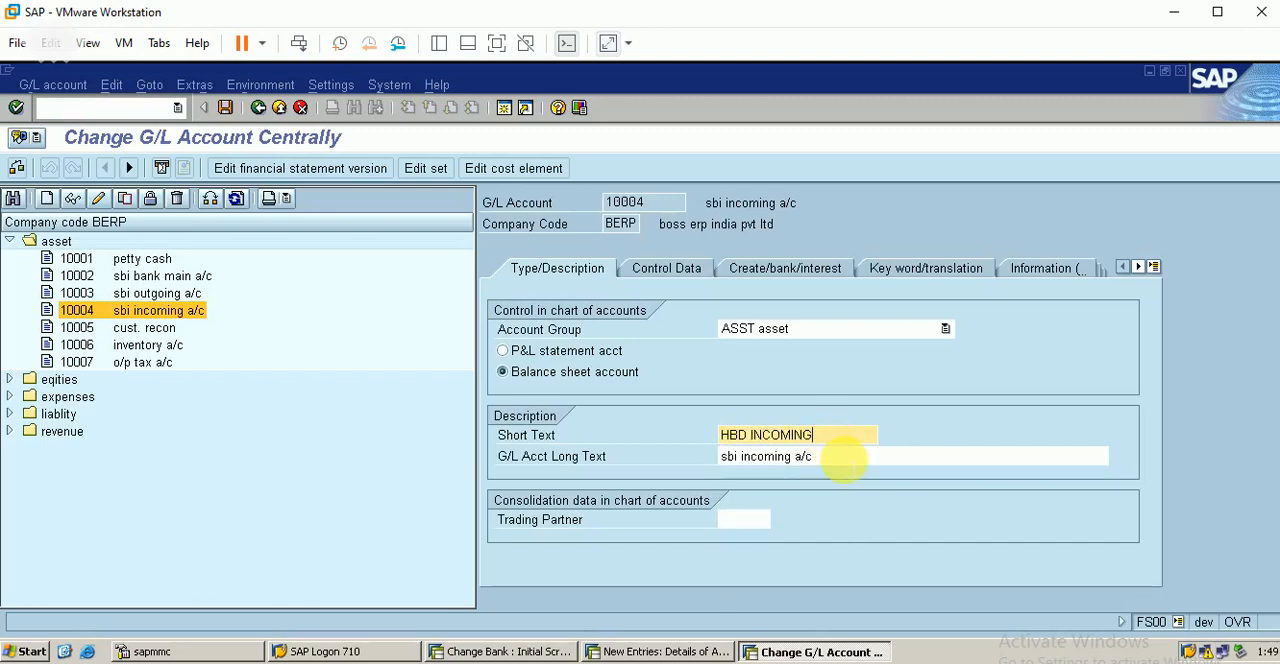
Step: Set the incoming G/L account's long text to HBD INCOMING ACCOUNT
{"action": "left_click", "coordinate": [845, 458]}
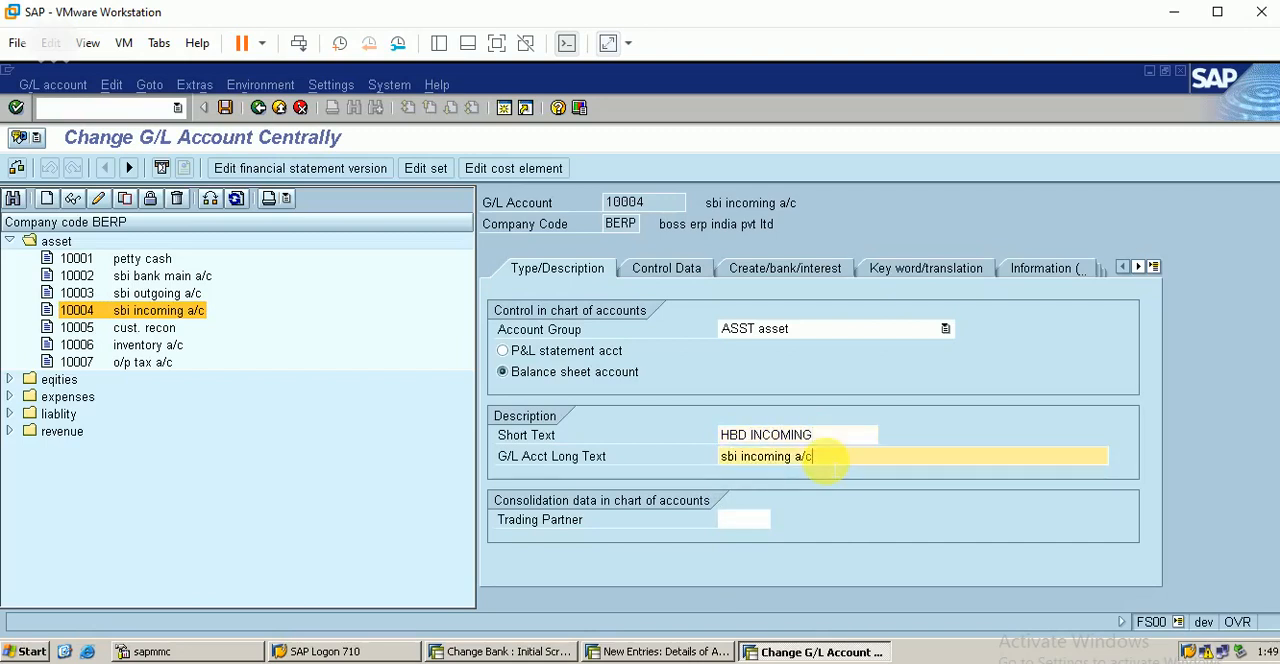
{"action": "key", "text": "BackSpace"}
{"action": "key", "text": "BackSpace"}
{"action": "key", "text": "BackSpace"}
{"action": "key", "text": "BackSpace"}
{"action": "key", "text": "BackSpace"}
{"action": "key", "text": "BackSpace"}
{"action": "type", "text": "H"}
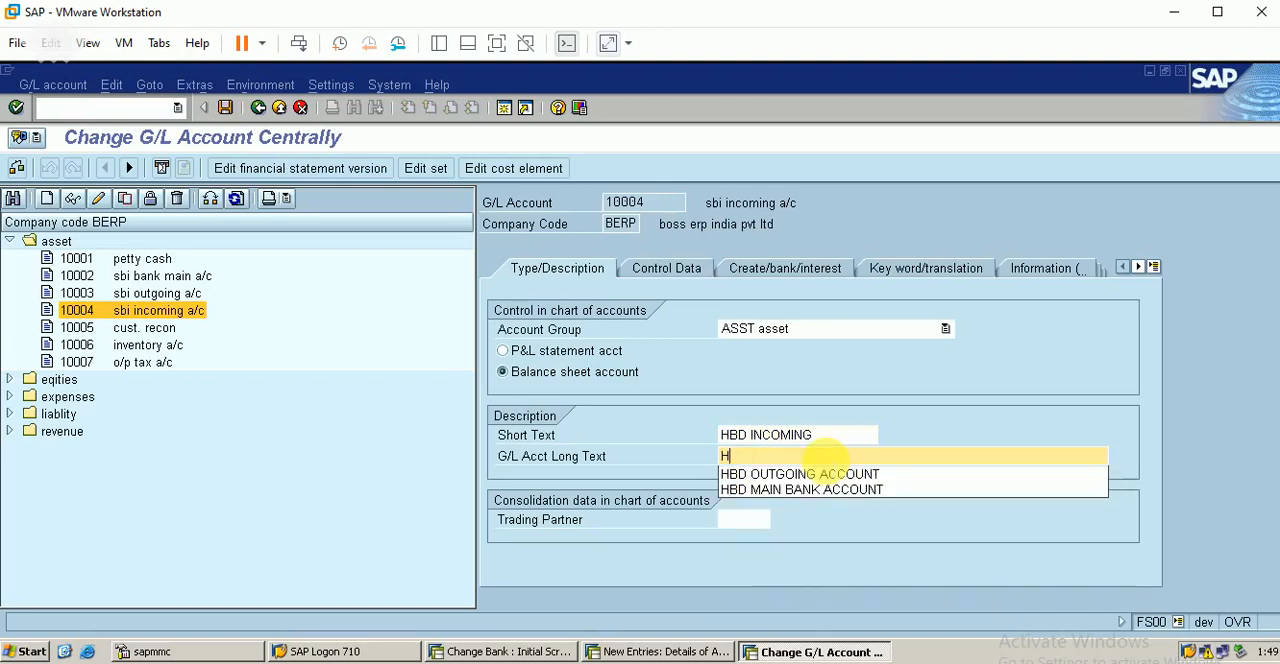
{"action": "type", "text": "BD INCOMING ACCOUNT"}
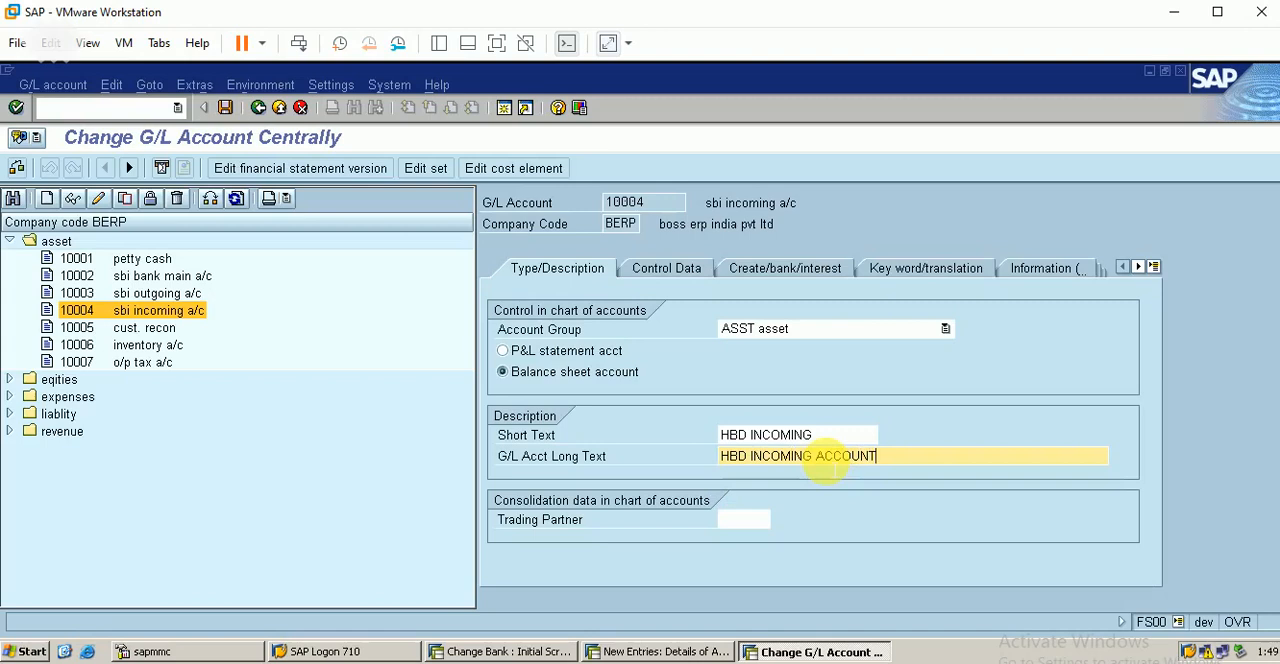
Step: Mark the incoming G/L account as relevant to cash flow in its bank/financial details and save it
{"action": "left_click", "coordinate": [696, 278]}
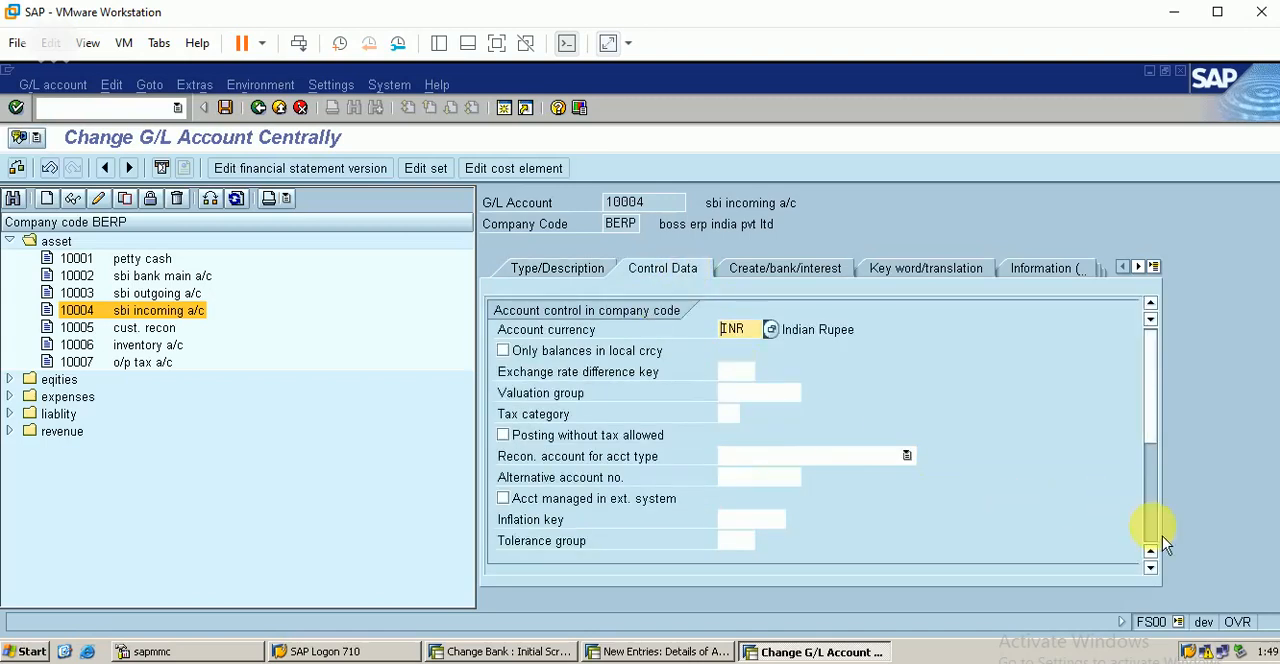
{"action": "scroll", "coordinate": [1162, 541], "scroll_direction": "down", "scroll_amount": 5}
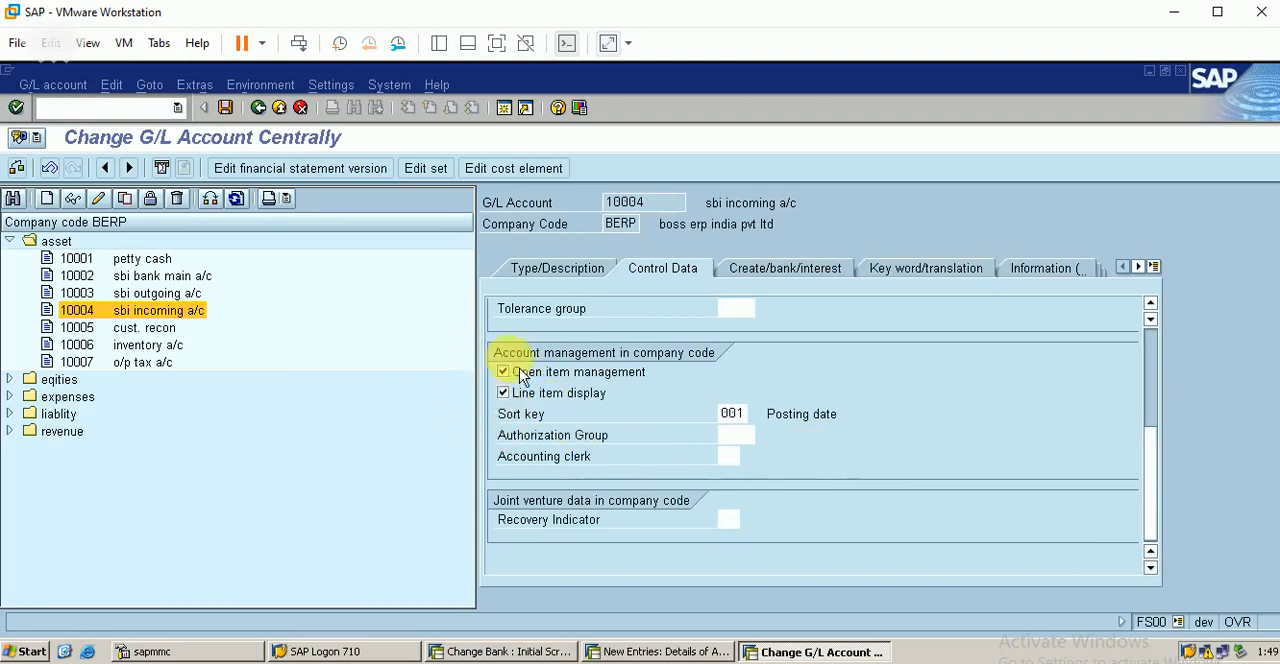
{"action": "left_click", "coordinate": [785, 282]}
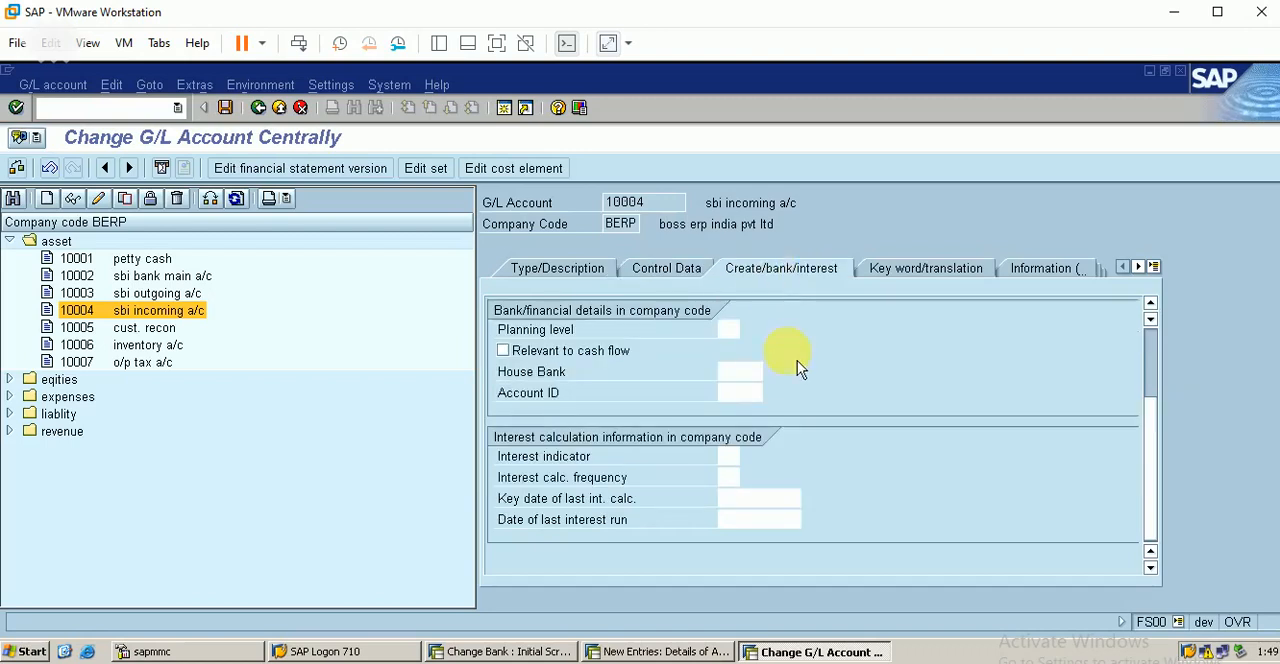
{"action": "left_click", "coordinate": [508, 352]}
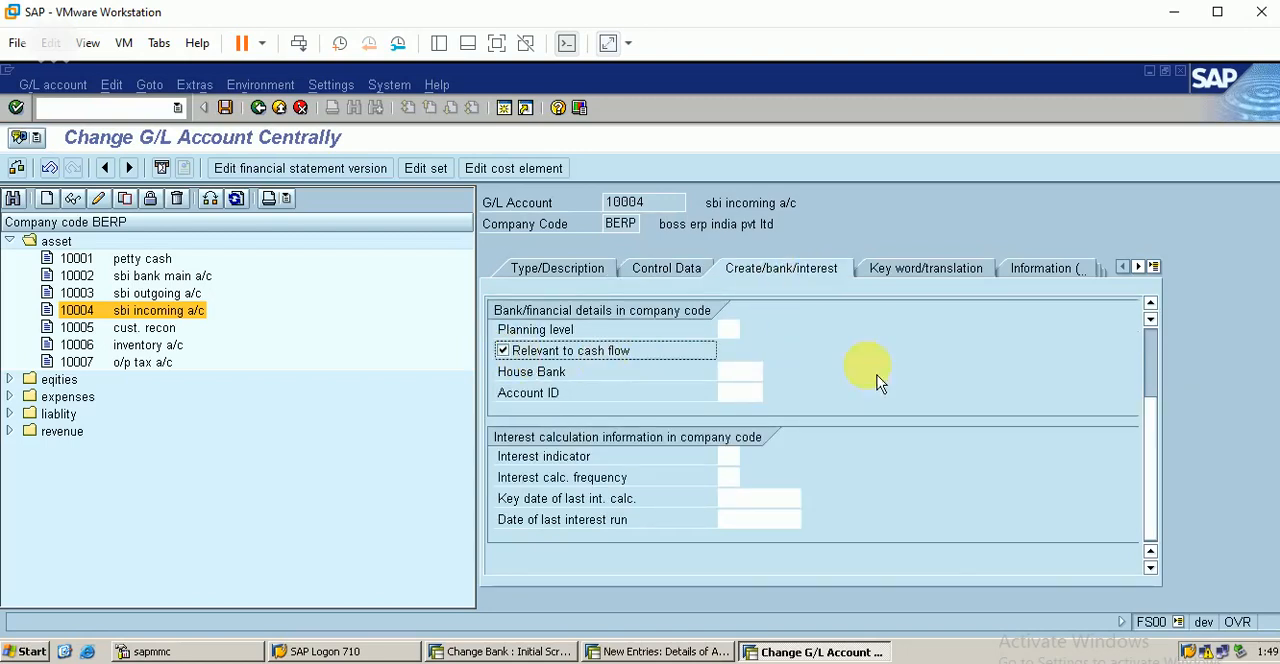
{"action": "left_click_drag", "start_coordinate": [1157, 362], "coordinate": [1157, 343]}
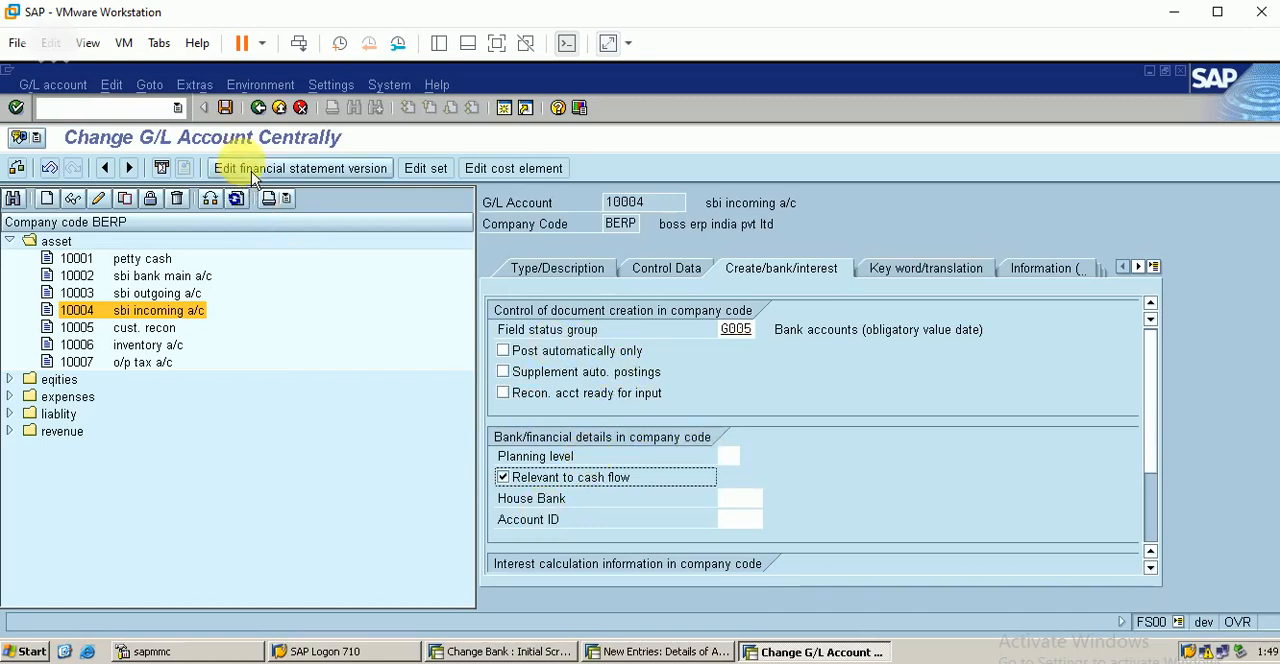
{"action": "left_click", "coordinate": [225, 107]}
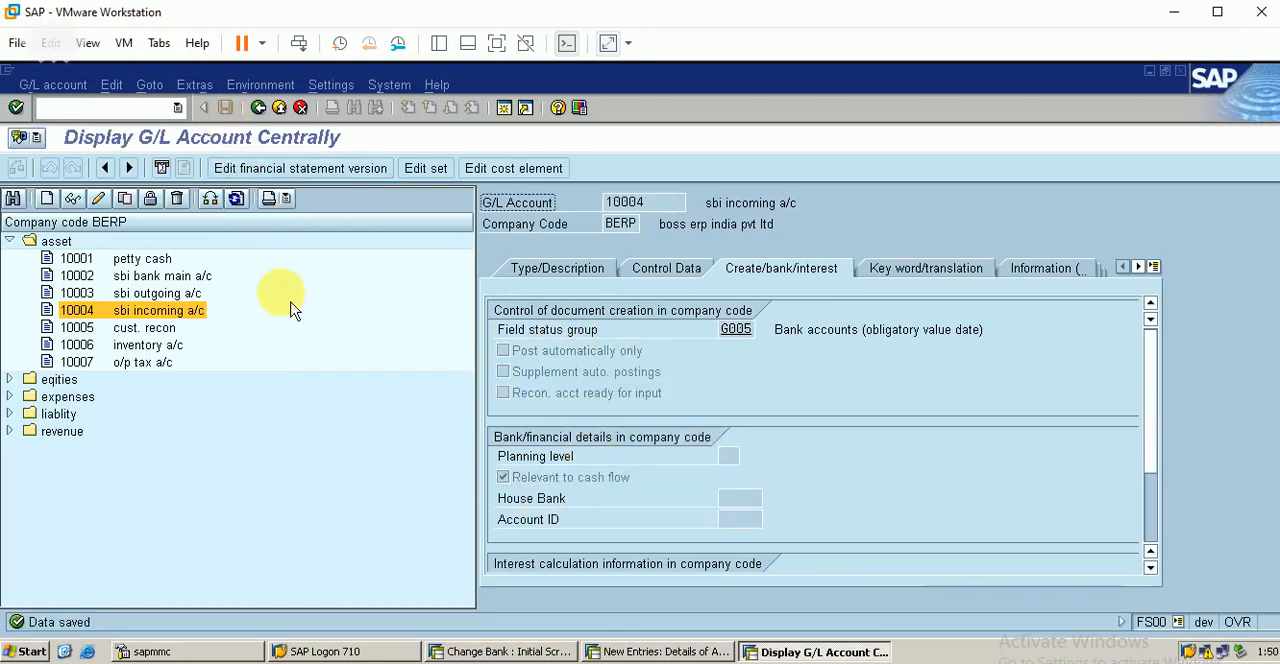
Step: Restart the central G/L account transaction with /NFS00 and check the renamed main, outgoing and incoming accounts in the asset group
{"action": "left_click", "coordinate": [140, 277]}
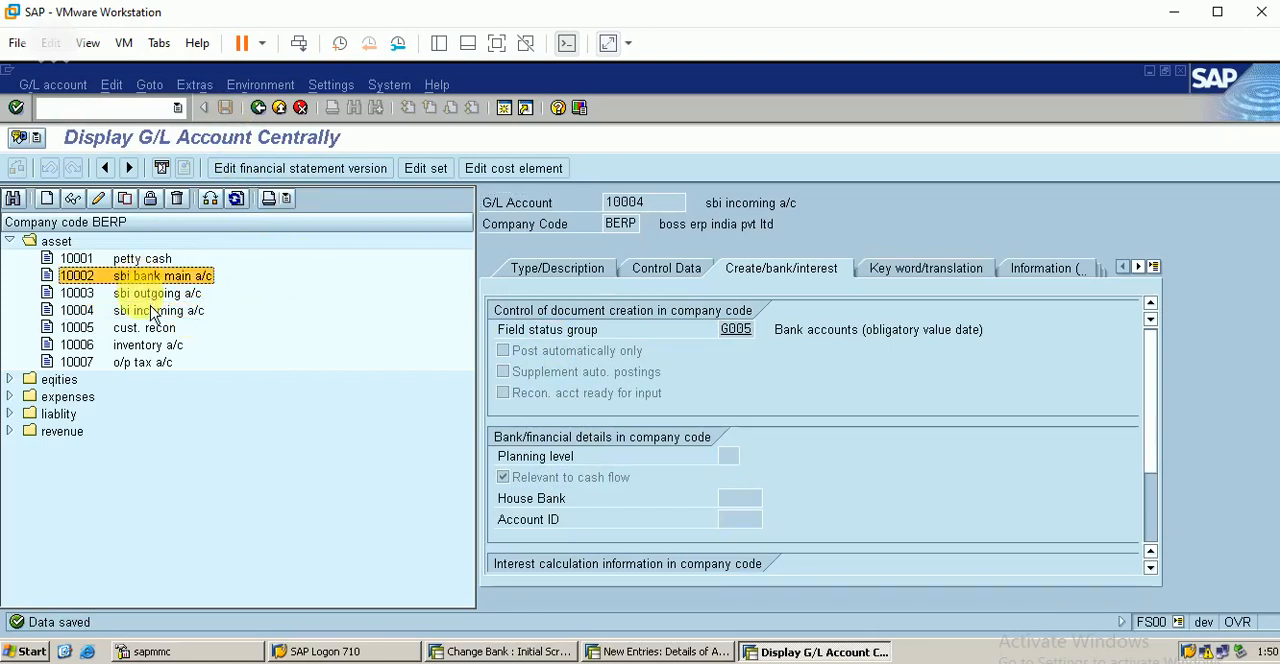
{"action": "left_click", "coordinate": [161, 296]}
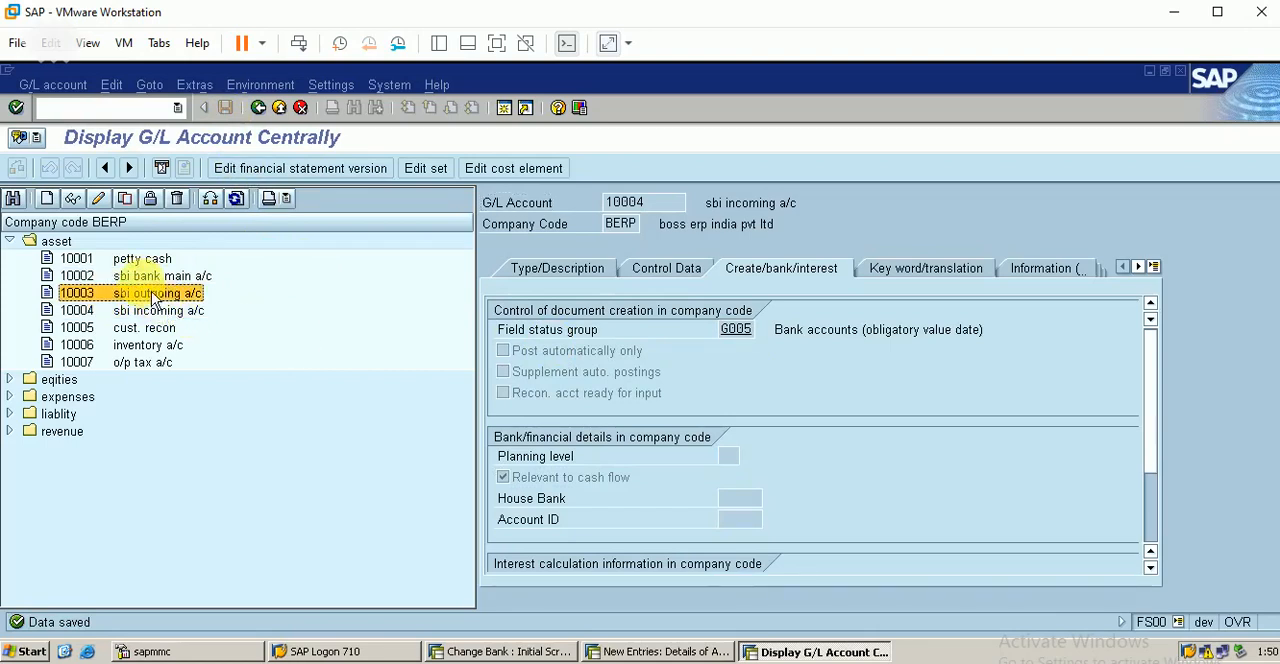
{"action": "left_click", "coordinate": [146, 280]}
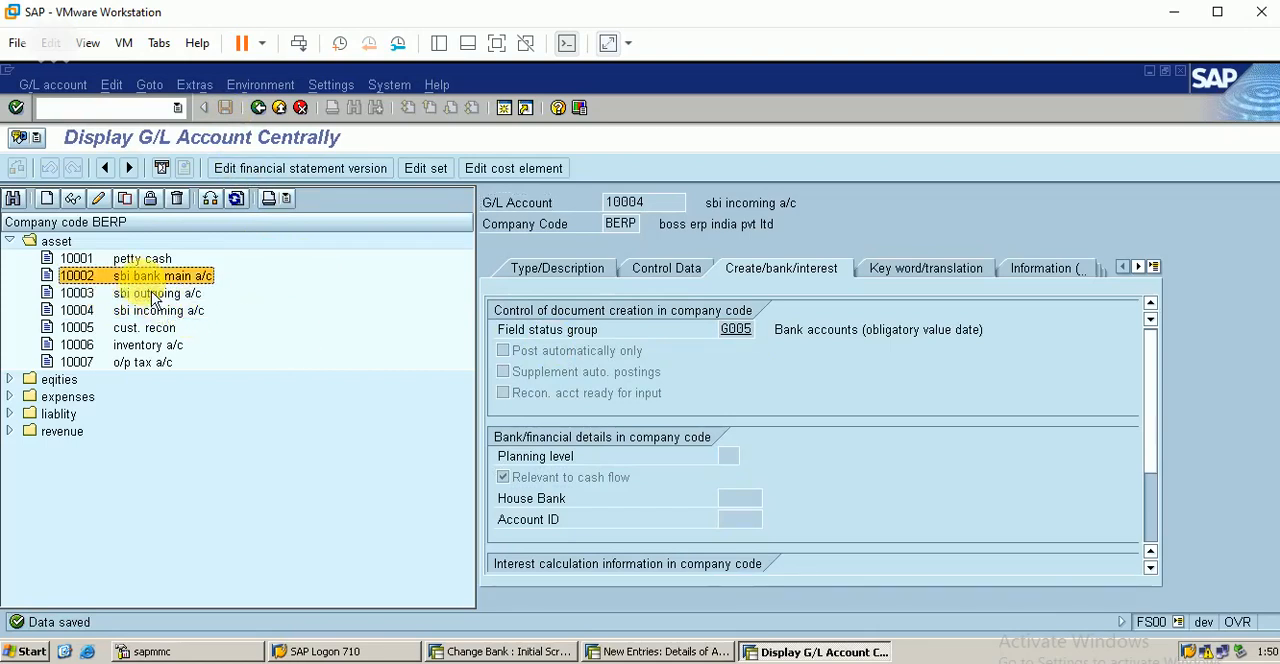
{"action": "left_click", "coordinate": [115, 105]}
{"action": "type", "text": "/NFS"}
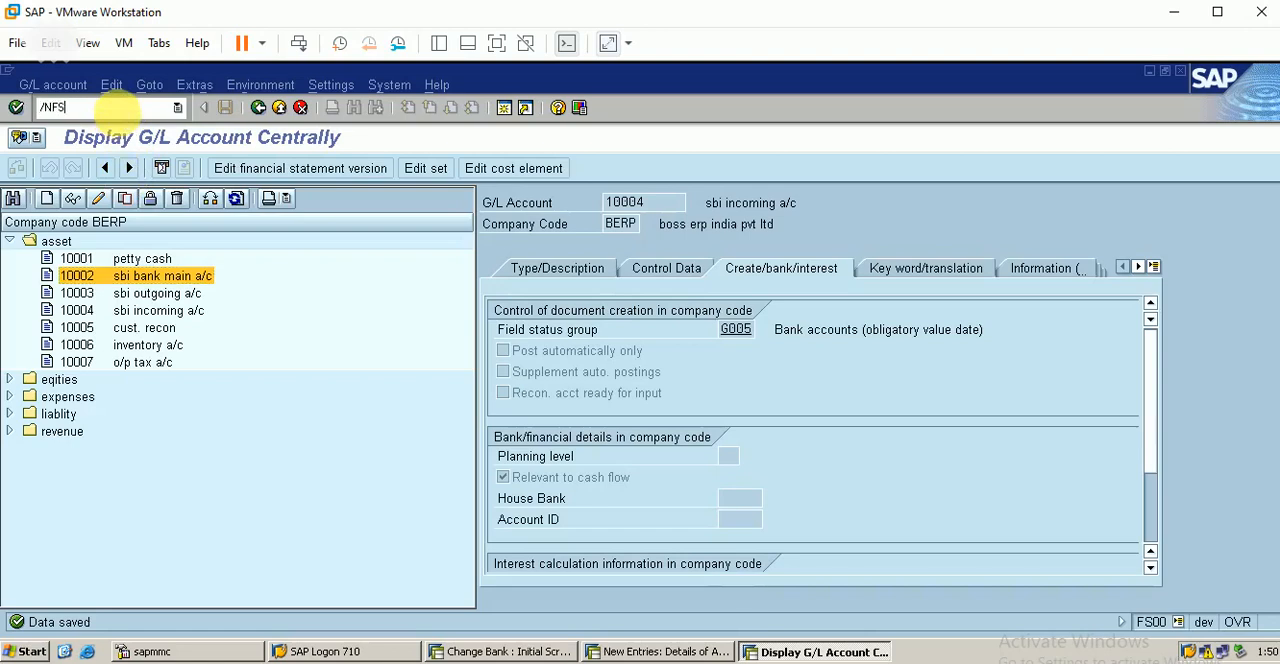
{"action": "type", "text": "00"}
{"action": "key", "text": "Return"}
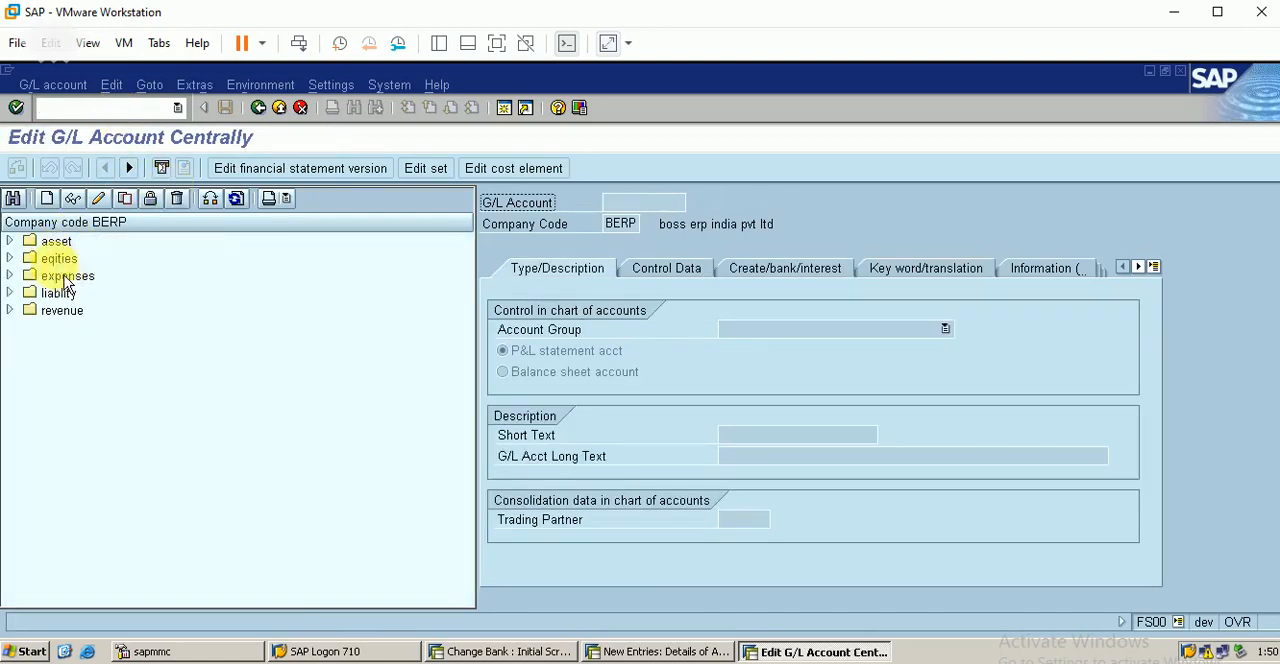
{"action": "double_click", "coordinate": [30, 243]}
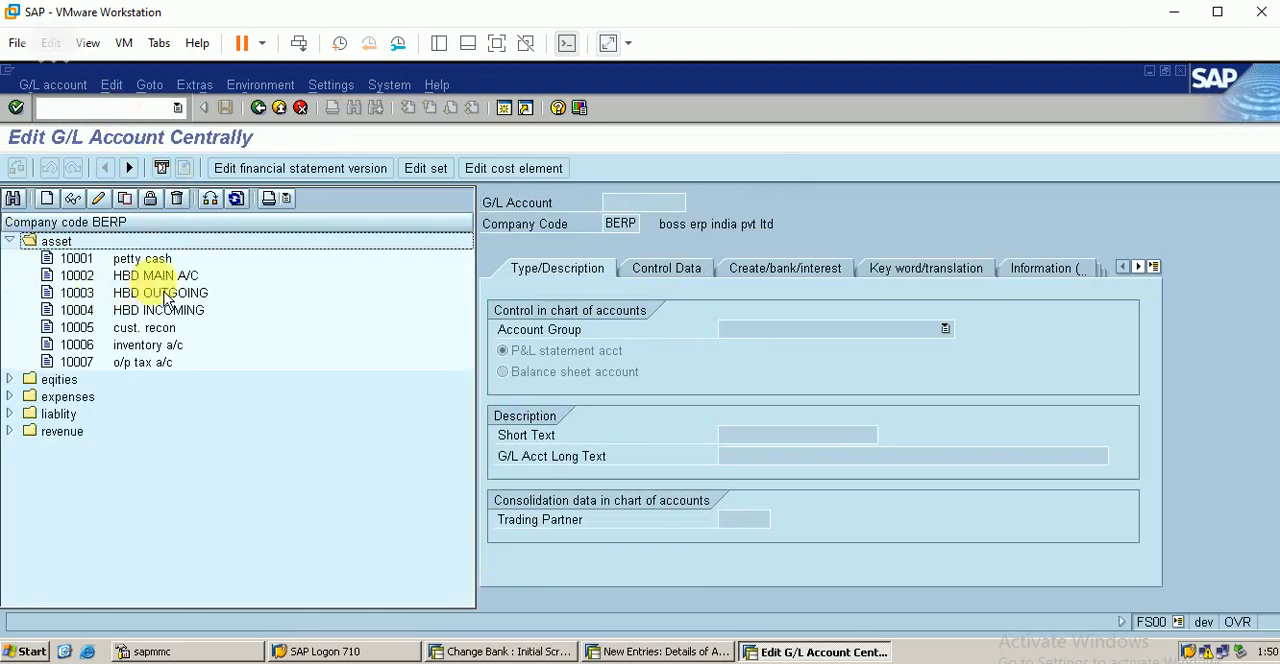
{"action": "left_click", "coordinate": [160, 276]}
{"action": "left_click", "coordinate": [175, 299]}
{"action": "left_click", "coordinate": [176, 311]}
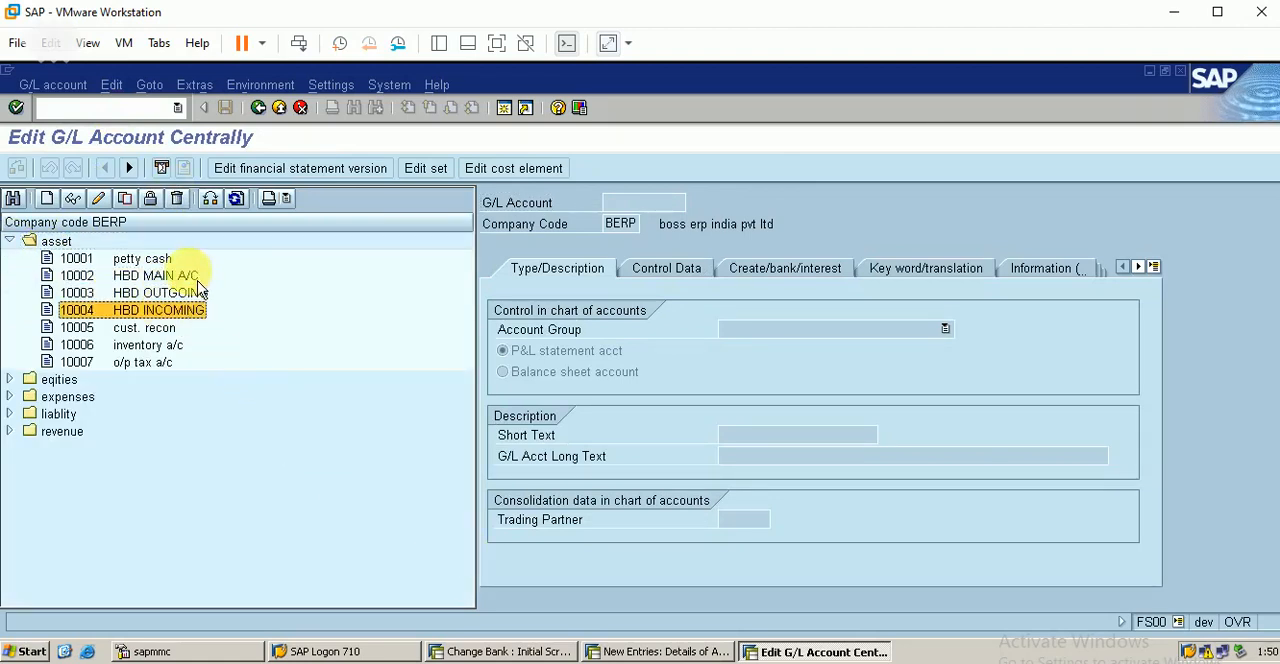
{"action": "left_click", "coordinate": [165, 275]}
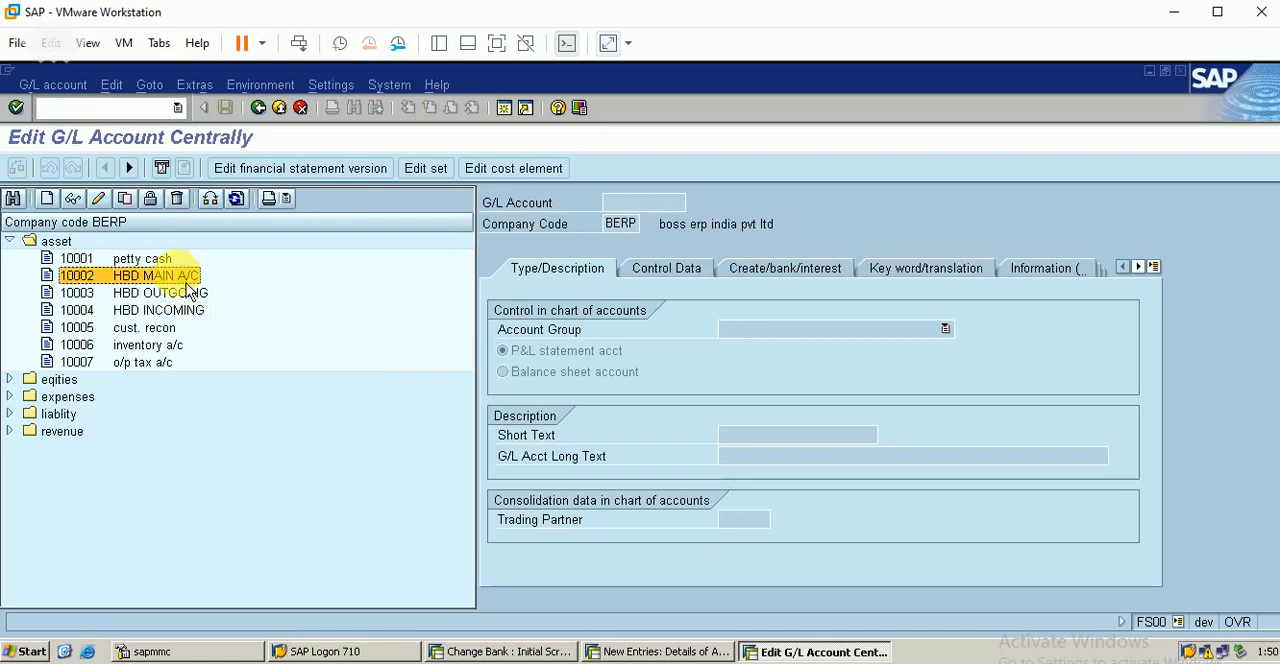
Step: Save the HBD bank account entry with G/L account 10002 and select its row in the bank accounts overview
{"action": "left_click", "coordinate": [655, 655]}
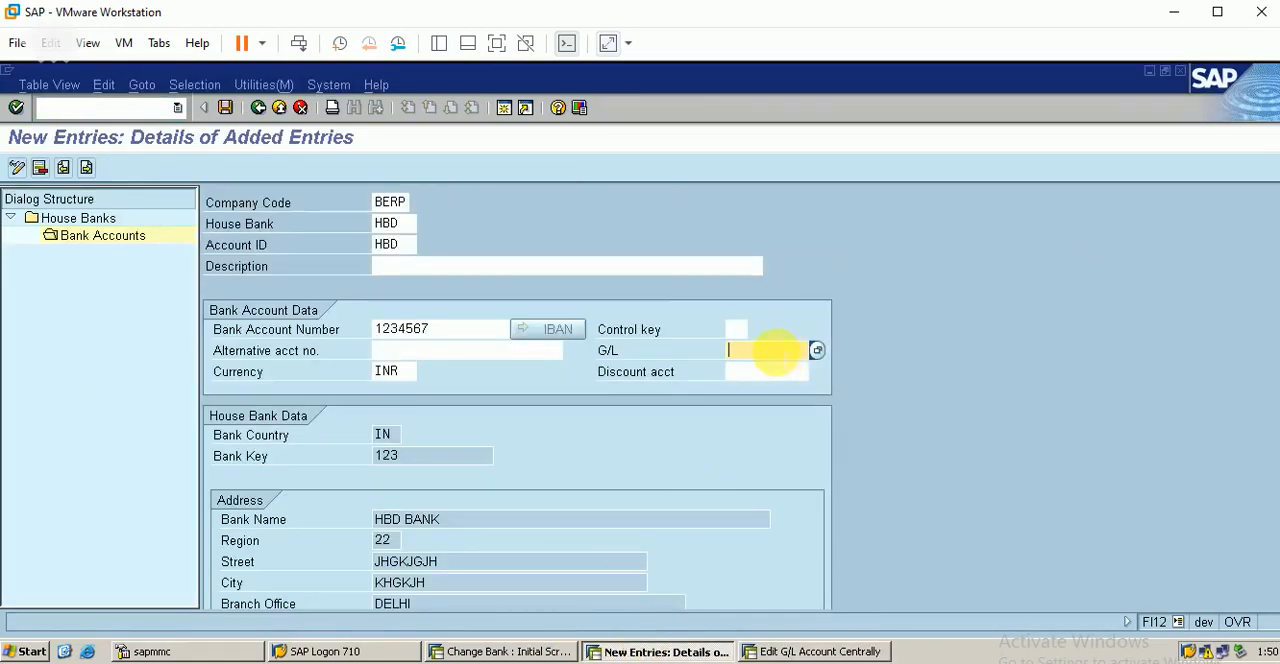
{"action": "left_click", "coordinate": [775, 352]}
{"action": "type", "text": "100"}
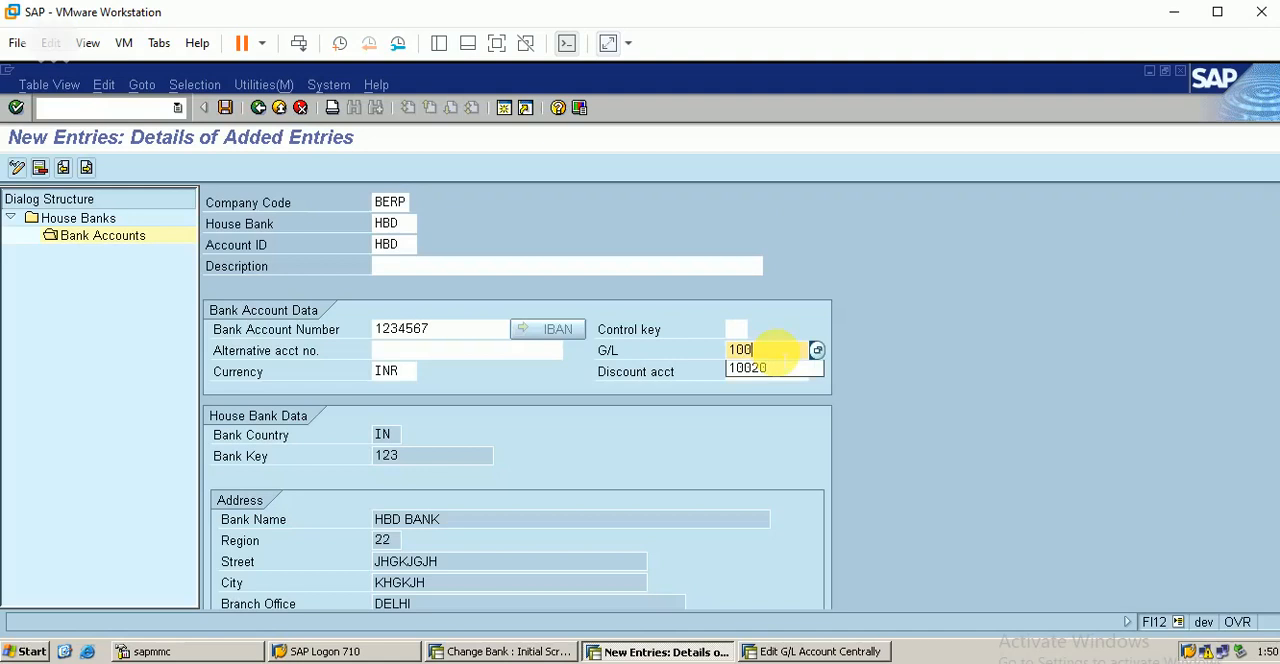
{"action": "type", "text": "02"}
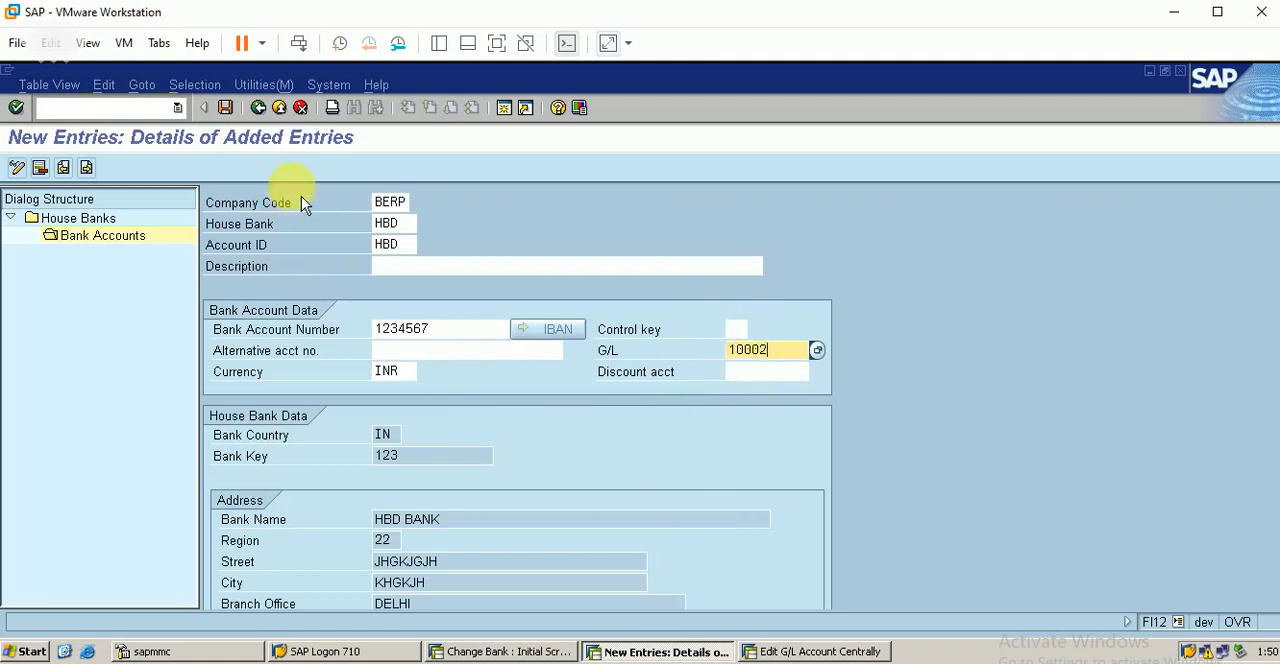
{"action": "left_click", "coordinate": [238, 120]}
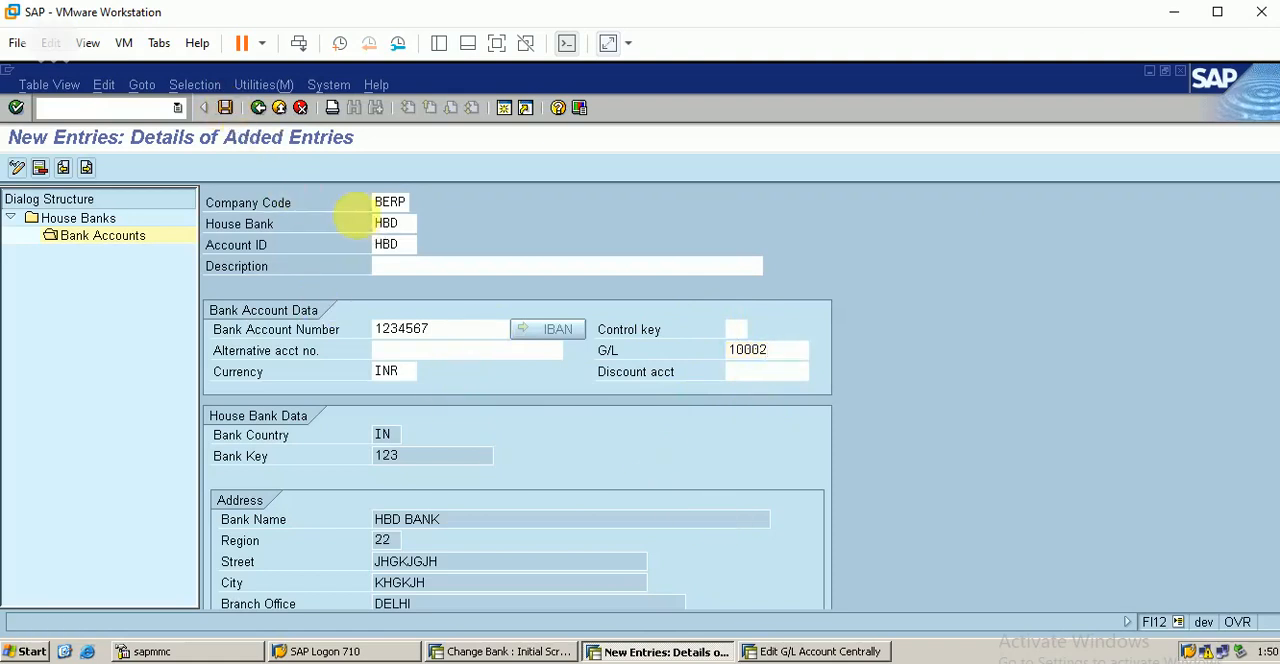
{"action": "left_click", "coordinate": [258, 107]}
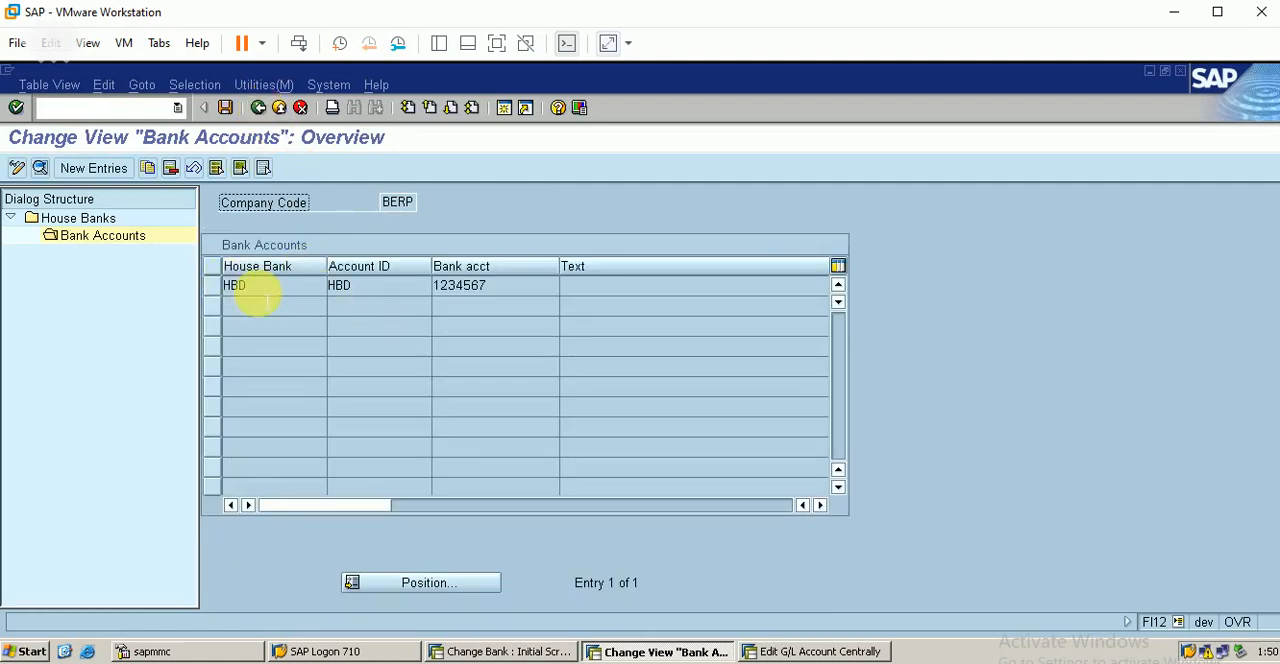
{"action": "left_click", "coordinate": [213, 286]}
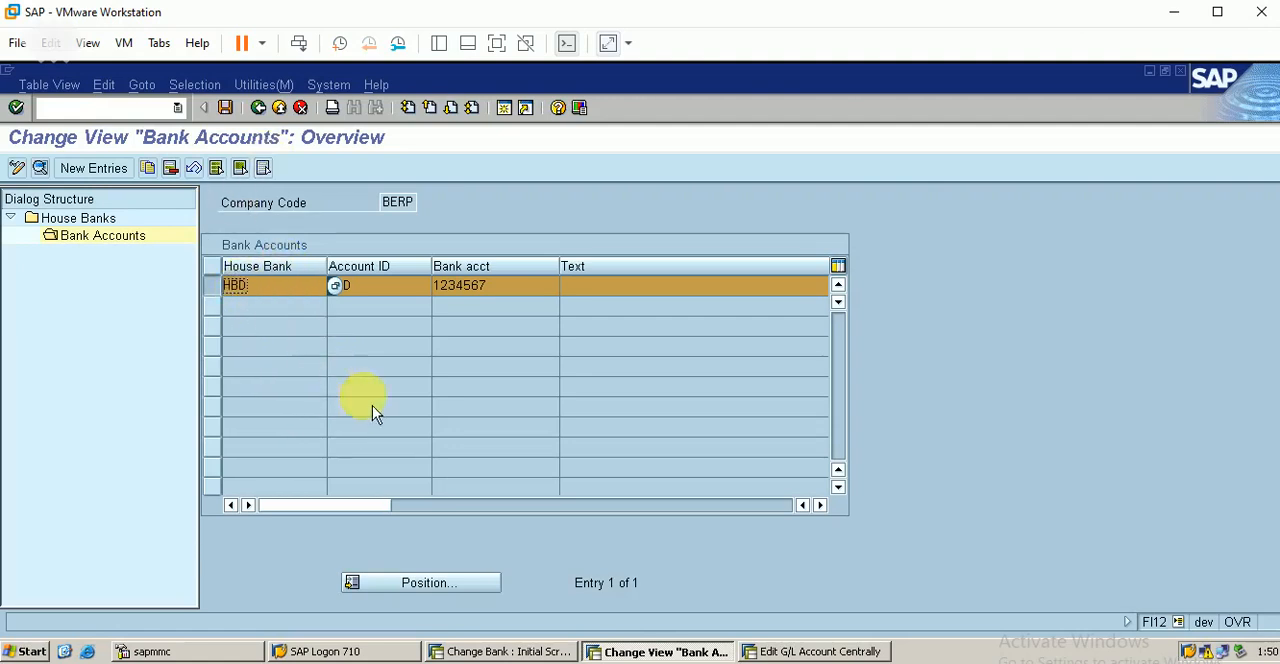
Step: Assign house bank HBD and account ID HBD to the main G/L account 10002 and save it
{"action": "left_click", "coordinate": [812, 652]}
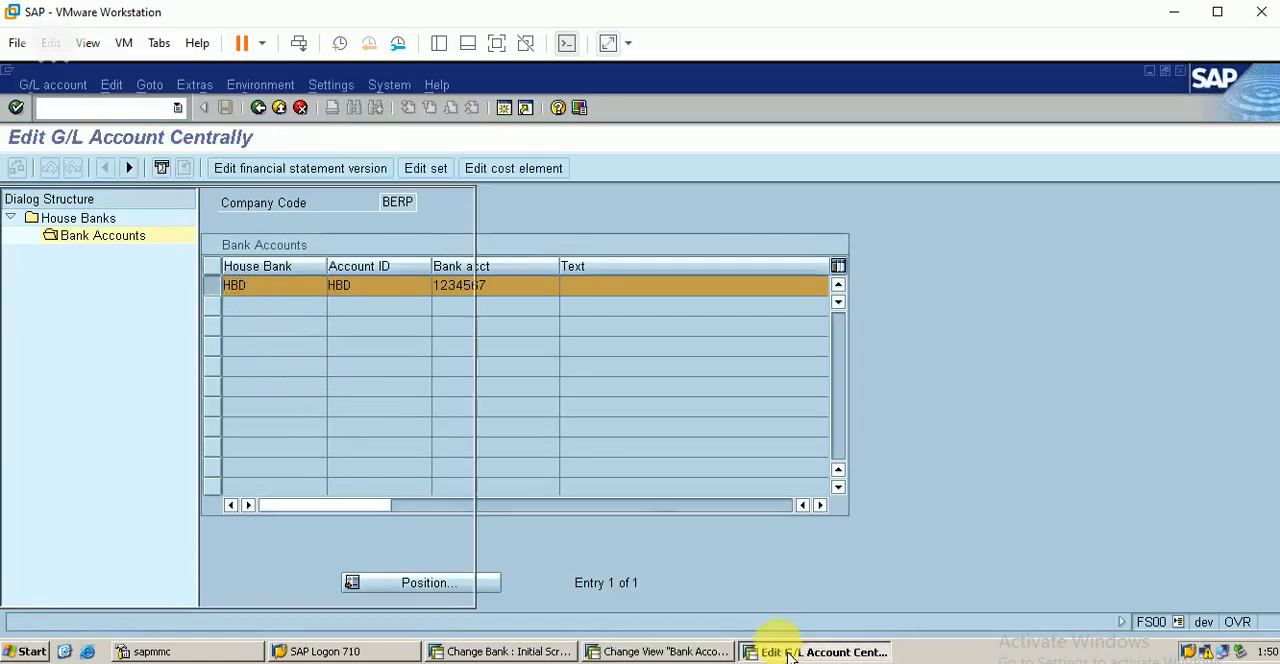
{"action": "double_click", "coordinate": [190, 279]}
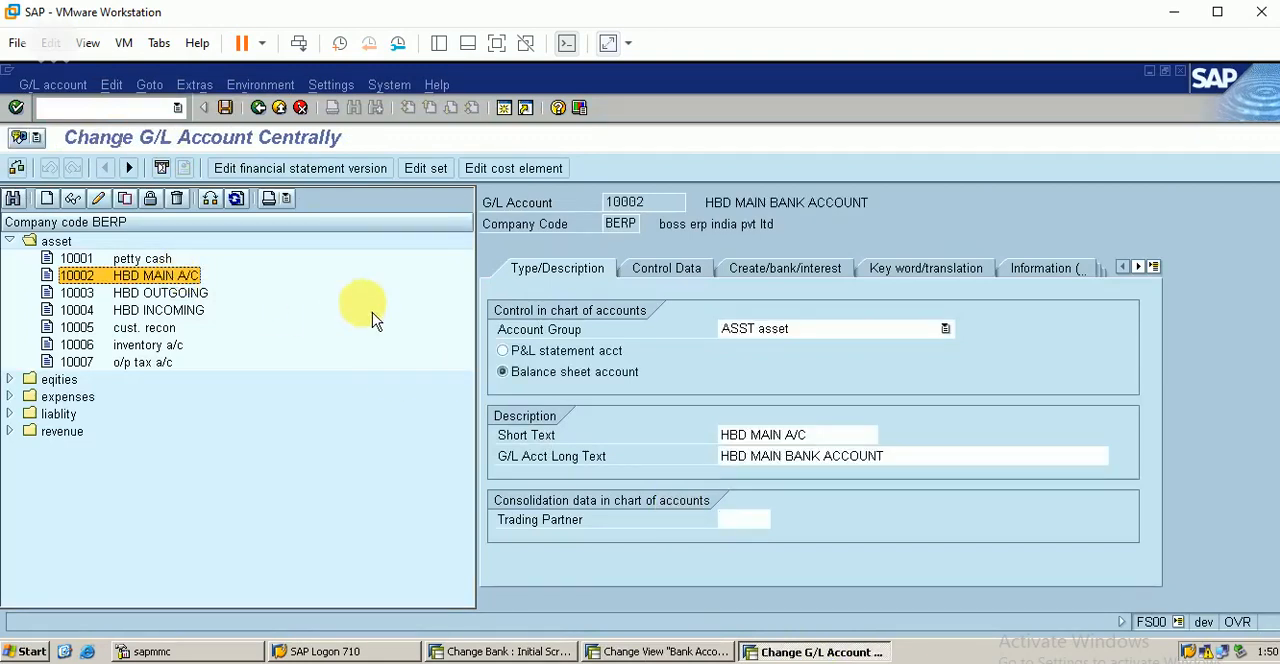
{"action": "left_click", "coordinate": [764, 270]}
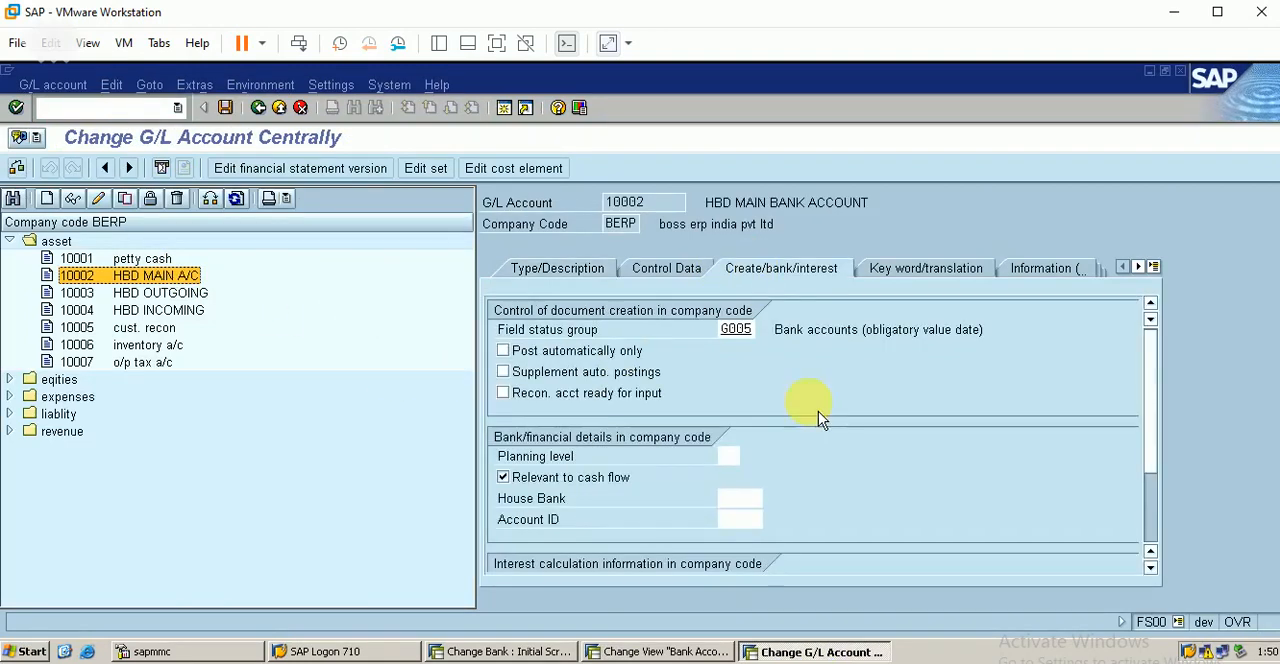
{"action": "left_click", "coordinate": [748, 498]}
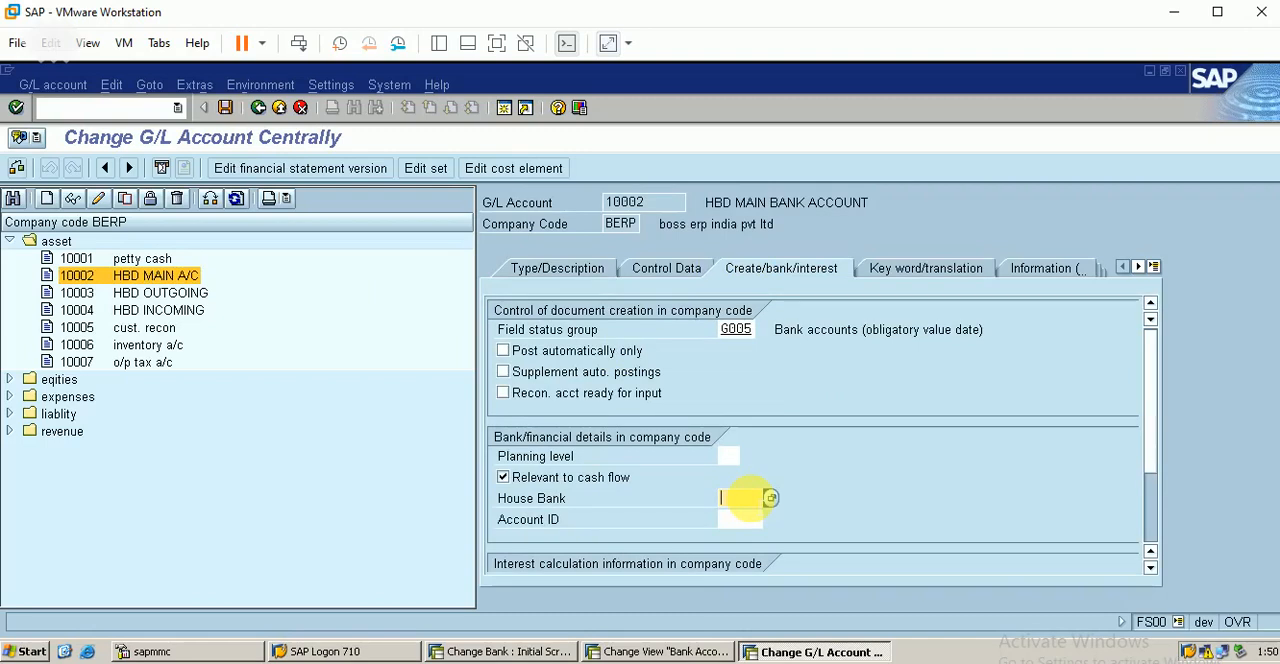
{"action": "left_click", "coordinate": [748, 519]}
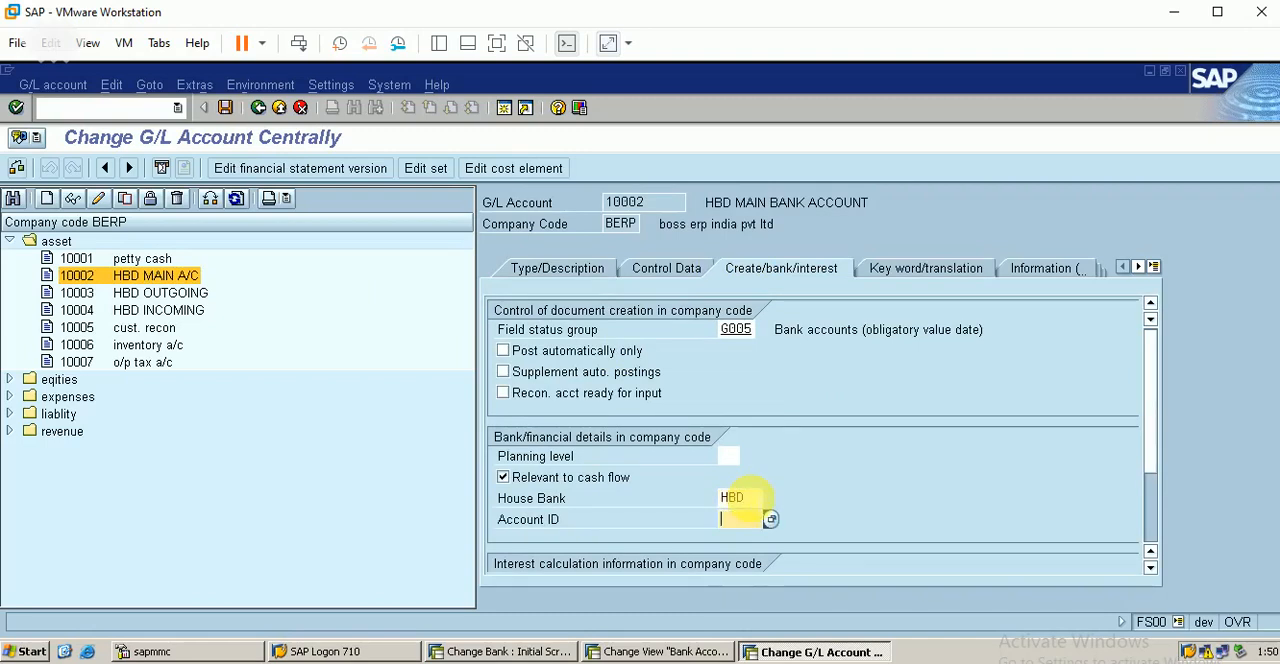
{"action": "type", "text": "HBD"}
{"action": "key", "text": "Return"}
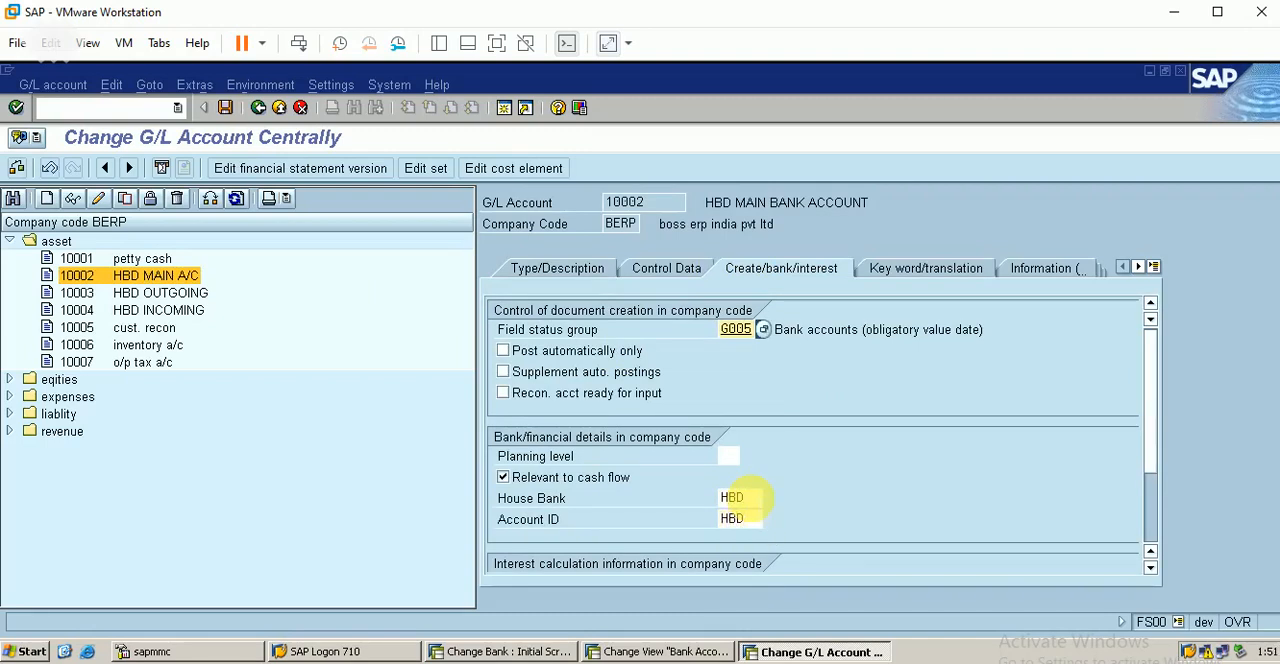
{"action": "left_click", "coordinate": [225, 107]}
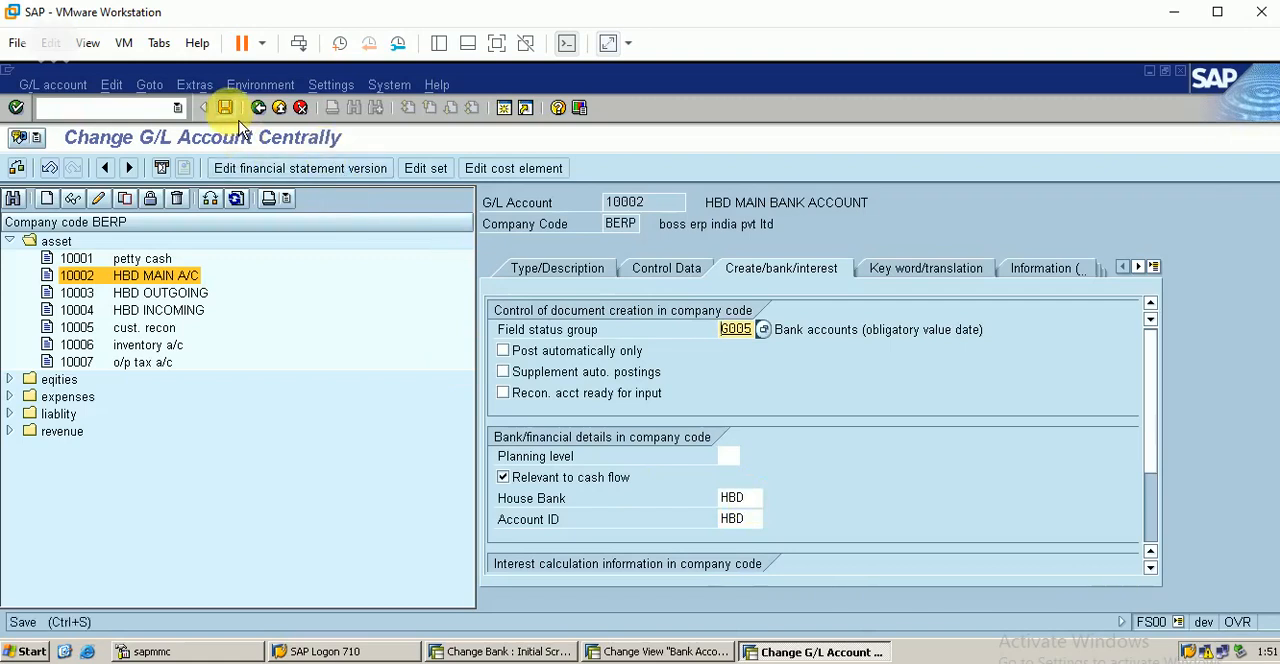
Step: Assign house bank HBD and account ID HBD to the outgoing G/L account 10003 and save it
{"action": "double_click", "coordinate": [165, 293]}
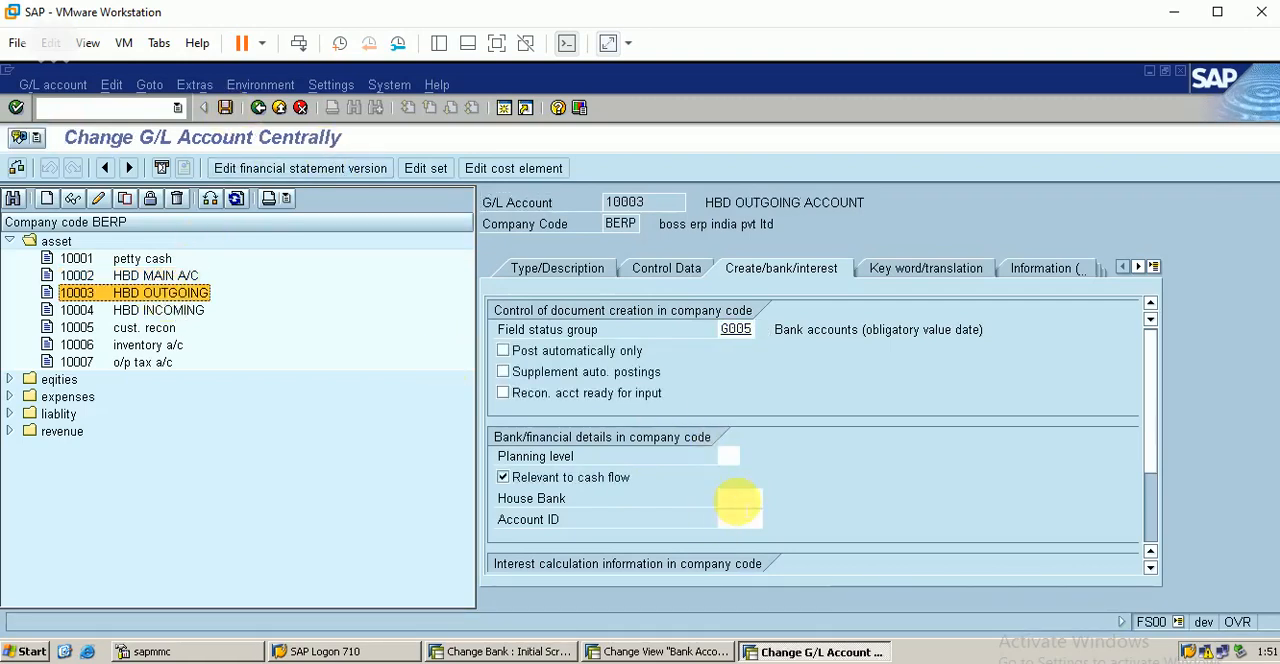
{"action": "left_click", "coordinate": [740, 498]}
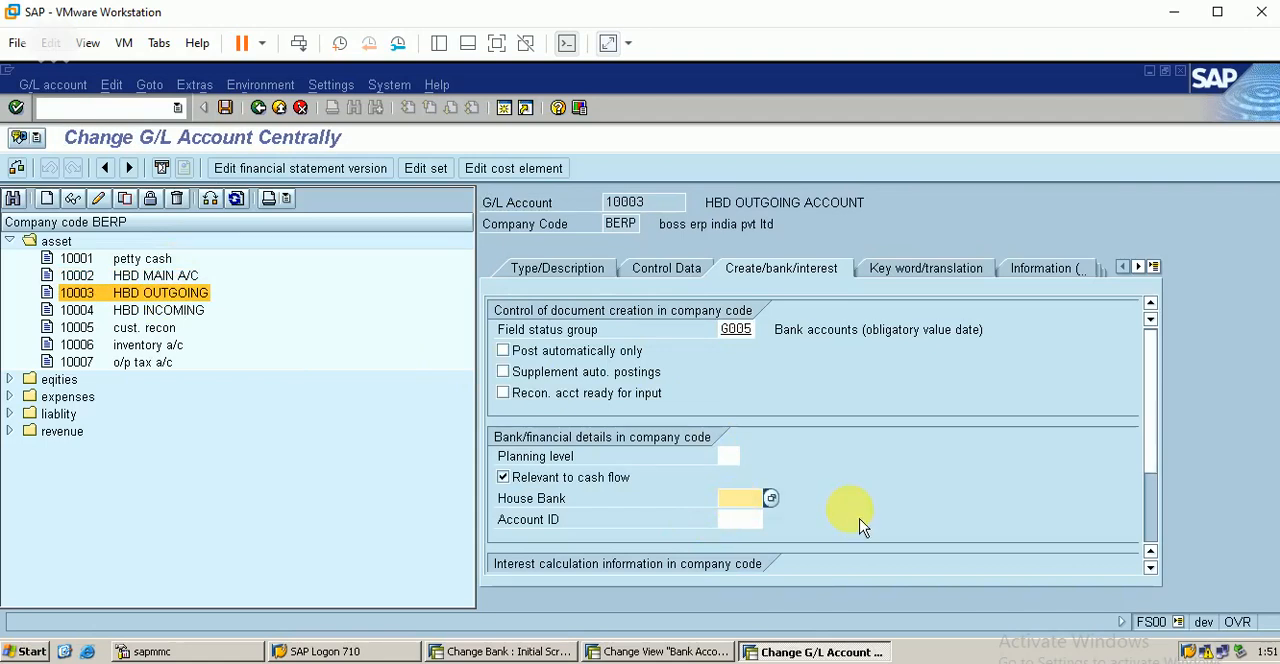
{"action": "key", "text": "Tab"}
{"action": "type", "text": "HBD"}
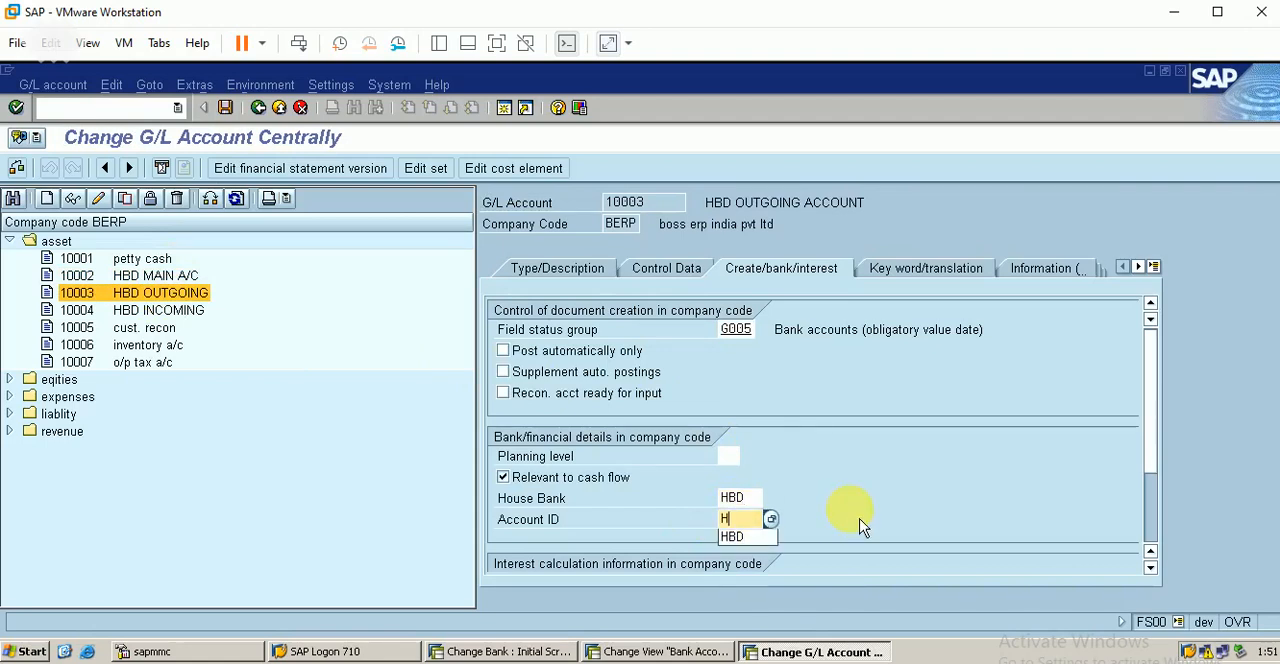
{"action": "left_click", "coordinate": [225, 107]}
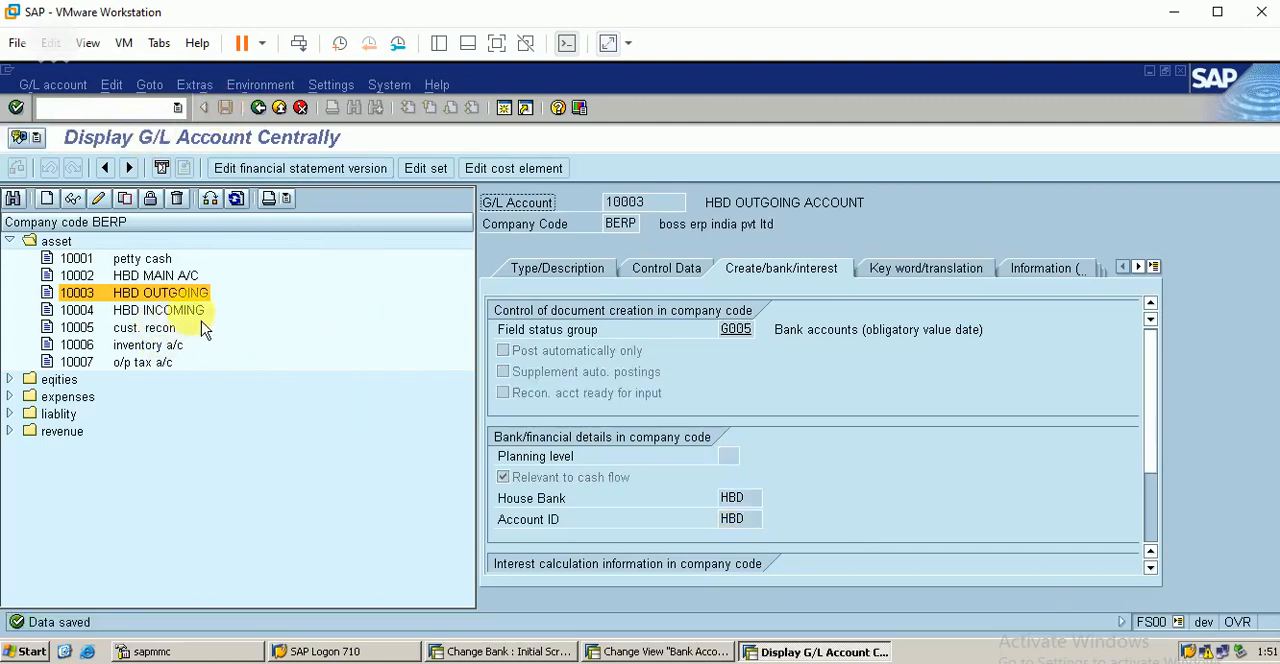
Step: Assign house bank HBD and account ID HBD to the incoming G/L account 10004 and save it
{"action": "double_click", "coordinate": [160, 310]}
{"action": "left_click", "coordinate": [737, 497]}
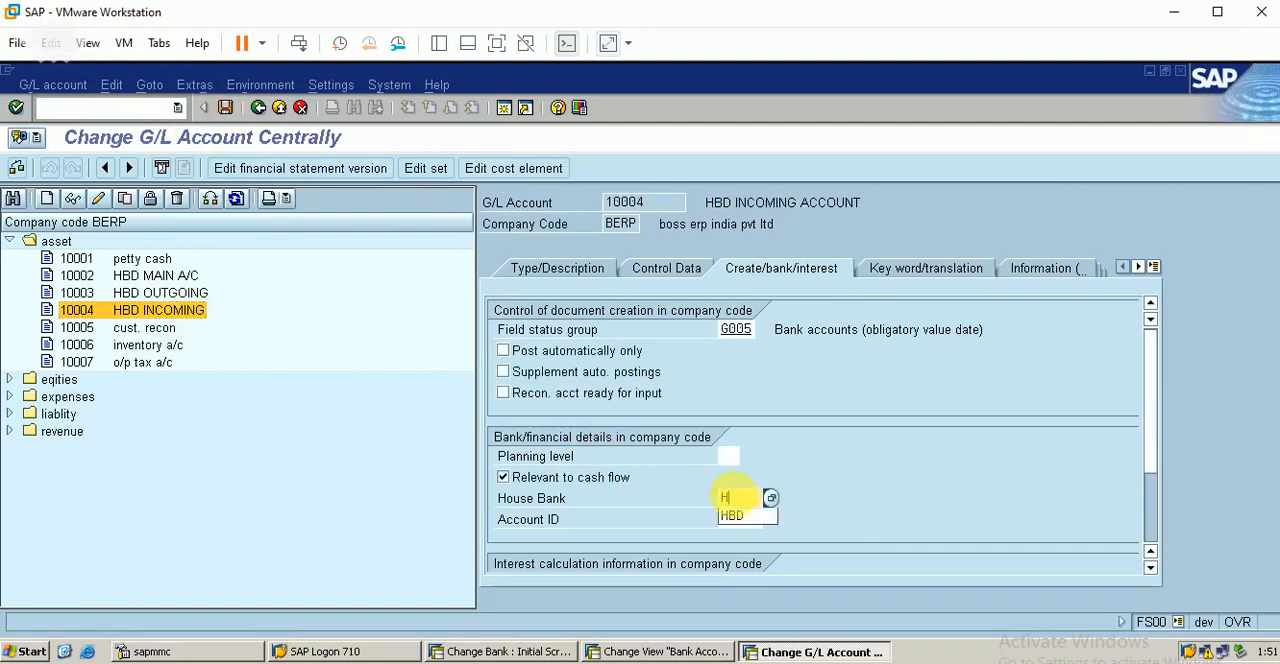
{"action": "key", "text": "Tab"}
{"action": "type", "text": "HBD"}
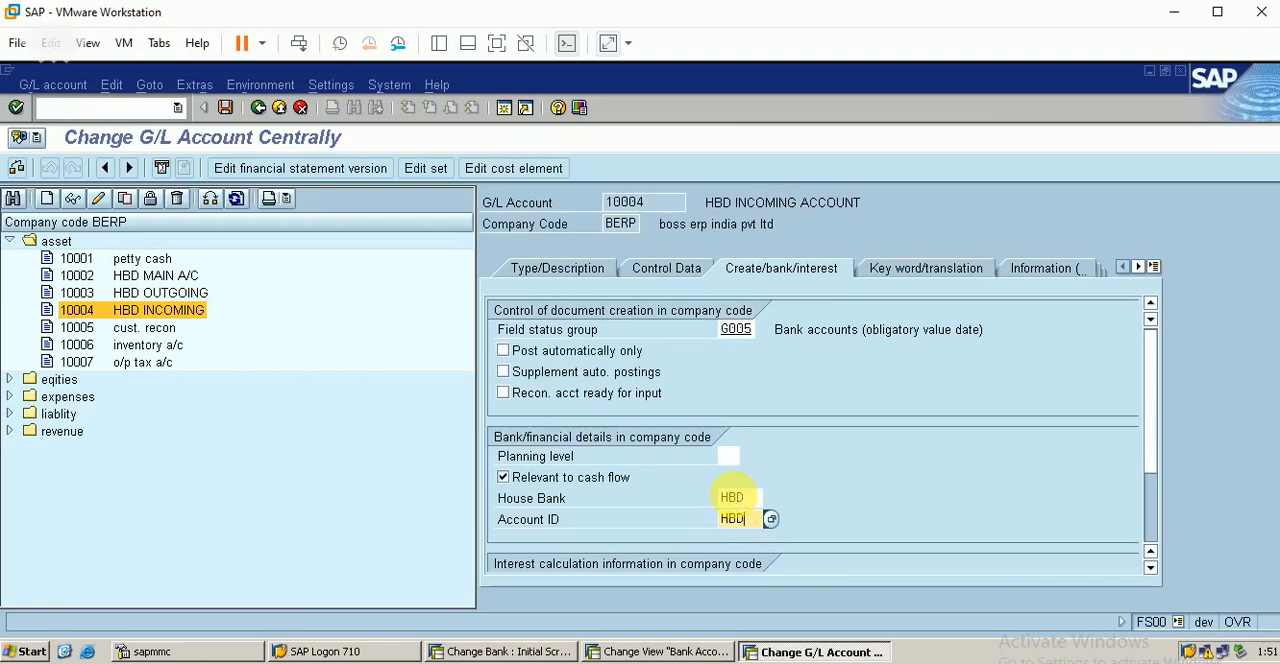
{"action": "key", "text": "Return"}
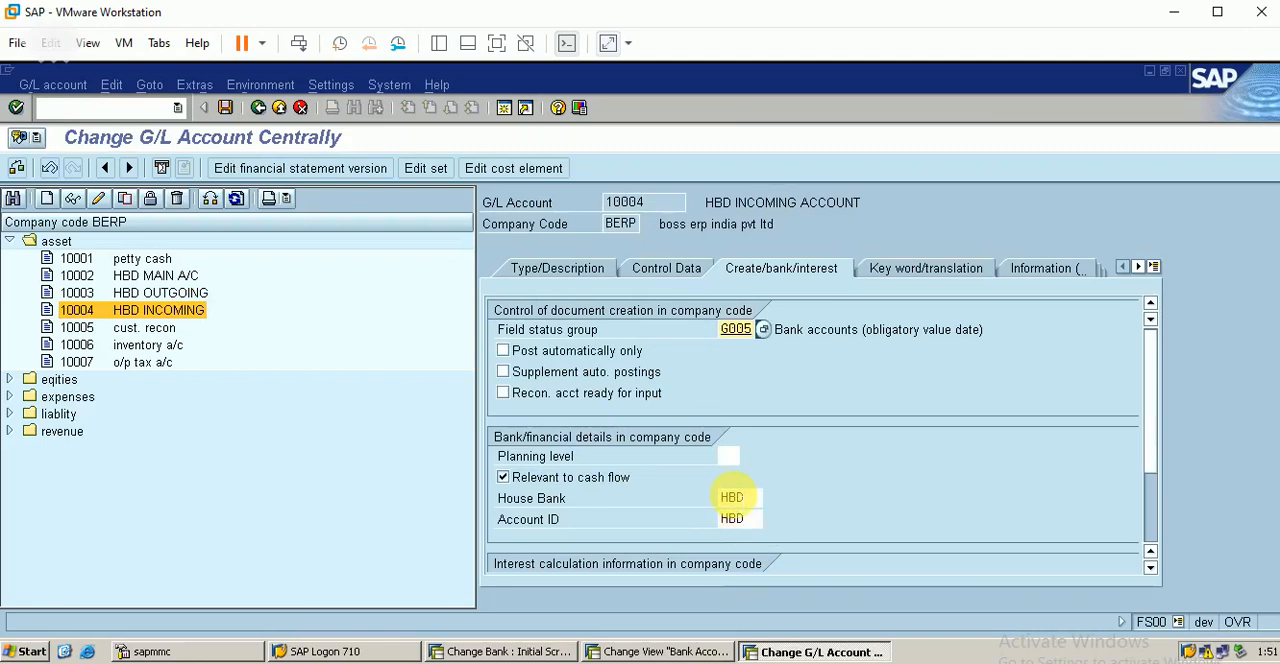
{"action": "left_click", "coordinate": [225, 107]}
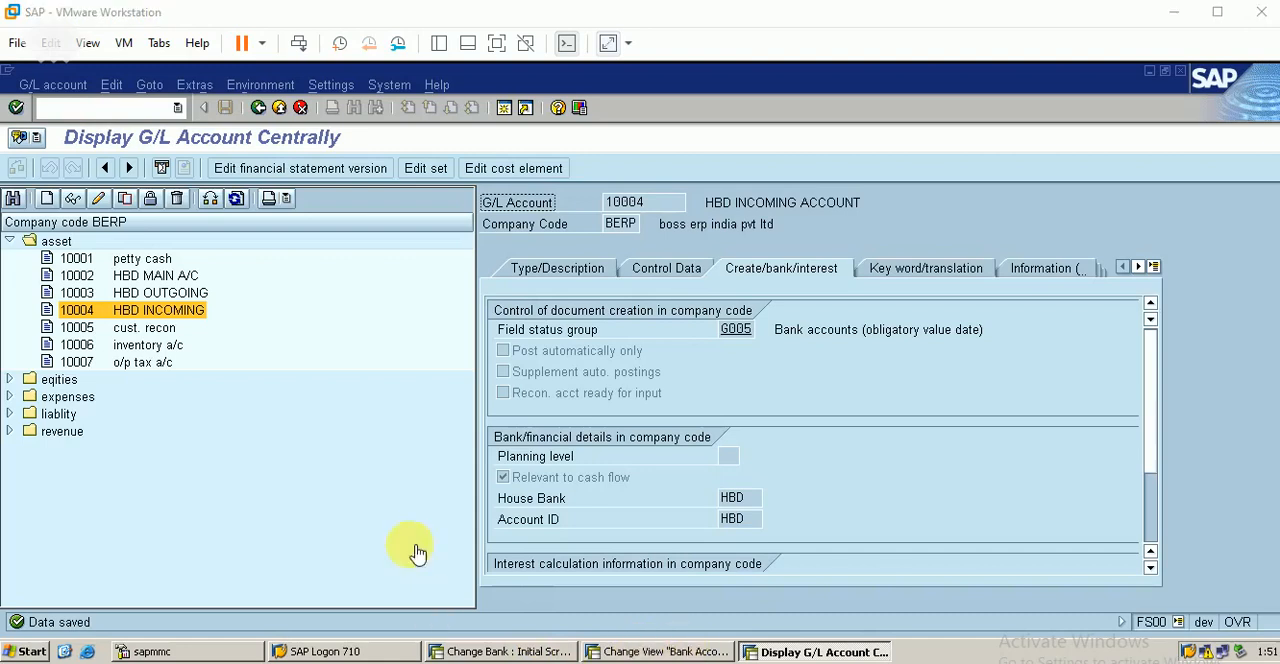
Step: Return from the HBD bank accounts overview to the implementation guide and collapse the Bank Accounts node
{"action": "left_click", "coordinate": [610, 651]}
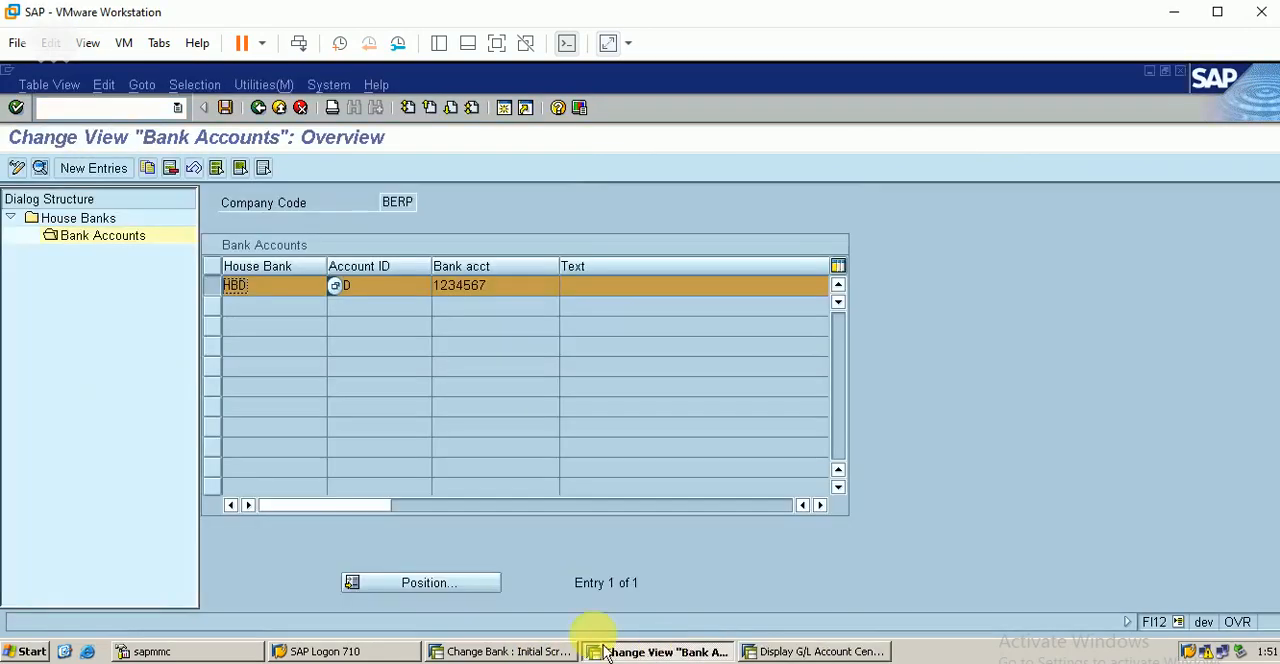
{"action": "left_click", "coordinate": [262, 116]}
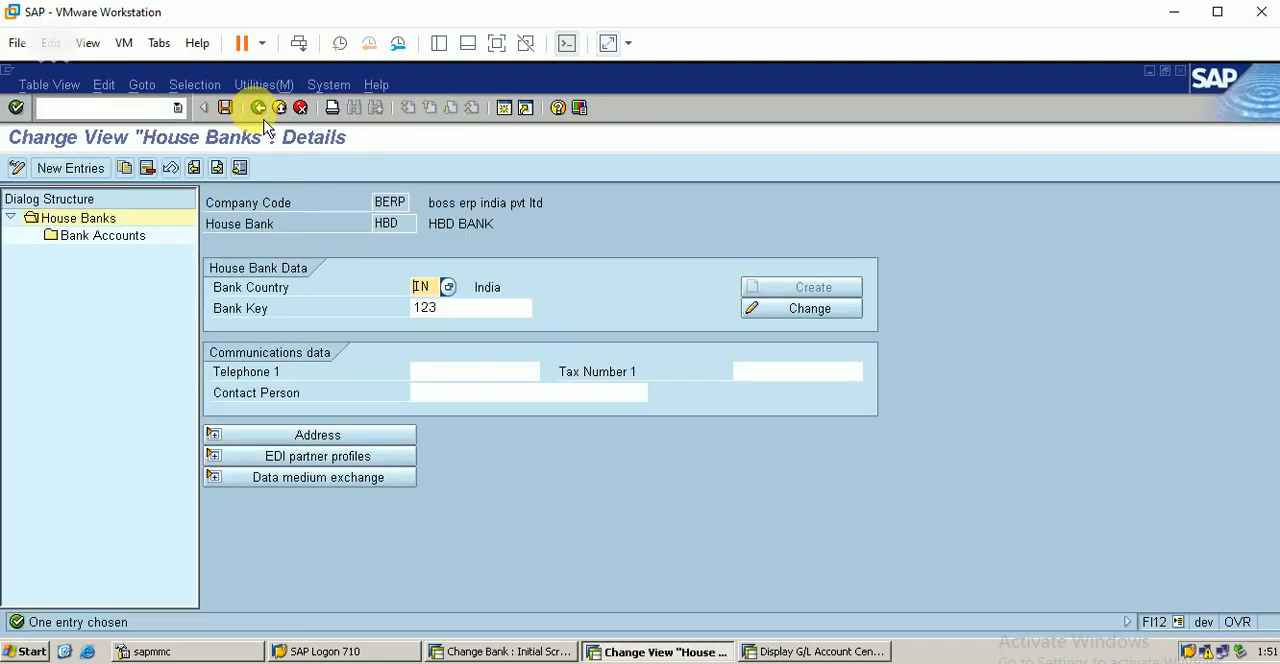
{"action": "left_click", "coordinate": [262, 116]}
{"action": "left_click", "coordinate": [262, 116]}
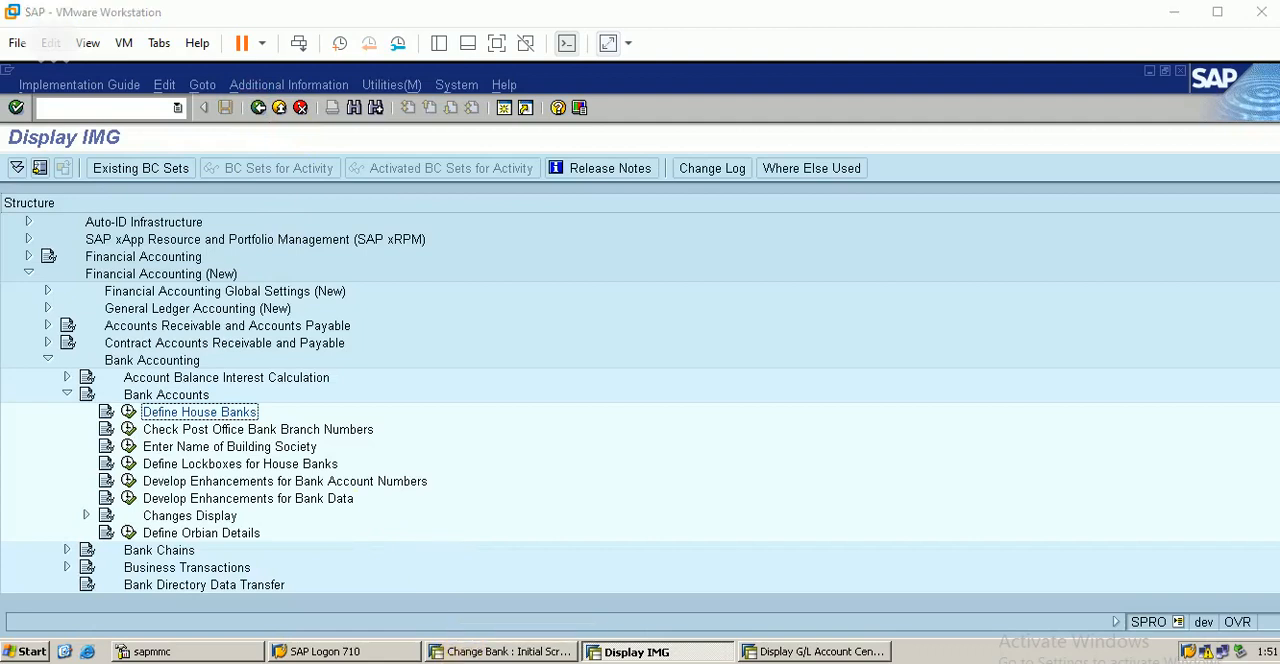
{"action": "left_click", "coordinate": [67, 394]}
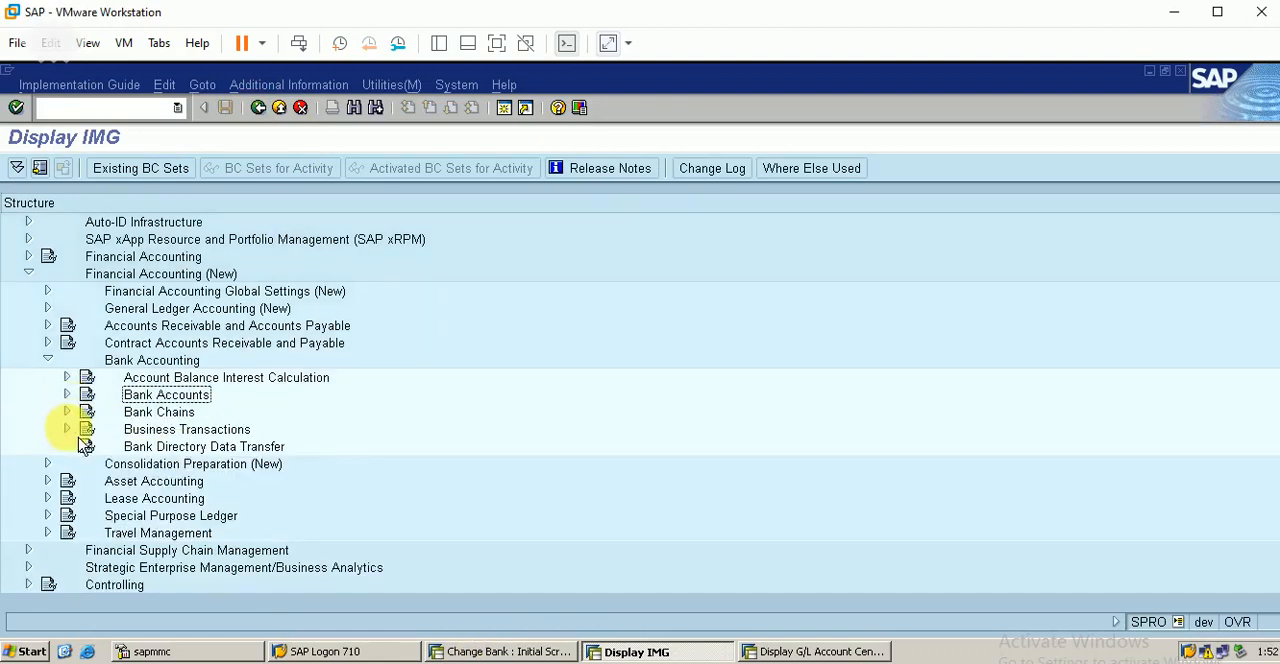
Step: Look at the Business Transactions activities under Bank Accounting, and collapse both nodes
{"action": "left_click", "coordinate": [67, 429]}
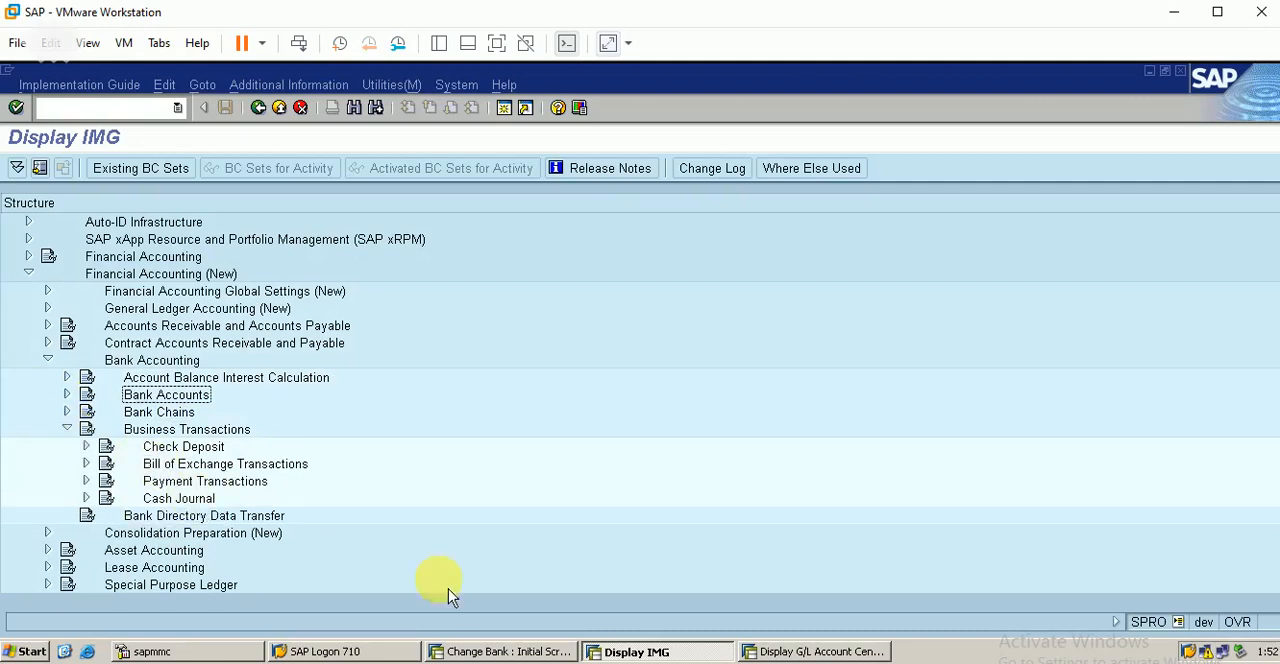
{"action": "scroll", "coordinate": [490, 455], "scroll_direction": "down", "scroll_amount": 2}
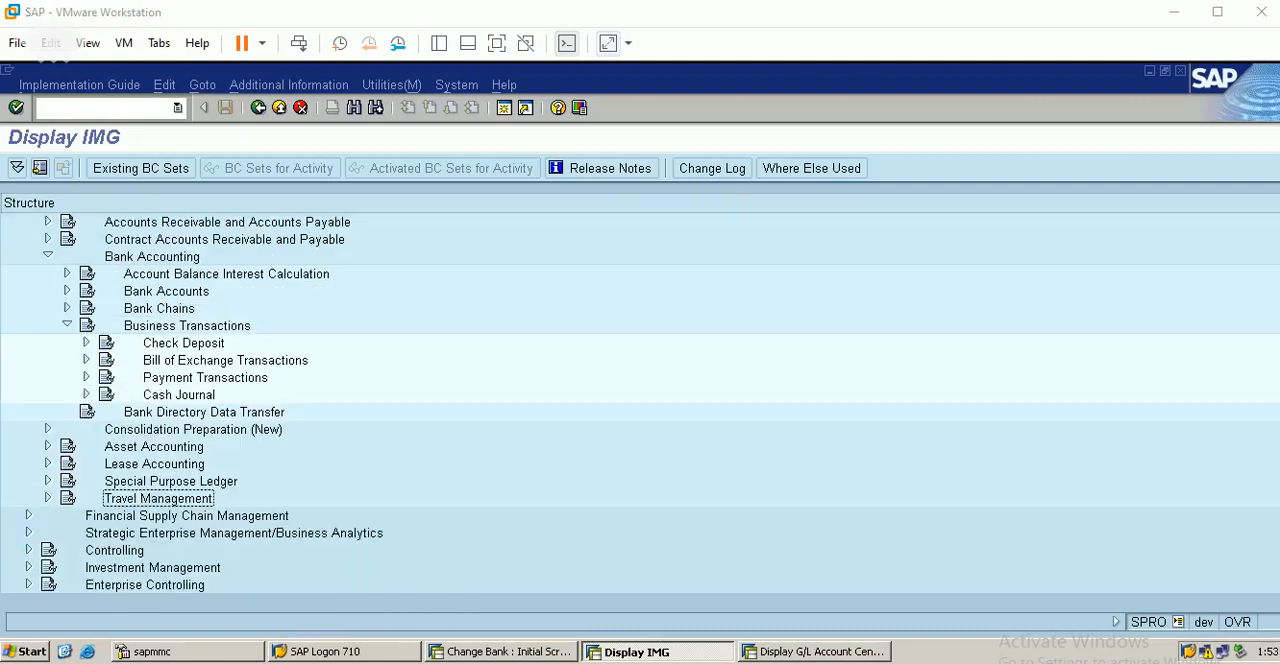
{"action": "left_click", "coordinate": [67, 325]}
{"action": "left_click", "coordinate": [47, 256]}
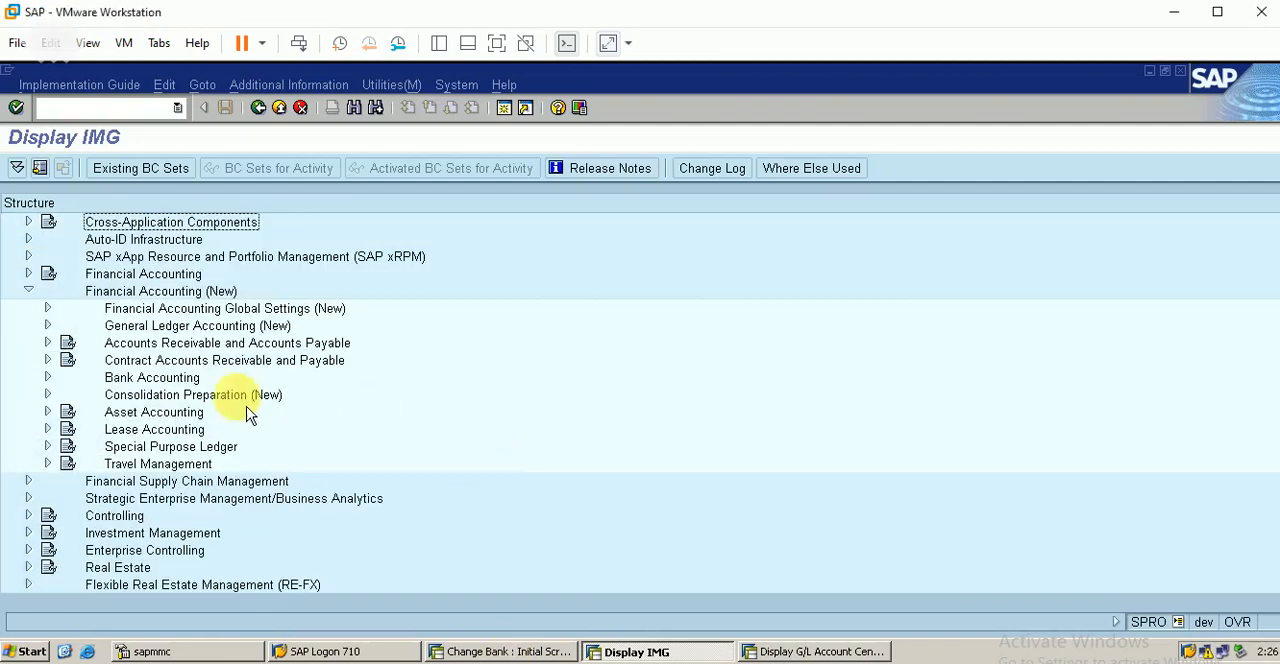
Step: Open Set Up All Company Codes for Payment Transactions under the automatic outgoing payments of Accounts Receivable and Accounts Payable
{"action": "left_click", "coordinate": [48, 342]}
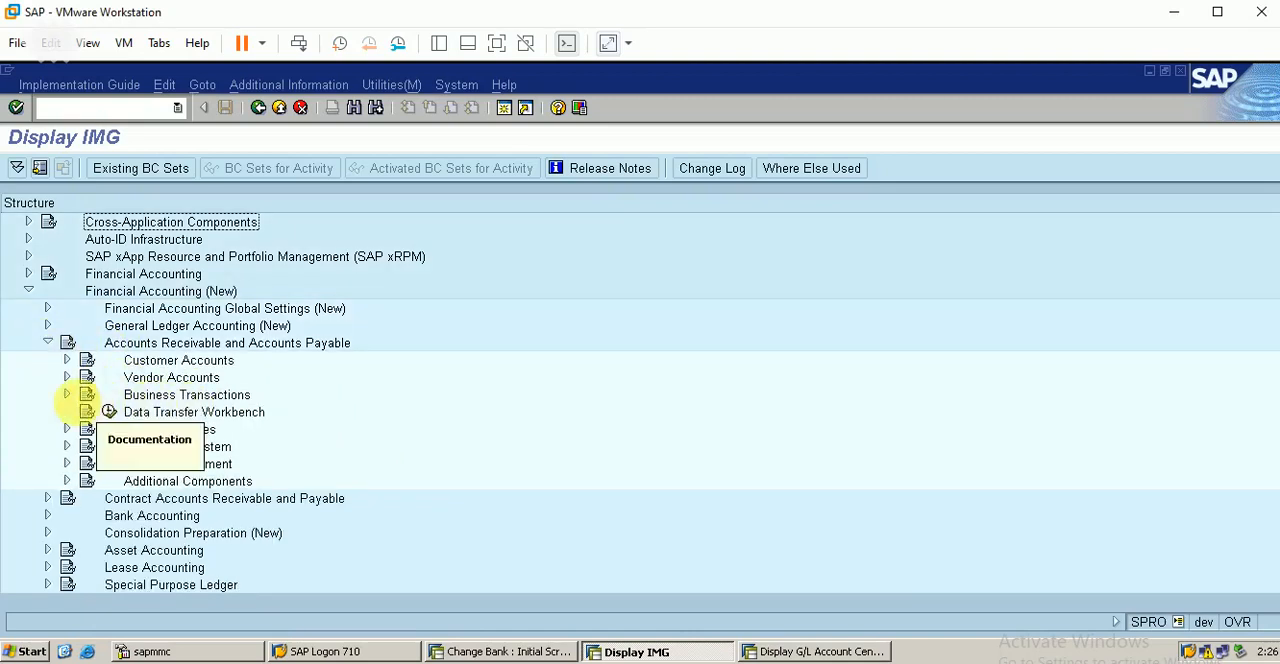
{"action": "left_click", "coordinate": [68, 396]}
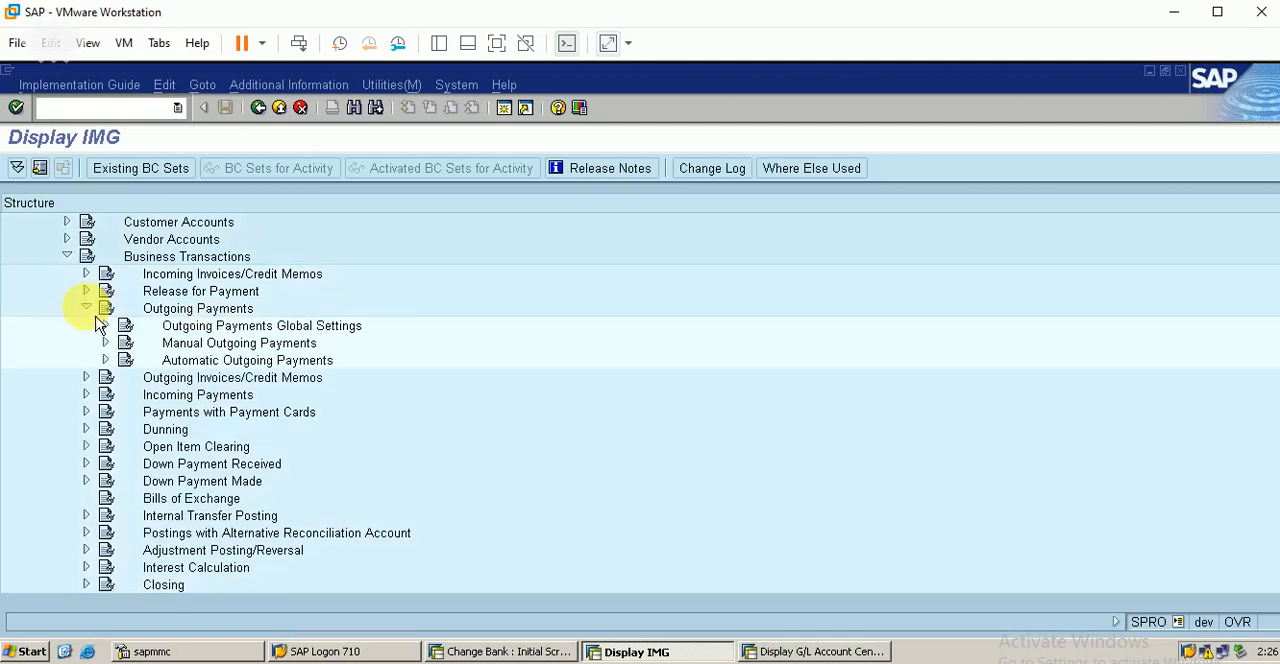
{"action": "left_click", "coordinate": [88, 308]}
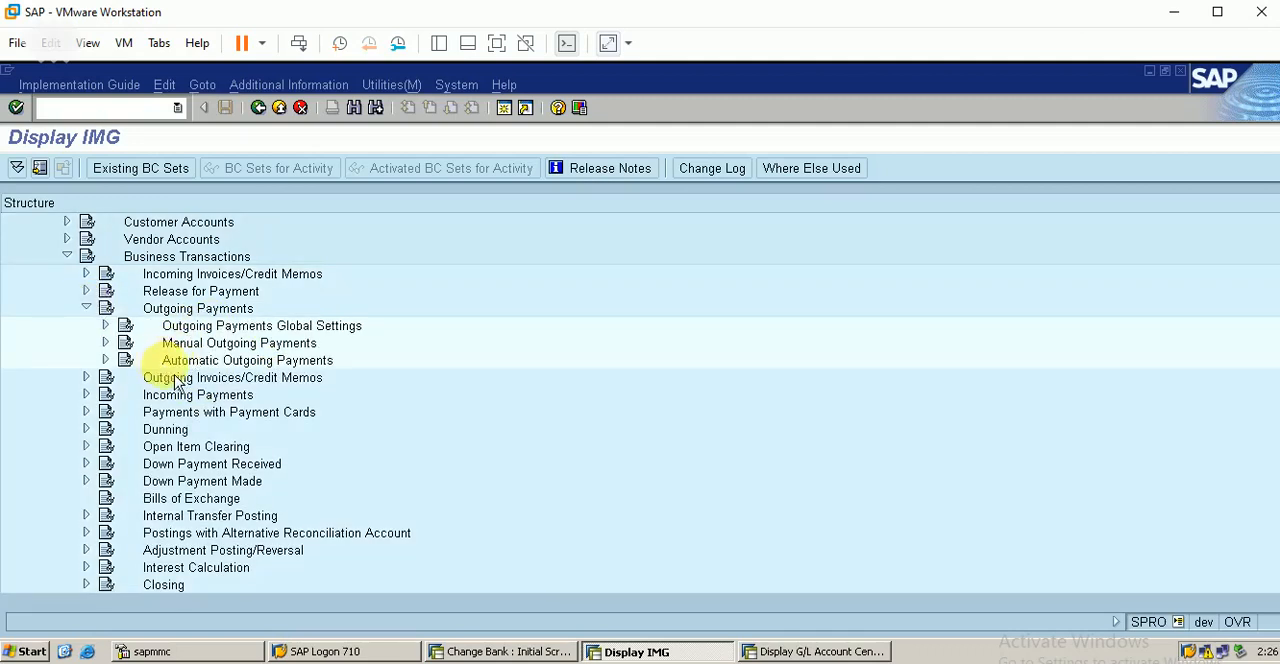
{"action": "left_click", "coordinate": [106, 360]}
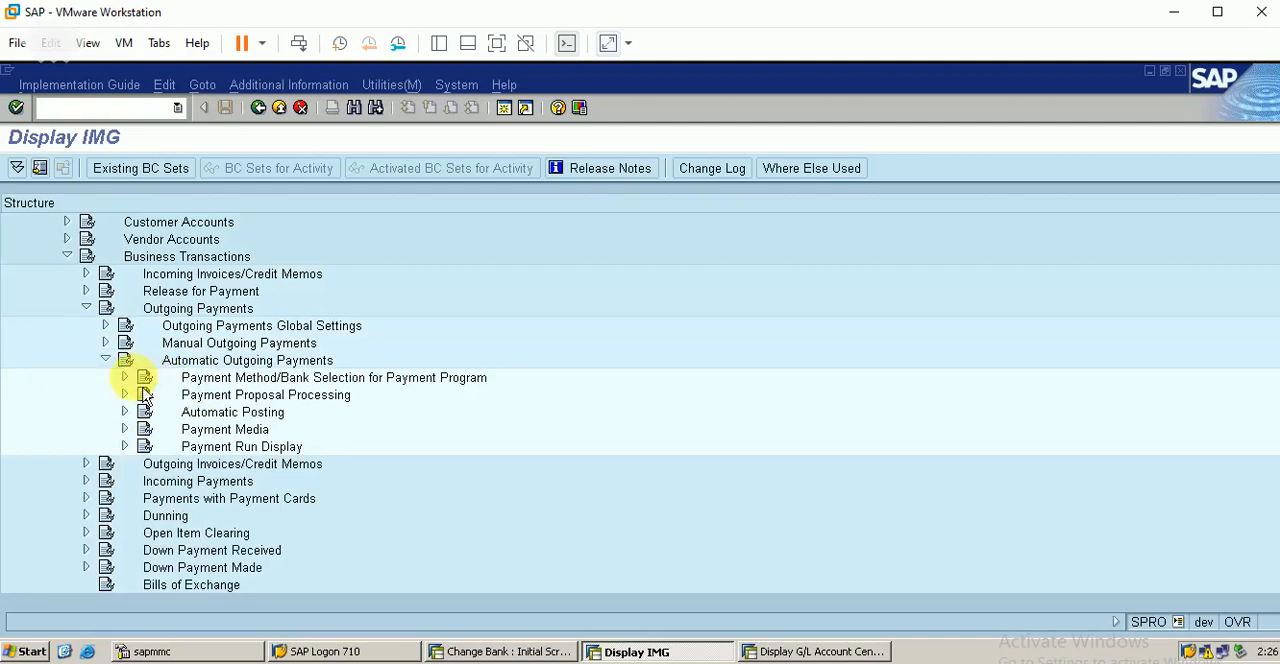
{"action": "left_click", "coordinate": [205, 378]}
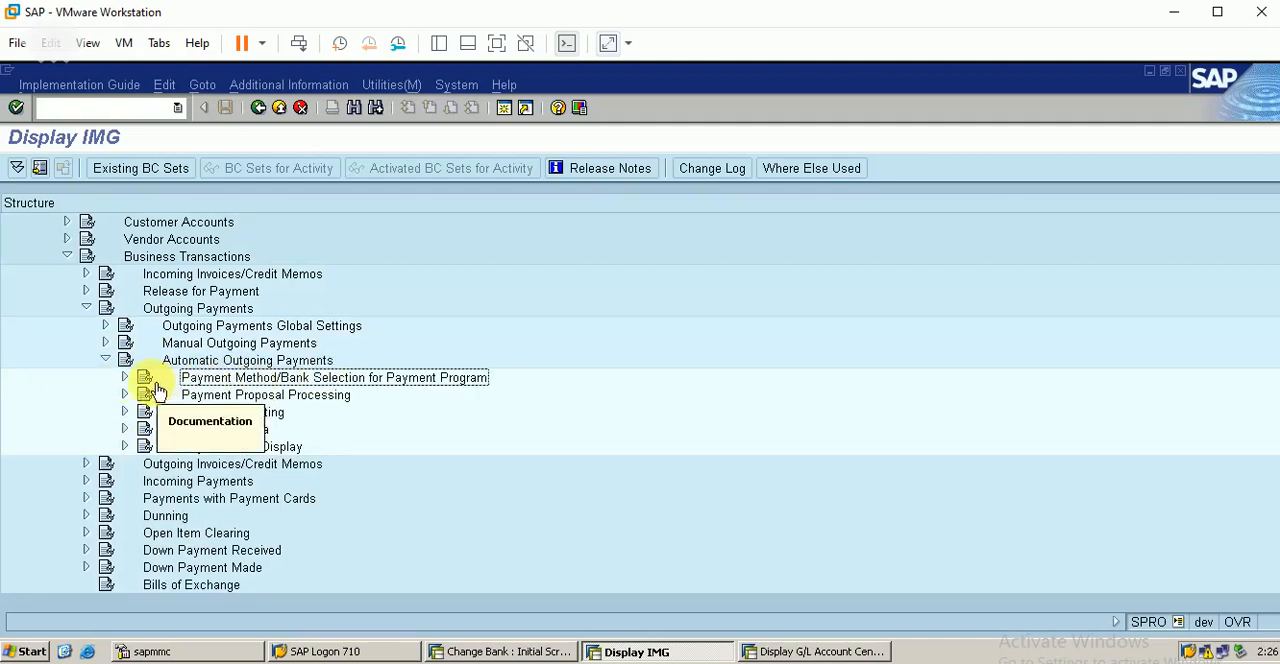
{"action": "left_click", "coordinate": [126, 378]}
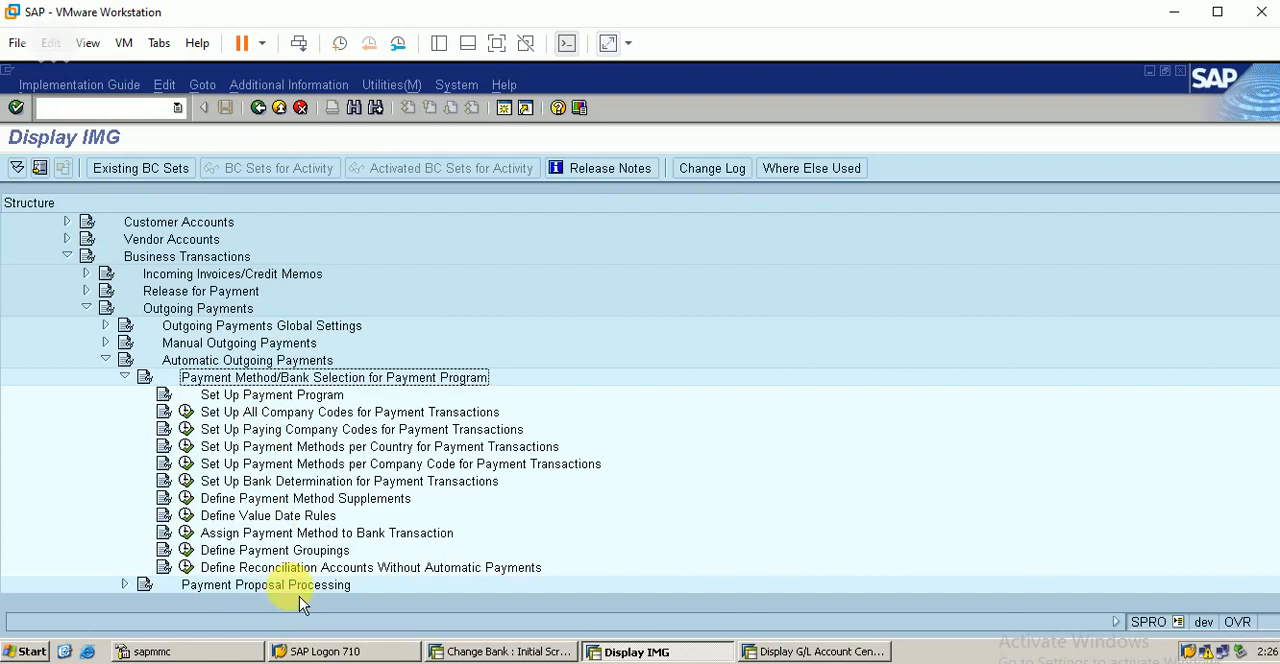
{"action": "left_click", "coordinate": [245, 413]}
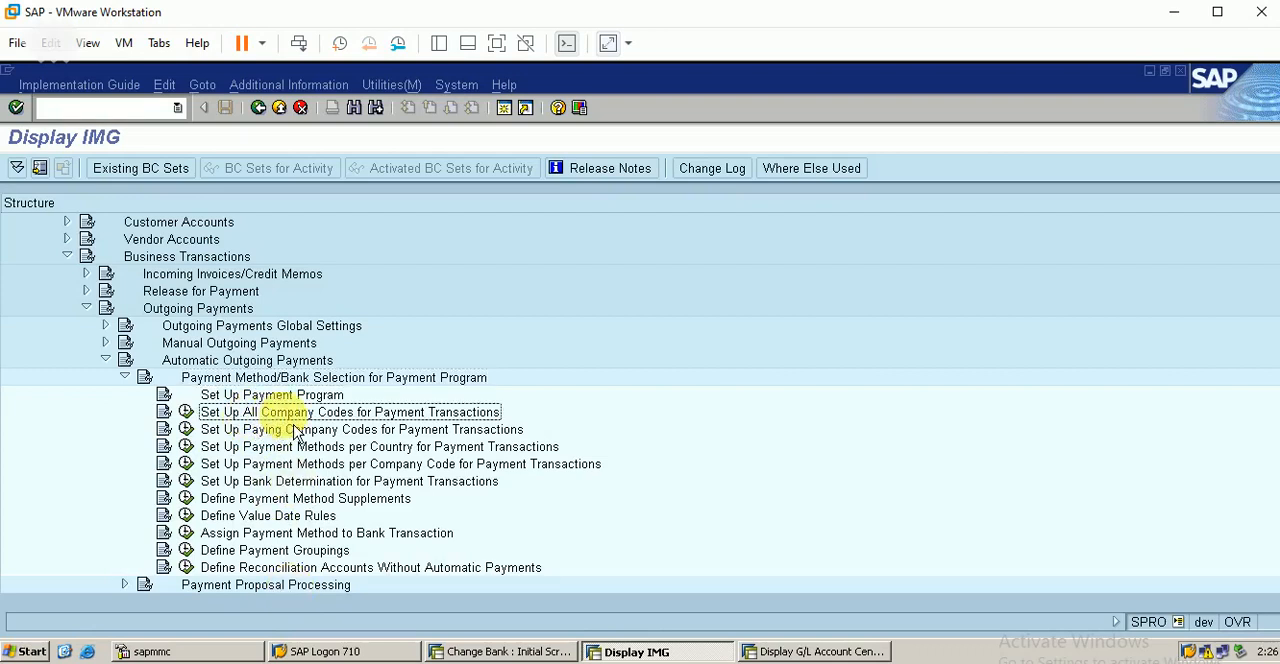
{"action": "left_click", "coordinate": [186, 412]}
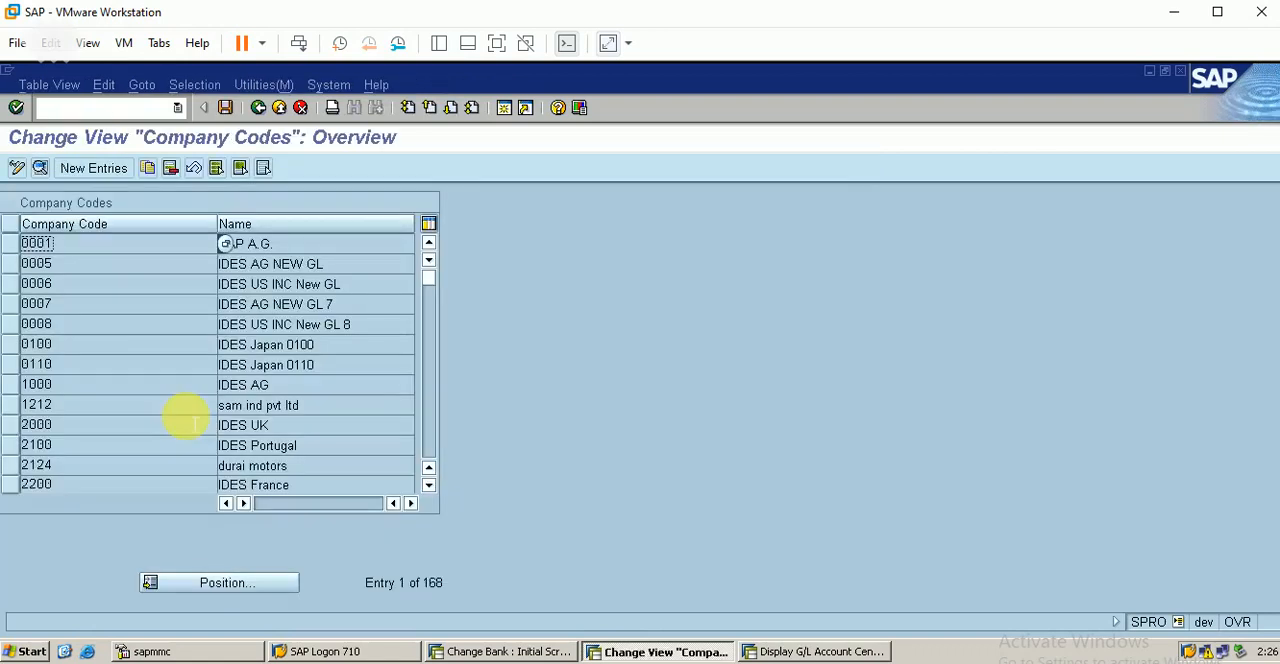
Step: Look up company code BERP in the company codes overview for payment transactions
{"action": "left_click", "coordinate": [236, 601]}
{"action": "type", "text": "B"}
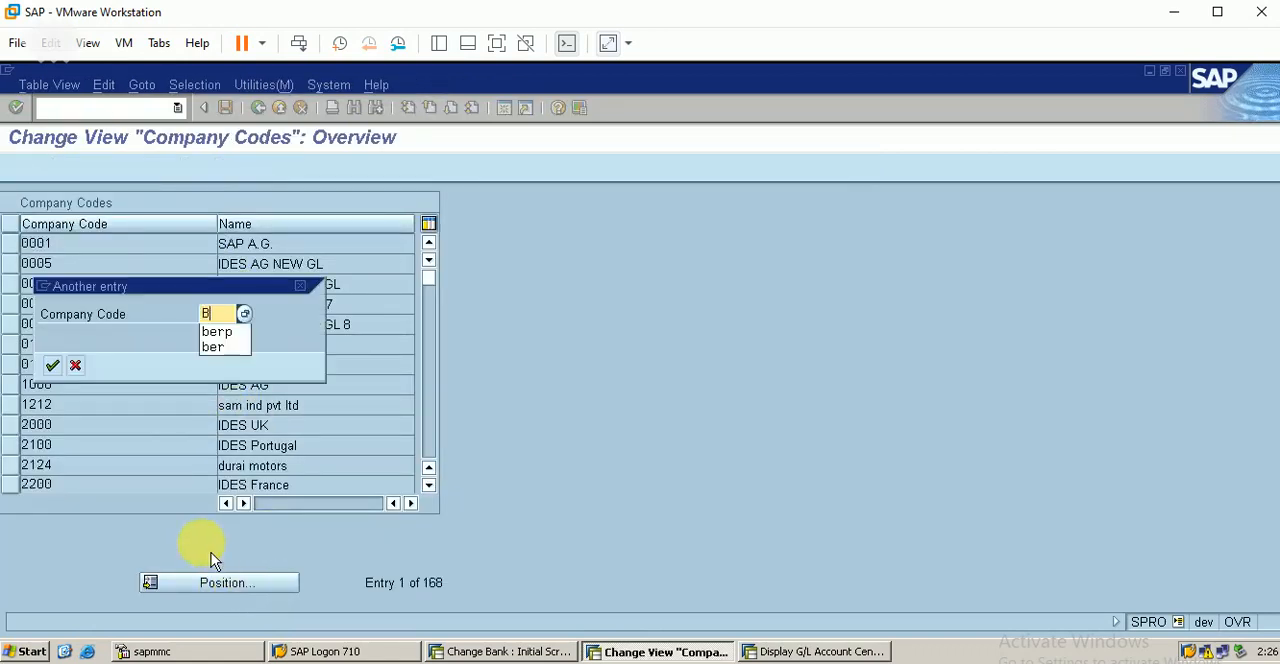
{"action": "type", "text": "ERP"}
{"action": "key", "text": "Return"}
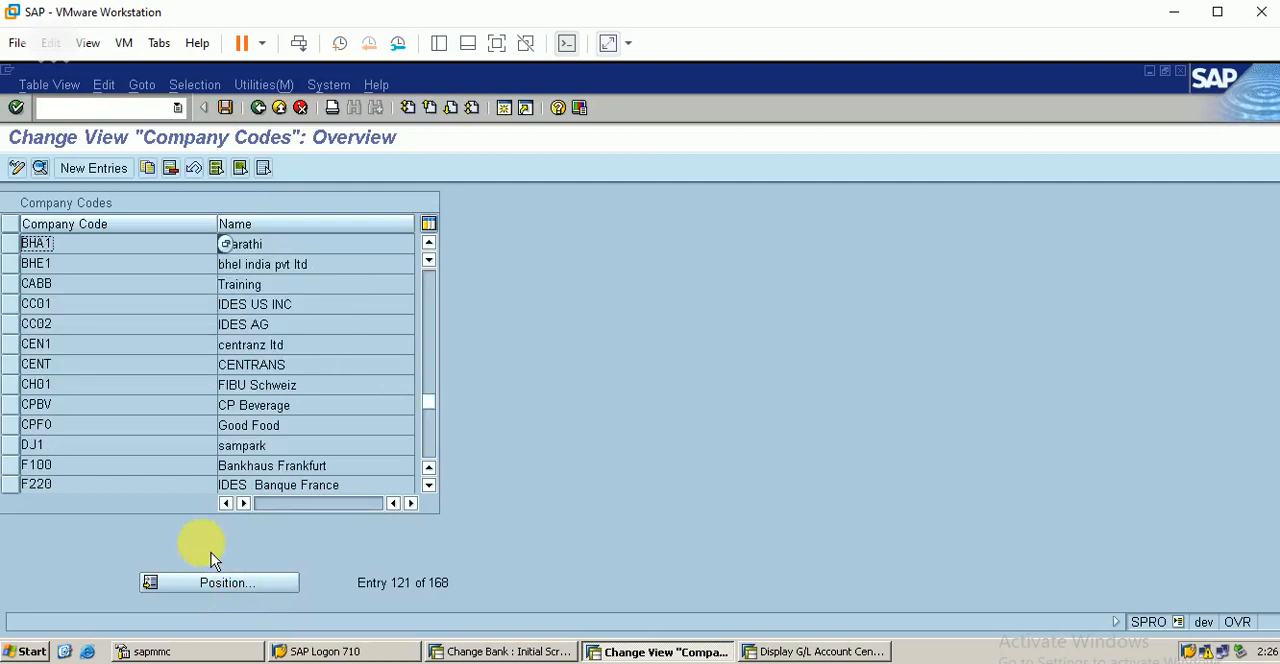
Step: Start a new entry for company code BERP with BERP as sending and paying company code, without separate payment per business area
{"action": "left_click", "coordinate": [112, 178]}
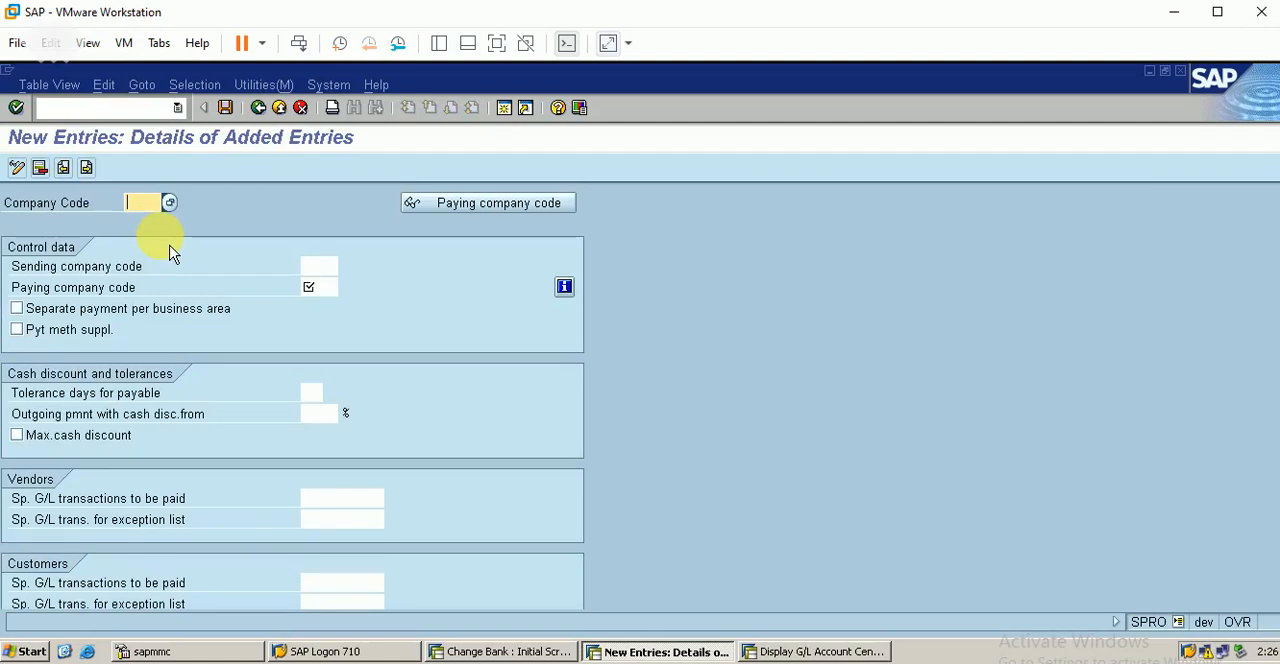
{"action": "type", "text": "BERP"}
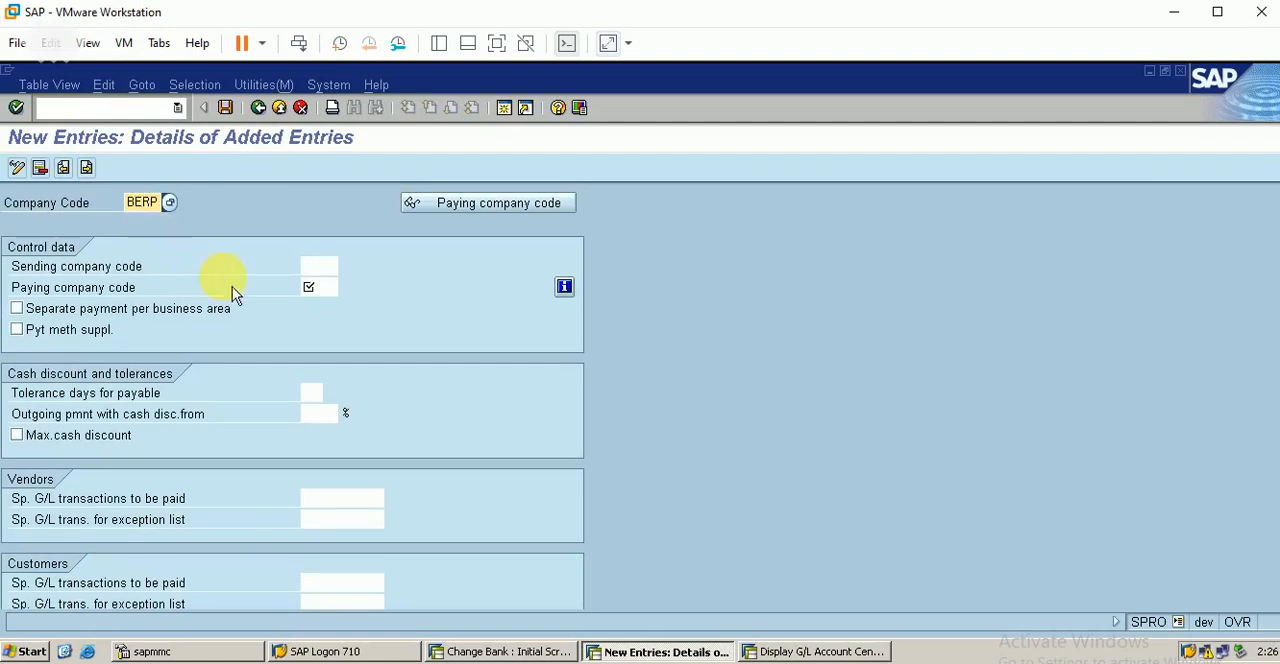
{"action": "left_click", "coordinate": [320, 265]}
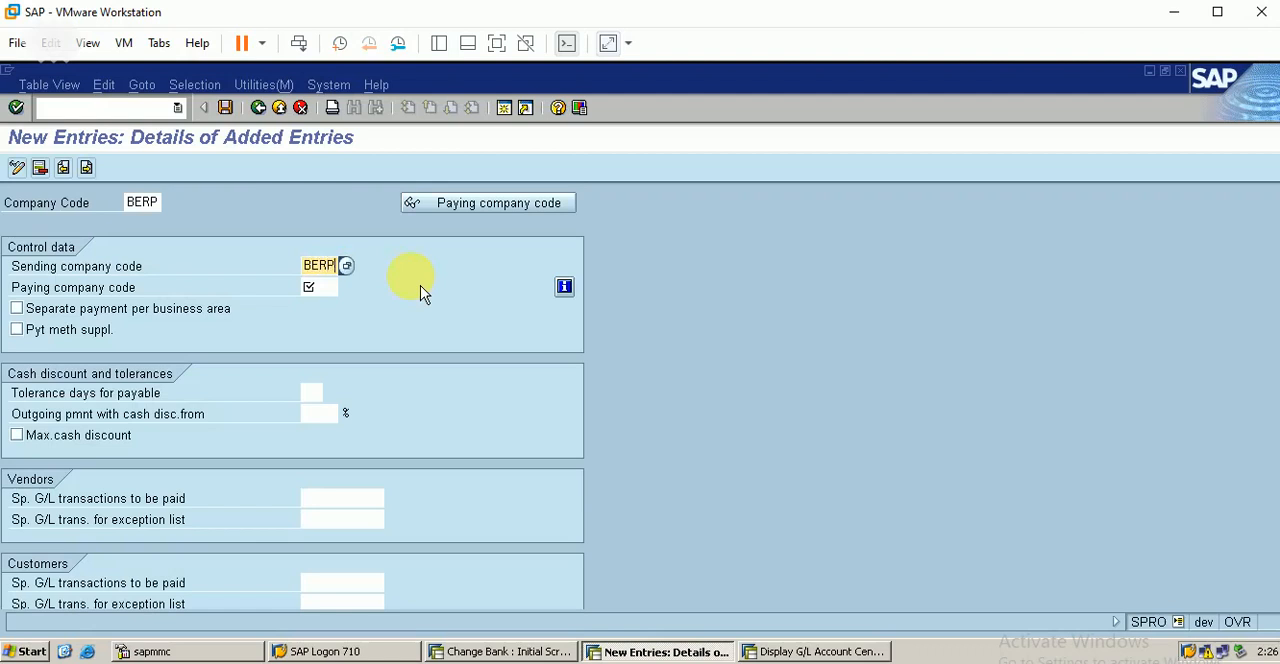
{"action": "key", "text": "Tab"}
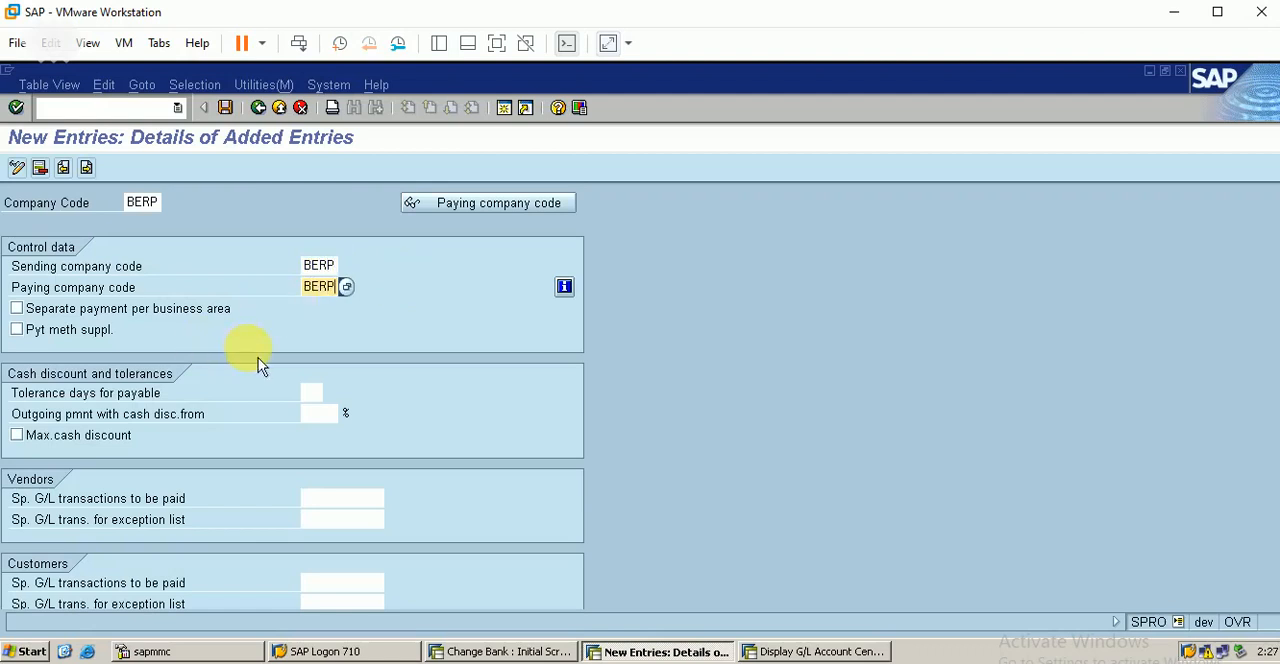
{"action": "left_click", "coordinate": [132, 317]}
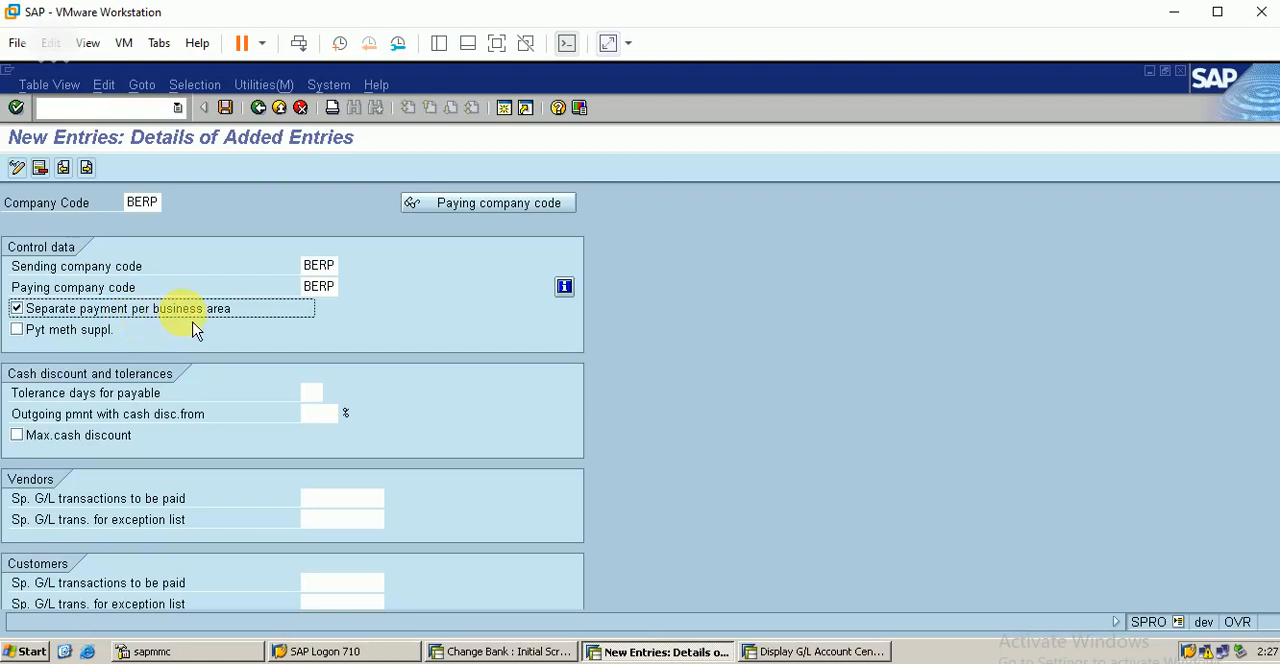
{"action": "left_click", "coordinate": [28, 314]}
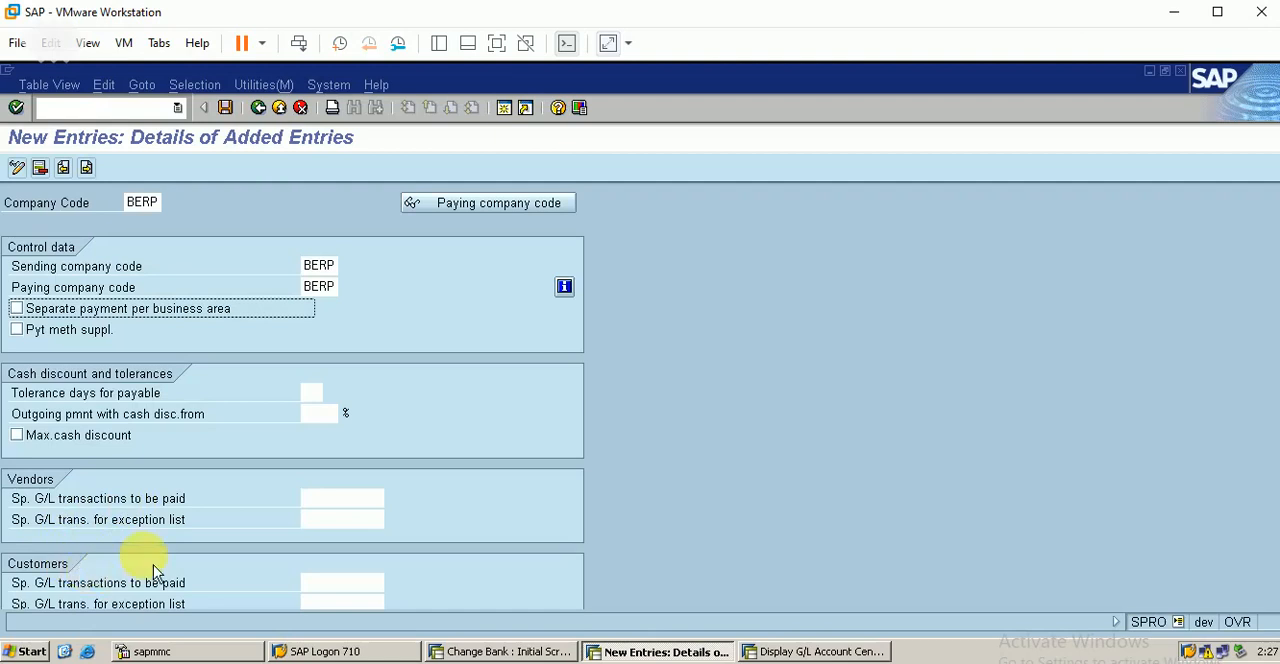
{"action": "left_click", "coordinate": [340, 498]}
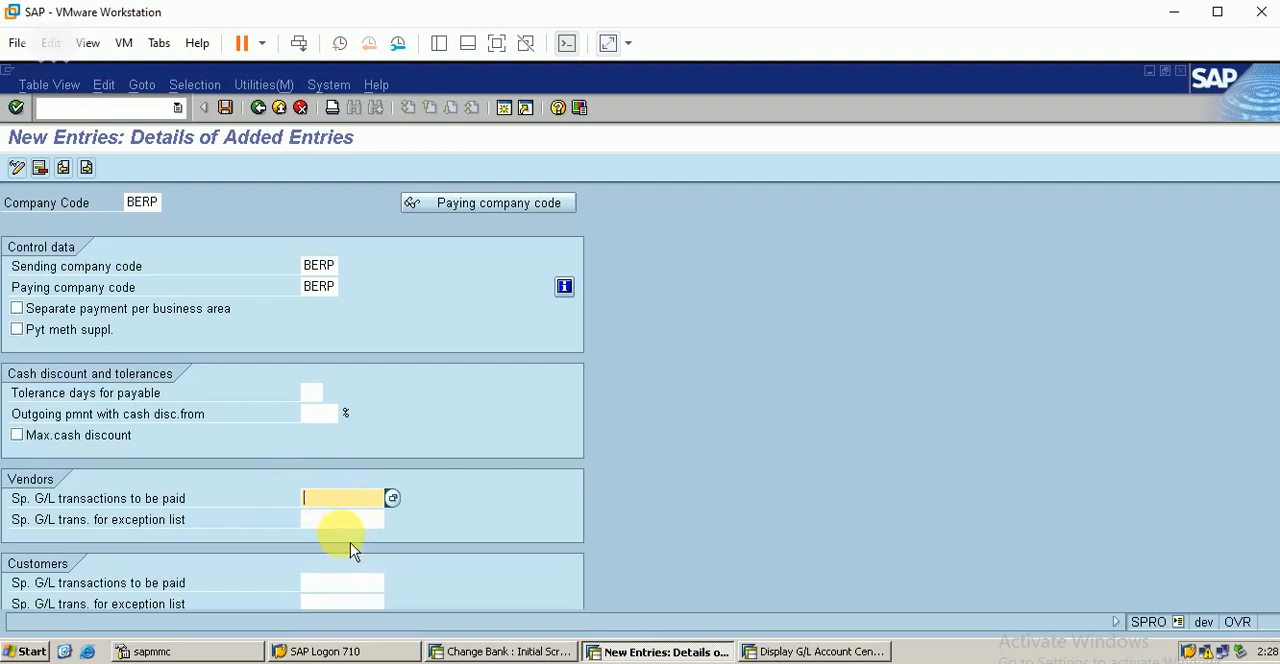
{"action": "left_click", "coordinate": [154, 531]}
{"action": "key", "text": "Page_Down"}
{"action": "key", "text": "Page_Down"}
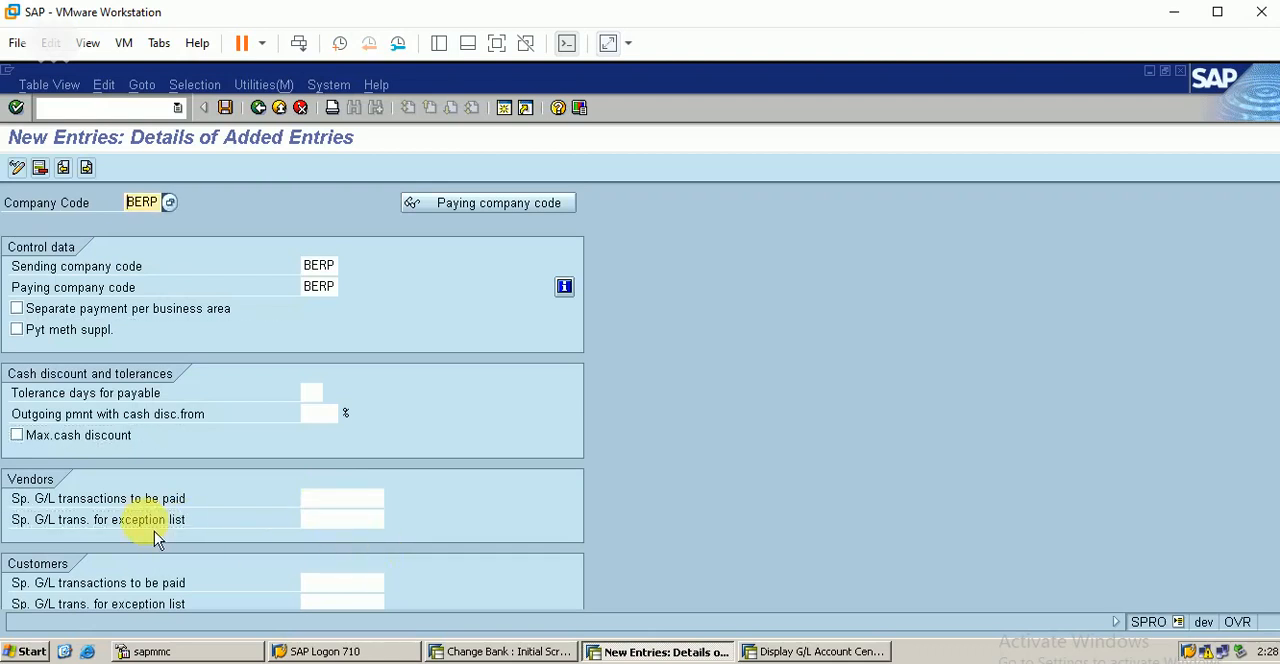
{"action": "key", "text": "Tab"}
{"action": "key", "text": "Down"}
{"action": "key", "text": "Down"}
{"action": "key", "text": "Down"}
{"action": "key", "text": "Down"}
{"action": "key", "text": "Down"}
{"action": "key", "text": "Down"}
{"action": "key", "text": "Down"}
{"action": "key", "text": "Down"}
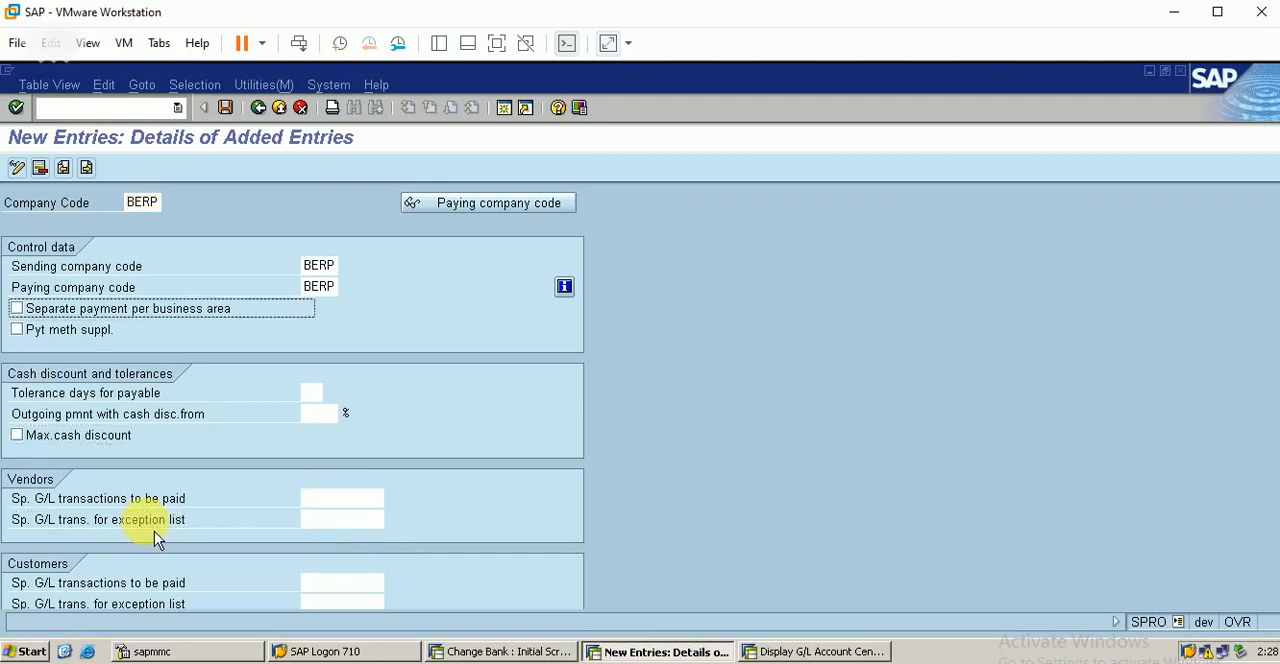
{"action": "key", "text": "Down"}
{"action": "key", "text": "Down"}
{"action": "key", "text": "Down"}
{"action": "key", "text": "Down"}
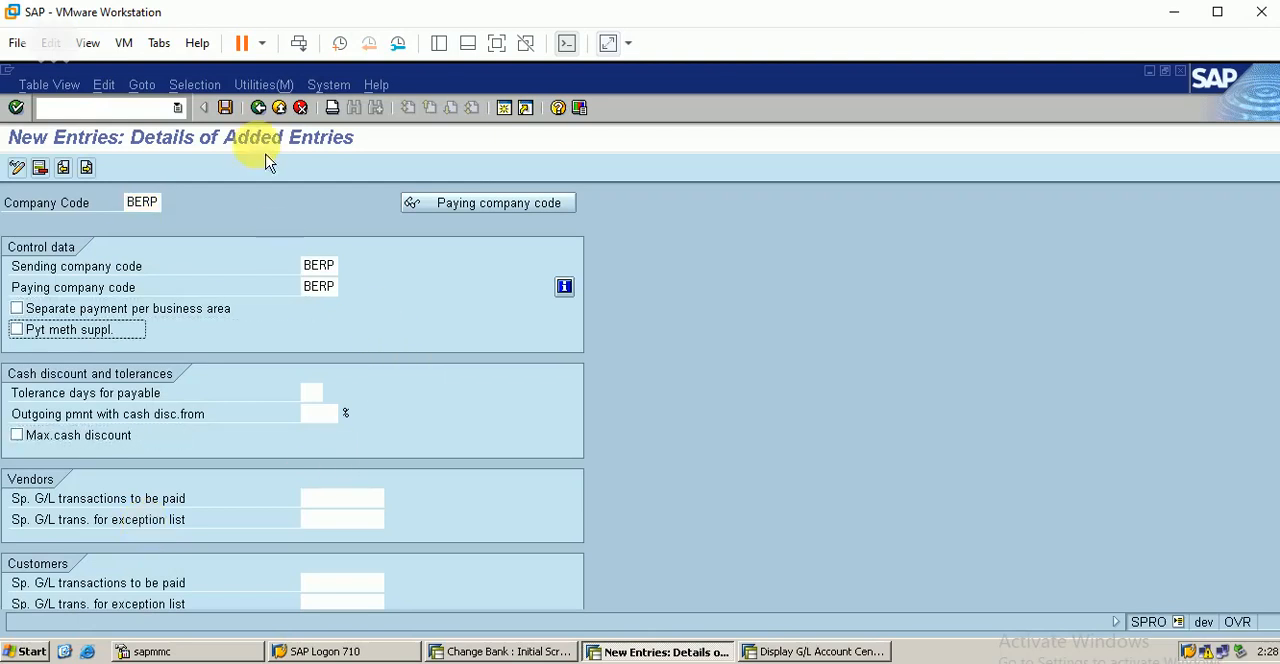
Step: Save the BERP company code entry under customizing request DEVK900057, check its paying company codes view, and return to the implementation guide
{"action": "left_click", "coordinate": [227, 109]}
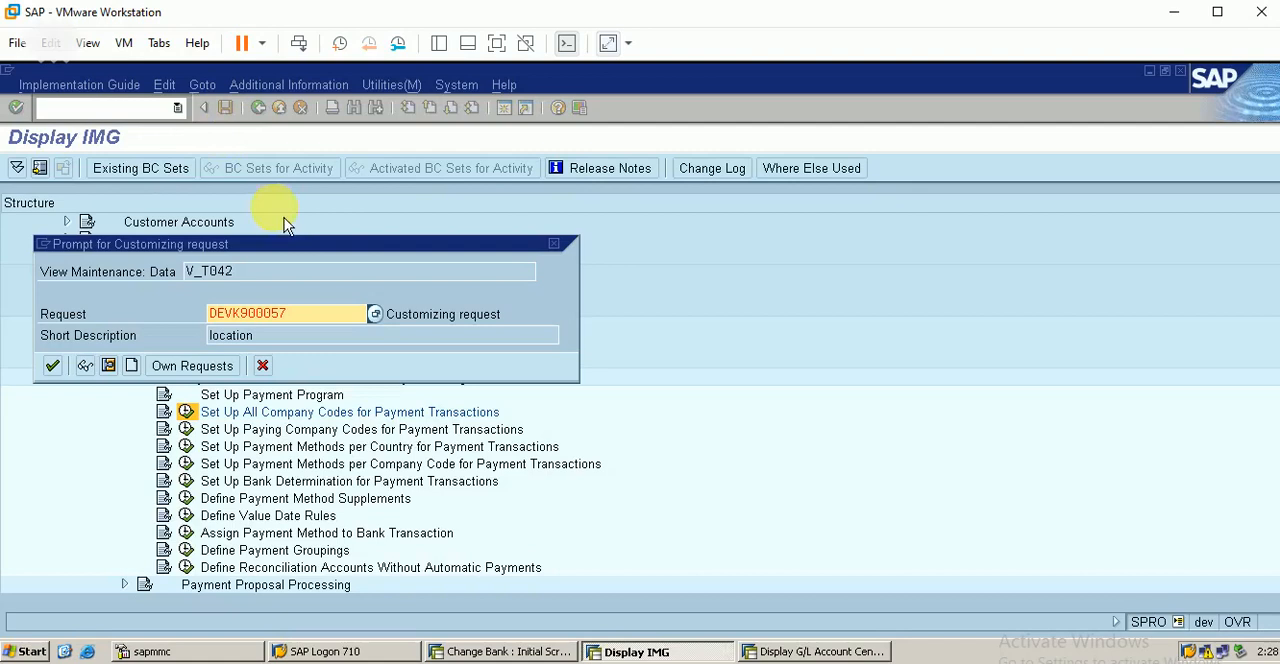
{"action": "left_click", "coordinate": [55, 367]}
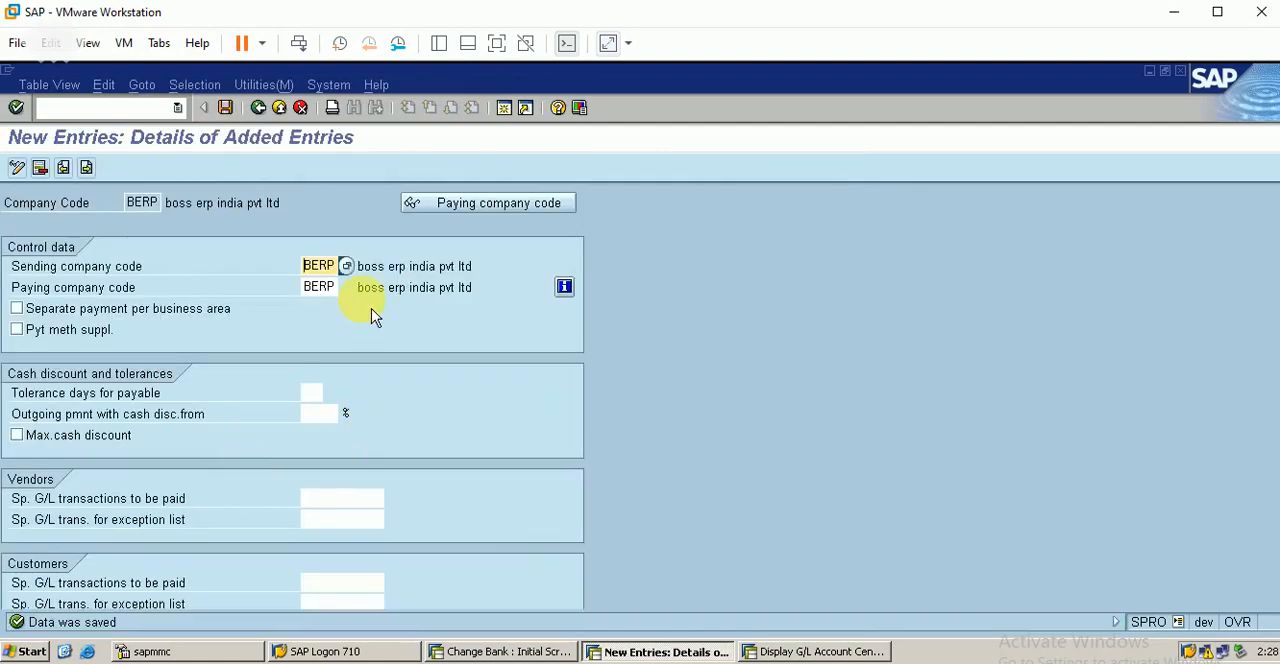
{"action": "left_click", "coordinate": [485, 212]}
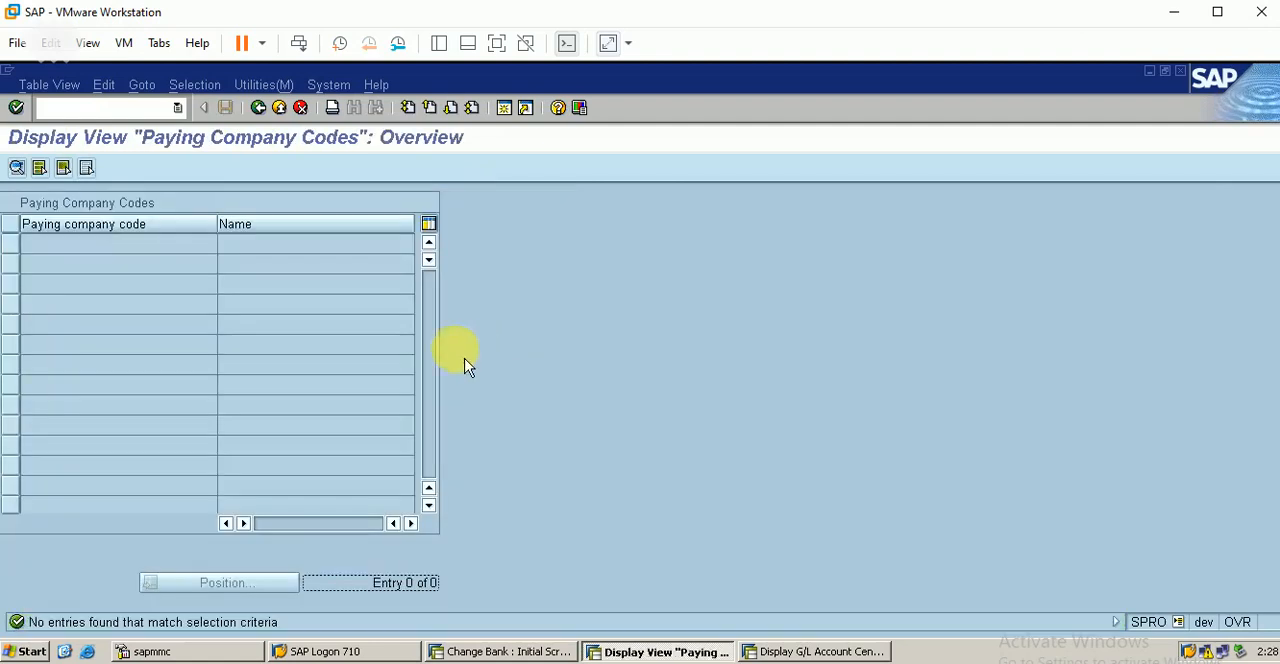
{"action": "left_click", "coordinate": [258, 107]}
{"action": "left_click", "coordinate": [258, 107]}
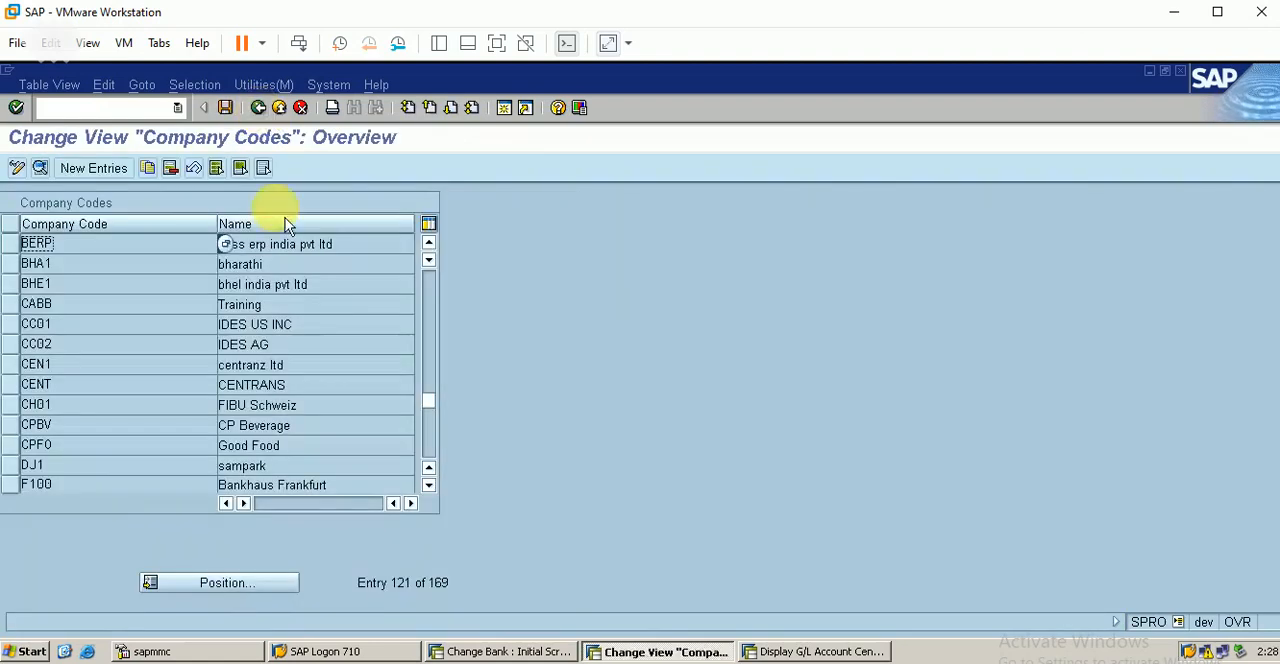
{"action": "left_click", "coordinate": [258, 107]}
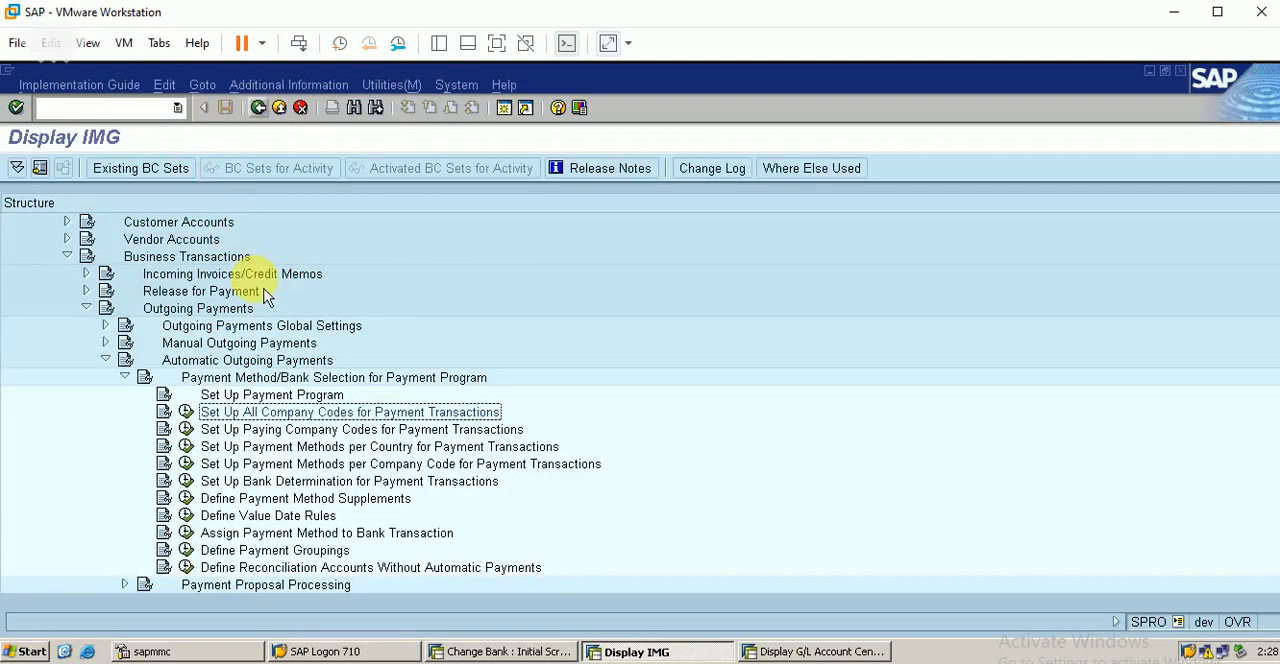
Step: Open Set Up Paying Company Codes for Payment Transactions and look up paying company code BERP
{"action": "left_click", "coordinate": [255, 430]}
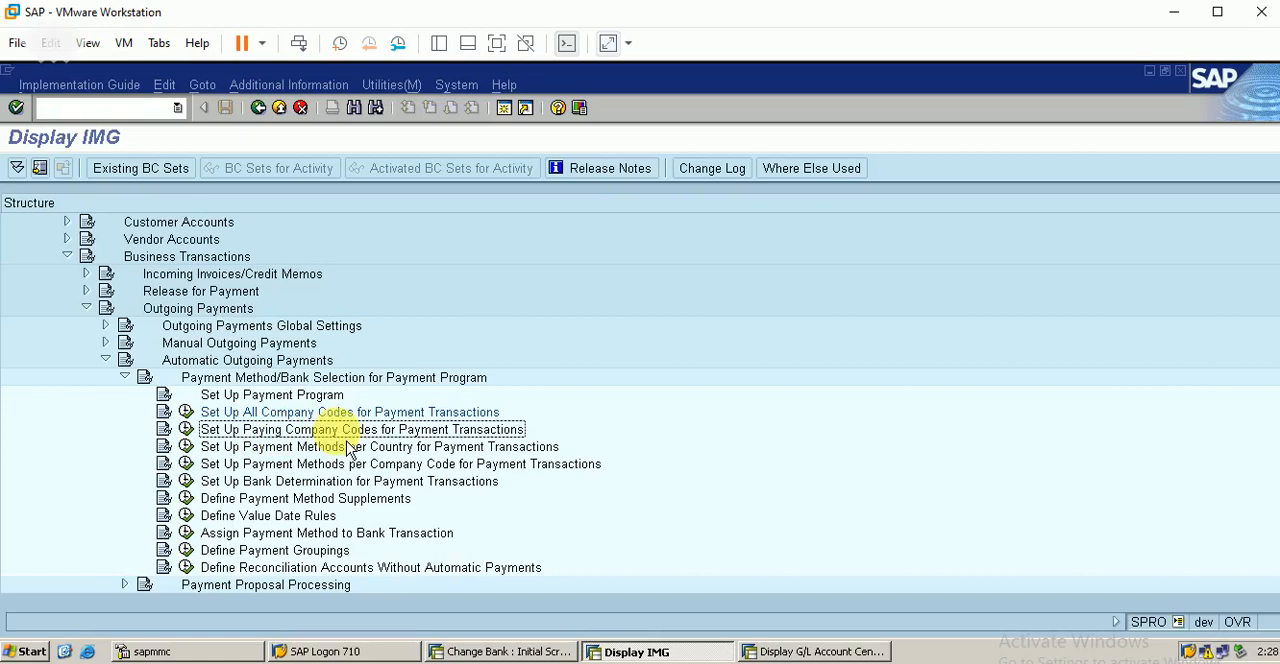
{"action": "left_click", "coordinate": [186, 429]}
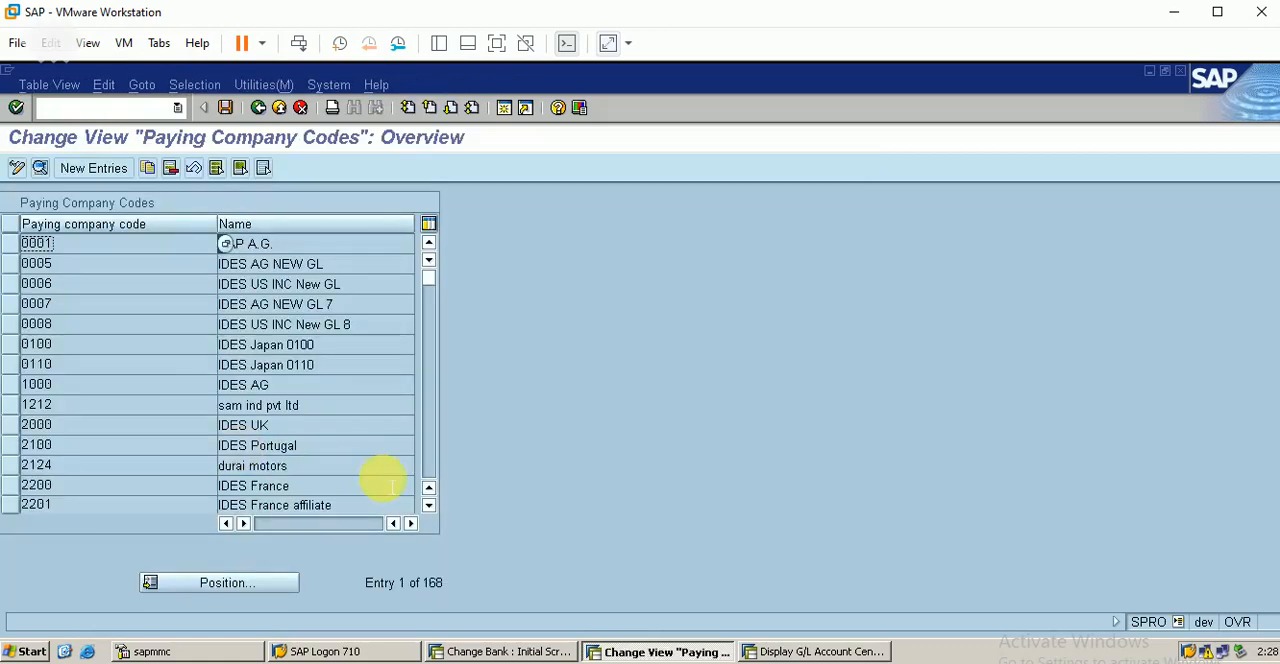
{"action": "left_click", "coordinate": [259, 588]}
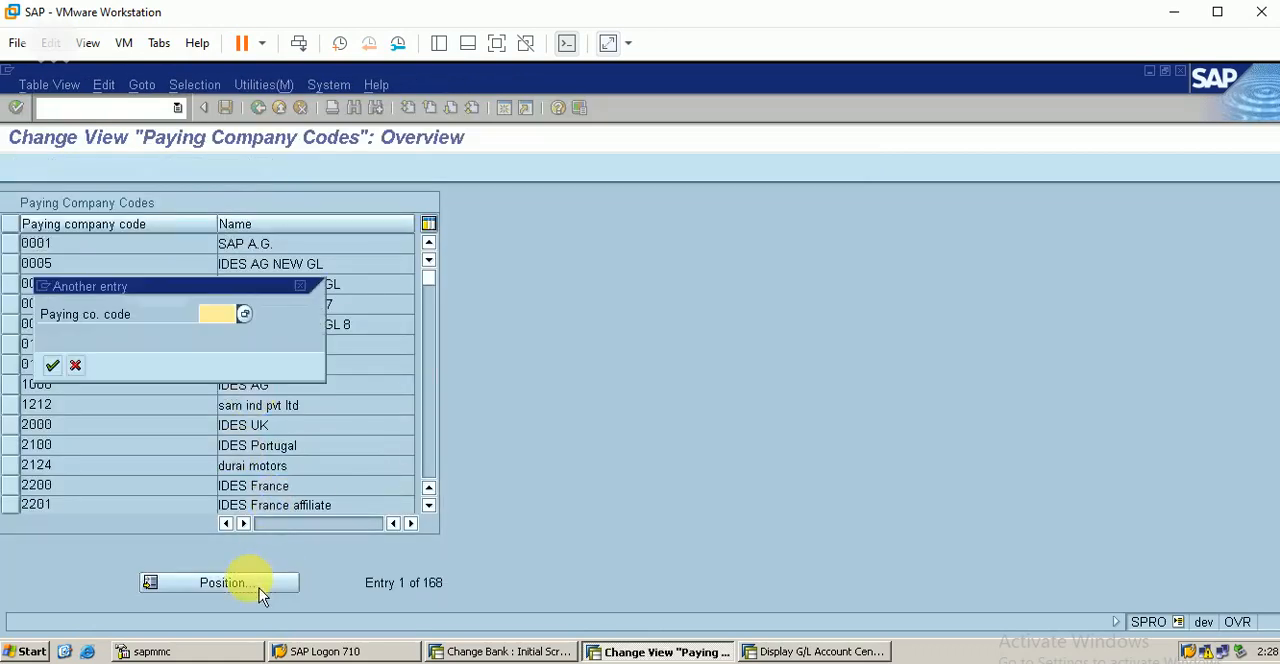
{"action": "type", "text": "BERP"}
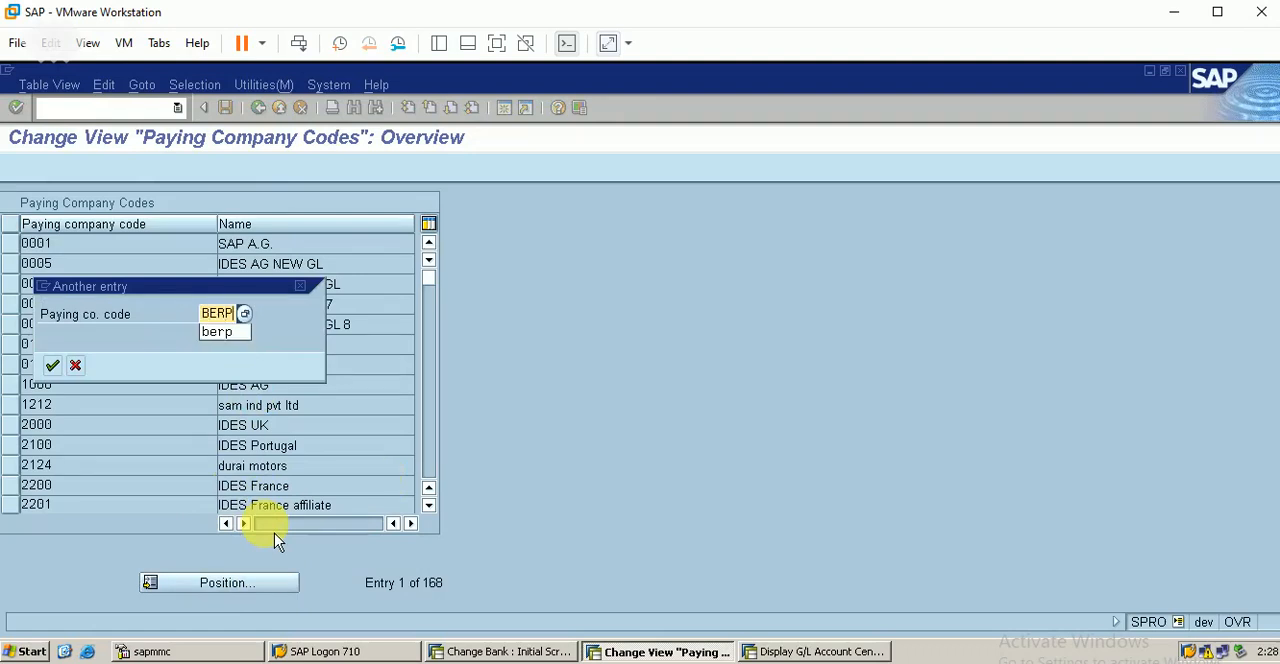
{"action": "key", "text": "Return"}
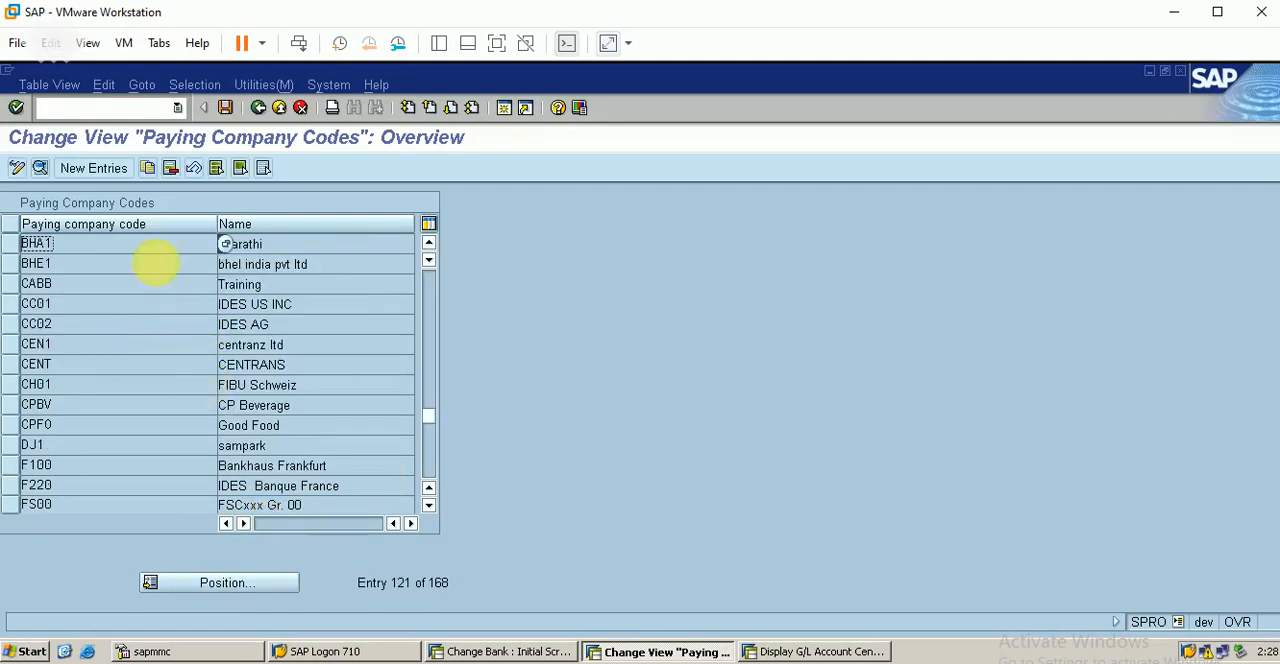
Step: Start a new entry for paying company code BERP without minimum payment amounts, and expand its form settings
{"action": "left_click", "coordinate": [102, 178]}
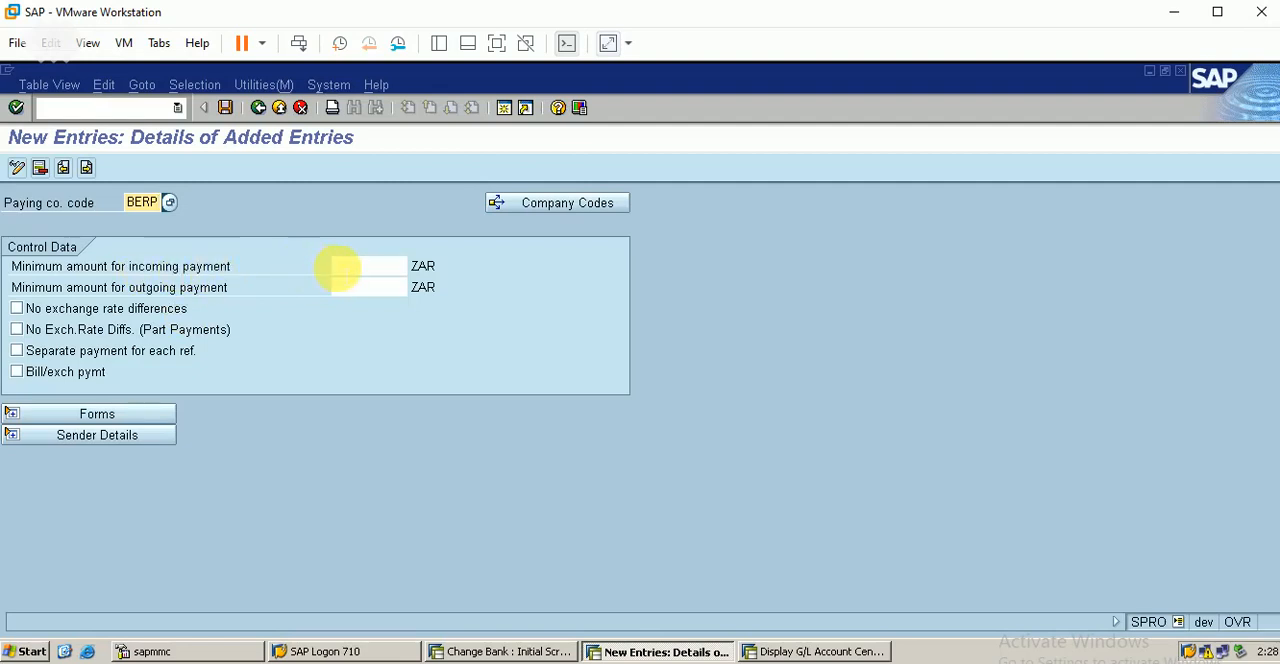
{"action": "left_click", "coordinate": [352, 268]}
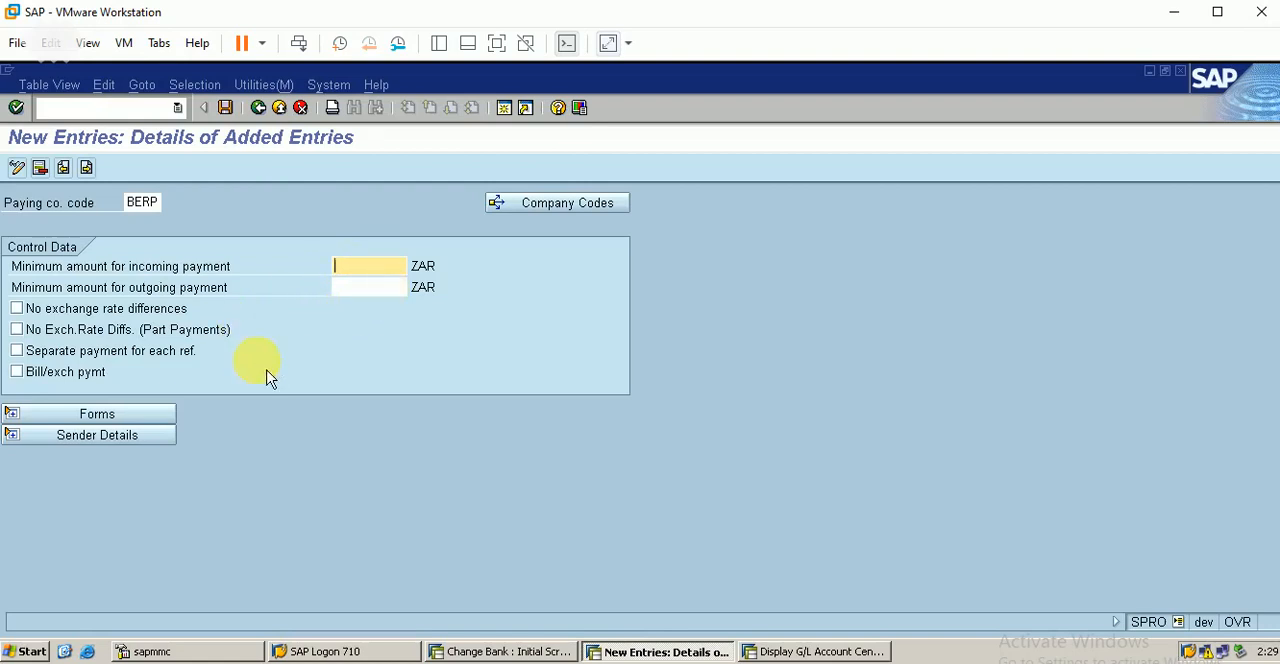
{"action": "left_click", "coordinate": [138, 418]}
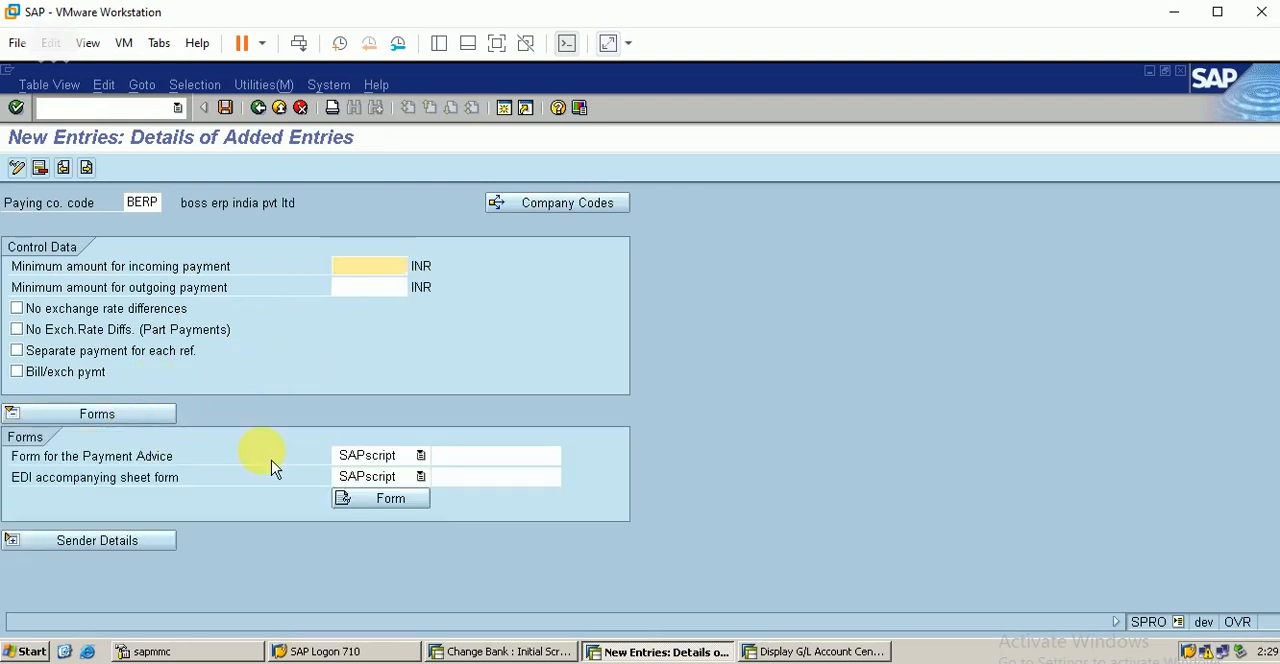
Step: Assign the USA Payment Advice Note, SAPscript form F110_US_AVIS, as the form for the payment advice
{"action": "left_click", "coordinate": [464, 457]}
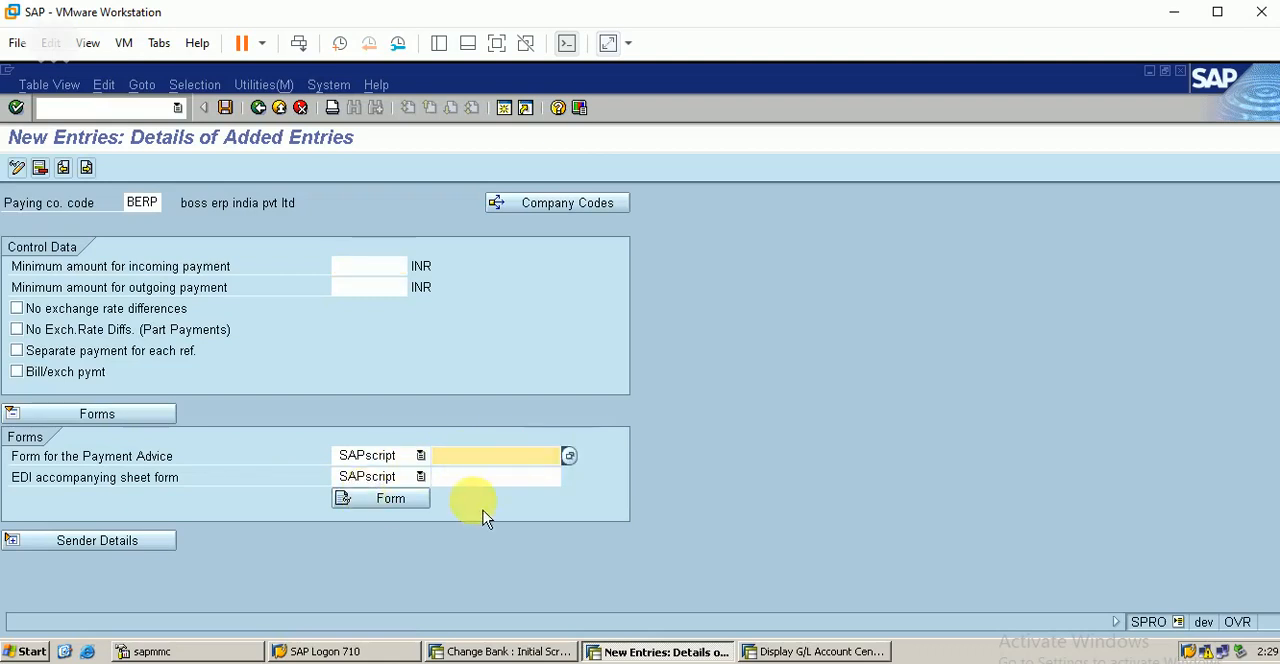
{"action": "left_click", "coordinate": [572, 456]}
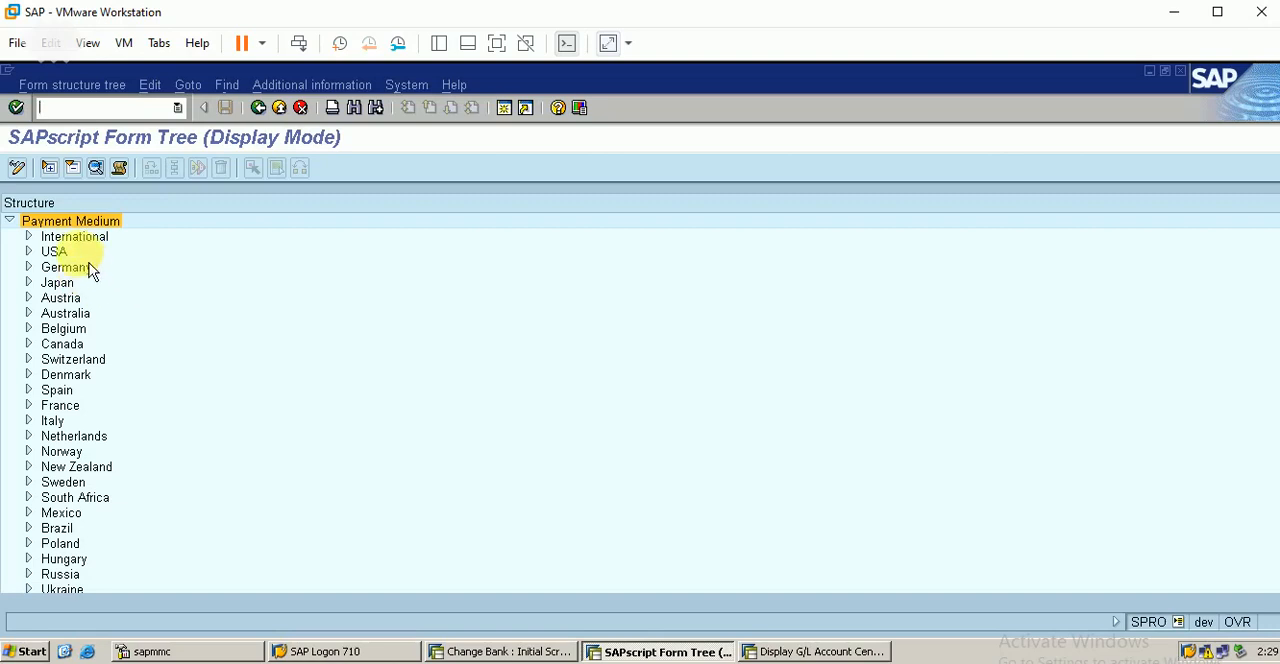
{"action": "left_click", "coordinate": [29, 251]}
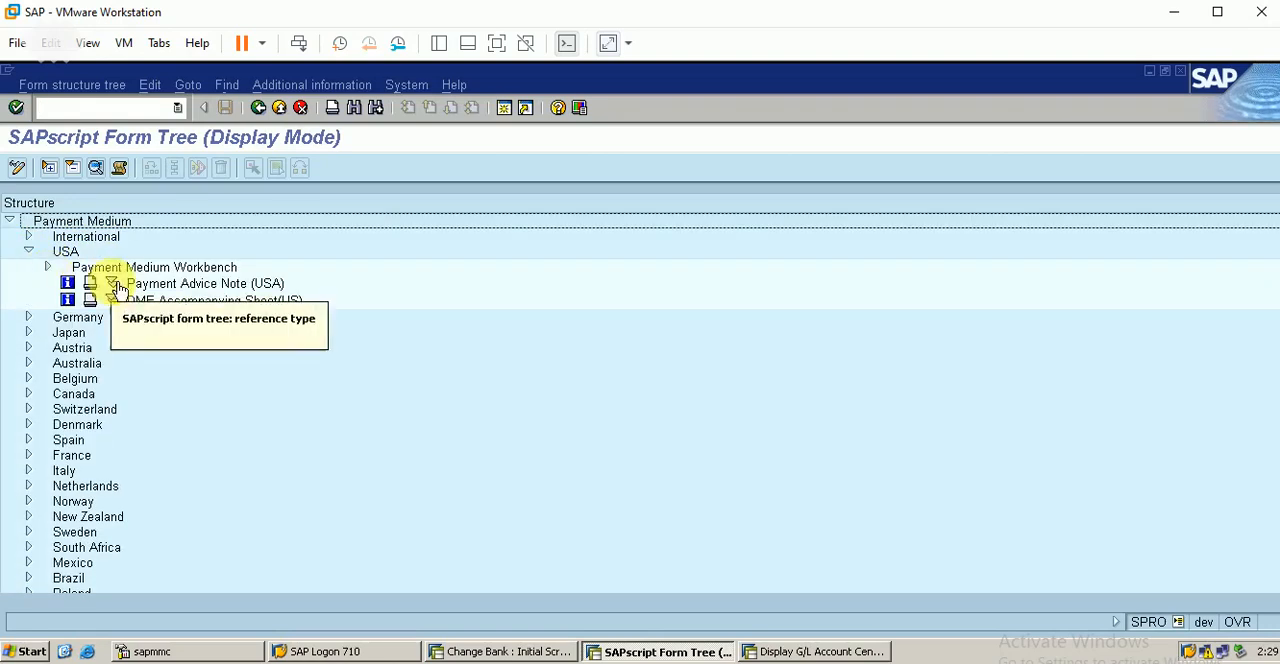
{"action": "left_click", "coordinate": [158, 285]}
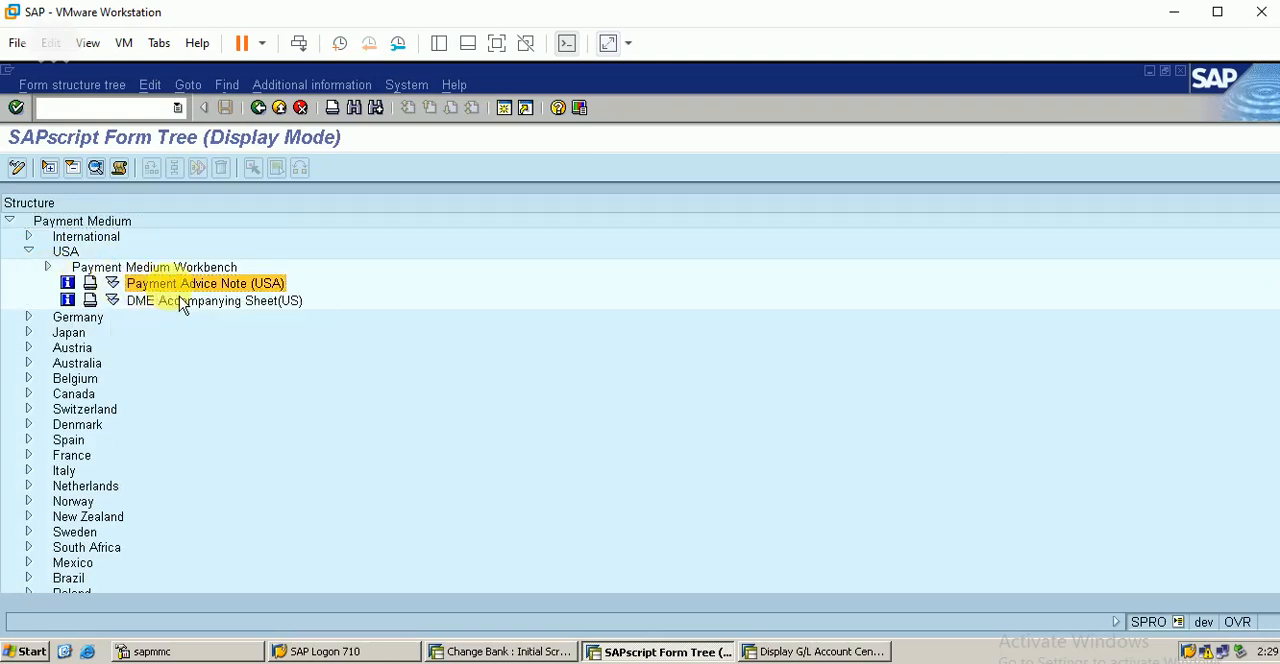
{"action": "double_click", "coordinate": [180, 291]}
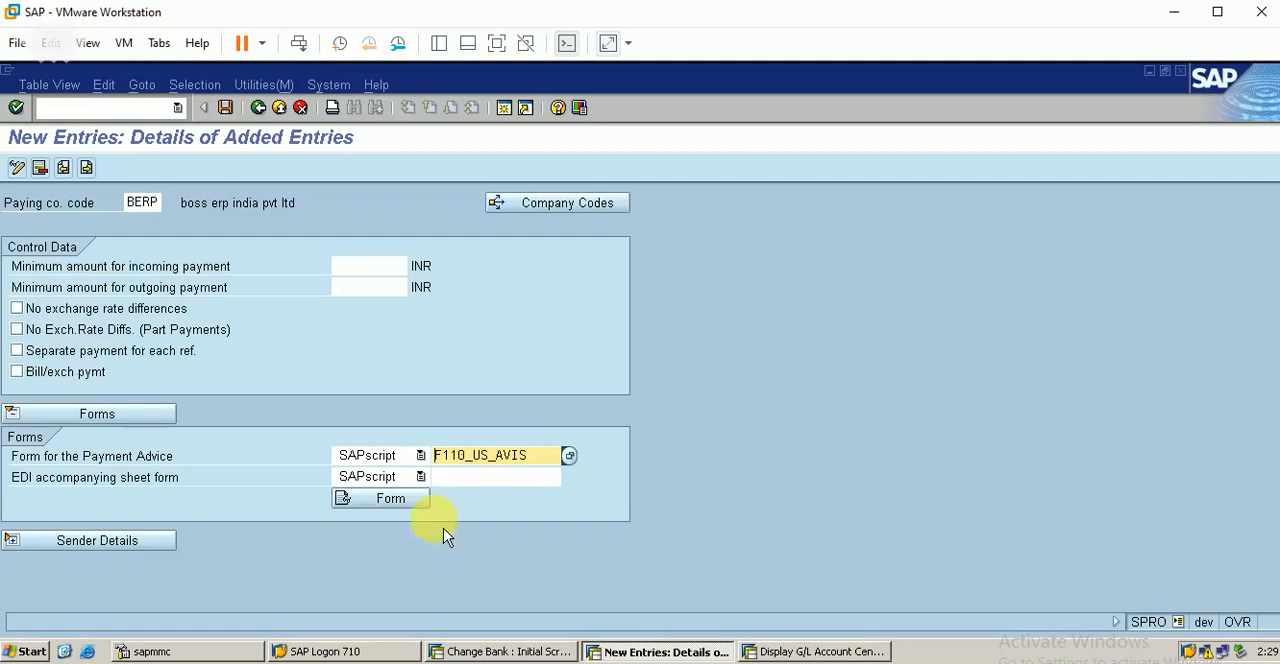
Step: Save the paying company code entry for BERP with its customizing request and return to the implementation guide
{"action": "left_click", "coordinate": [225, 107]}
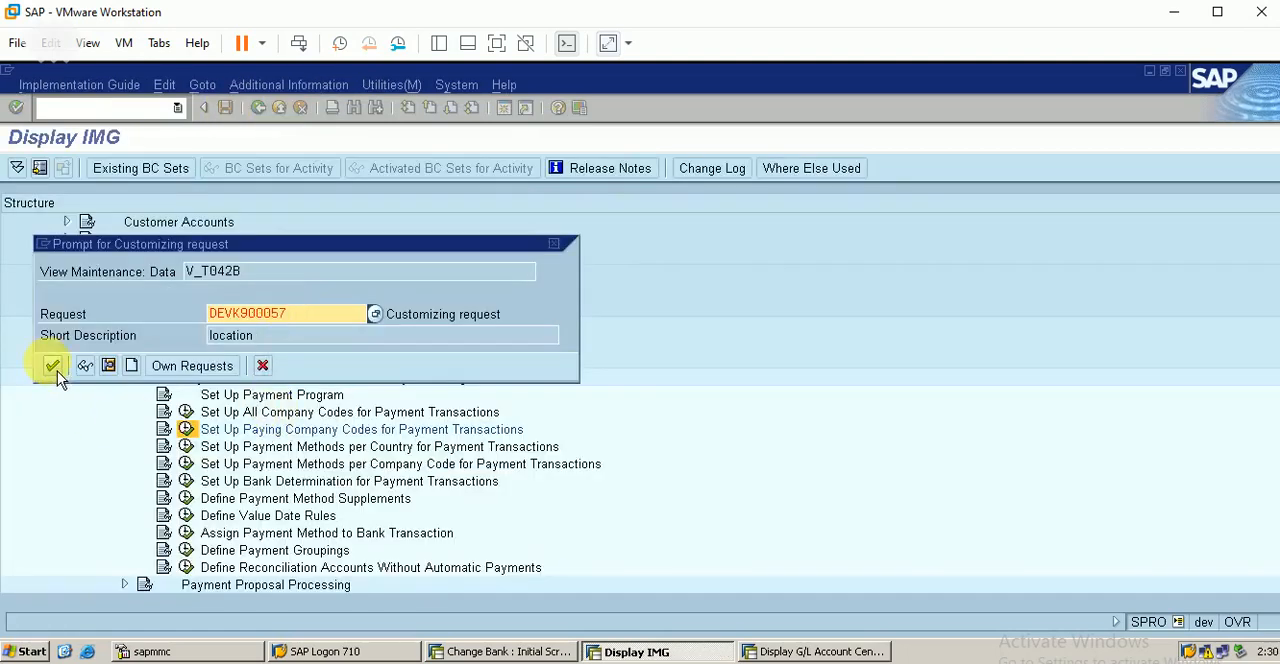
{"action": "left_click", "coordinate": [52, 366]}
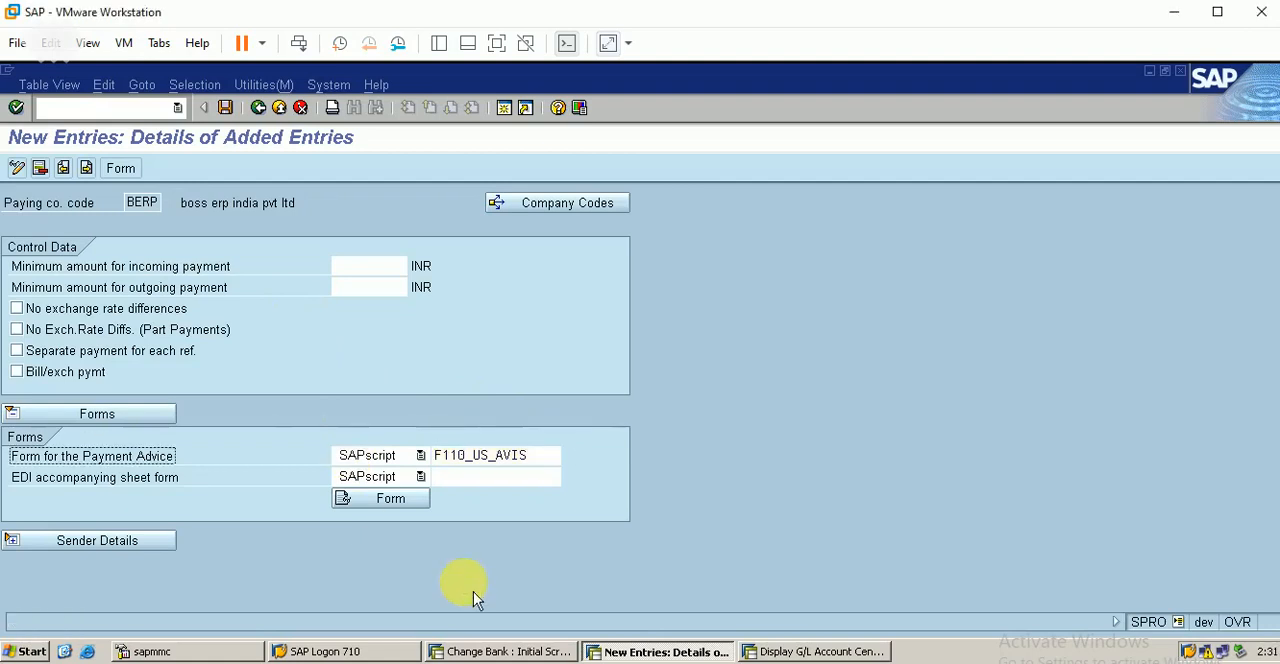
{"action": "left_click", "coordinate": [260, 110]}
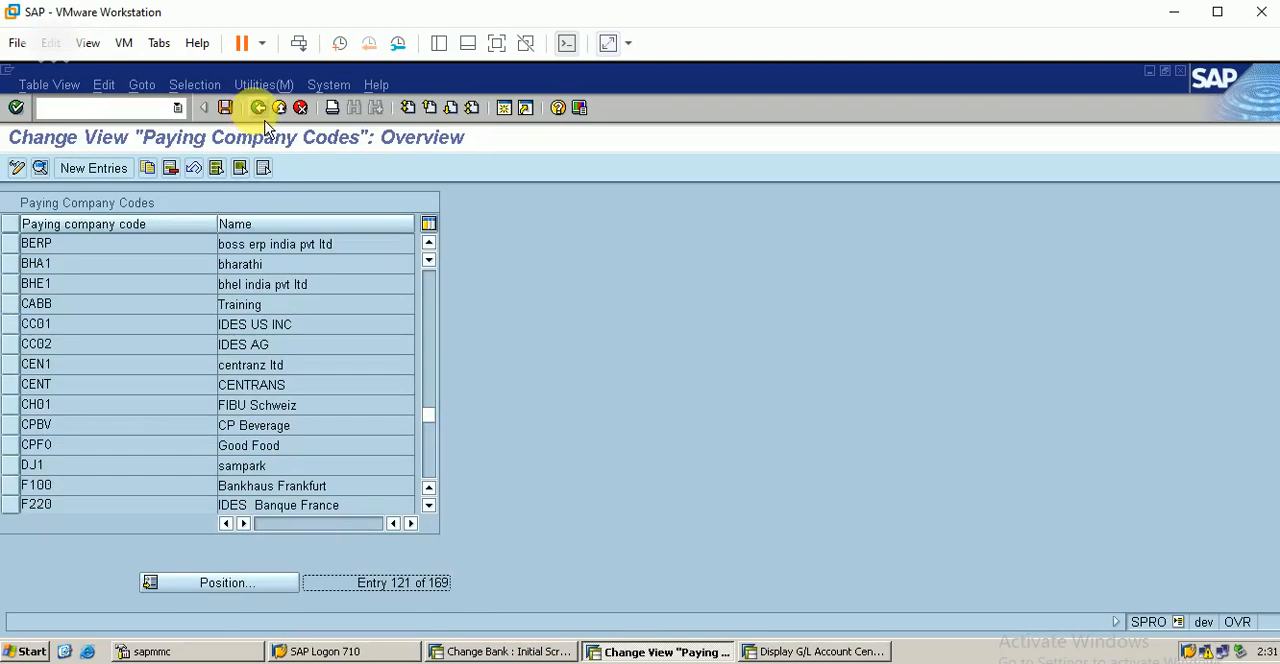
{"action": "left_click", "coordinate": [260, 110]}
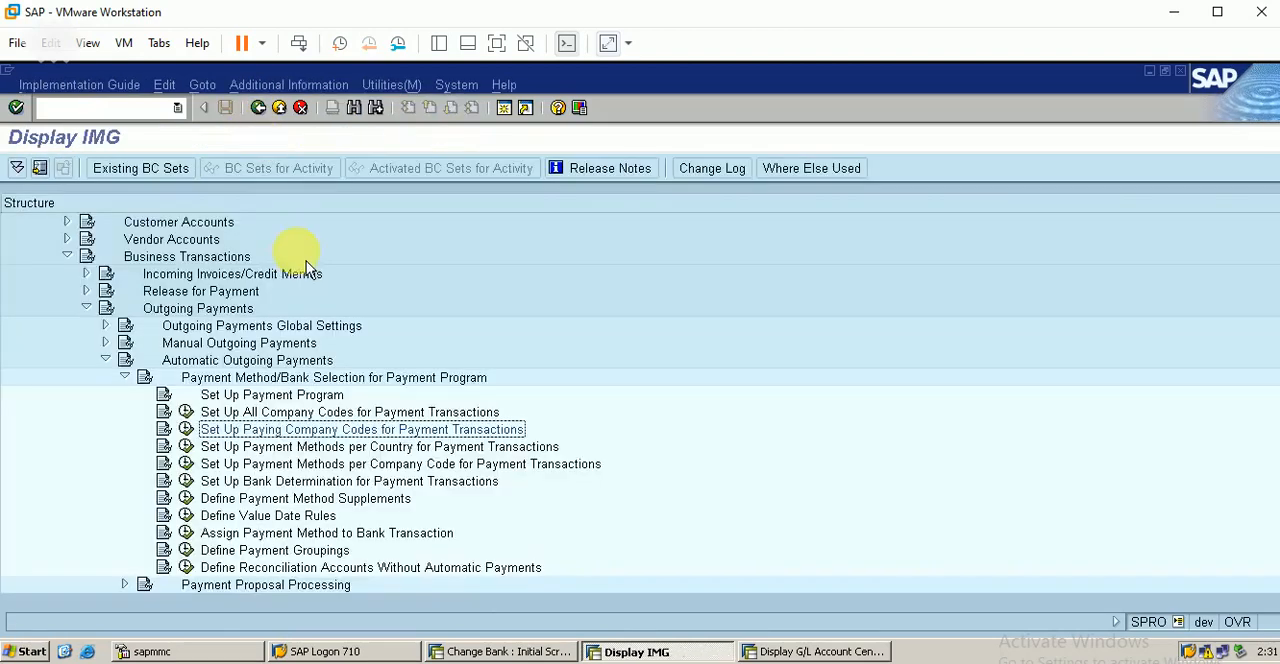
Step: Open Set Up Payment Methods per Country for Payment Transactions and select the cheque payment method C of India
{"action": "left_click", "coordinate": [295, 446]}
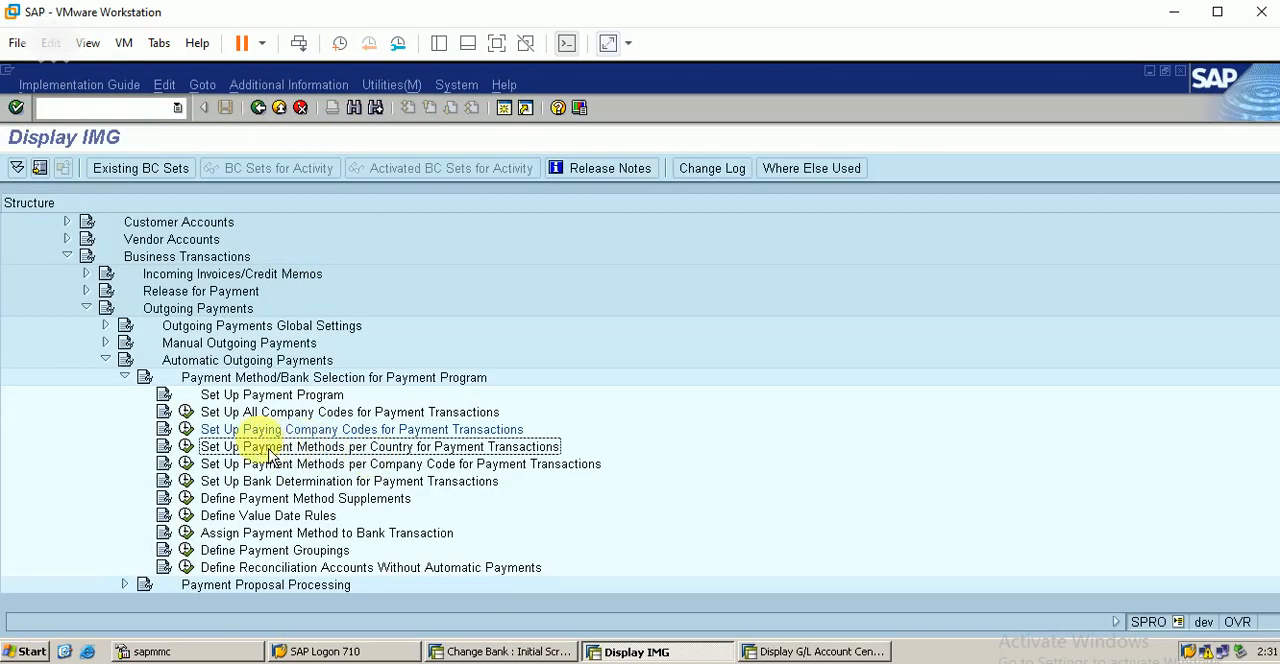
{"action": "left_click", "coordinate": [185, 446]}
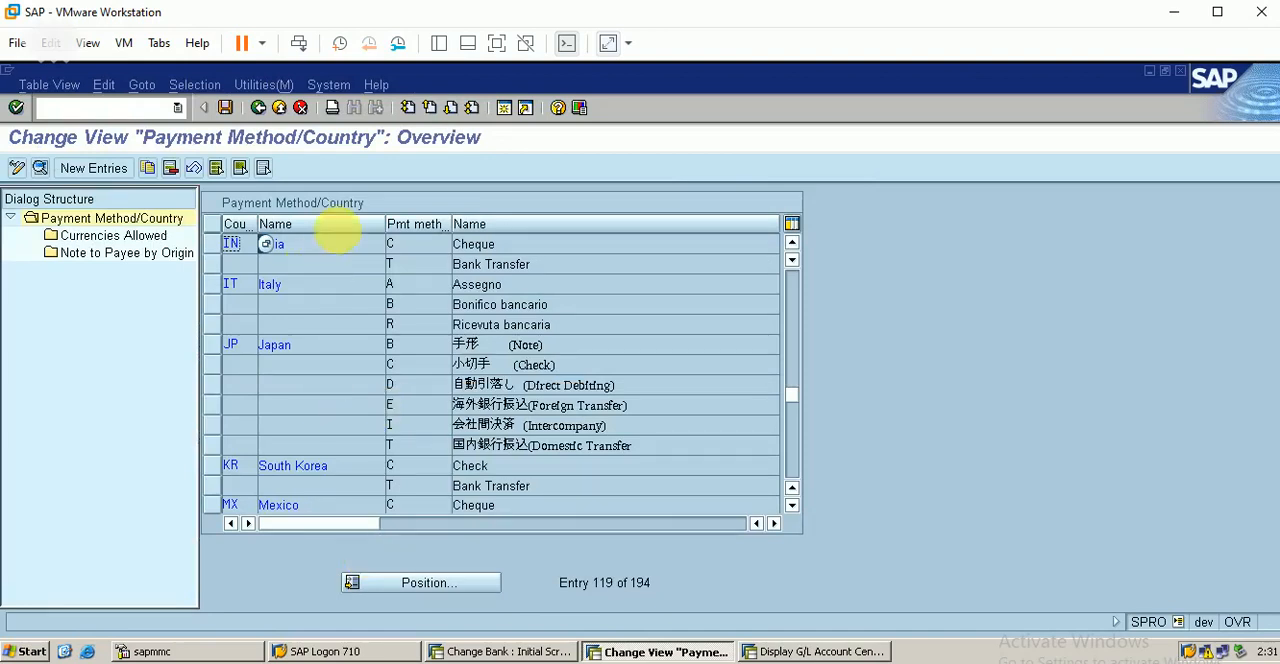
{"action": "left_click", "coordinate": [271, 244]}
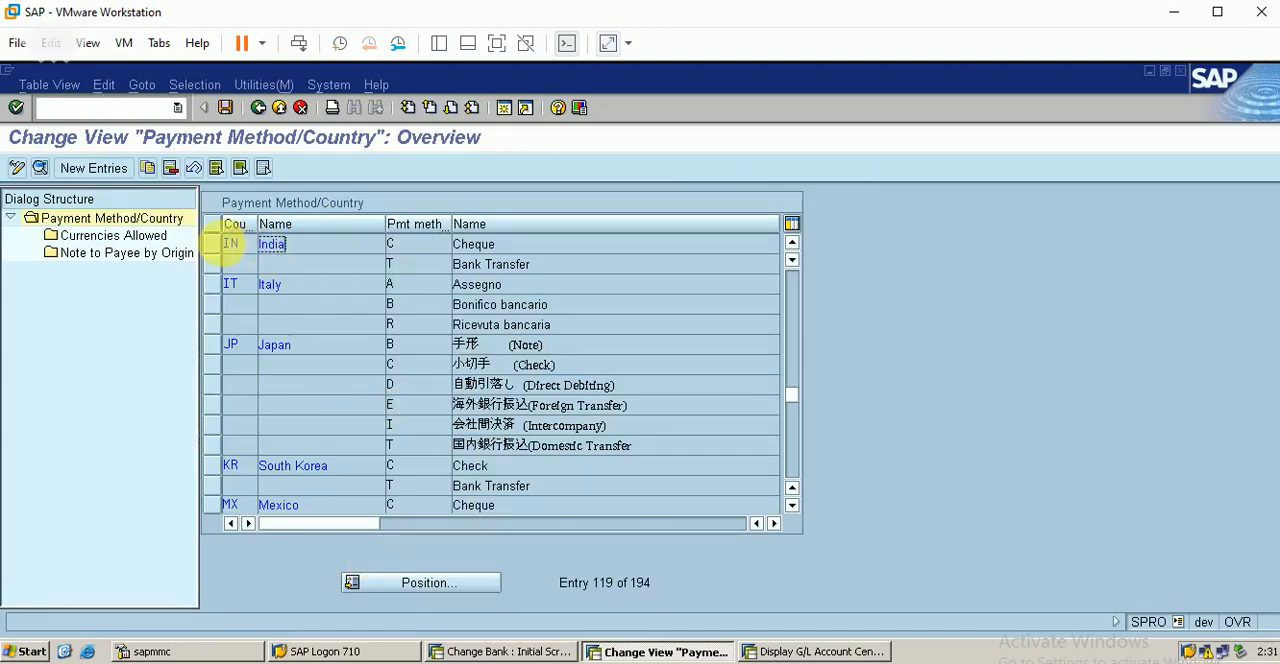
{"action": "left_click", "coordinate": [228, 250]}
{"action": "left_click", "coordinate": [266, 244]}
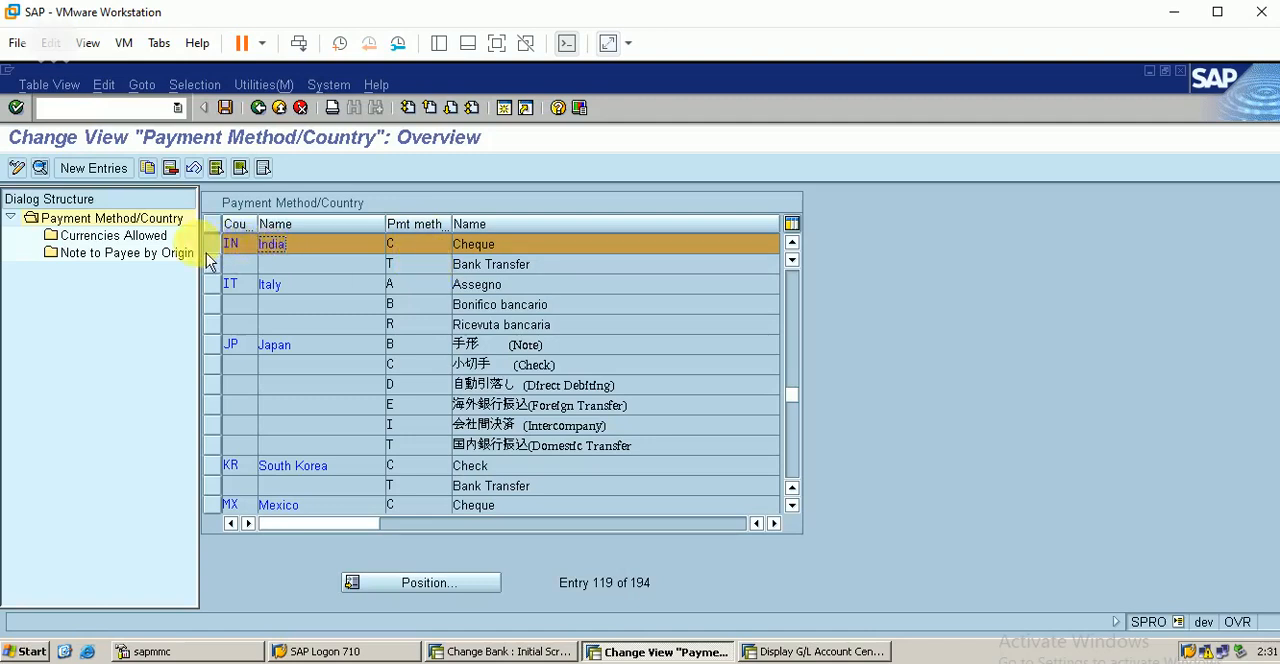
Step: Check the currencies allowed for India's cheque payment method and return to the implementation guide
{"action": "double_click", "coordinate": [156, 243]}
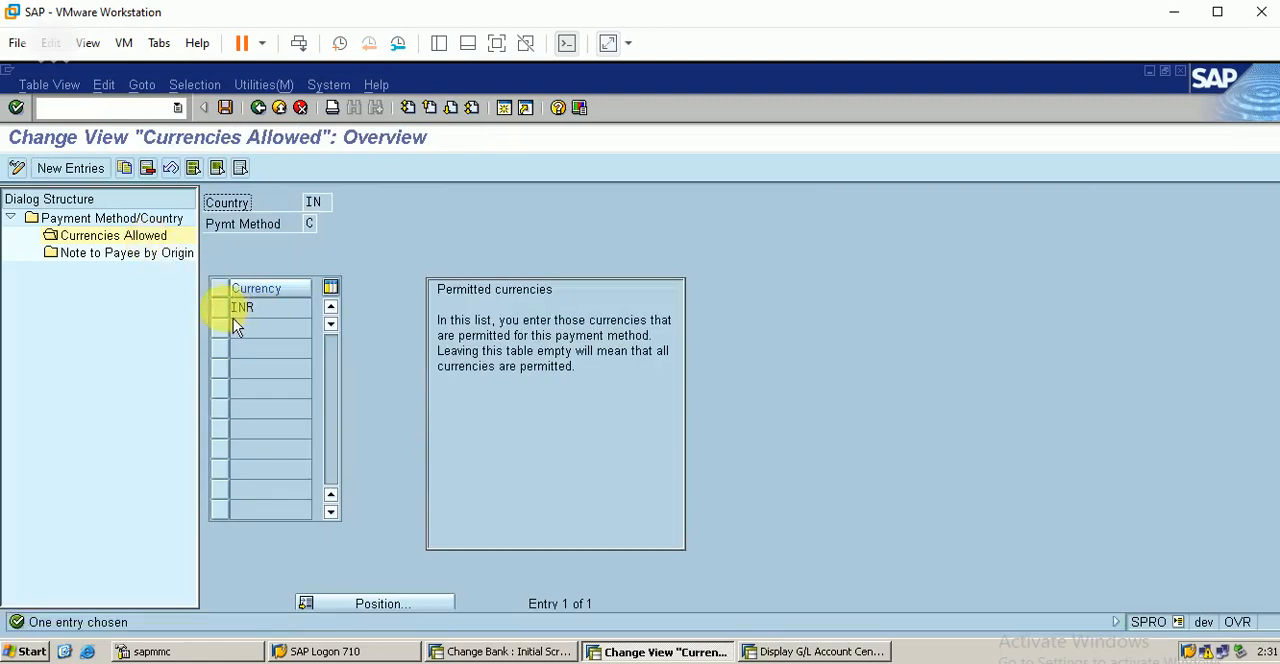
{"action": "left_click", "coordinate": [227, 316]}
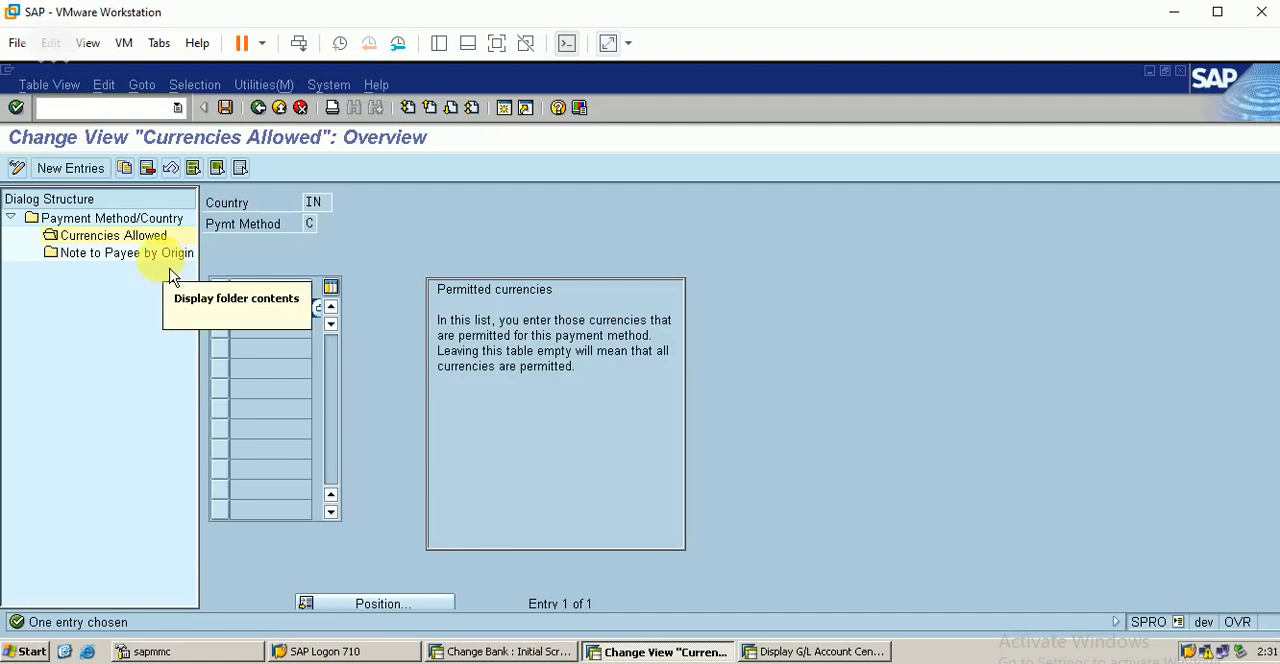
{"action": "left_click", "coordinate": [225, 107]}
{"action": "left_click", "coordinate": [258, 107]}
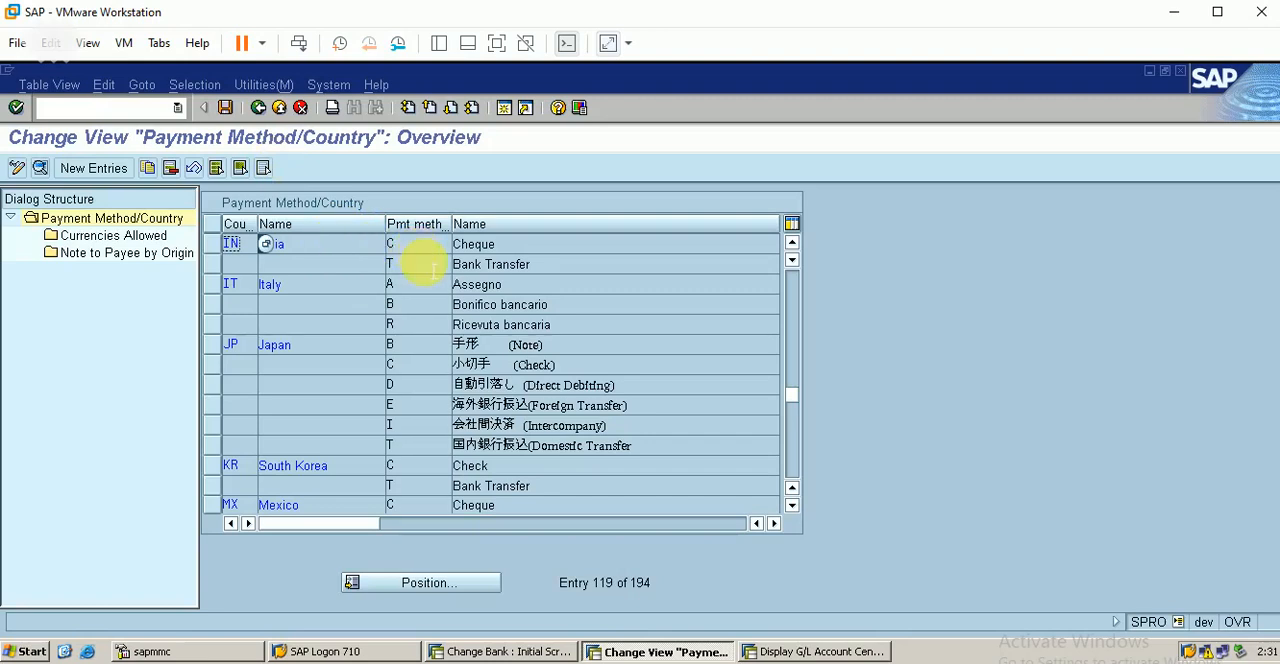
{"action": "left_click", "coordinate": [258, 107]}
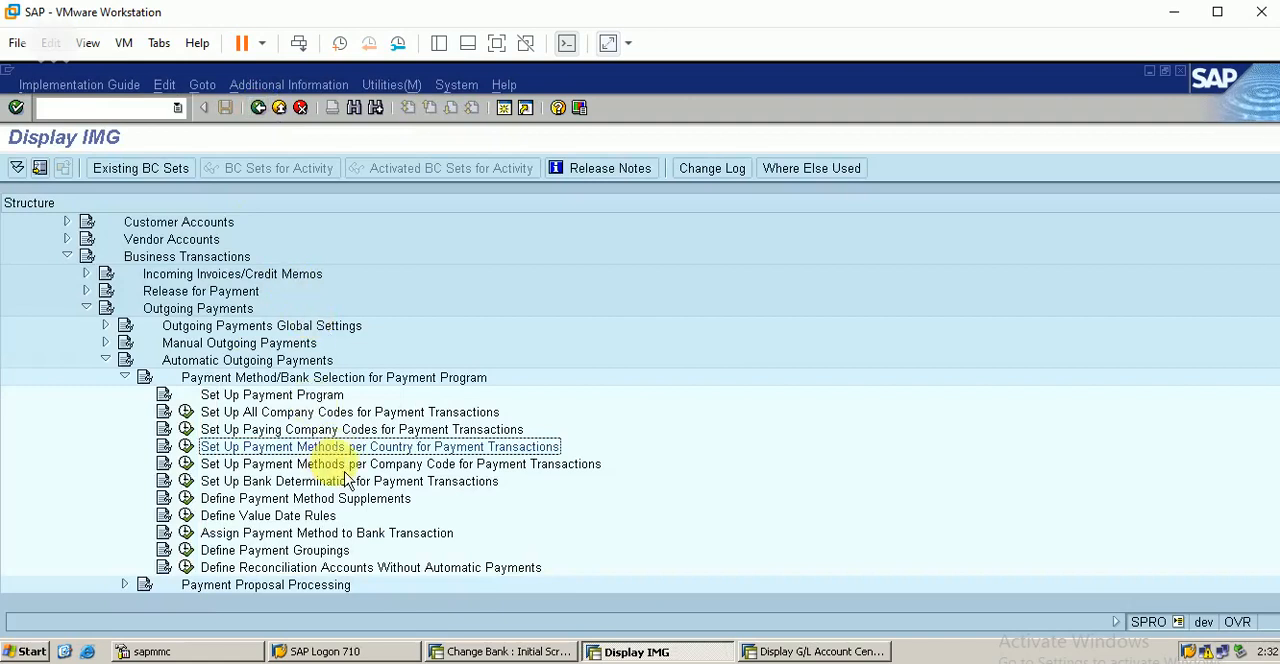
Step: Open Set Up Payment Methods per Company Code for Payment Transactions and look up paying company code BERP
{"action": "left_click", "coordinate": [284, 466]}
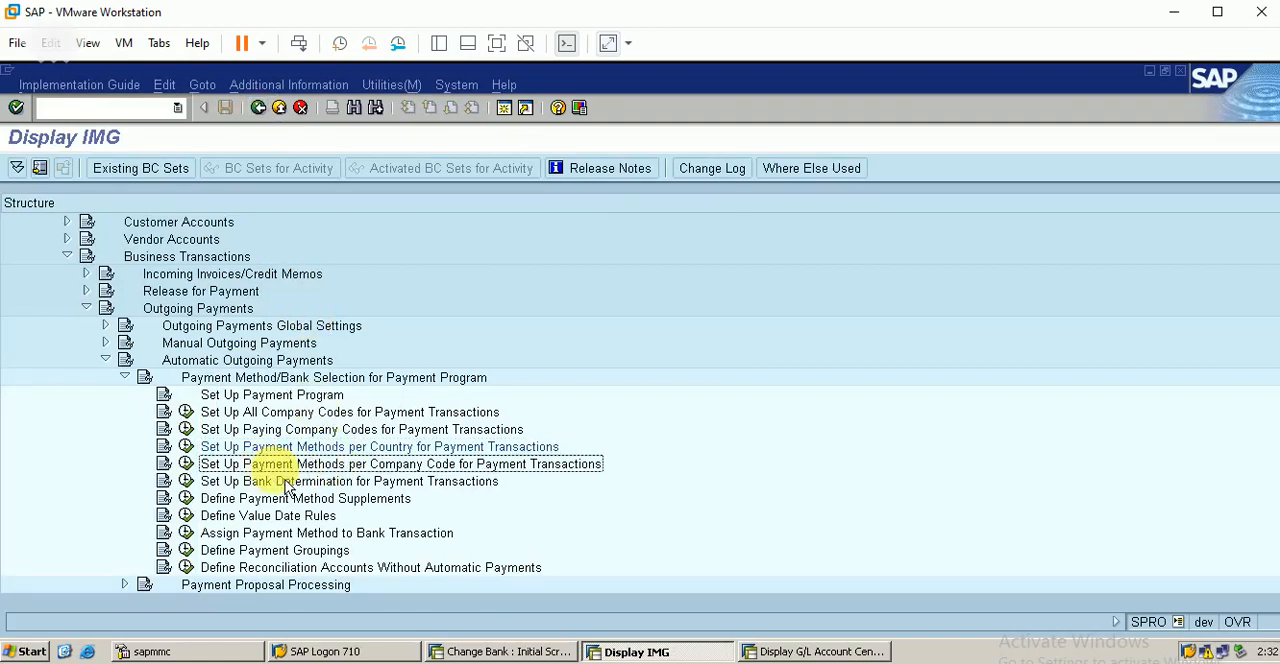
{"action": "left_click", "coordinate": [185, 464]}
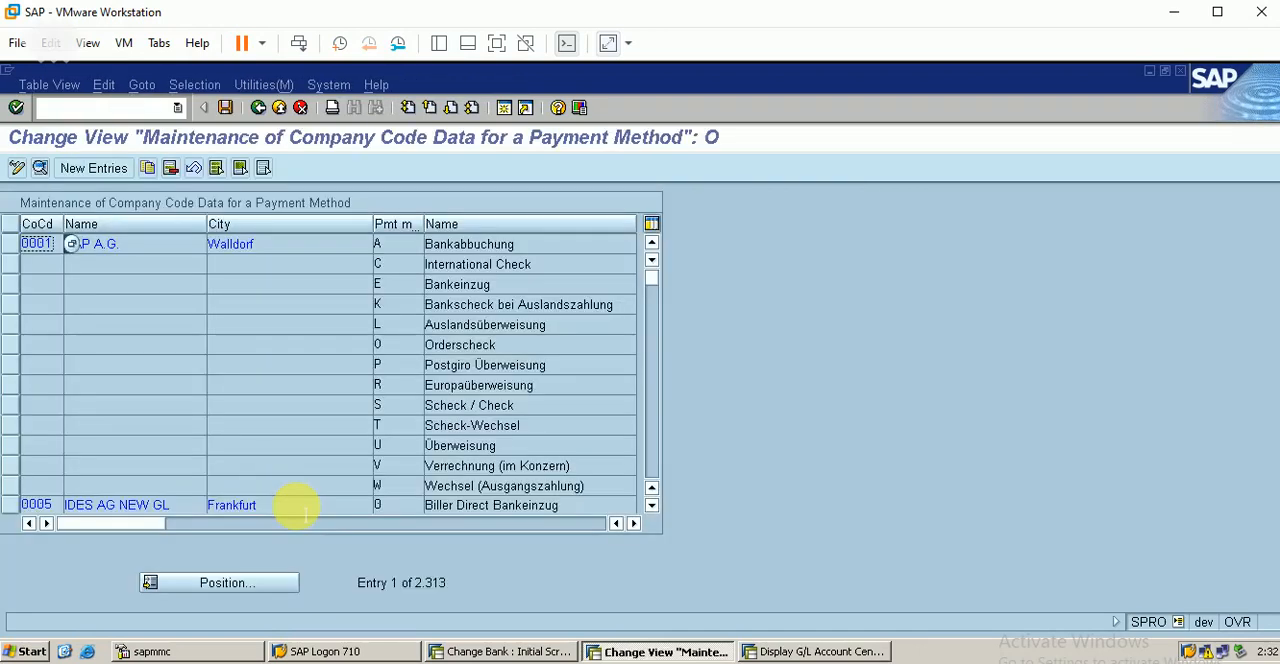
{"action": "left_click", "coordinate": [272, 588]}
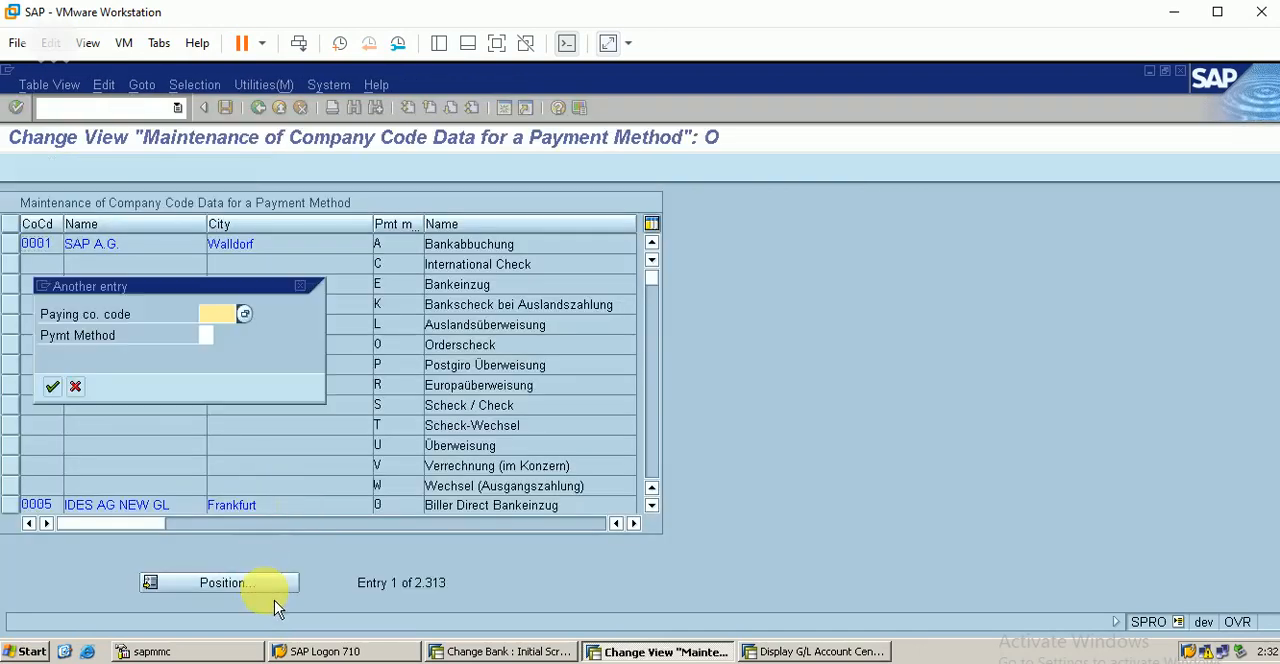
{"action": "type", "text": "BHA1"}
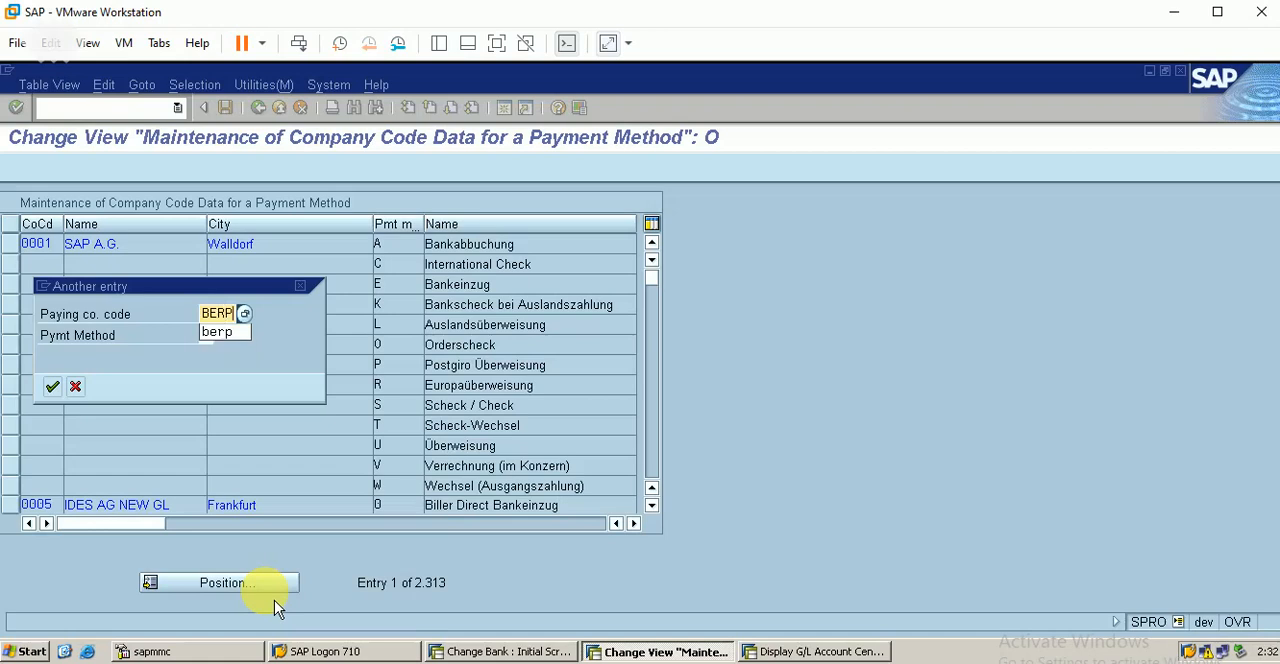
{"action": "key", "text": "Return"}
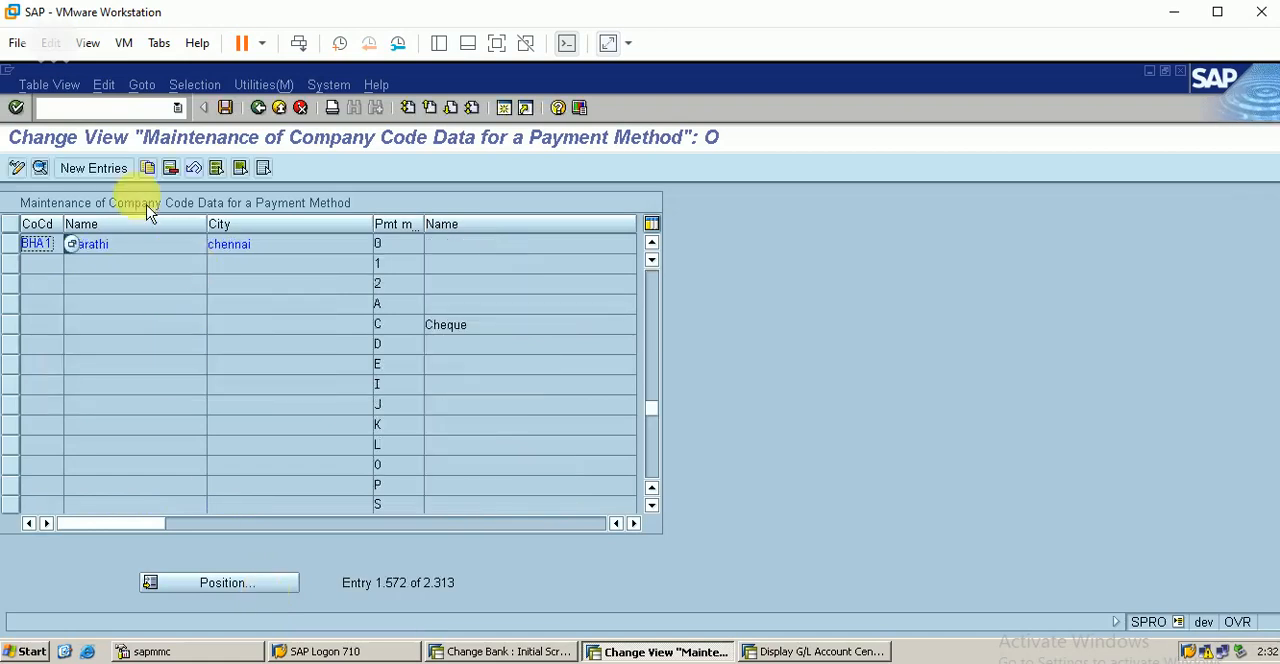
Step: Create a new payment method entry for paying company code BERP with payment method C, leaving single payment for marked item unselected
{"action": "left_click", "coordinate": [117, 178]}
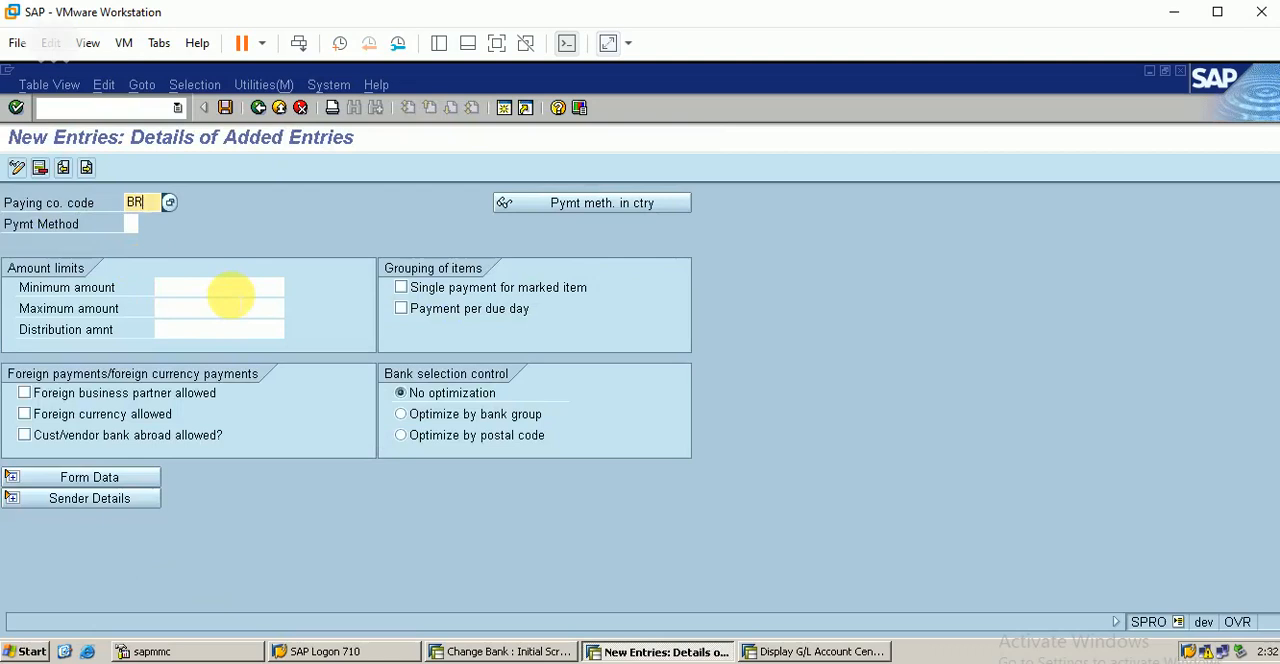
{"action": "type", "text": "BERP"}
{"action": "left_click", "coordinate": [133, 225]}
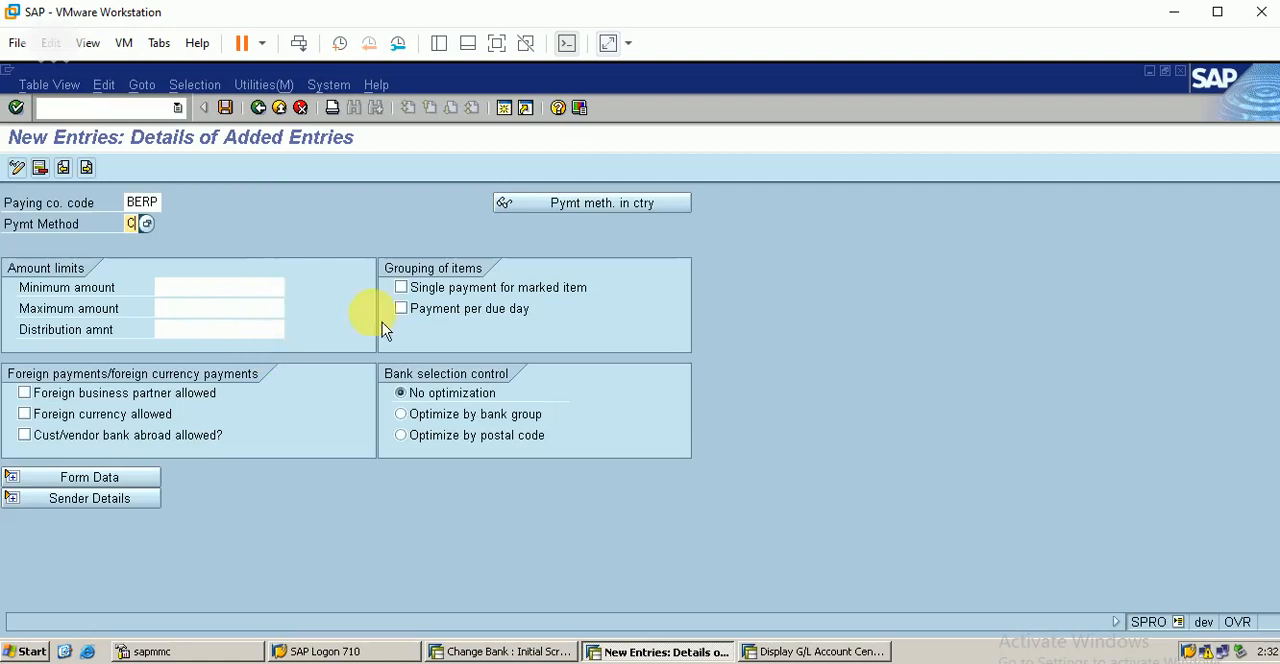
{"action": "left_click", "coordinate": [470, 296]}
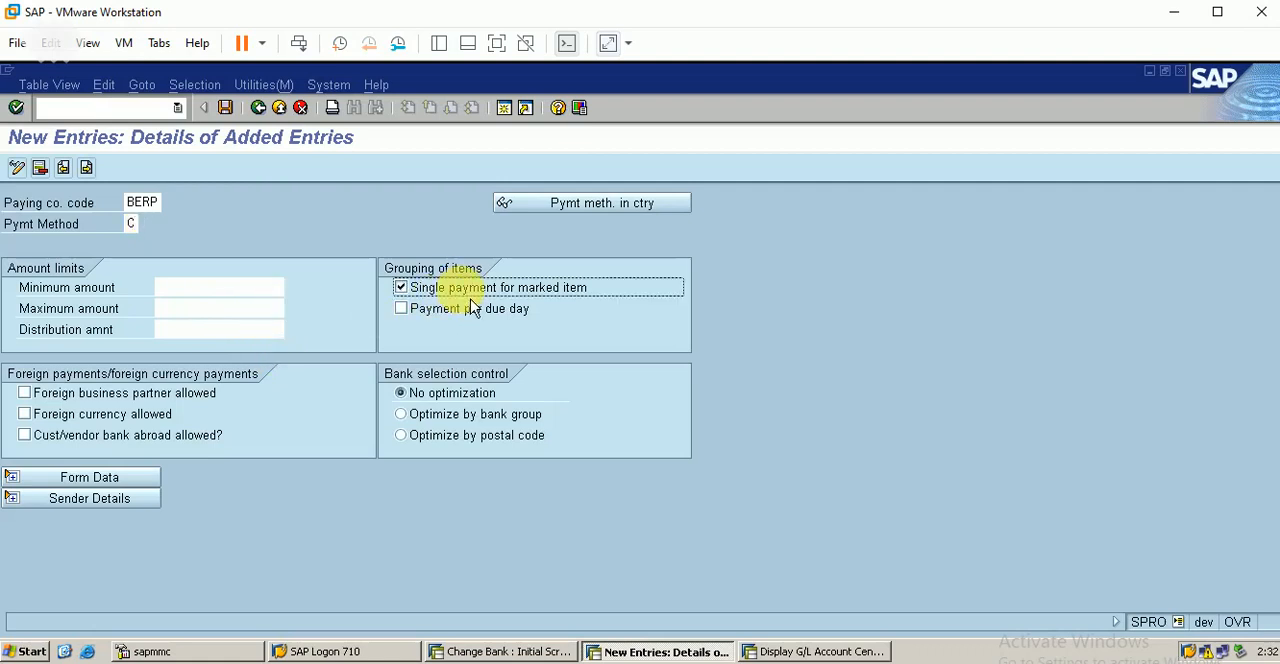
{"action": "left_click", "coordinate": [403, 289]}
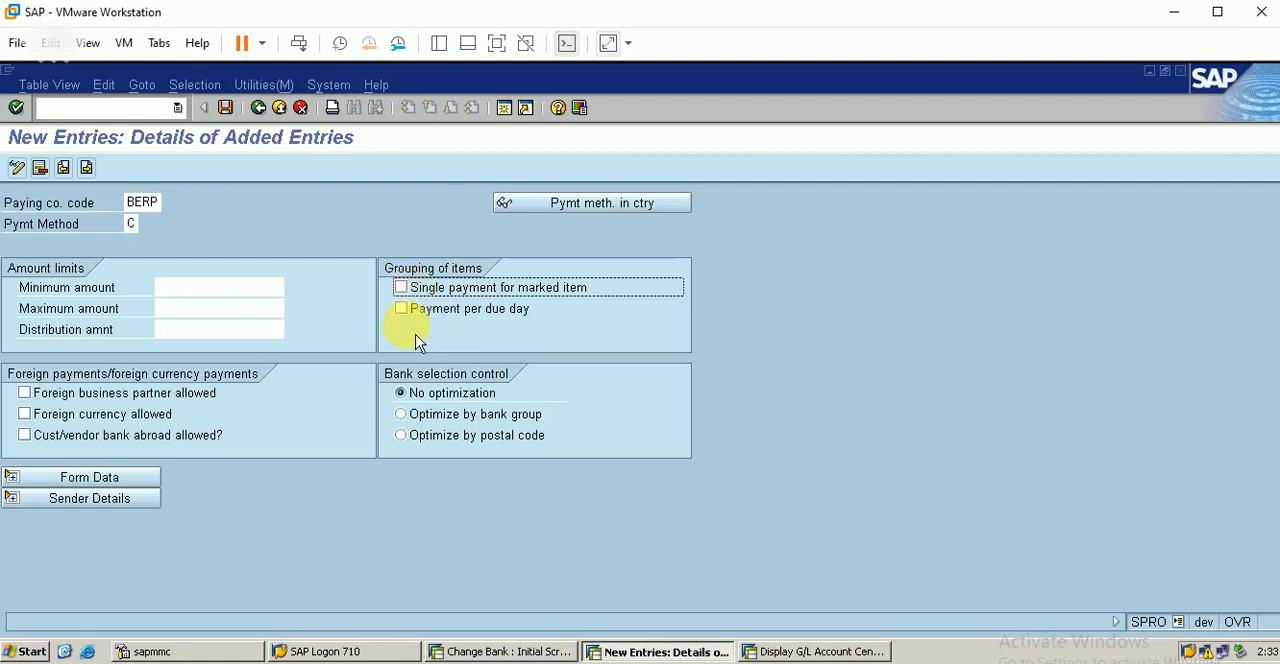
Step: Assign the USA SAPscript form F110_US_AVIS as the form for the payment medium in the form data
{"action": "left_click", "coordinate": [127, 479]}
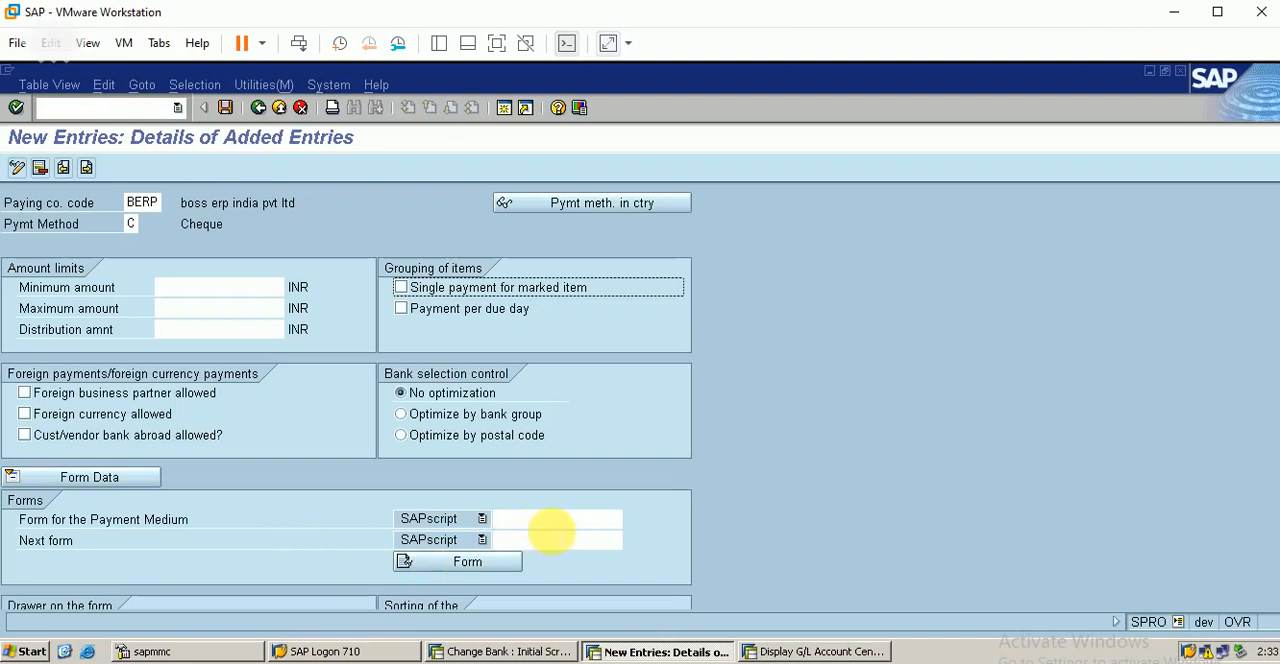
{"action": "left_click", "coordinate": [560, 520]}
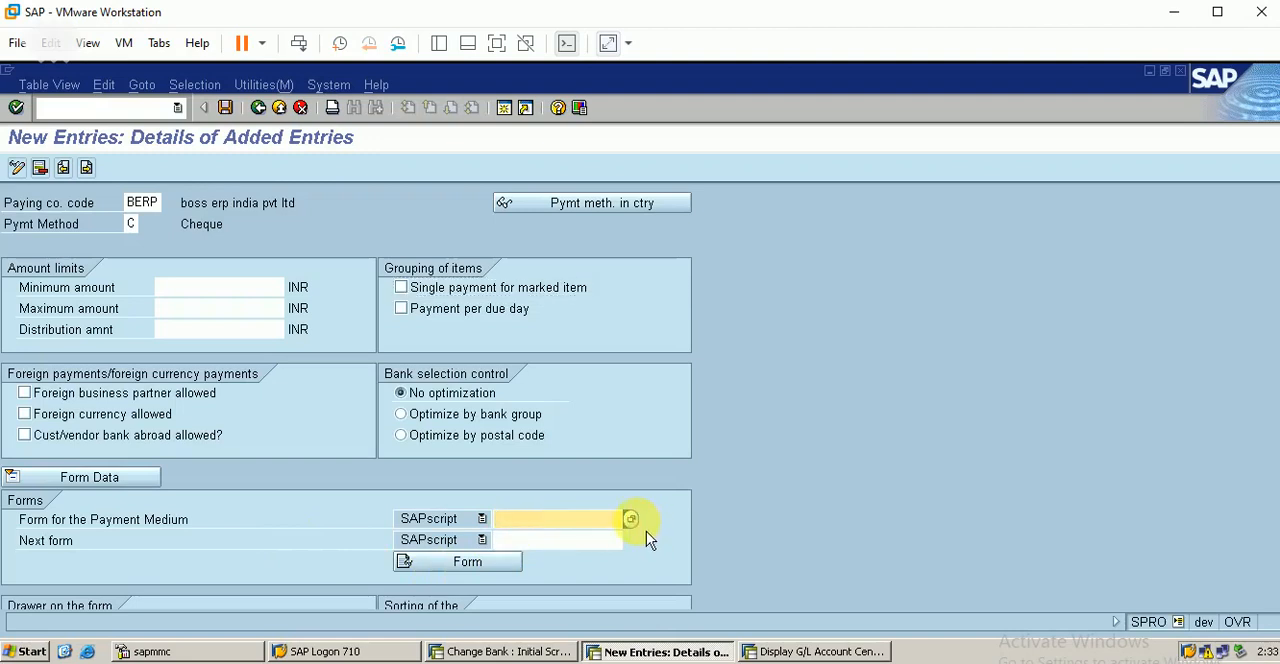
{"action": "left_click", "coordinate": [630, 519]}
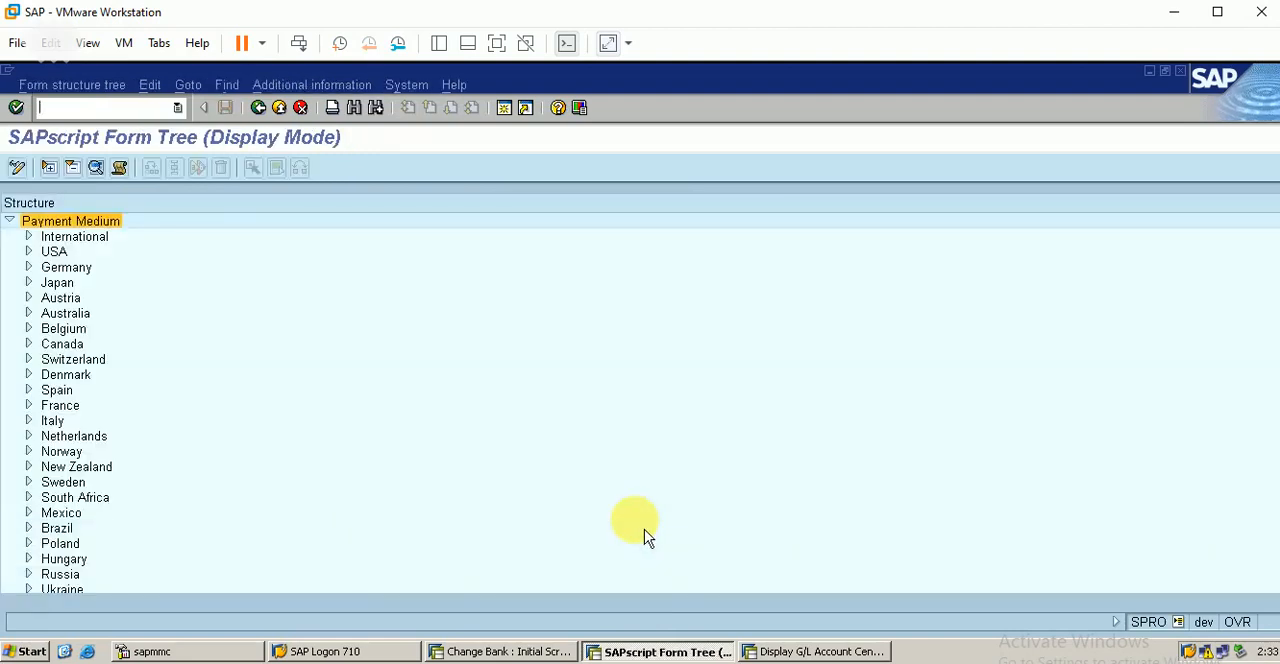
{"action": "left_click", "coordinate": [28, 251]}
{"action": "double_click", "coordinate": [165, 288]}
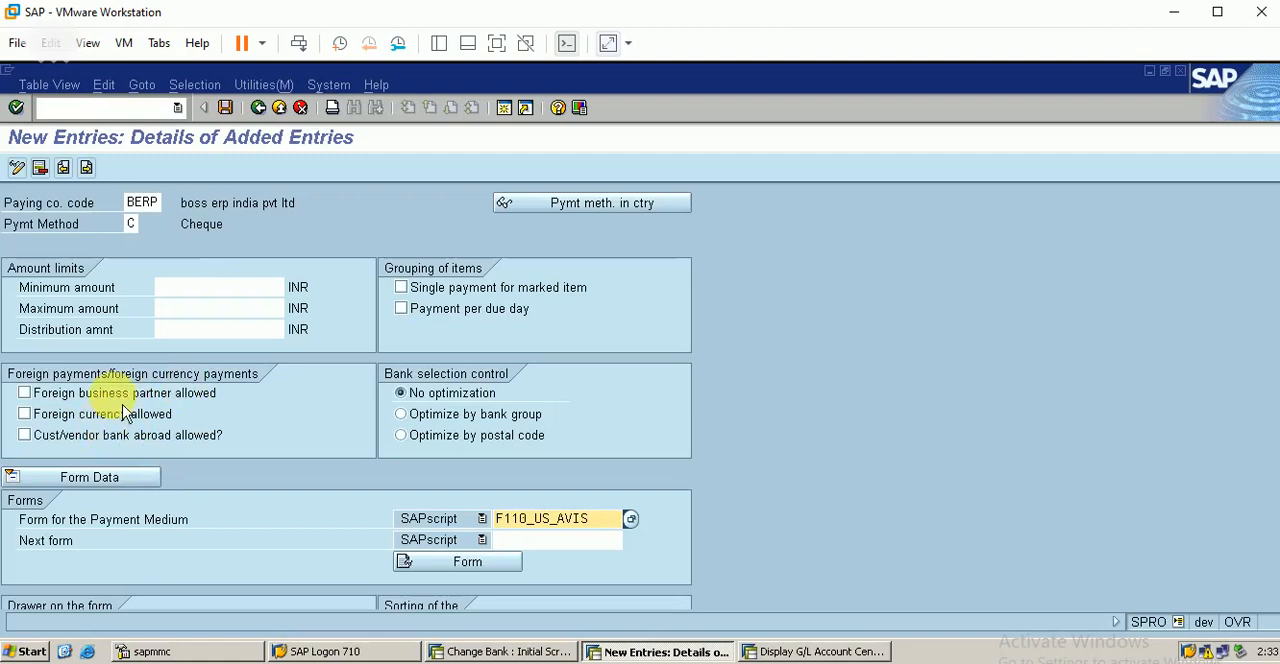
Step: Save the cheque payment method entry for BERP with its customizing request and return to the implementation guide
{"action": "left_click", "coordinate": [226, 108]}
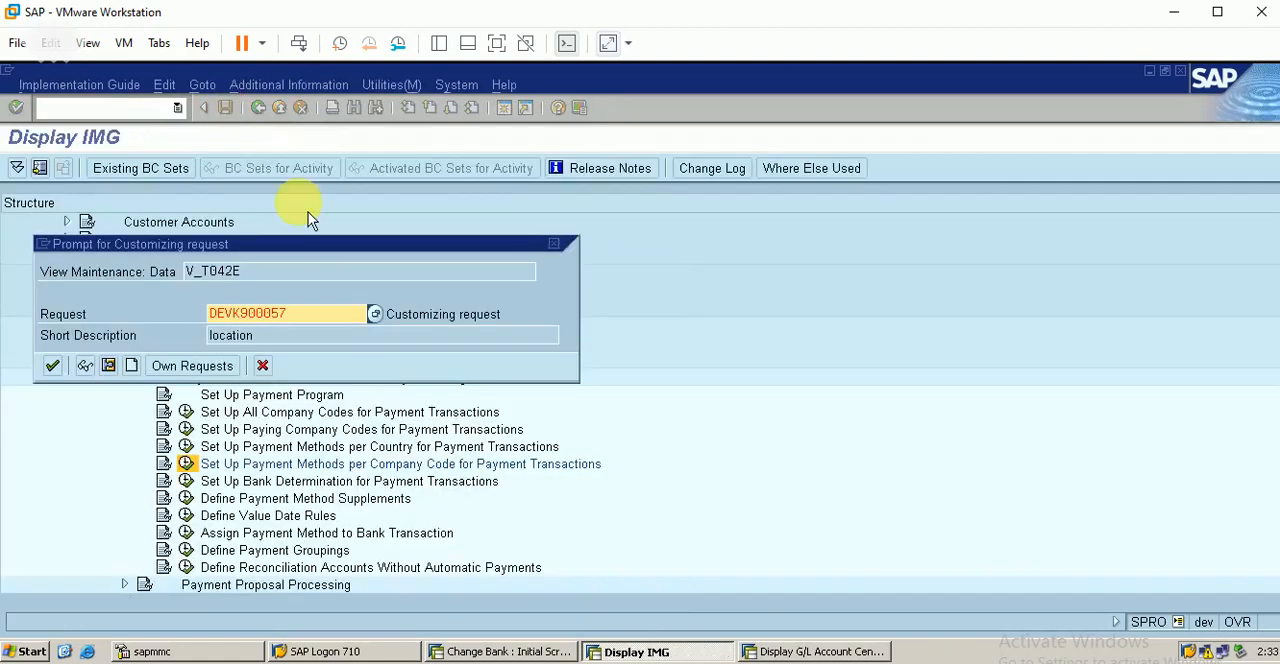
{"action": "left_click", "coordinate": [52, 366]}
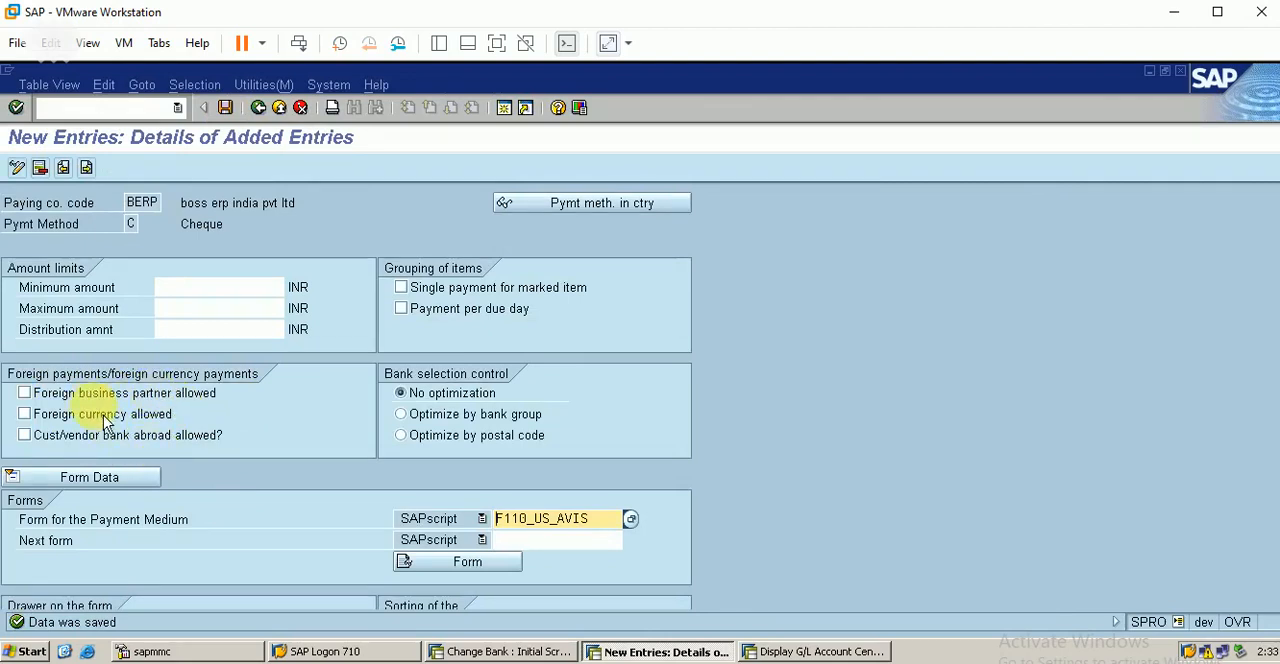
{"action": "left_click", "coordinate": [257, 107]}
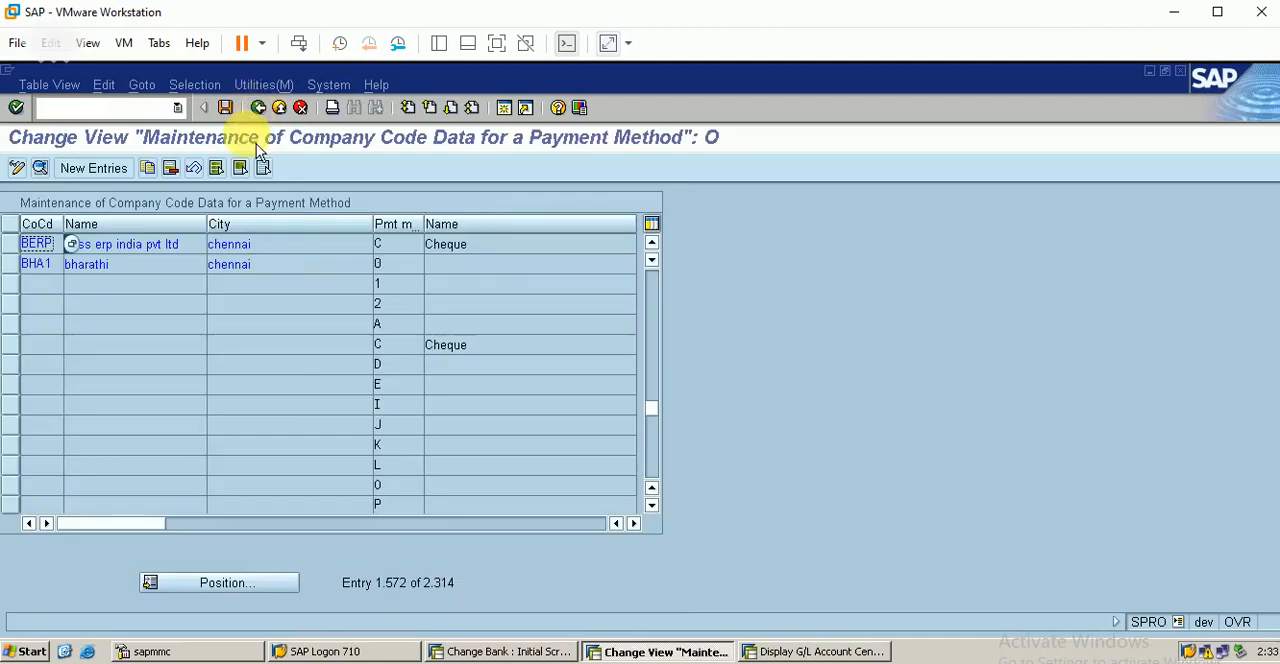
{"action": "left_click", "coordinate": [16, 245]}
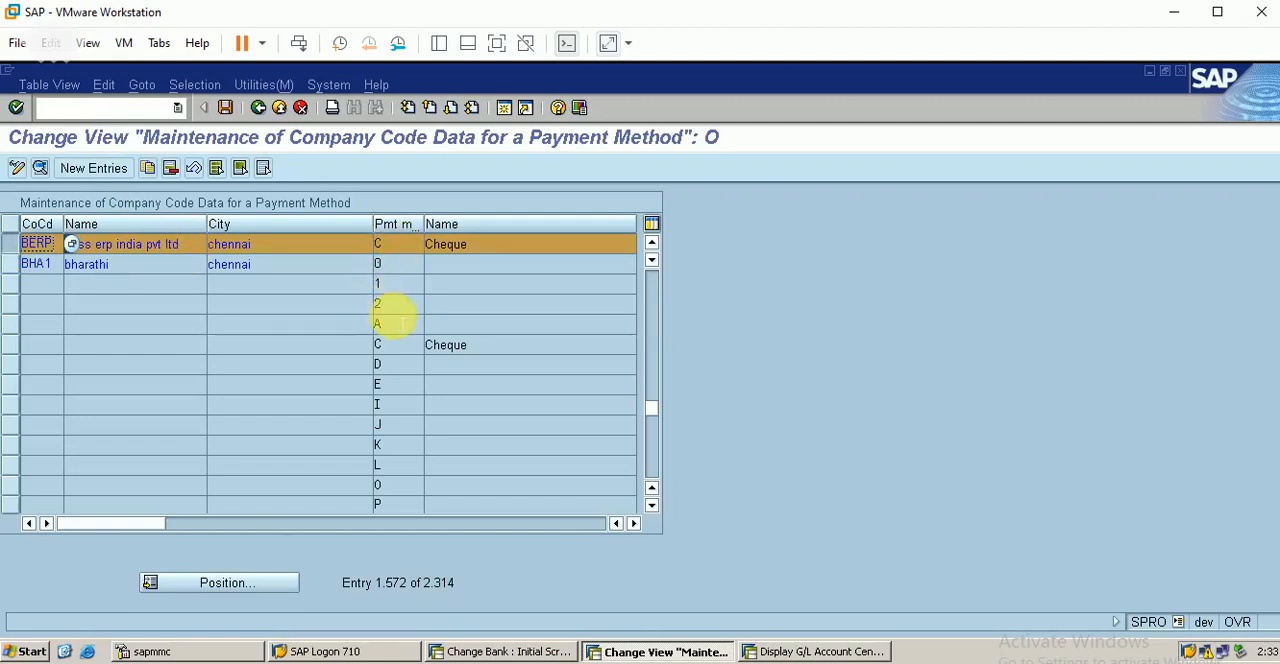
{"action": "left_click", "coordinate": [258, 107]}
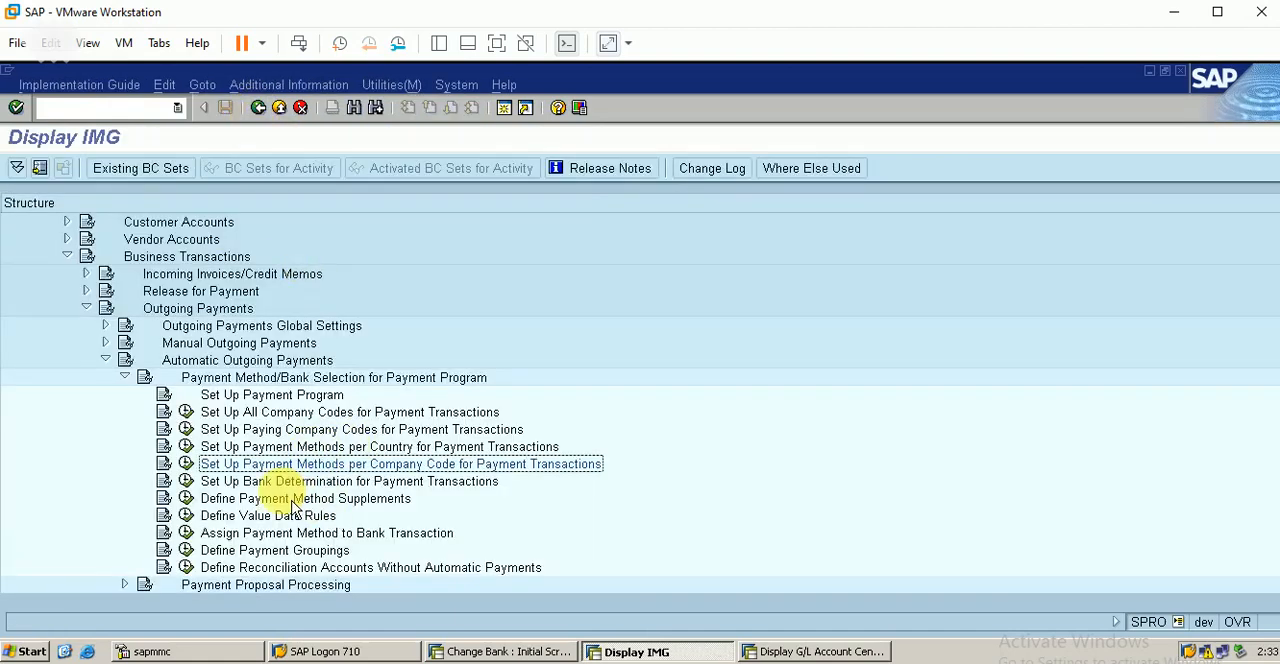
Step: Open Set Up Bank Determination for Payment Transactions, look up paying company code BERP and open its ranking order
{"action": "left_click", "coordinate": [186, 481]}
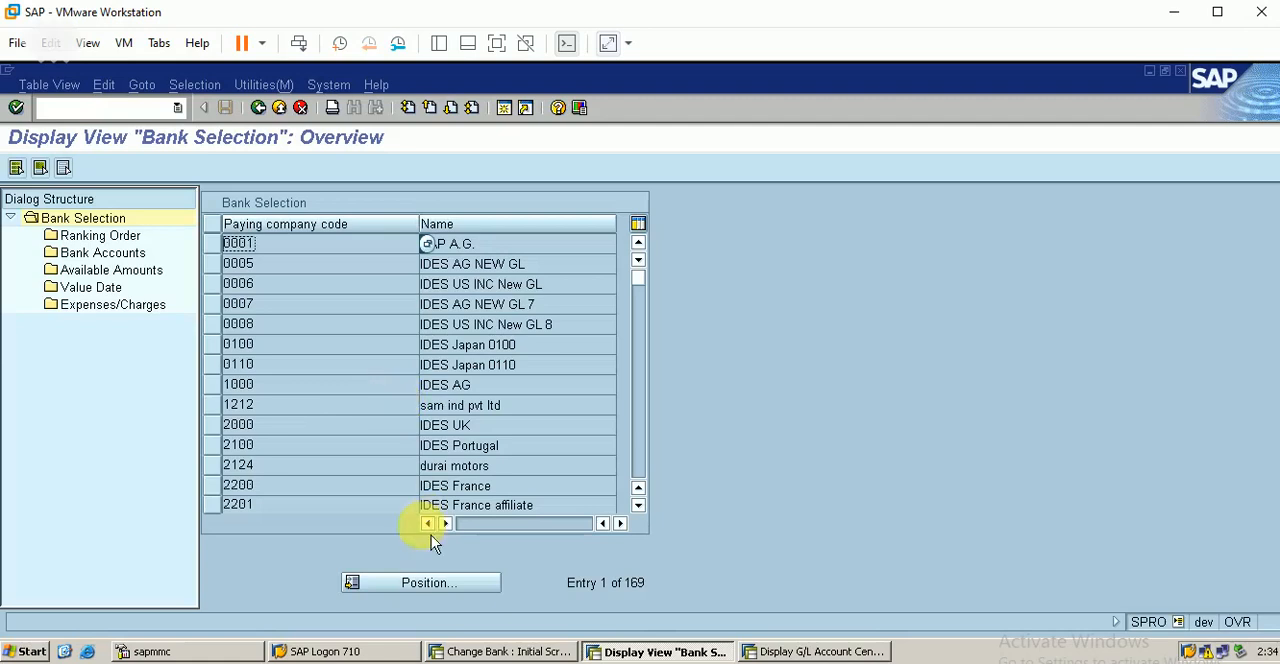
{"action": "left_click", "coordinate": [430, 583]}
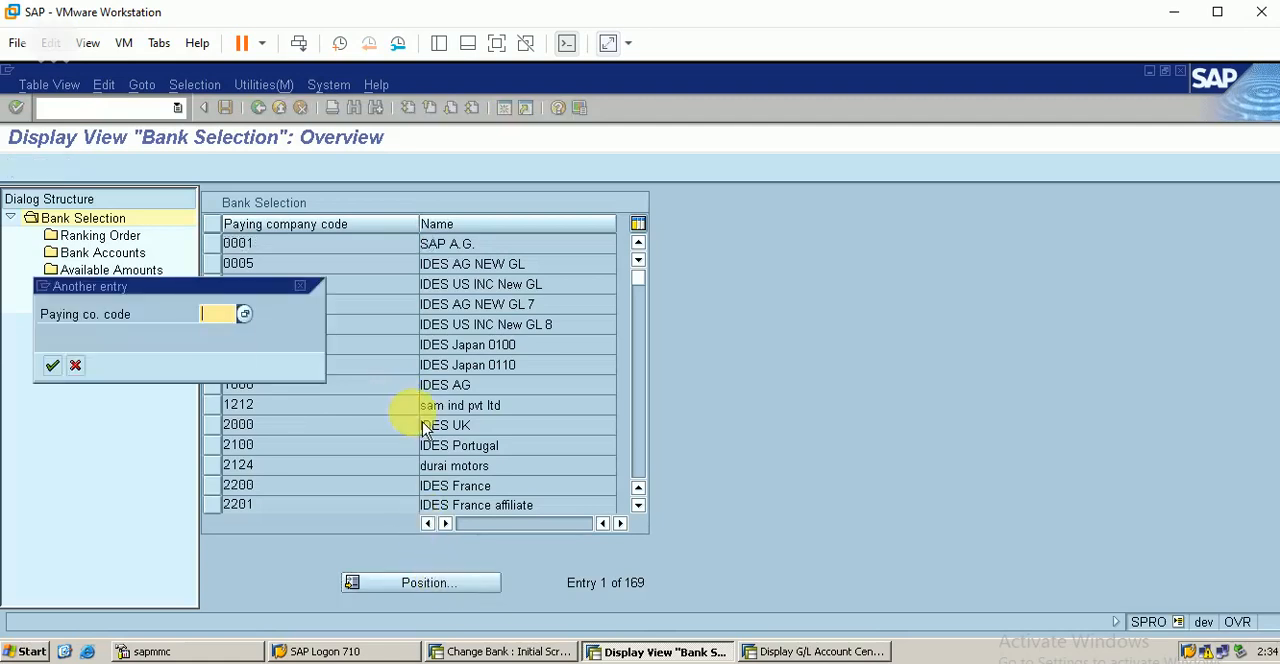
{"action": "type", "text": "BERP"}
{"action": "key", "text": "Return"}
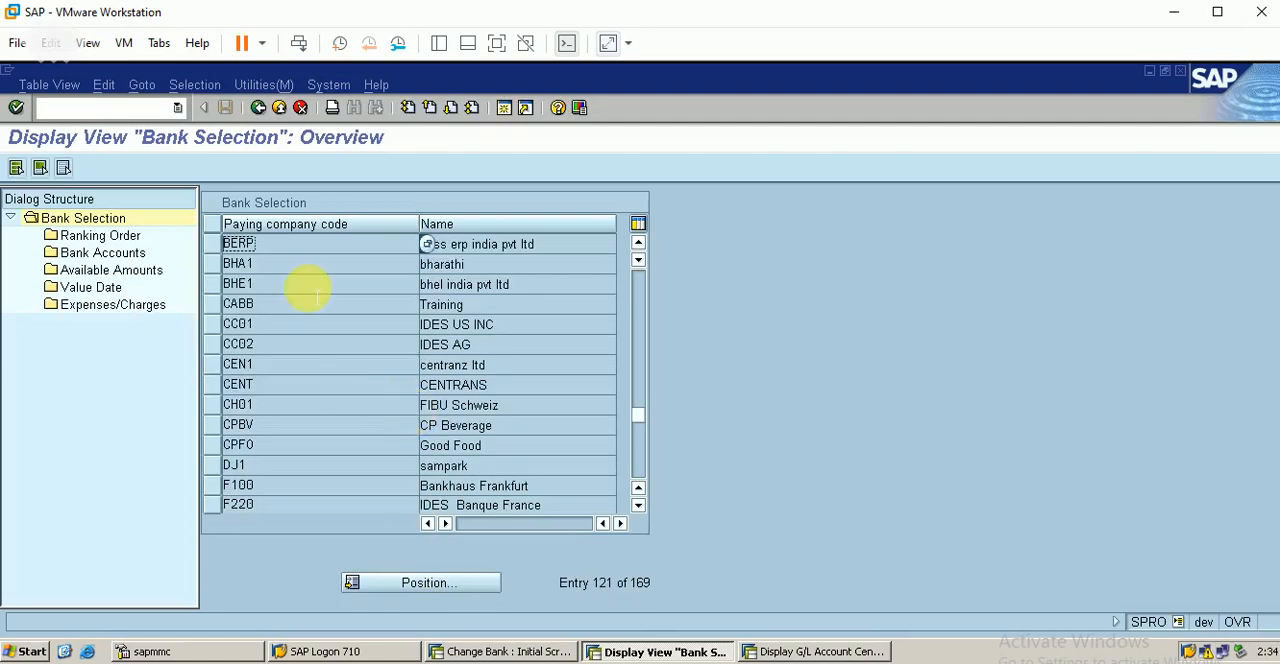
{"action": "left_click", "coordinate": [222, 248]}
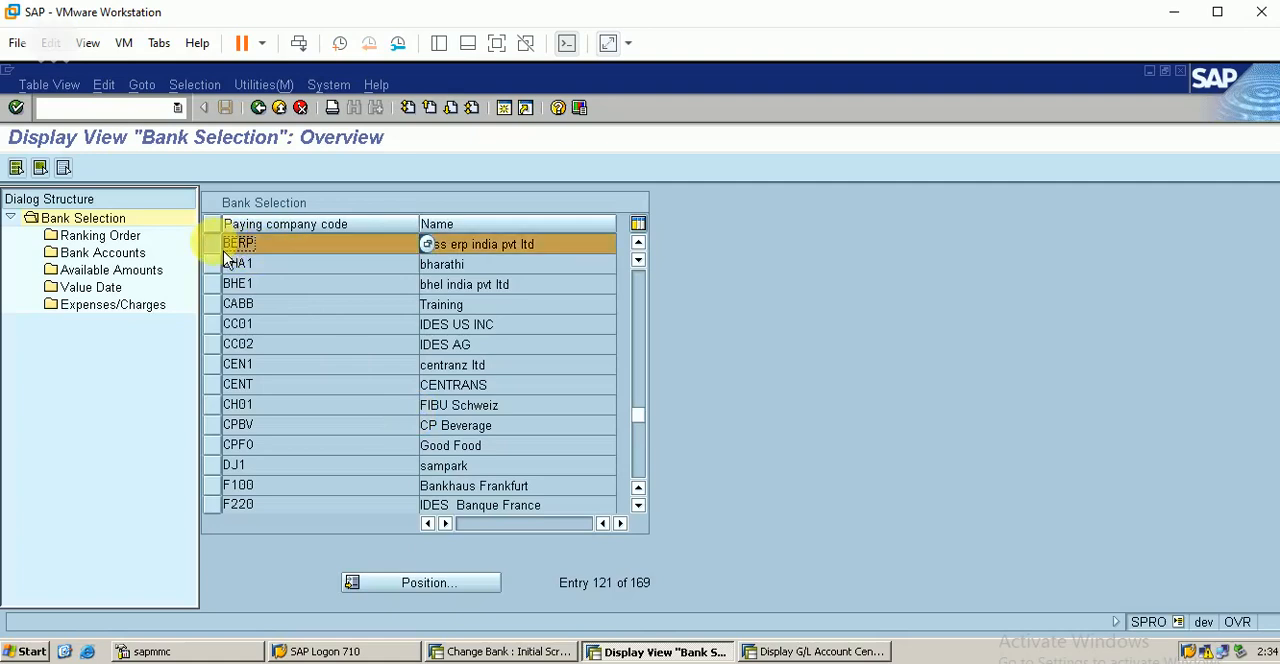
{"action": "double_click", "coordinate": [118, 237]}
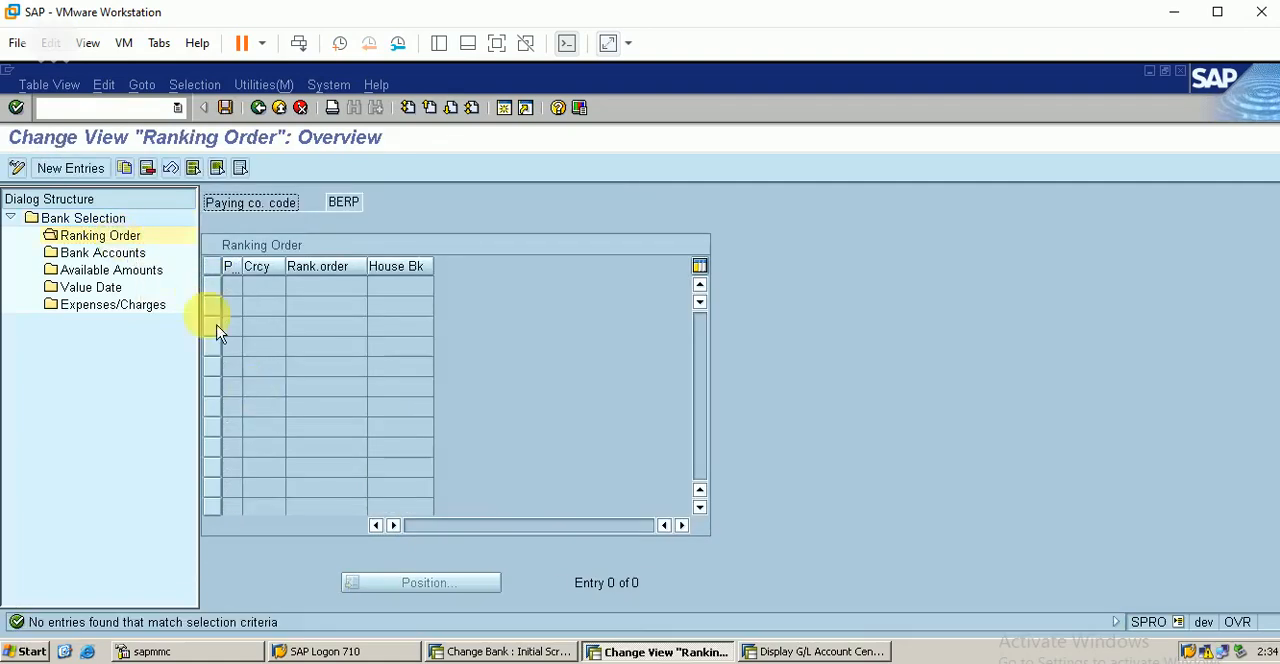
Step: Add a ranking order entry with payment method C, currency INR, rank 1 and house bank HBD, and save it with its customizing request
{"action": "left_click", "coordinate": [99, 177]}
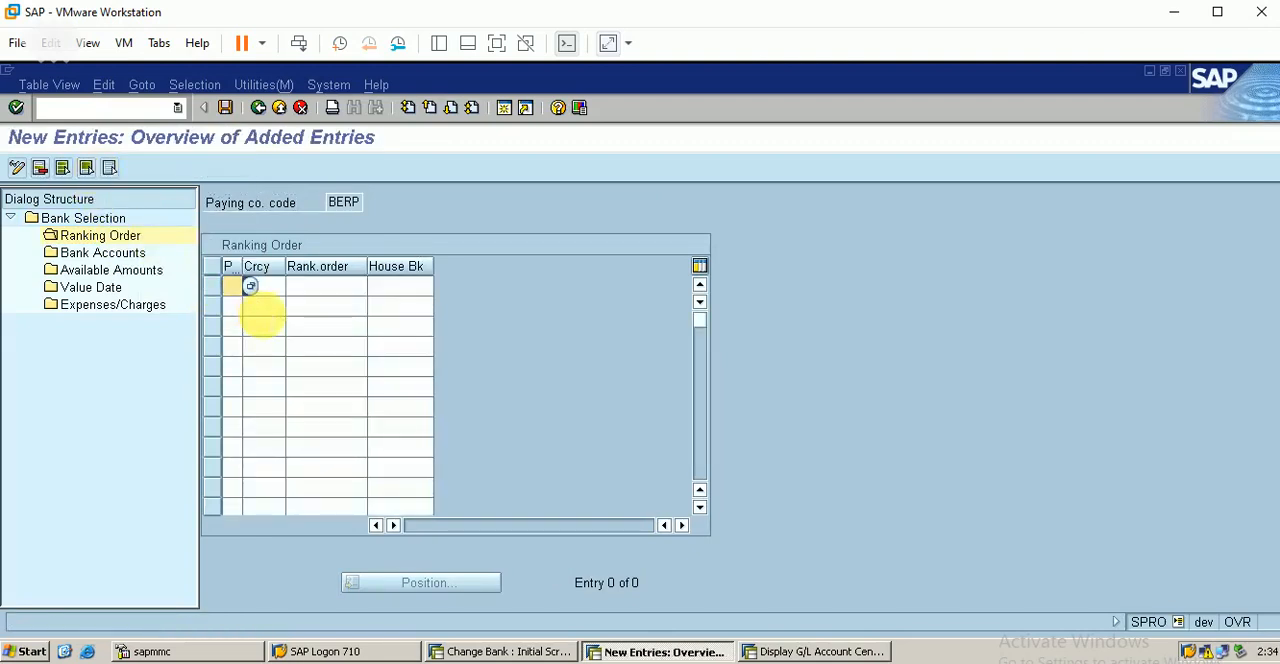
{"action": "left_click", "coordinate": [252, 287]}
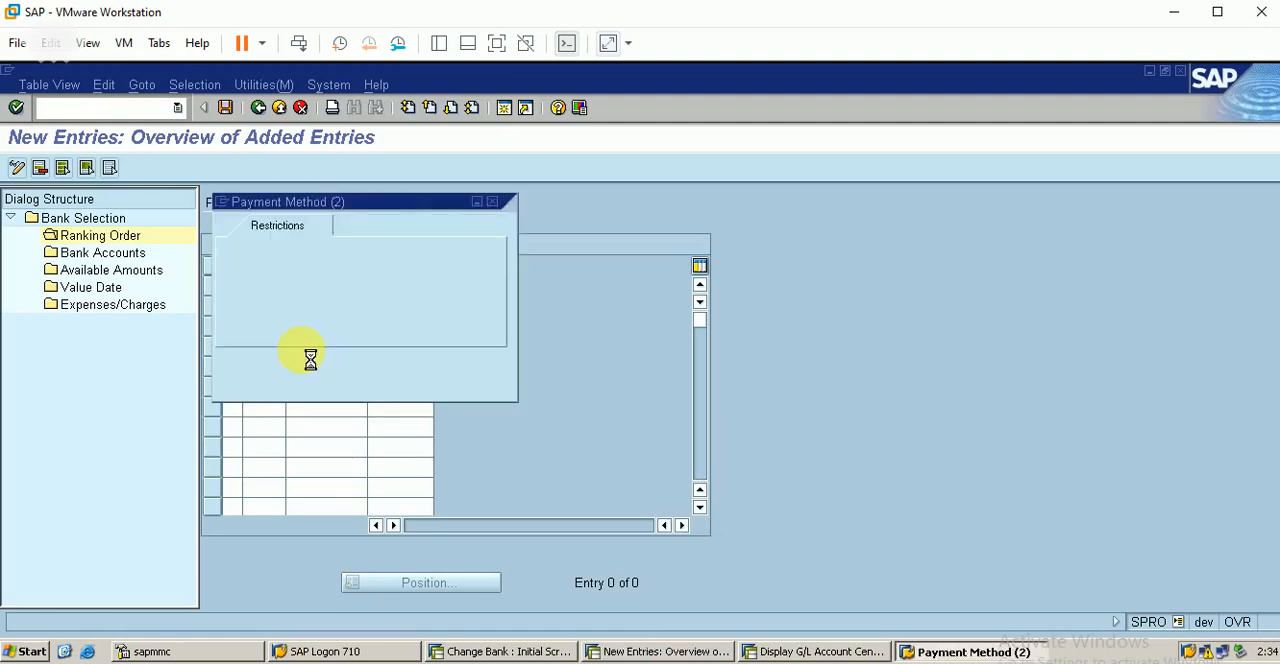
{"action": "double_click", "coordinate": [264, 288]}
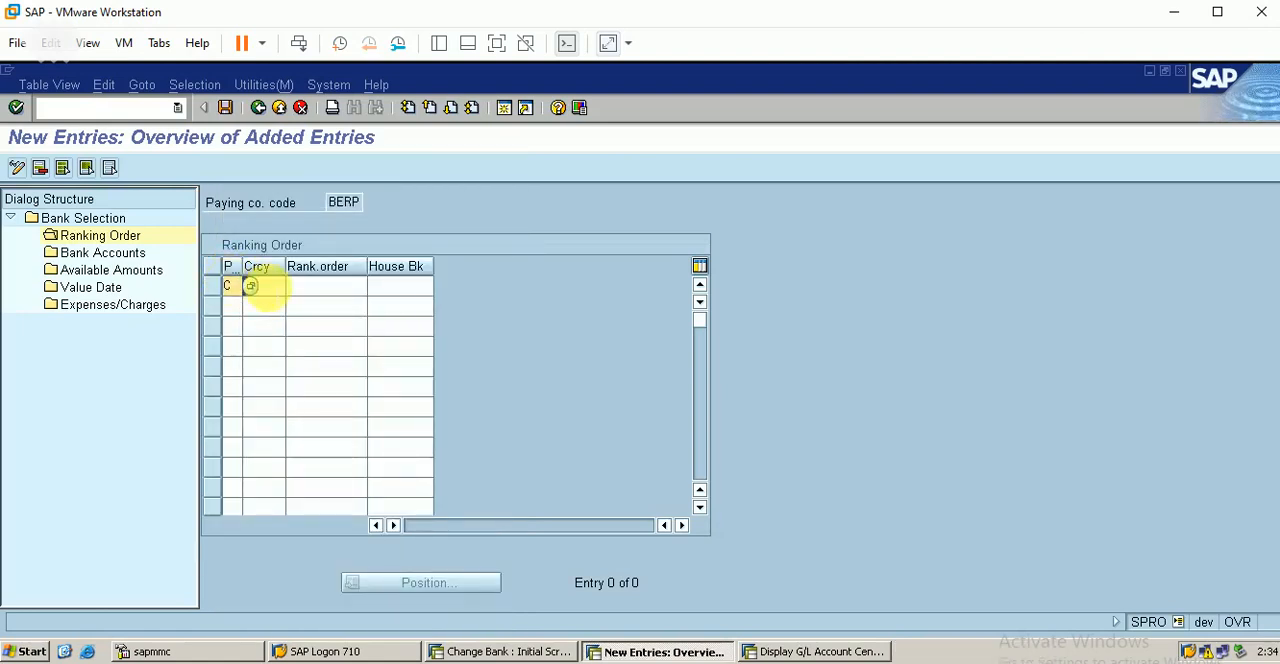
{"action": "key", "text": "Tab"}
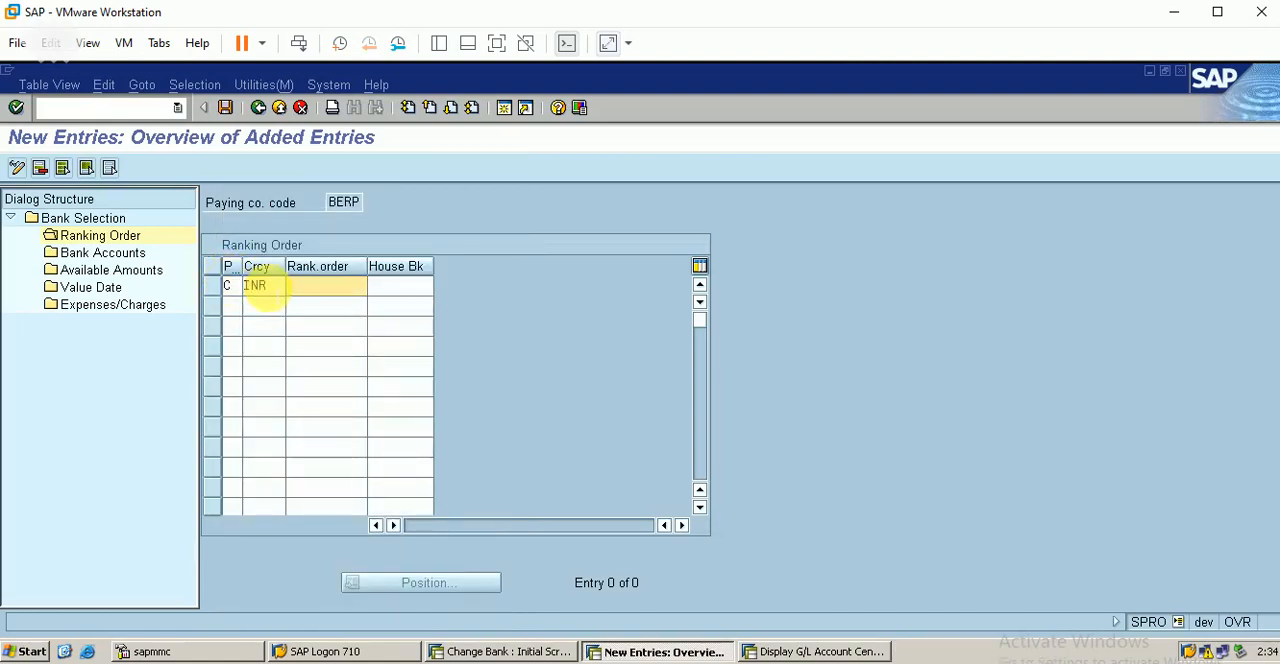
{"action": "key", "text": "Tab"}
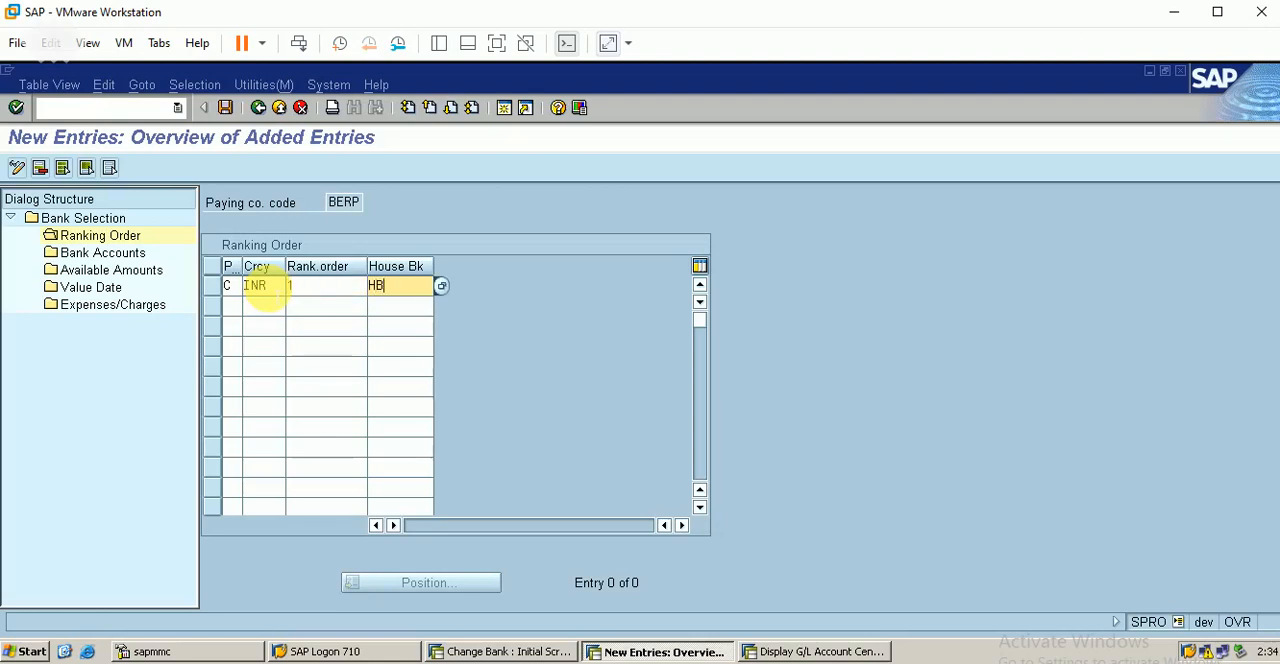
{"action": "key", "text": "Return"}
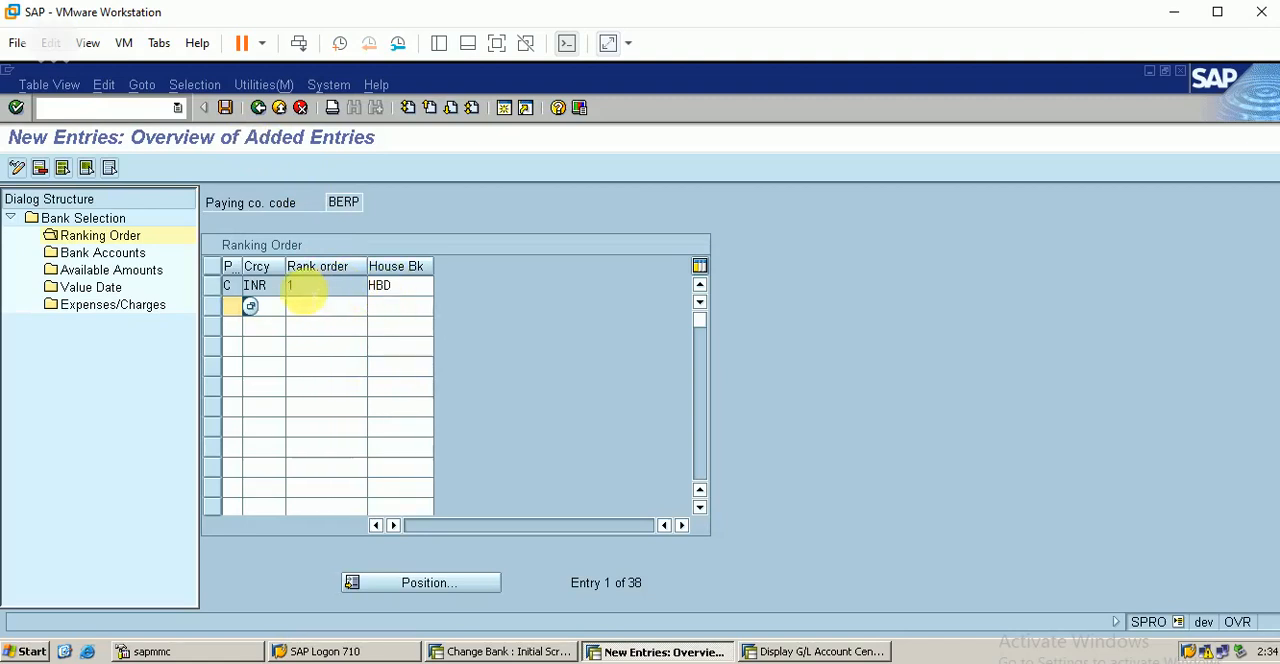
{"action": "left_click", "coordinate": [225, 108]}
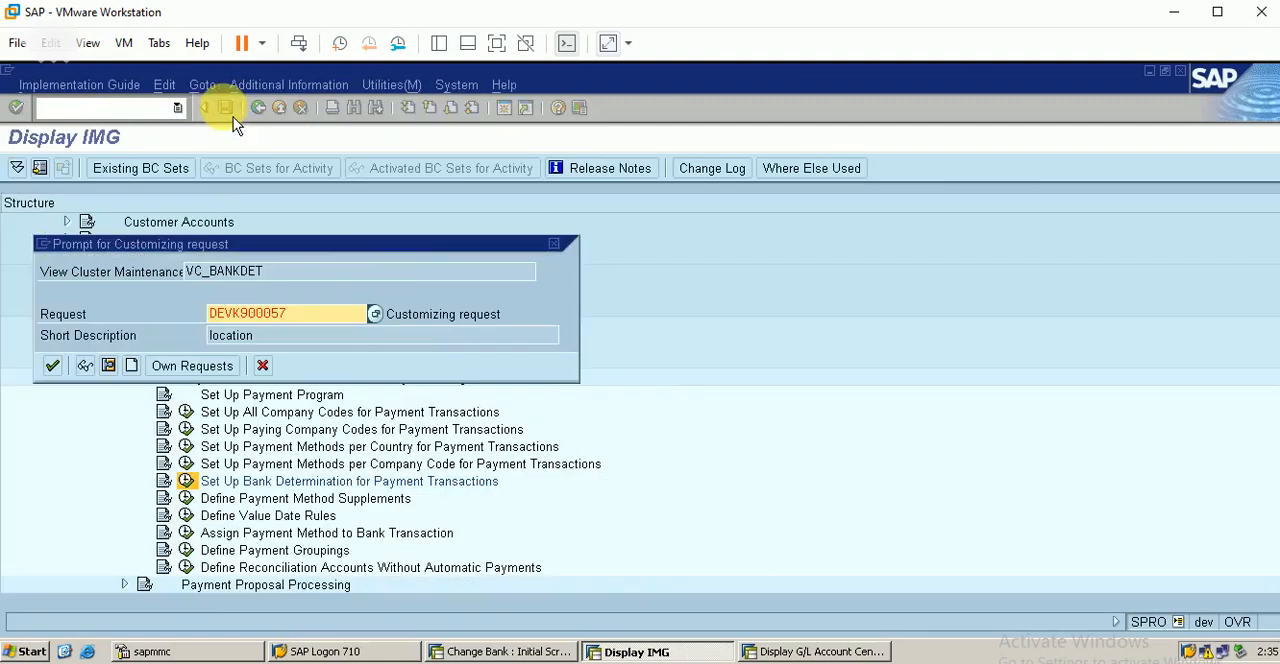
{"action": "left_click", "coordinate": [55, 368]}
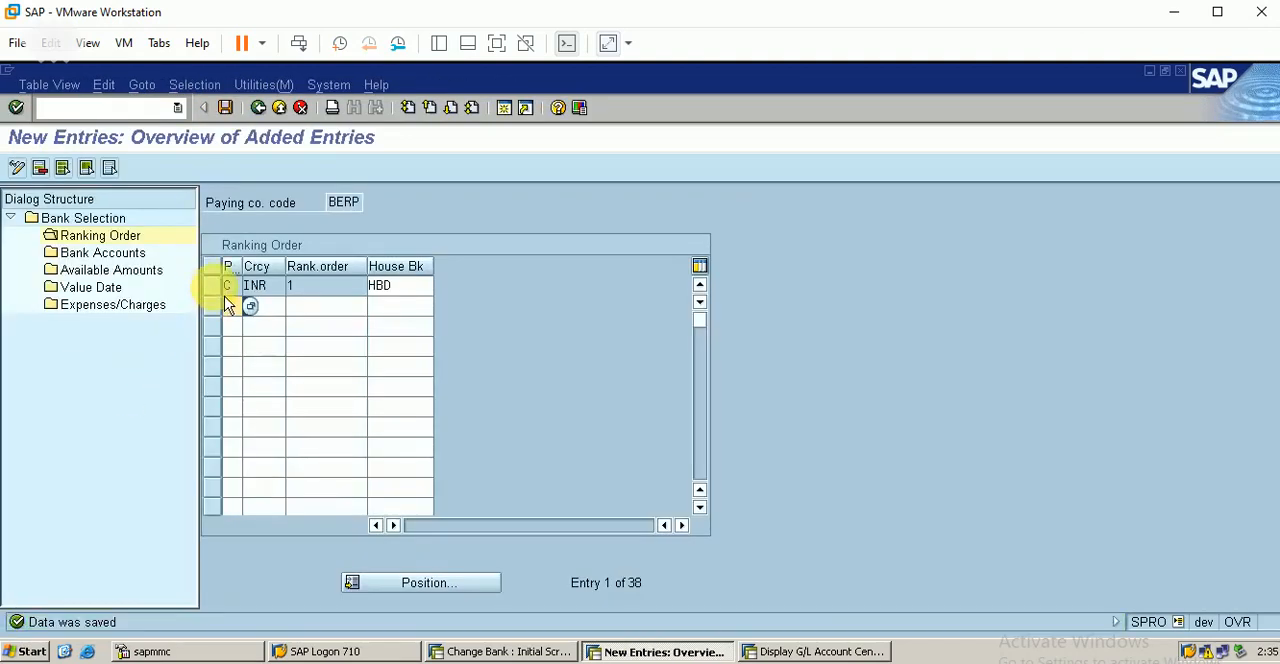
Step: Add a bank accounts entry for house bank HBD with payment method C, currency INR, account ID HBD, the bank subaccount number and business area BERP
{"action": "left_click", "coordinate": [213, 286]}
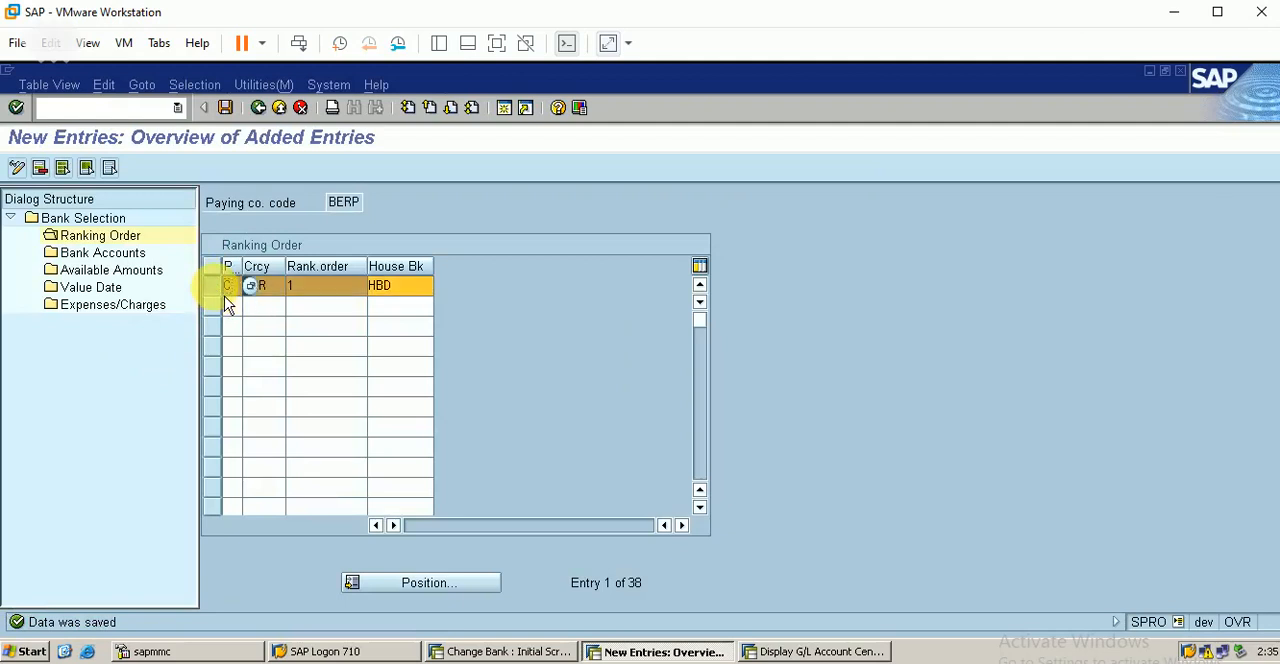
{"action": "double_click", "coordinate": [124, 262]}
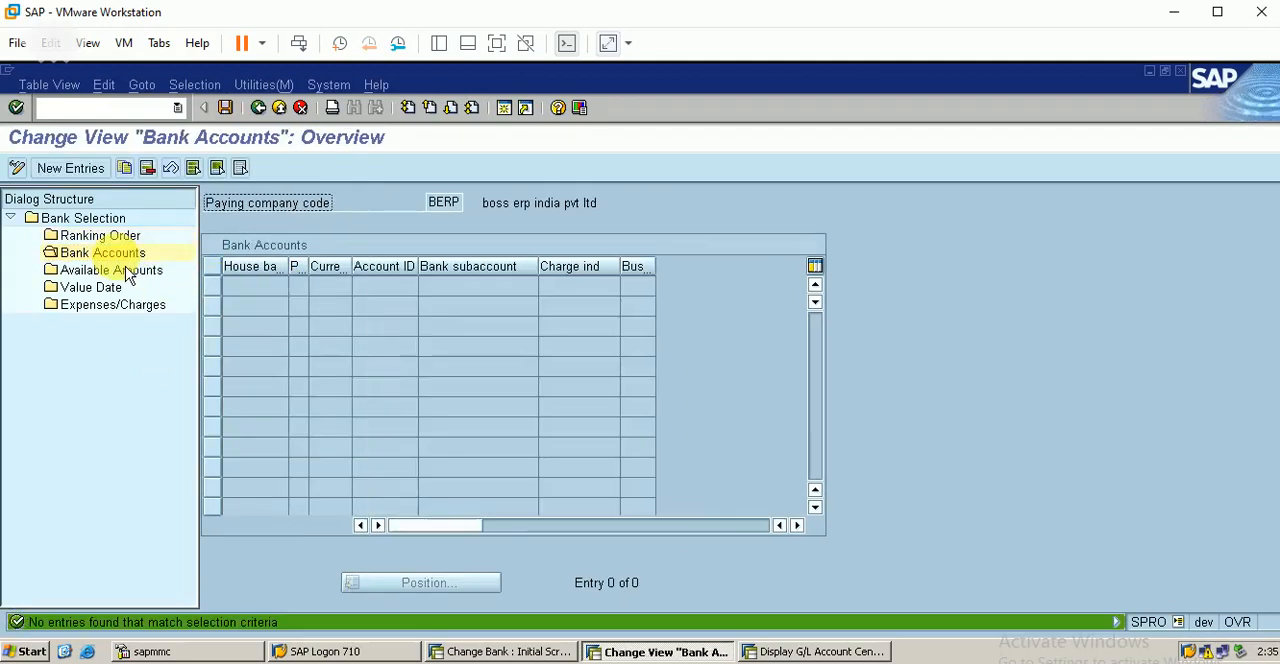
{"action": "left_click", "coordinate": [78, 168]}
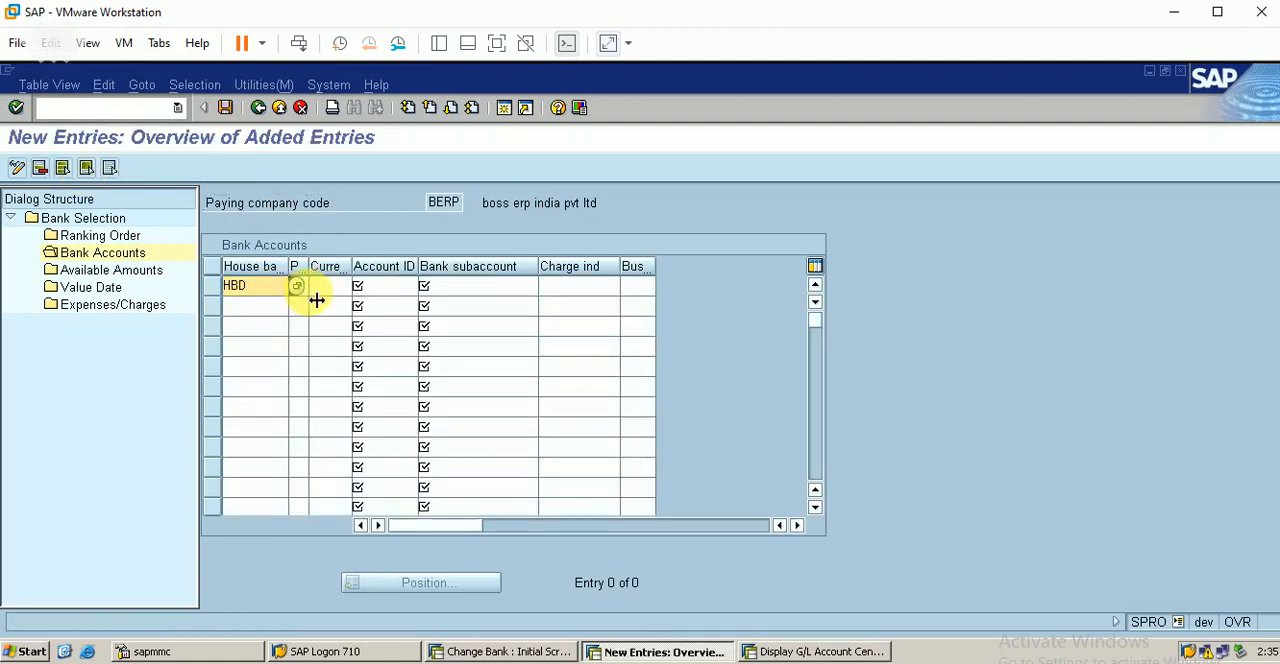
{"action": "key", "text": "Tab"}
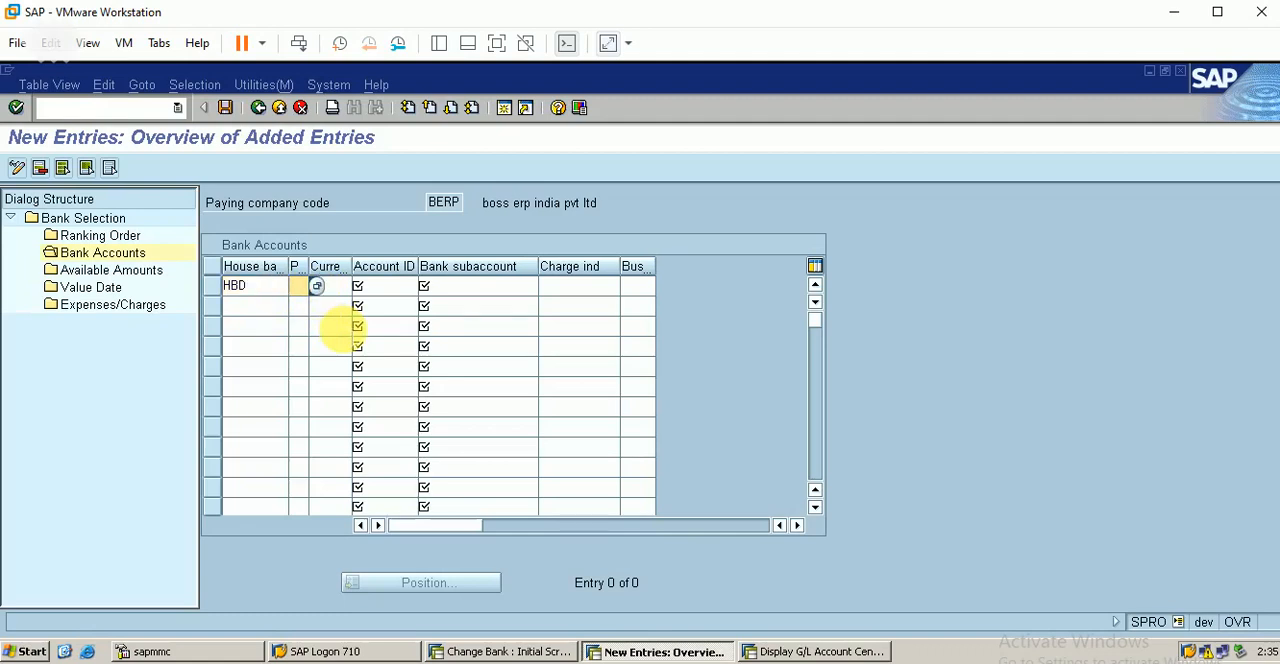
{"action": "key", "text": "Tab"}
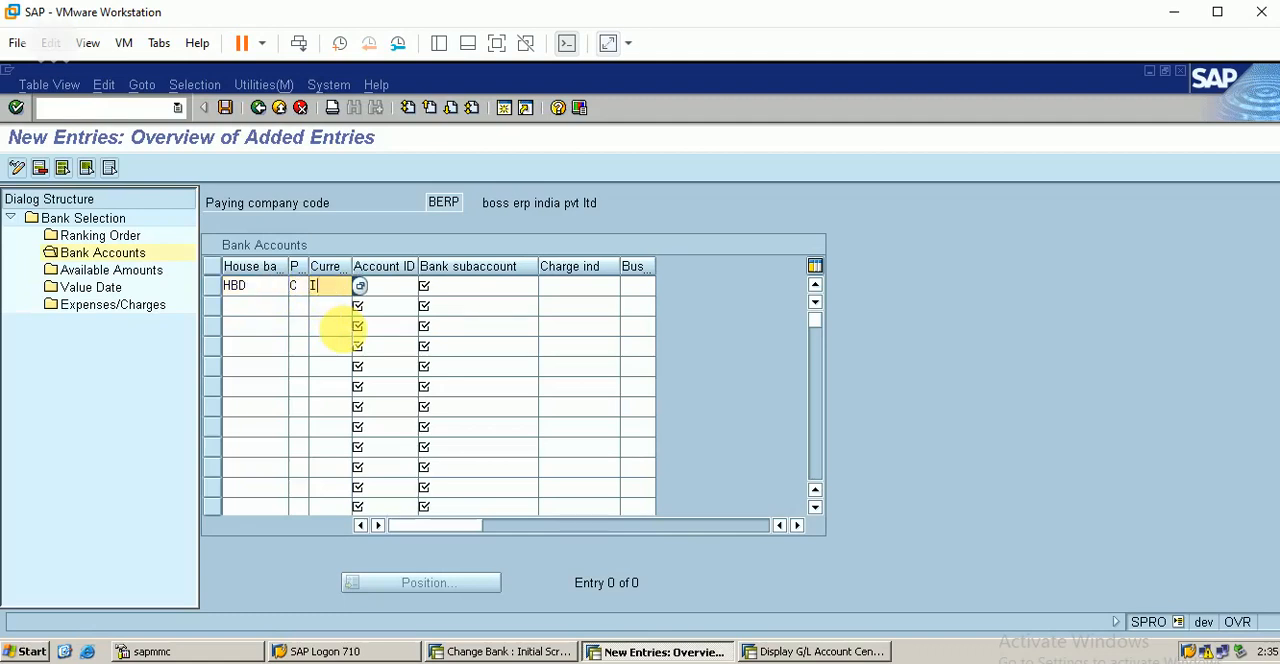
{"action": "type", "text": "INR"}
{"action": "key", "text": "Tab"}
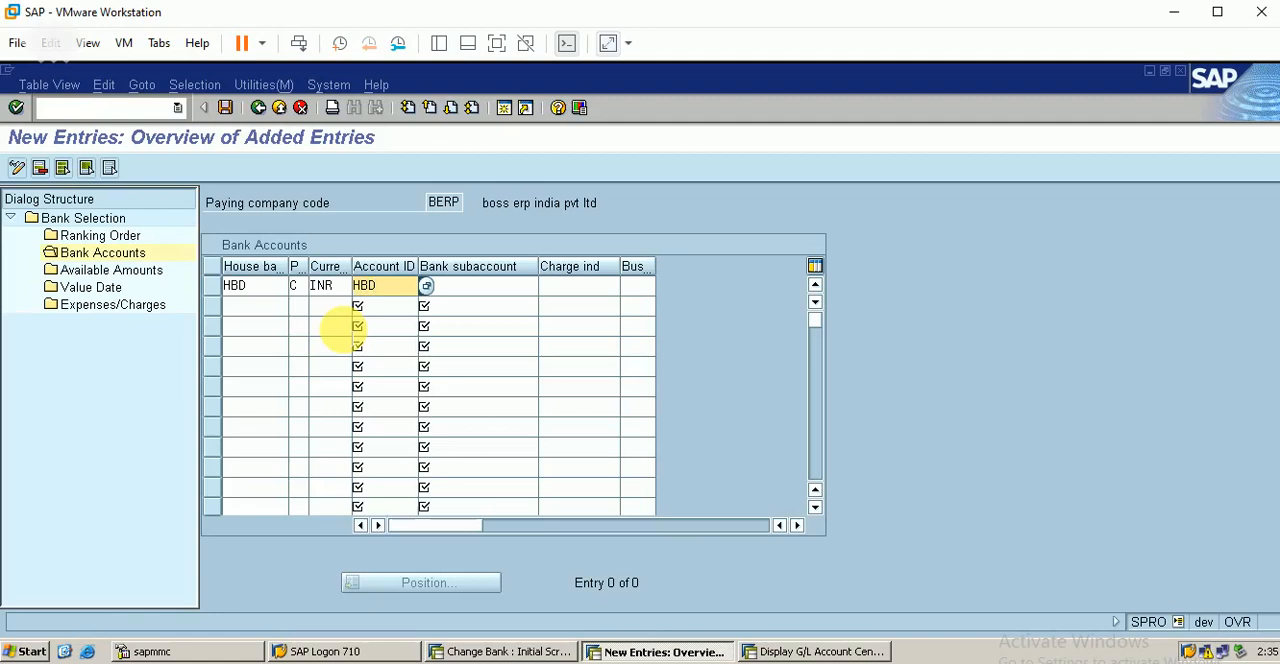
{"action": "key", "text": "Tab"}
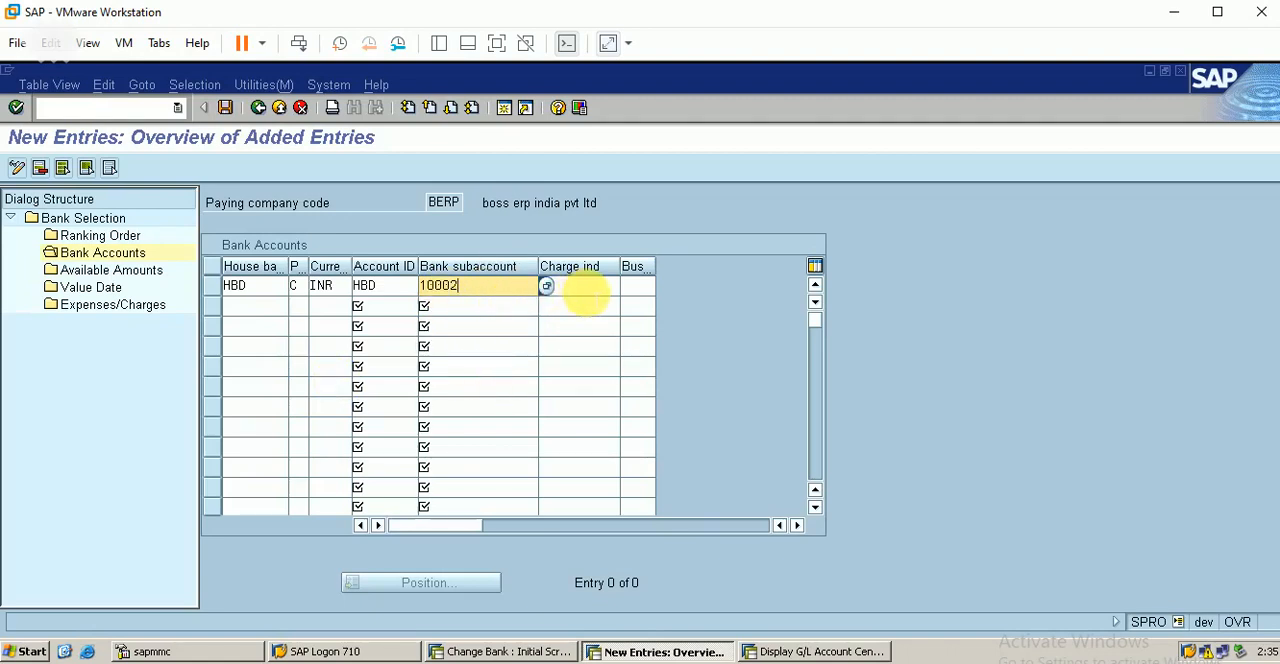
{"action": "left_click", "coordinate": [636, 287]}
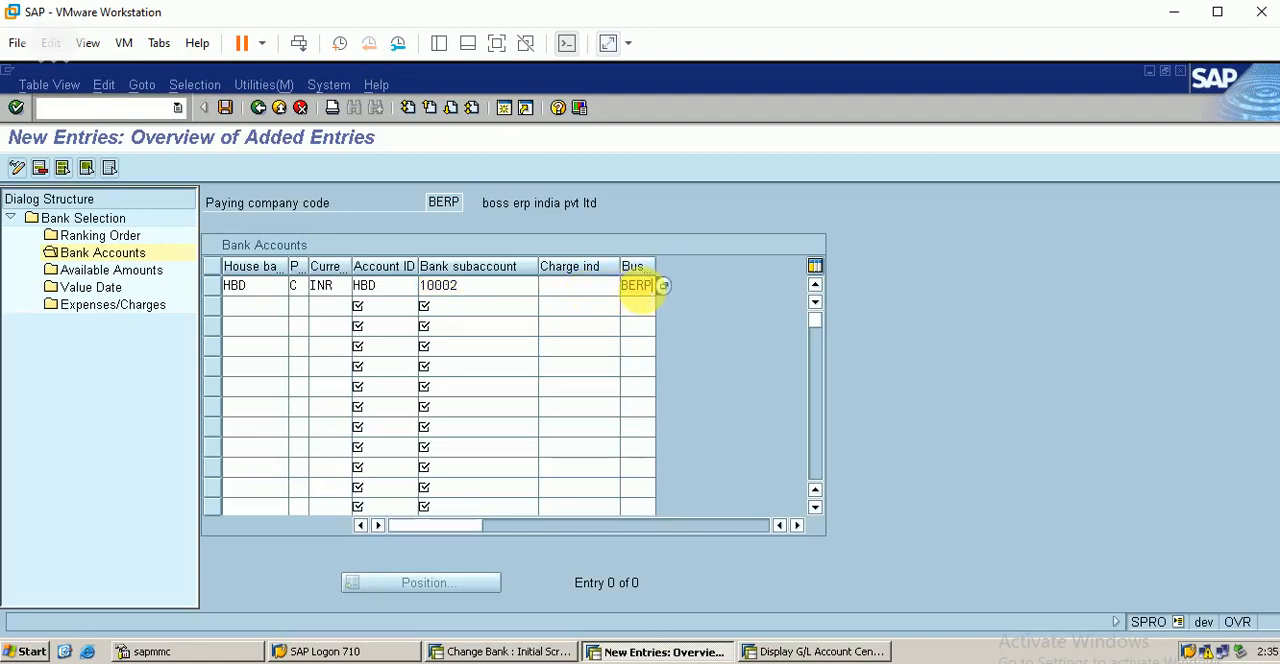
{"action": "key", "text": "Return"}
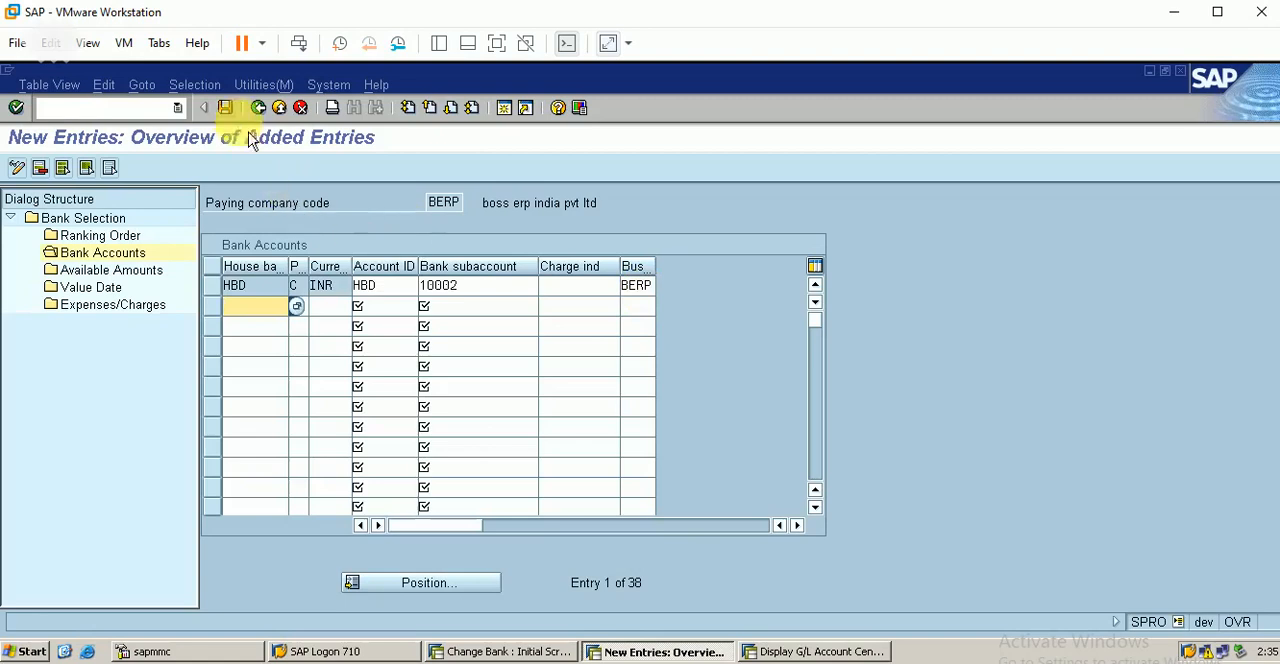
Step: Save the bank accounts entry for house bank HBD and open the available amounts for paying company code BERP
{"action": "left_click", "coordinate": [226, 108]}
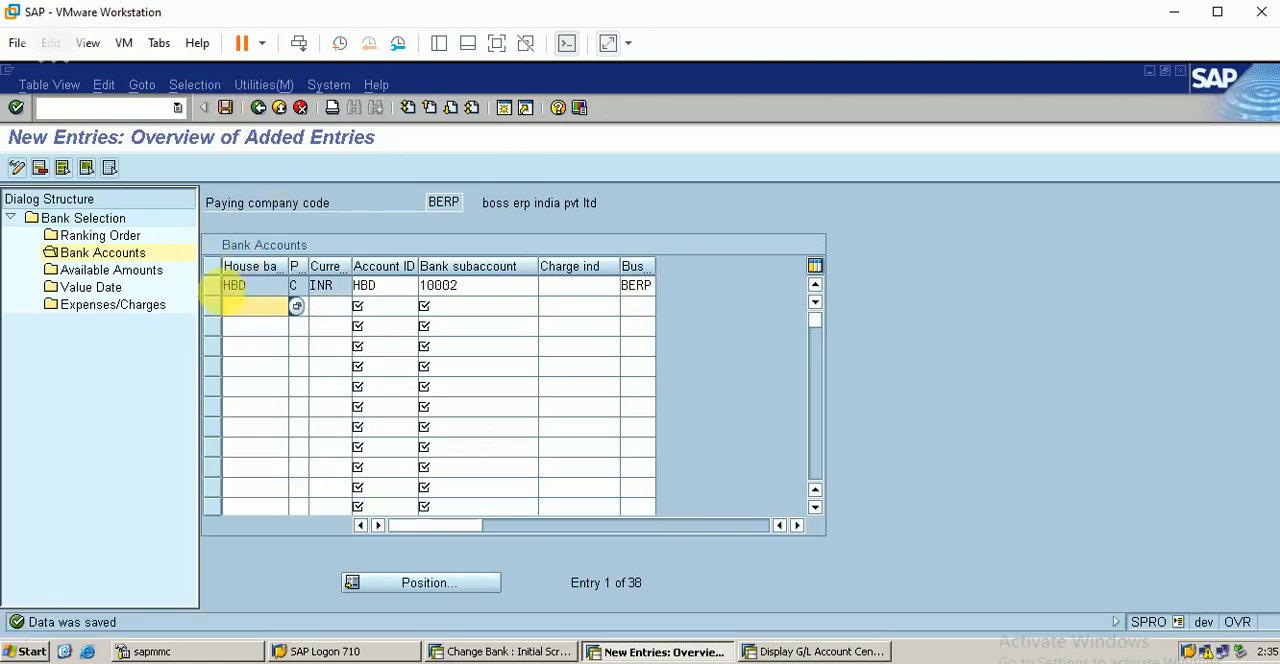
{"action": "left_click", "coordinate": [229, 288]}
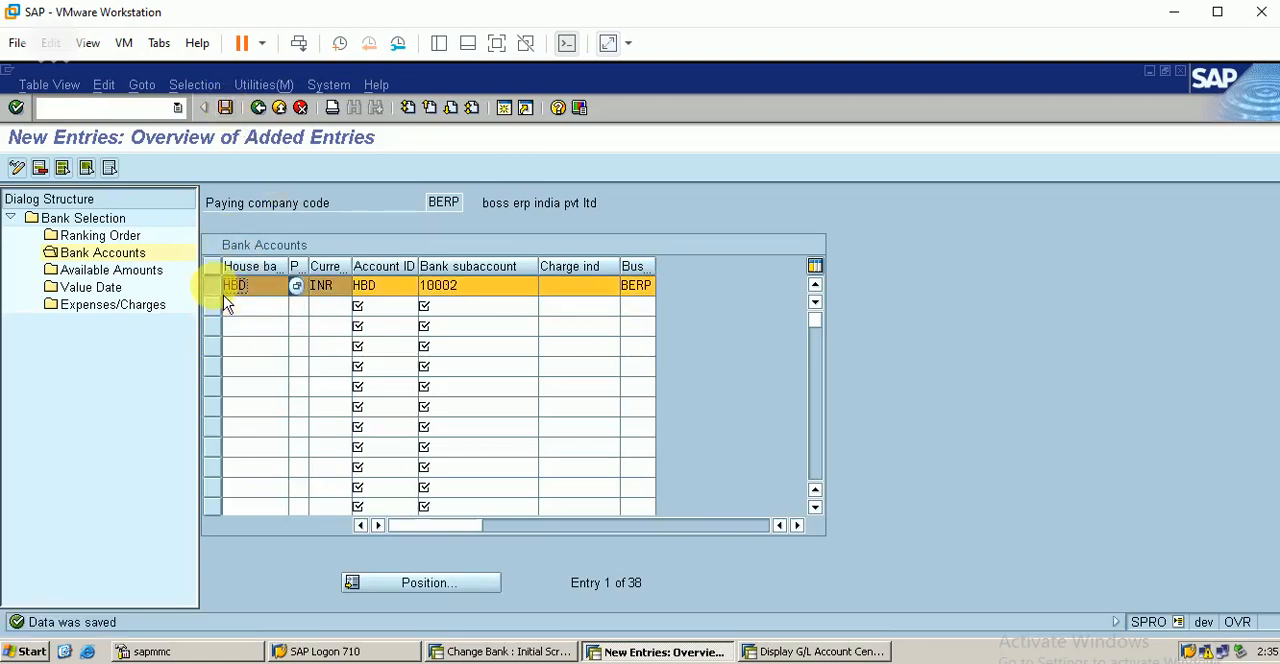
{"action": "left_click", "coordinate": [130, 272]}
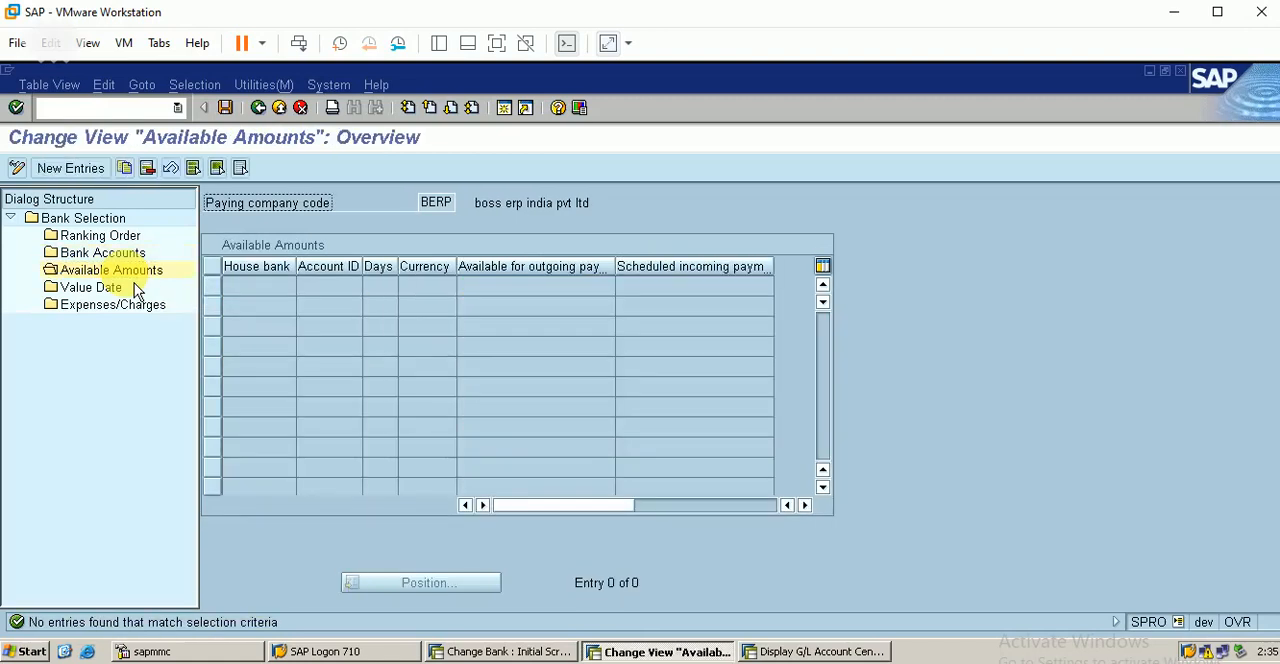
{"action": "left_click", "coordinate": [88, 172]}
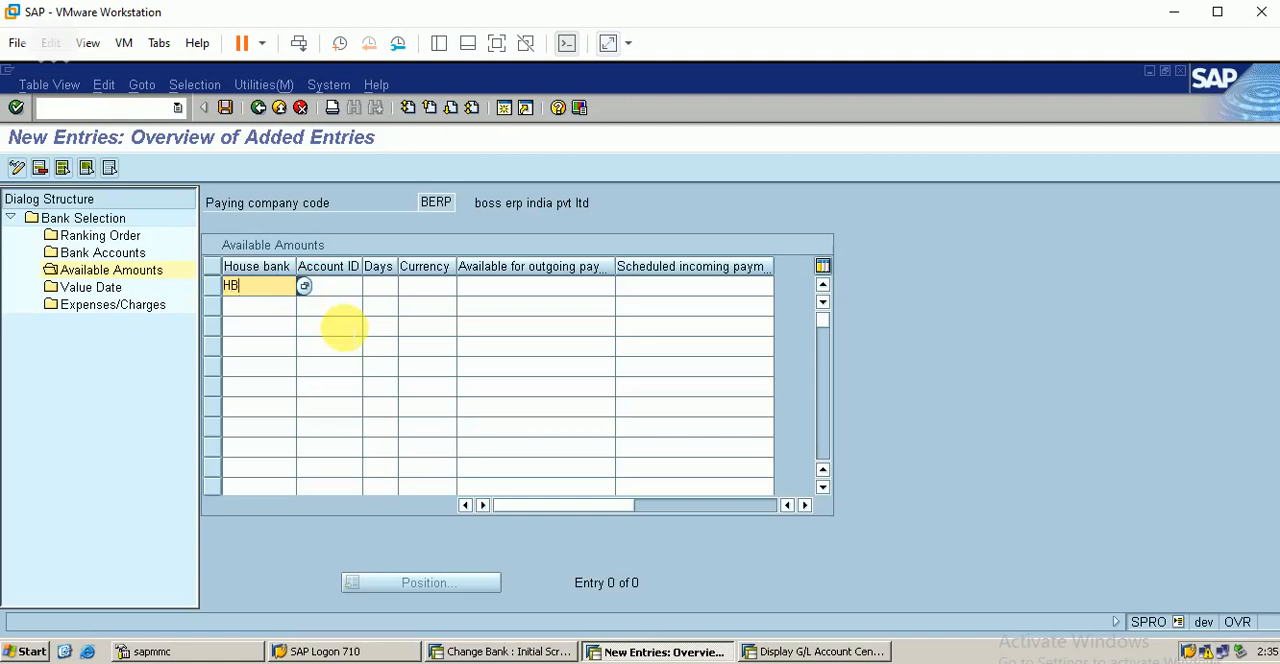
{"action": "key", "text": "Tab"}
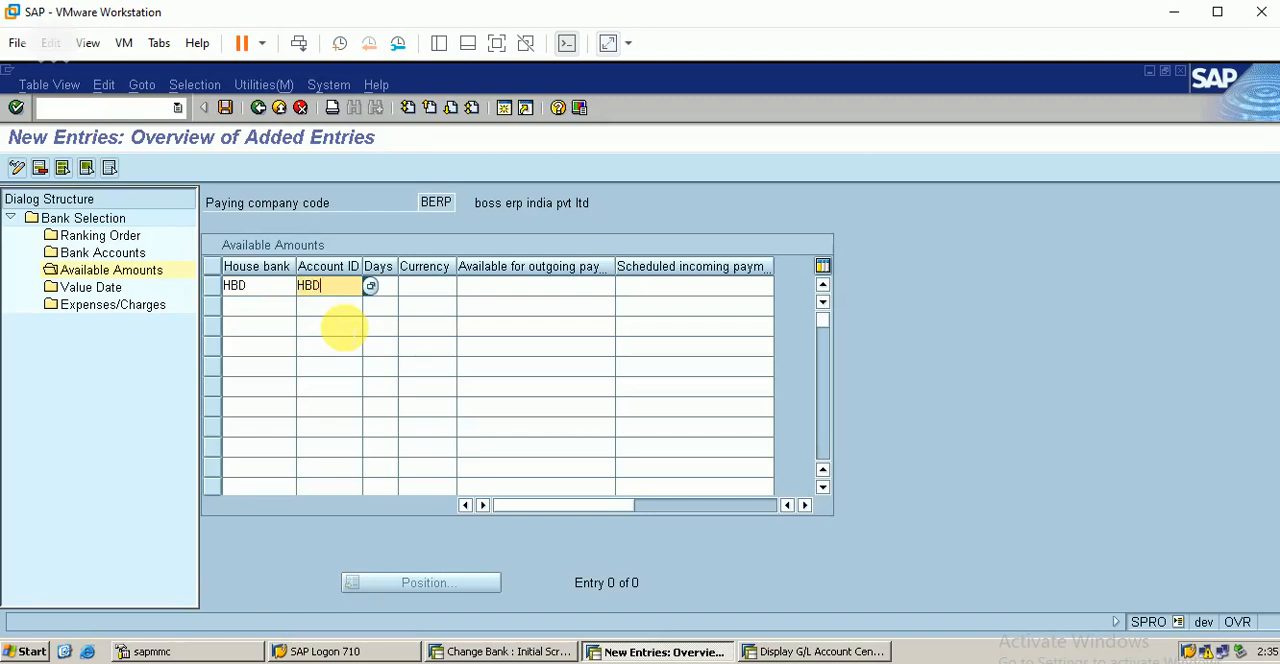
{"action": "key", "text": "Tab"}
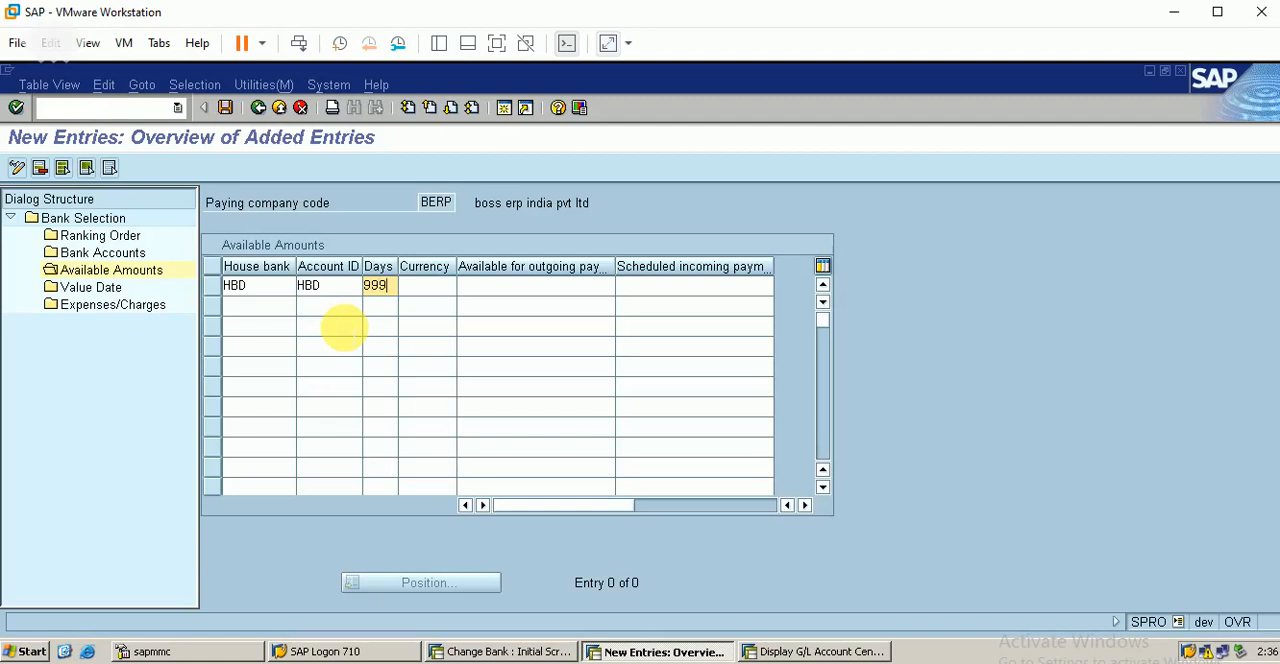
{"action": "left_click", "coordinate": [427, 290]}
{"action": "key", "text": "Tab"}
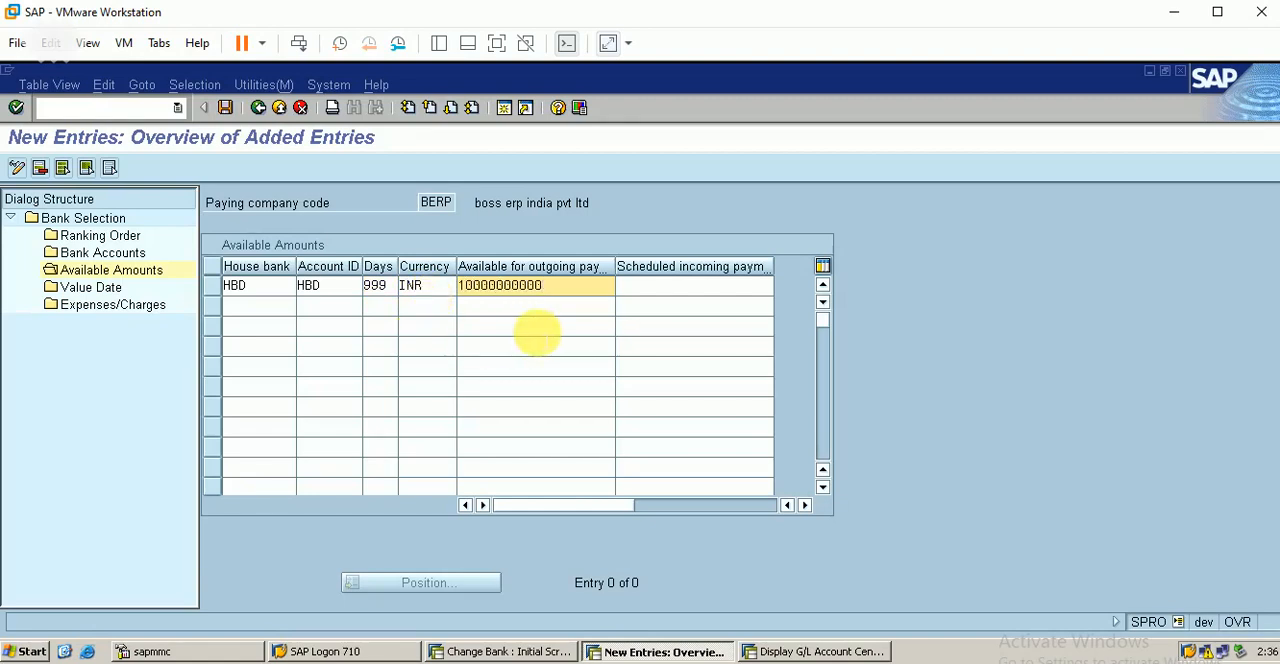
{"action": "key", "text": "Tab"}
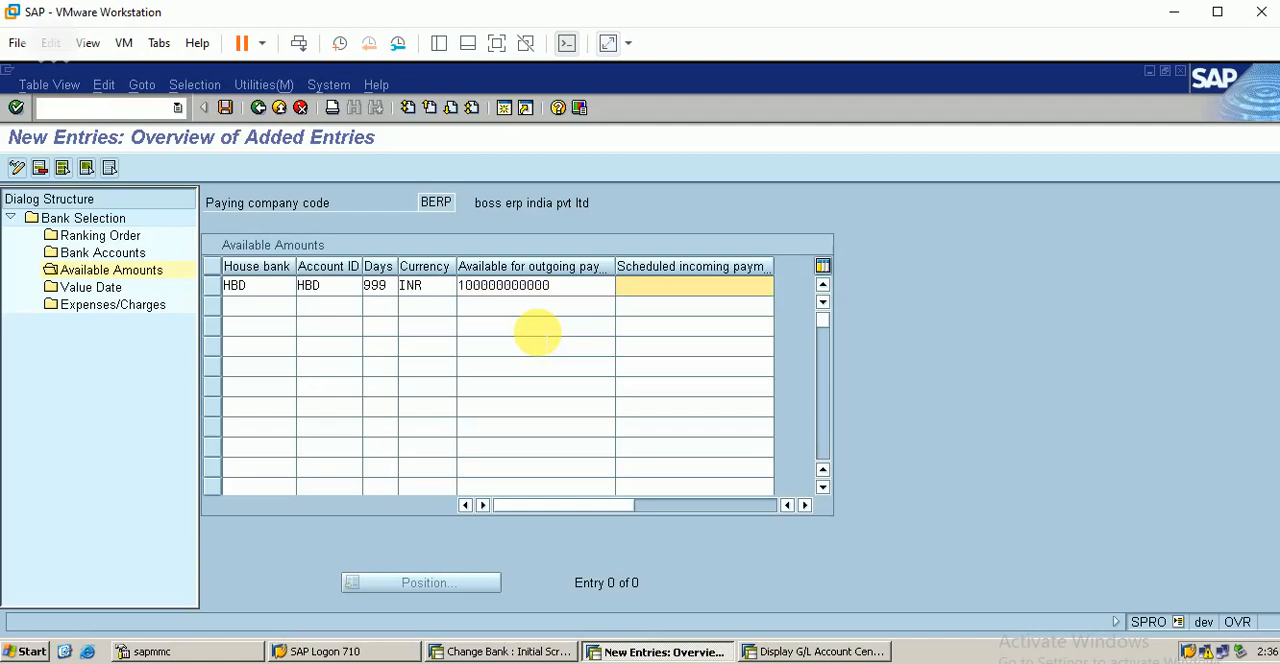
{"action": "left_click", "coordinate": [225, 107]}
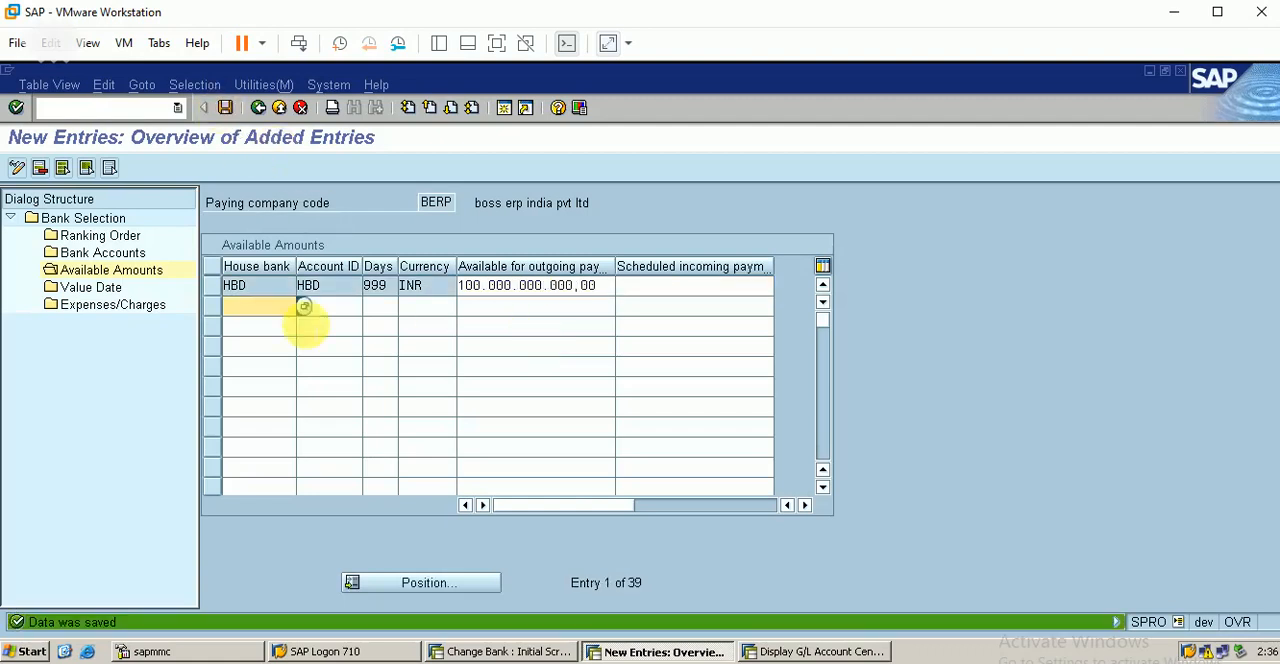
Step: Add a value date entry with payment method C, house bank HBD and account ID HBD, and save it
{"action": "left_click", "coordinate": [211, 288]}
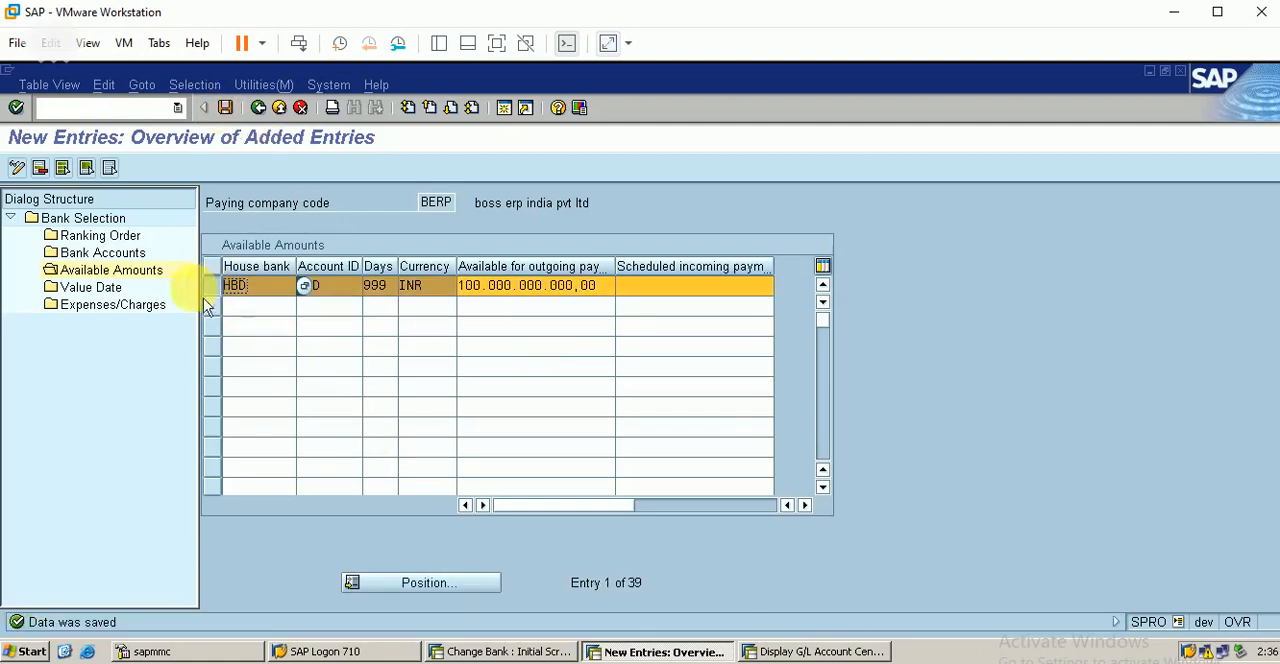
{"action": "double_click", "coordinate": [110, 293]}
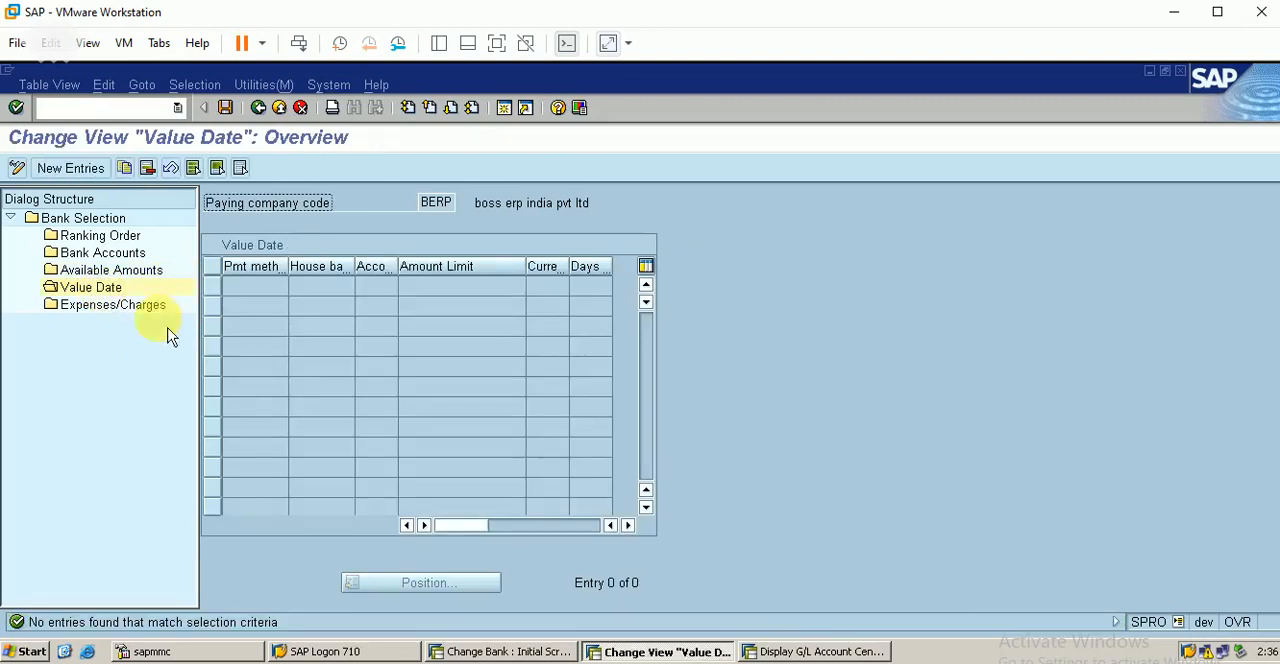
{"action": "left_click", "coordinate": [98, 170]}
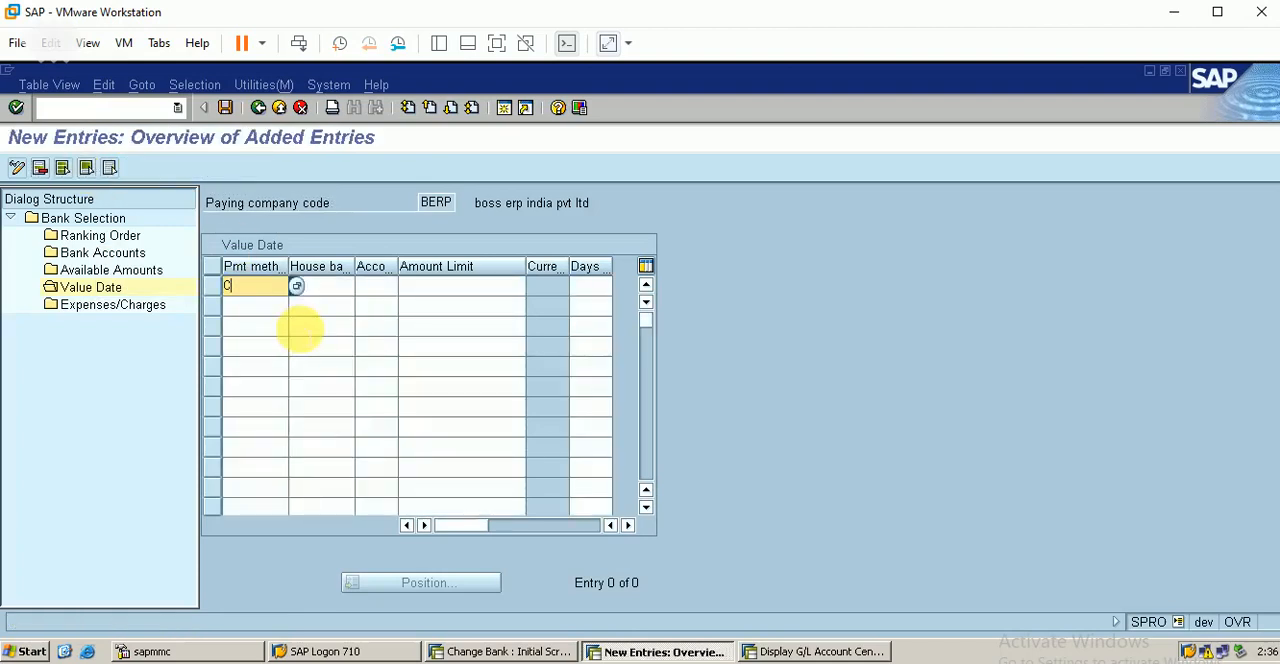
{"action": "key", "text": "Tab"}
{"action": "type", "text": "HBD"}
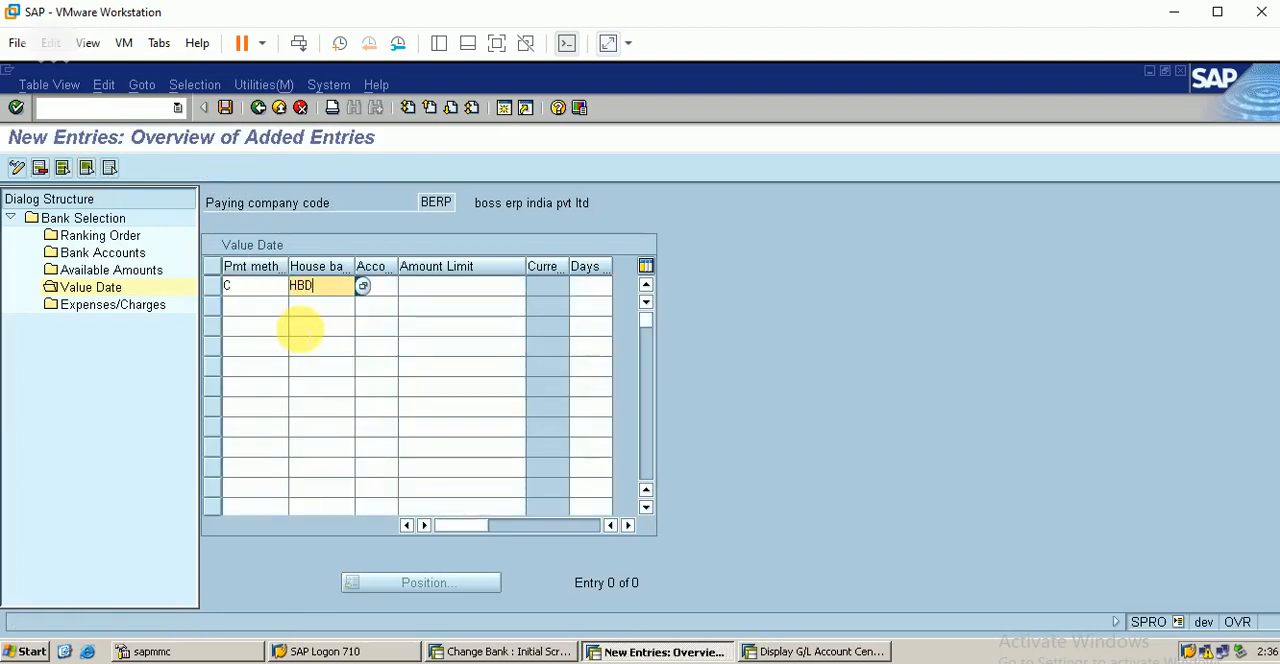
{"action": "key", "text": "Tab"}
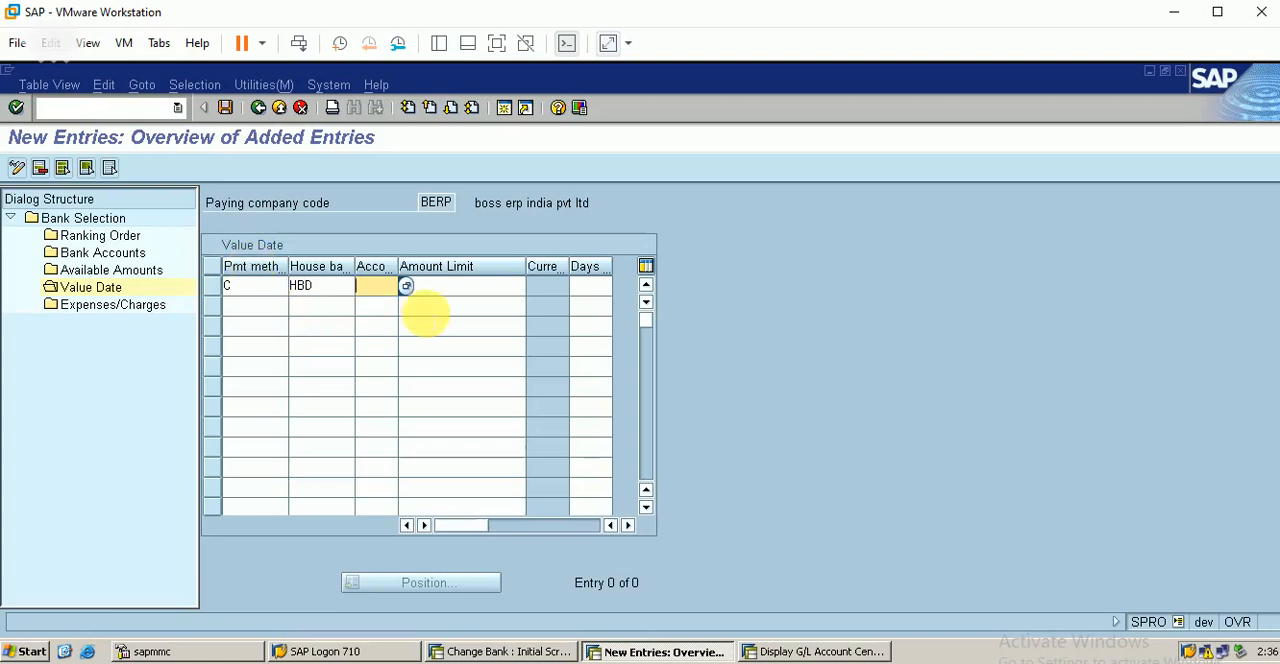
{"action": "left_click", "coordinate": [407, 289]}
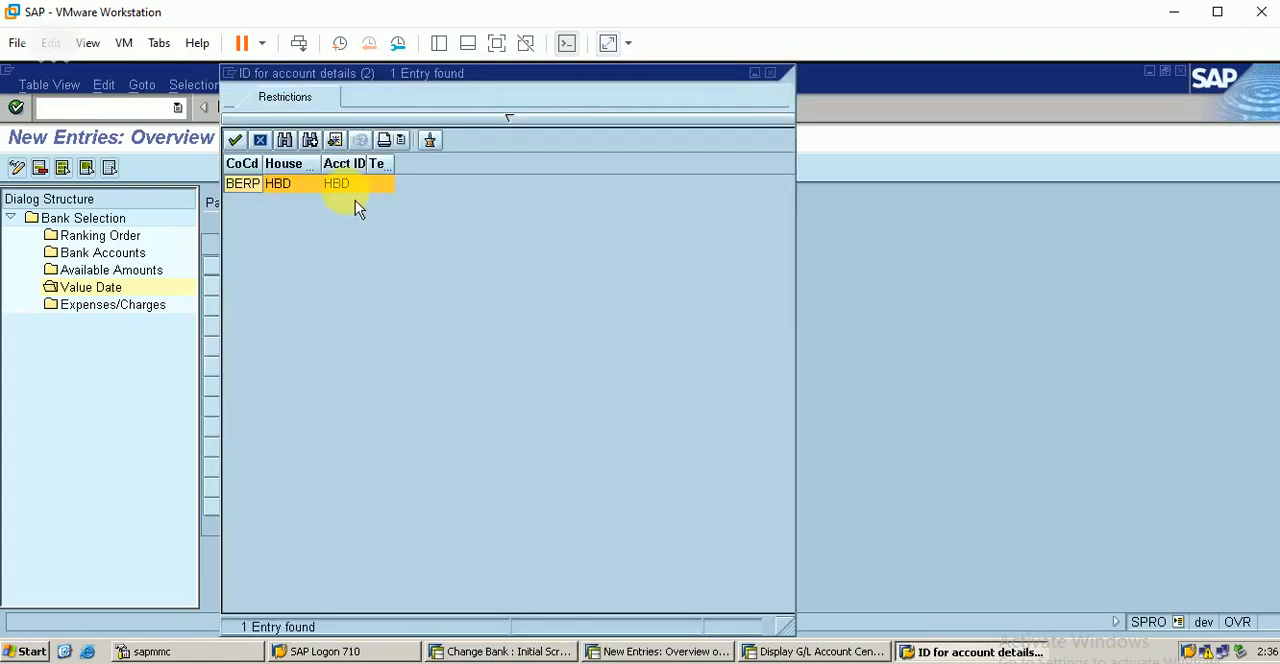
{"action": "double_click", "coordinate": [355, 185]}
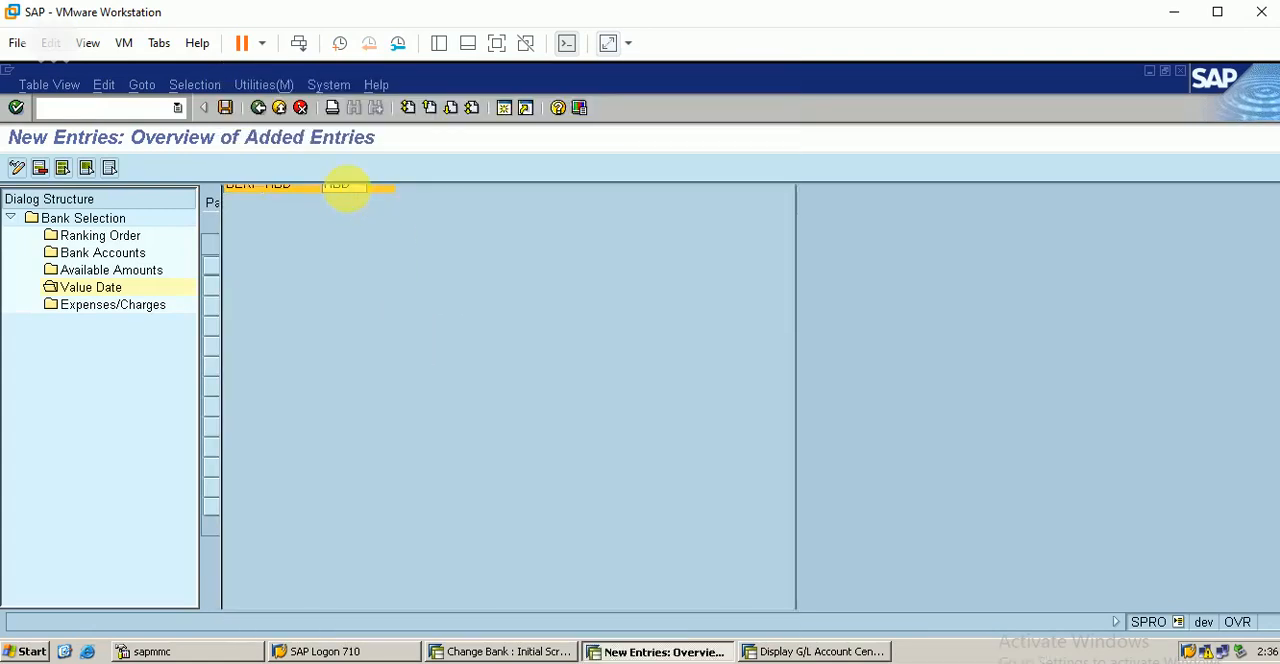
{"action": "left_click", "coordinate": [462, 290]}
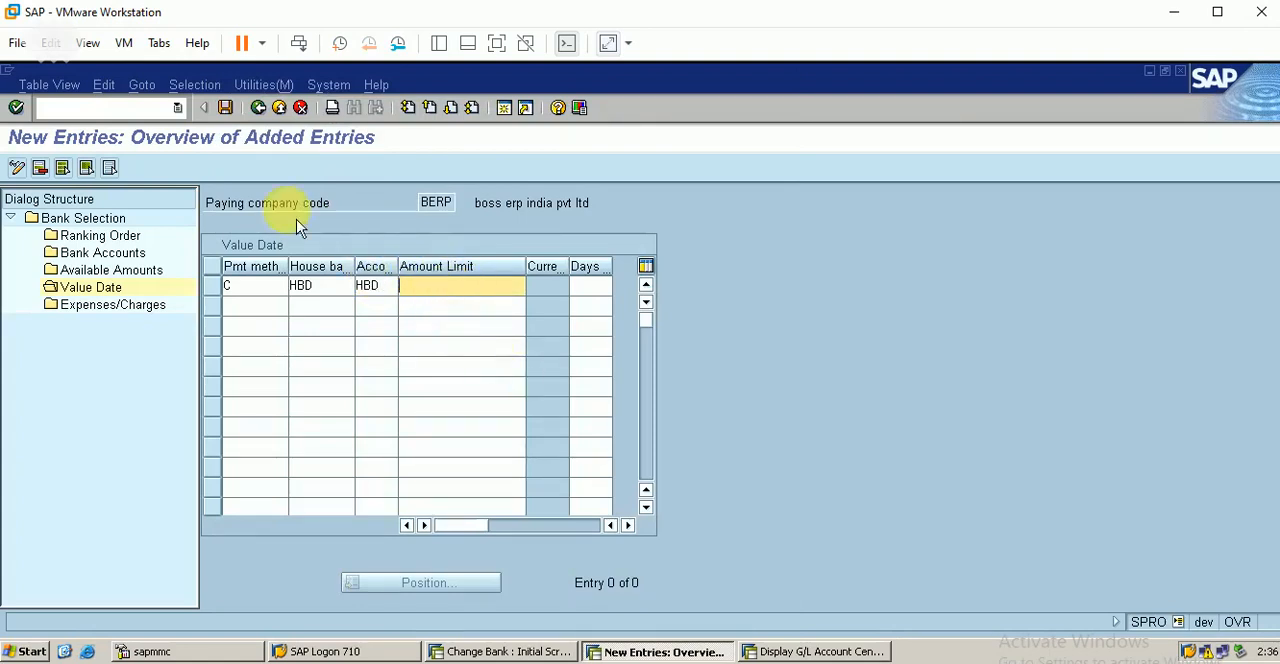
{"action": "left_click", "coordinate": [225, 107]}
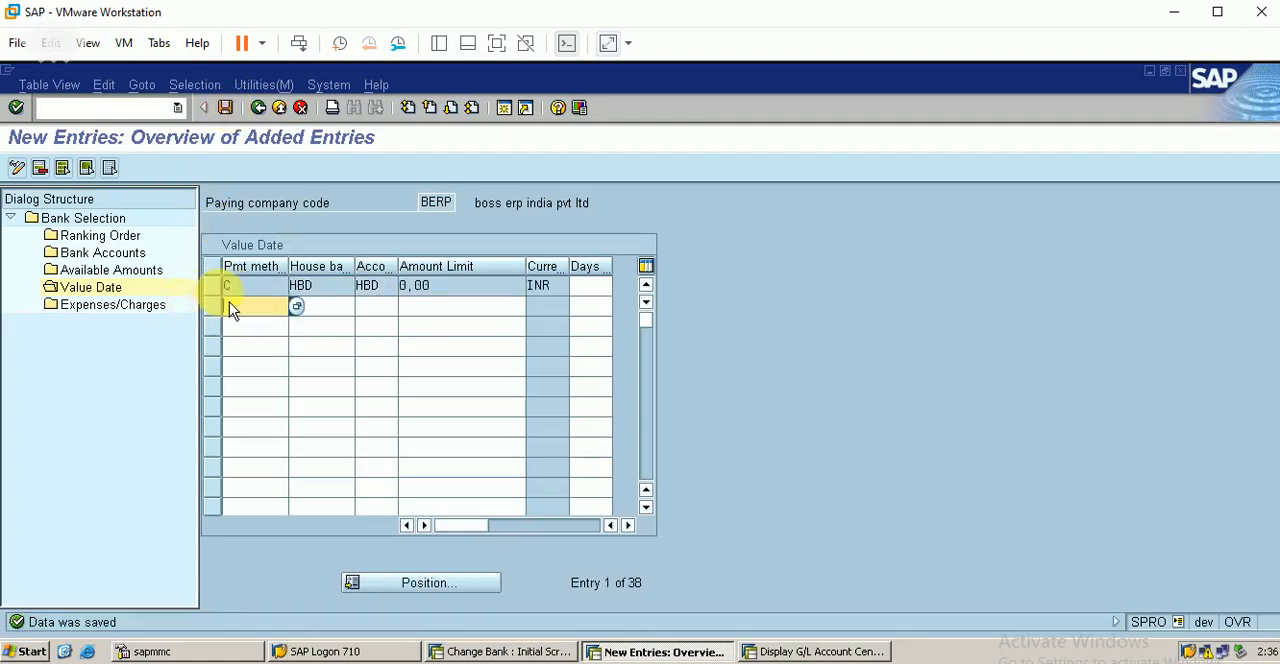
Step: Set the value date entry's days to 999, save it and return to the implementation guide
{"action": "left_click", "coordinate": [590, 285]}
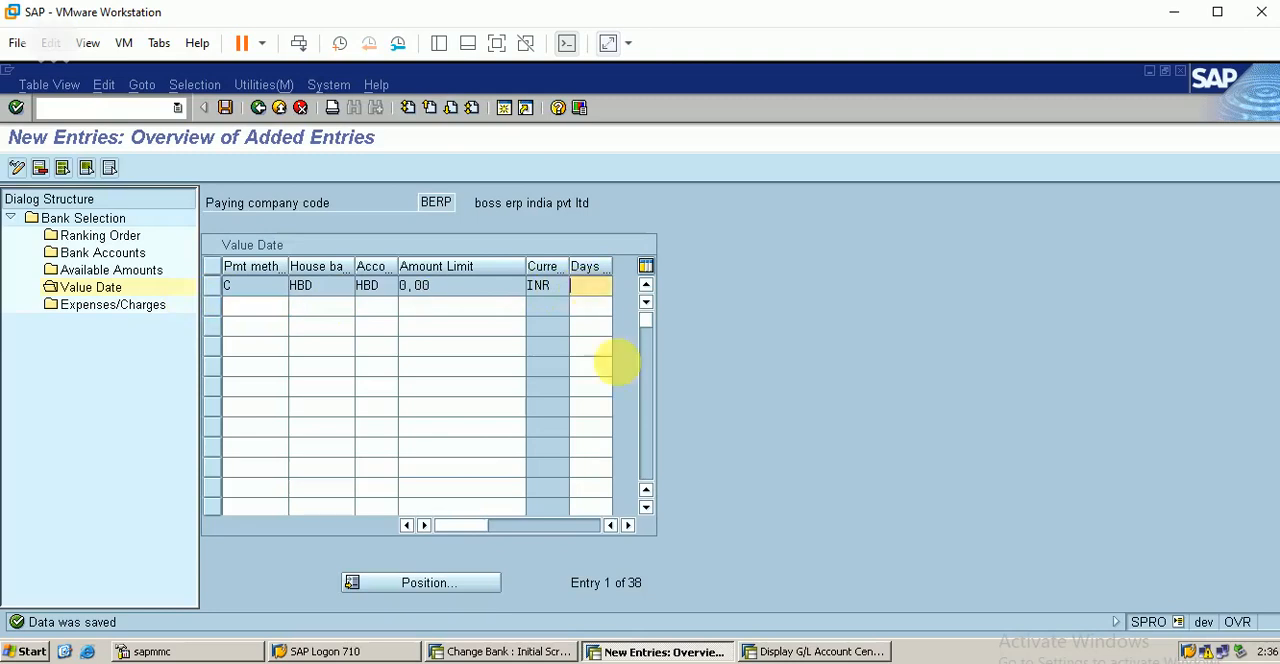
{"action": "type", "text": "999"}
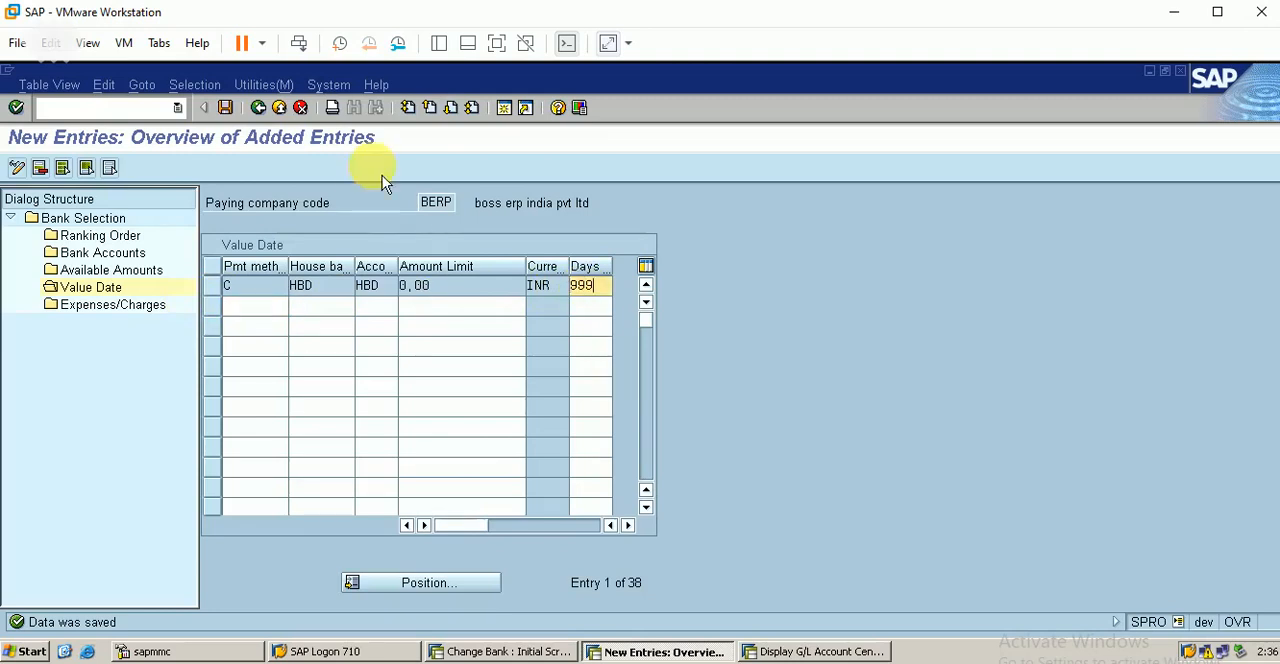
{"action": "left_click", "coordinate": [225, 107]}
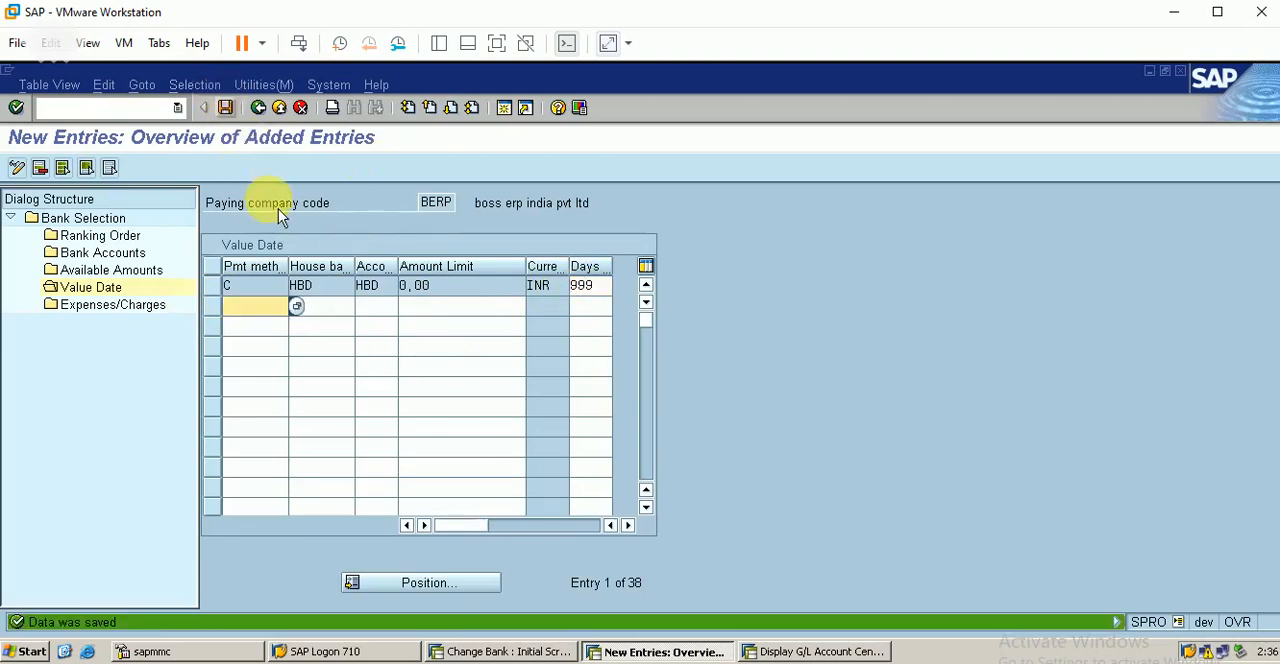
{"action": "left_click", "coordinate": [258, 107]}
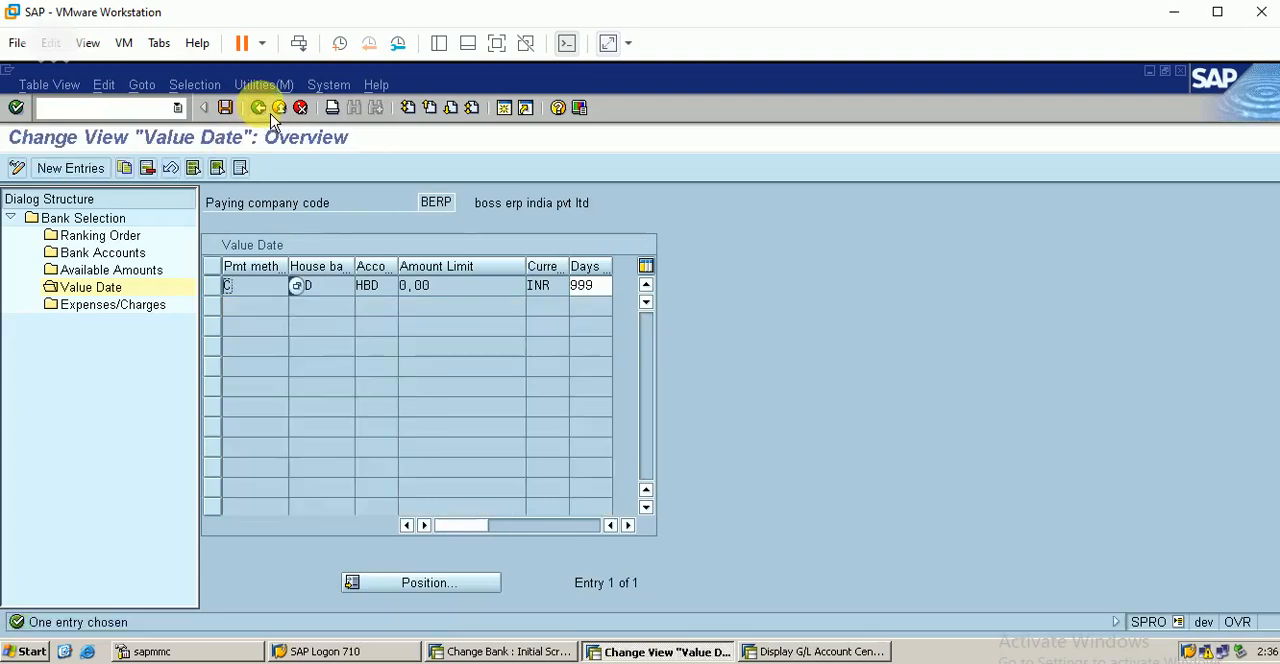
{"action": "left_click", "coordinate": [258, 107]}
{"action": "left_click", "coordinate": [258, 107]}
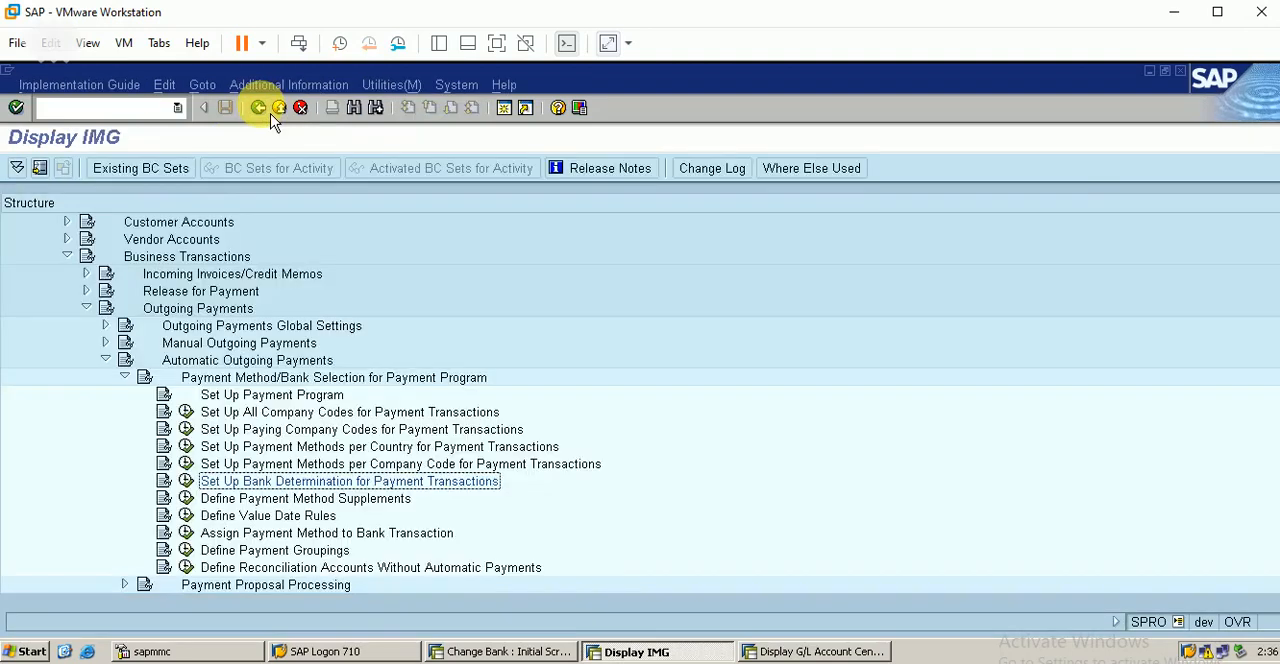
Step: Collapse the Outgoing Payments branch and expand Automatic Incoming Payments down to Payment Method/Bank Selection for Payment Program
{"action": "left_click", "coordinate": [324, 501]}
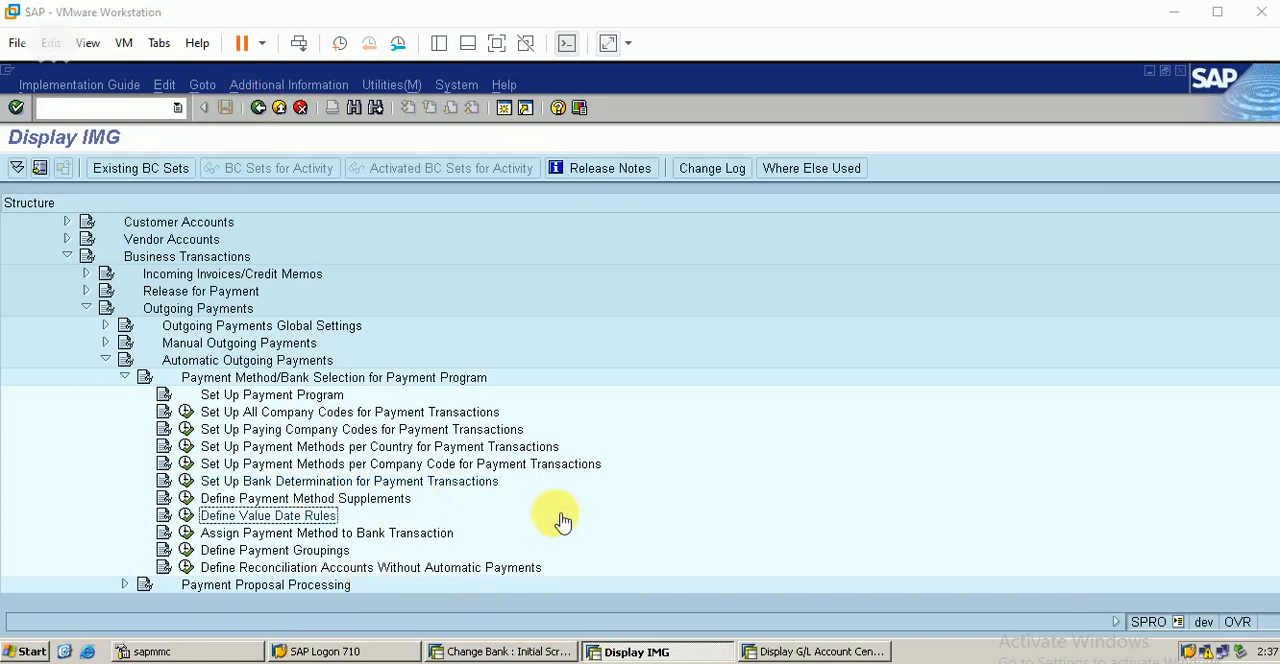
{"action": "left_click", "coordinate": [656, 514]}
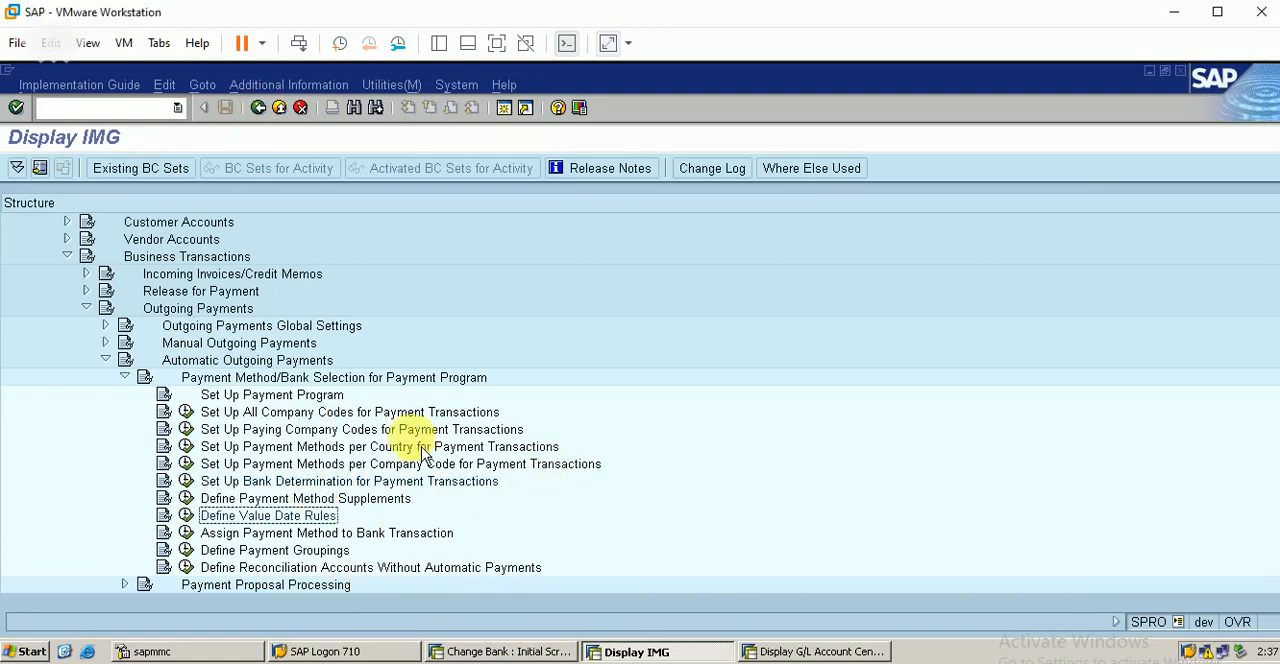
{"action": "left_click", "coordinate": [124, 377]}
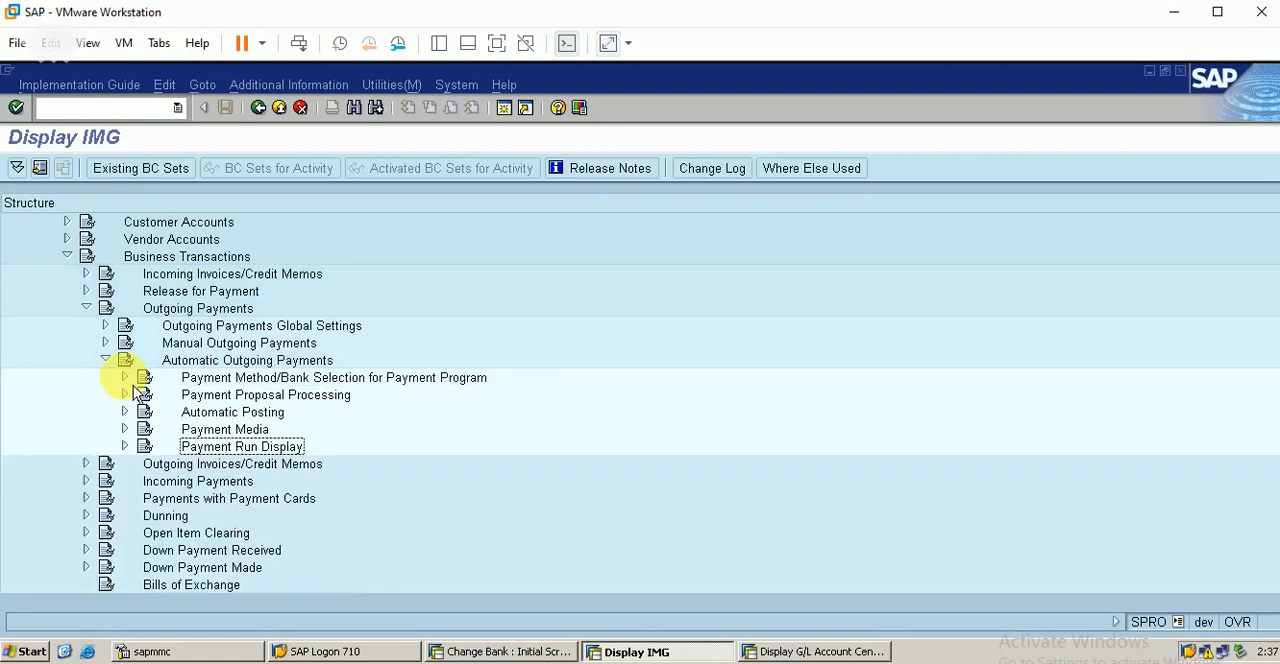
{"action": "left_click", "coordinate": [105, 360]}
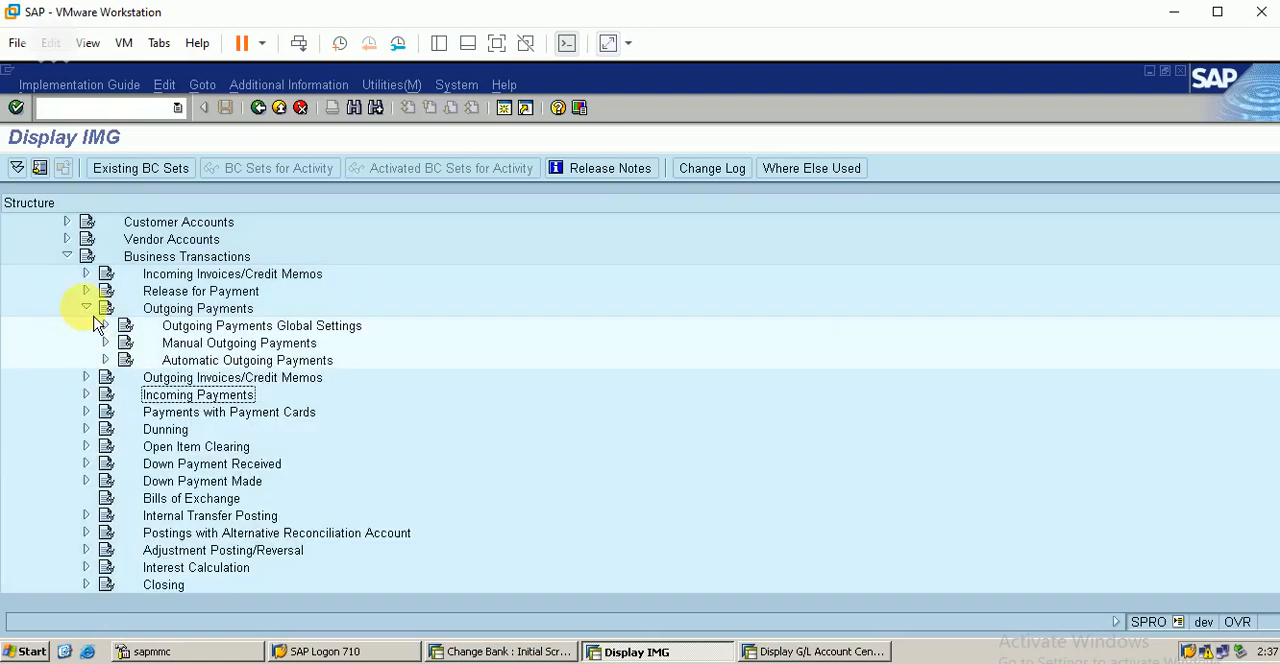
{"action": "left_click", "coordinate": [86, 308]}
{"action": "left_click", "coordinate": [87, 344]}
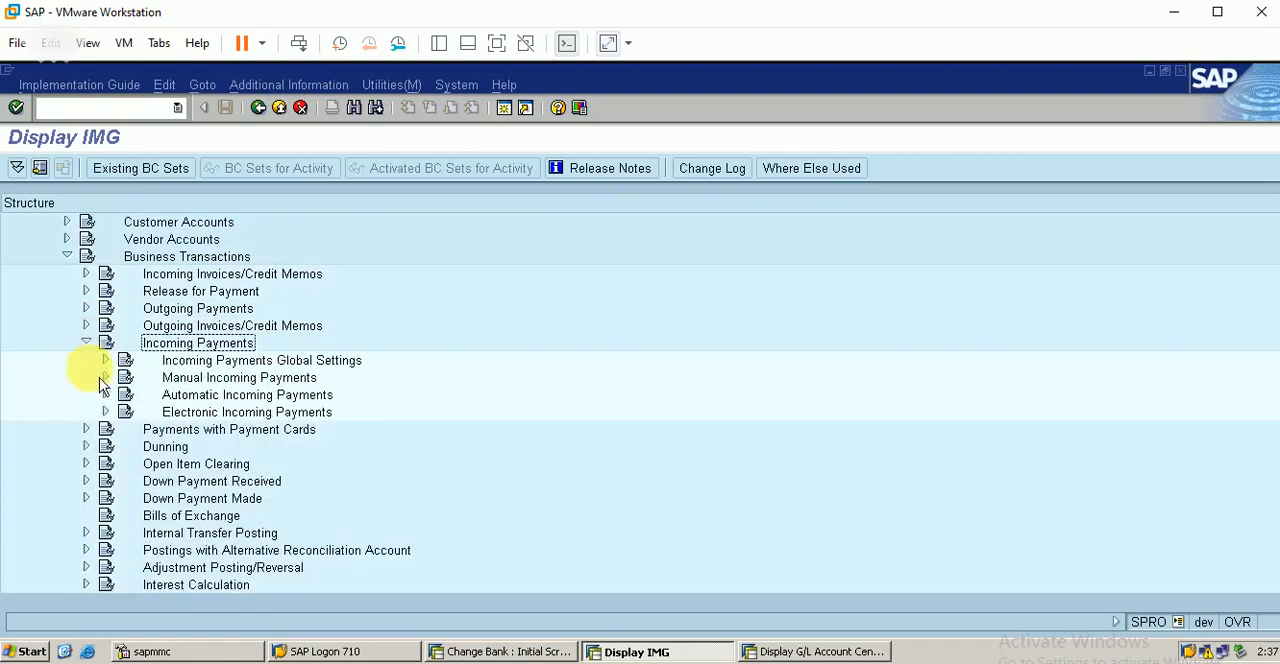
{"action": "left_click", "coordinate": [105, 395]}
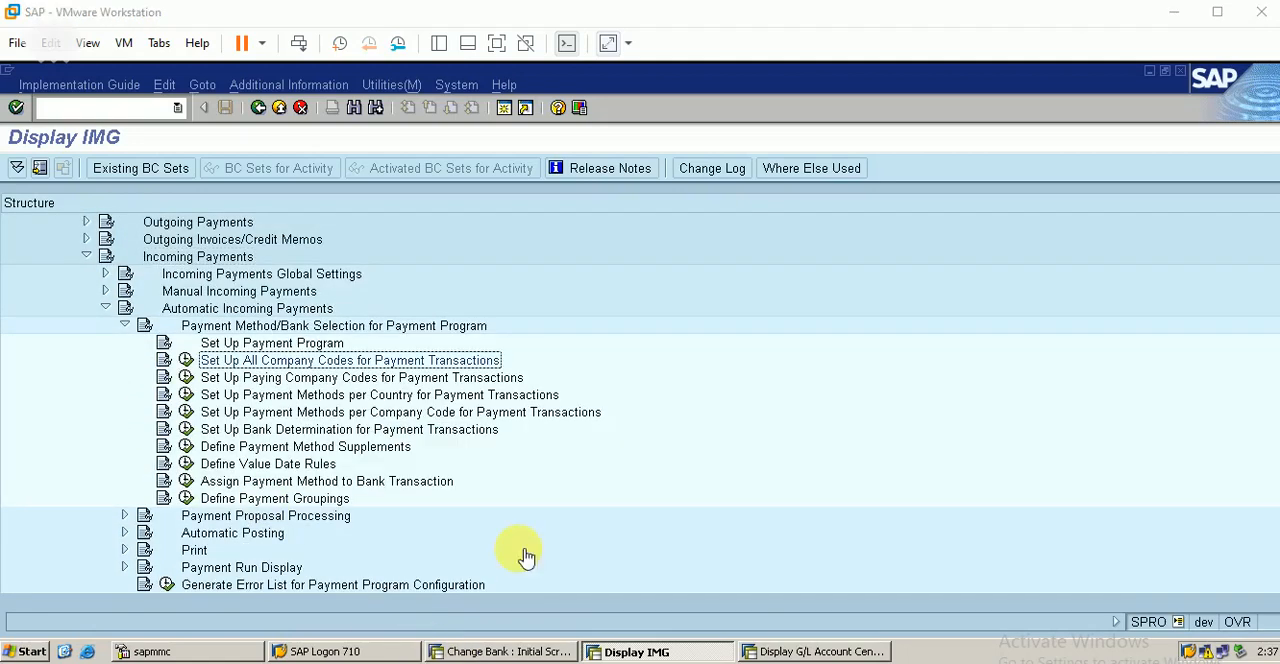
{"action": "left_click", "coordinate": [526, 557]}
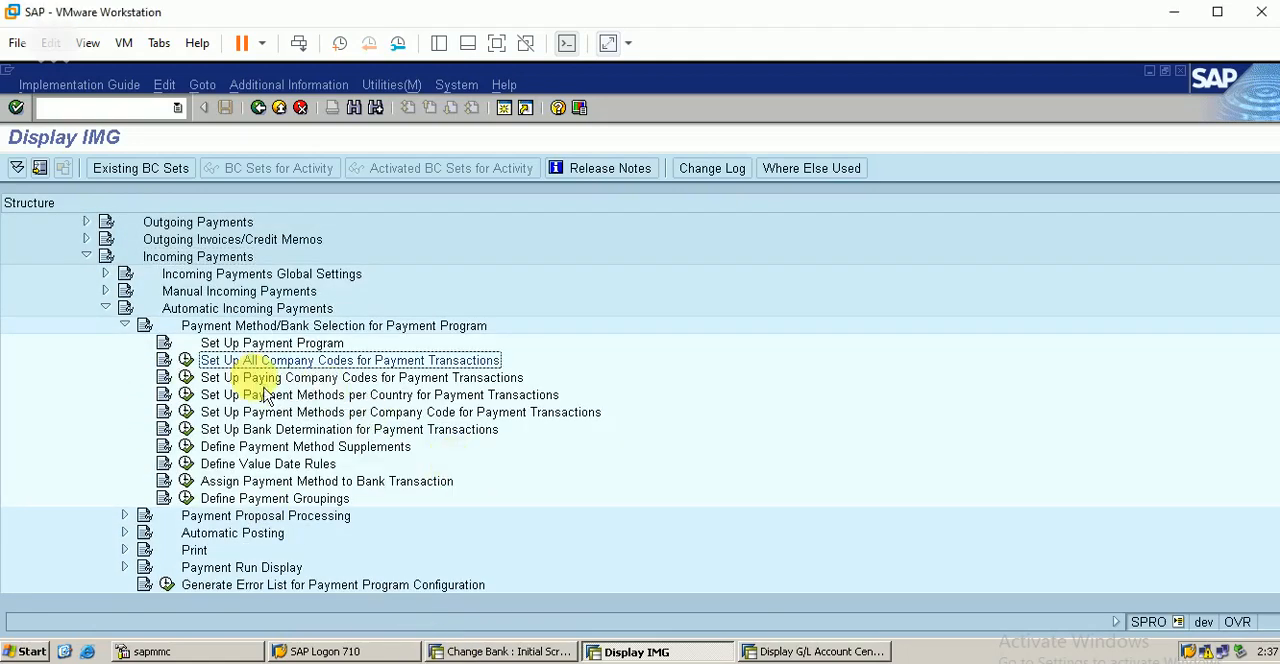
Step: Open Set Up All Company Codes for Payment Transactions under incoming payments, look up company code BERP and display its details
{"action": "left_click", "coordinate": [185, 360]}
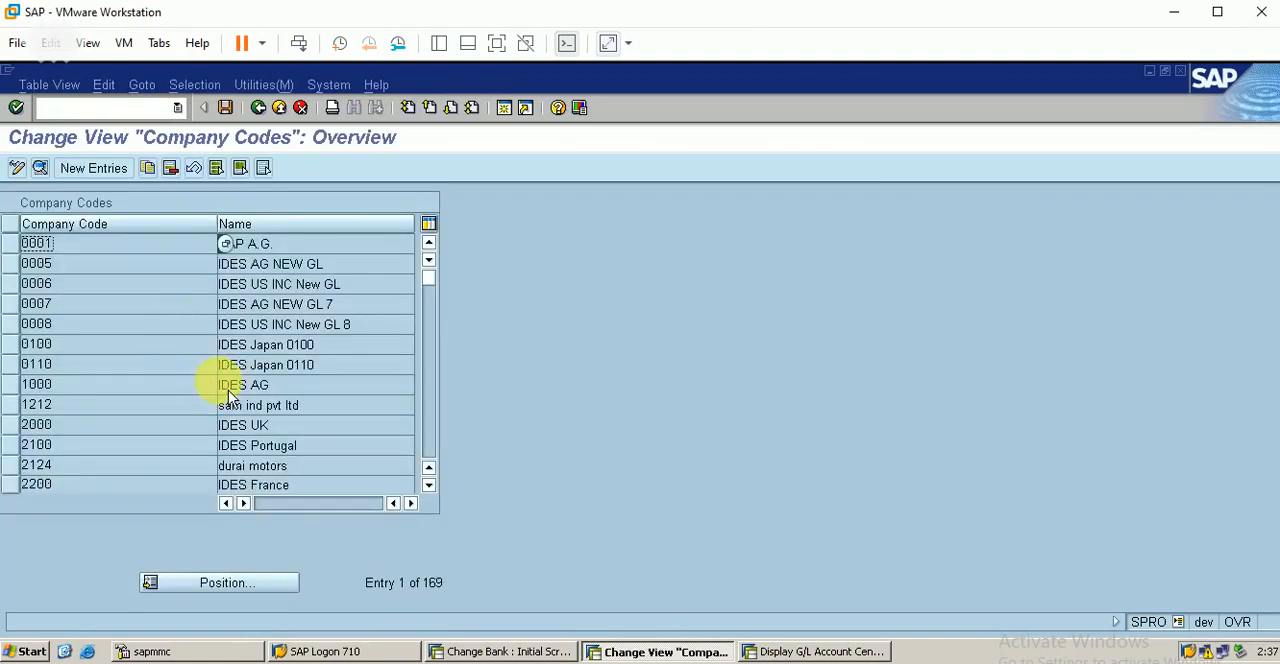
{"action": "left_click", "coordinate": [252, 592]}
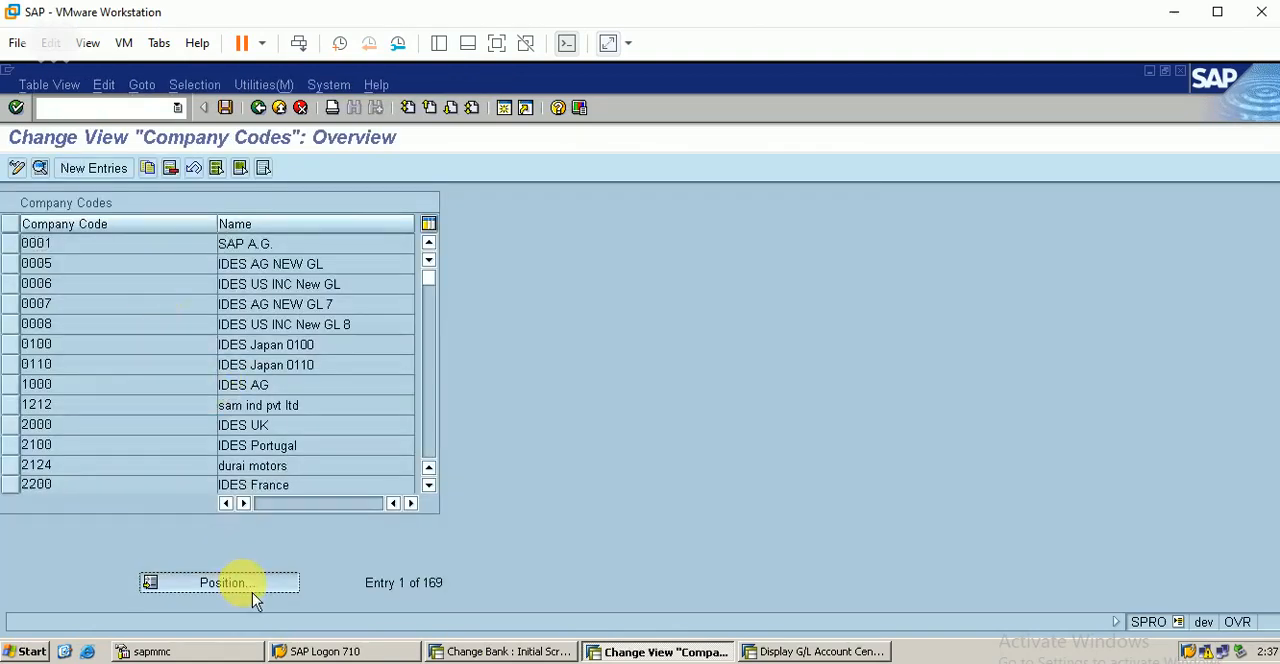
{"action": "type", "text": "BER"}
{"action": "type", "text": "P"}
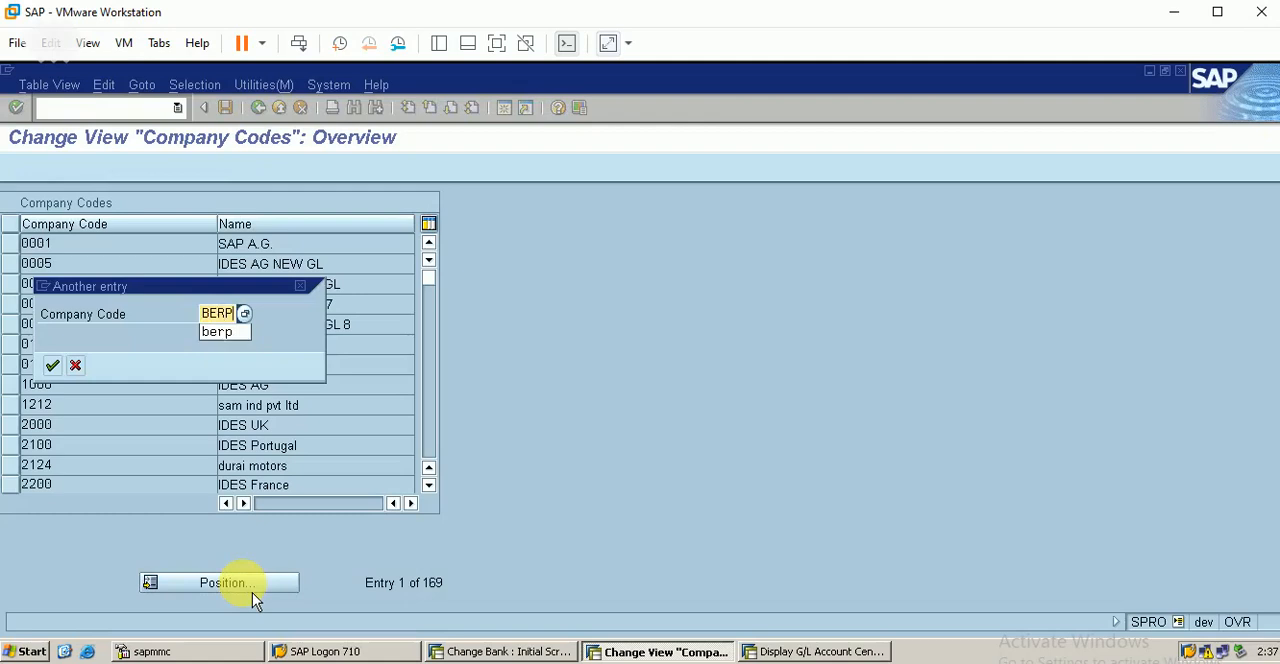
{"action": "key", "text": "Return"}
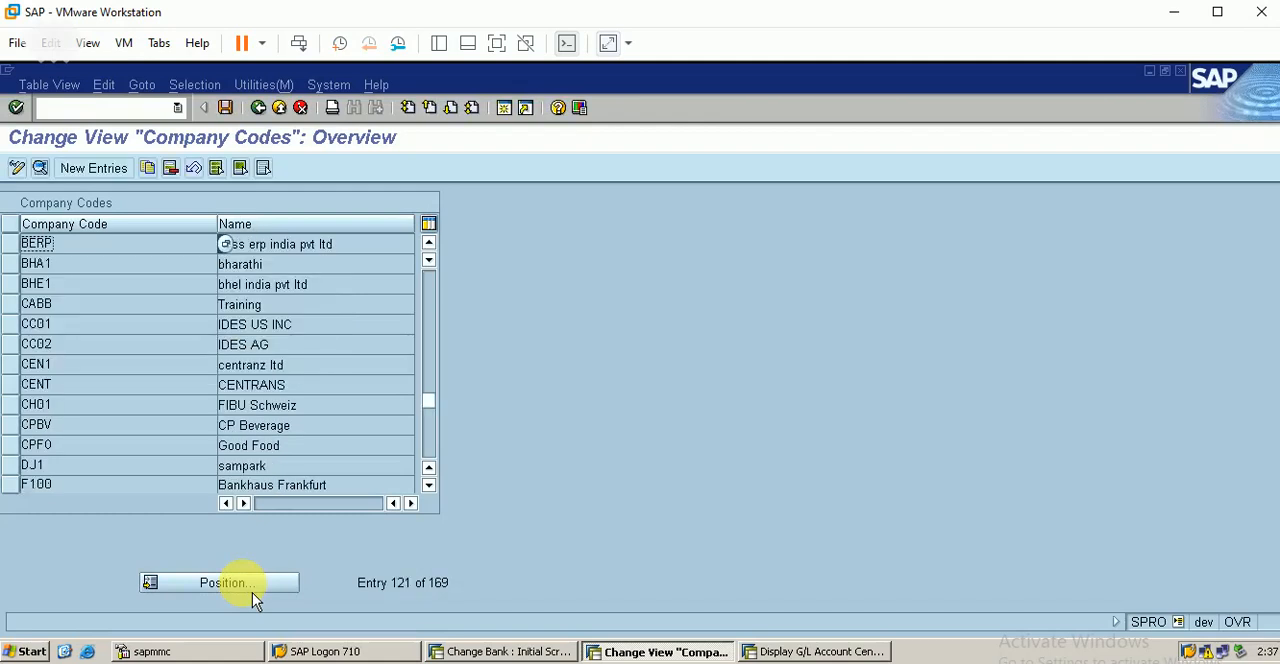
{"action": "left_click", "coordinate": [10, 244]}
{"action": "left_click", "coordinate": [40, 167]}
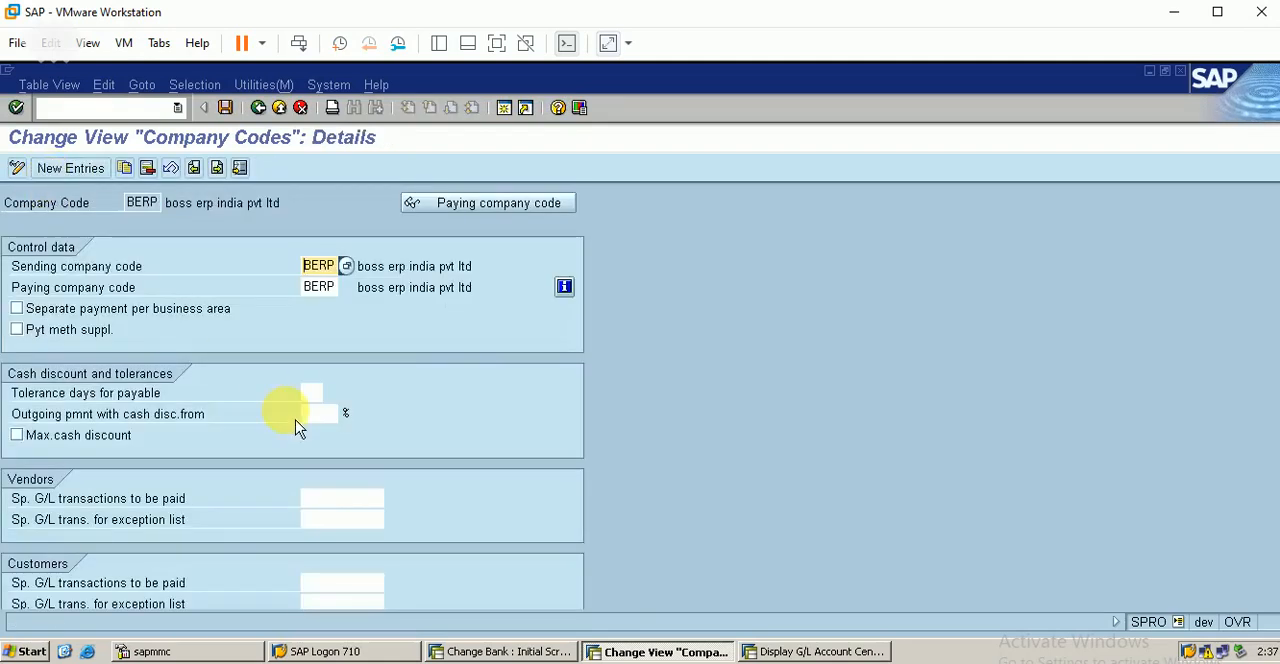
Step: Leave the company code details, view Set Up Payment Methods per Country for Payment Transactions under incoming payments, and return to the implementation guide
{"action": "left_click", "coordinate": [258, 107]}
{"action": "left_click", "coordinate": [258, 107]}
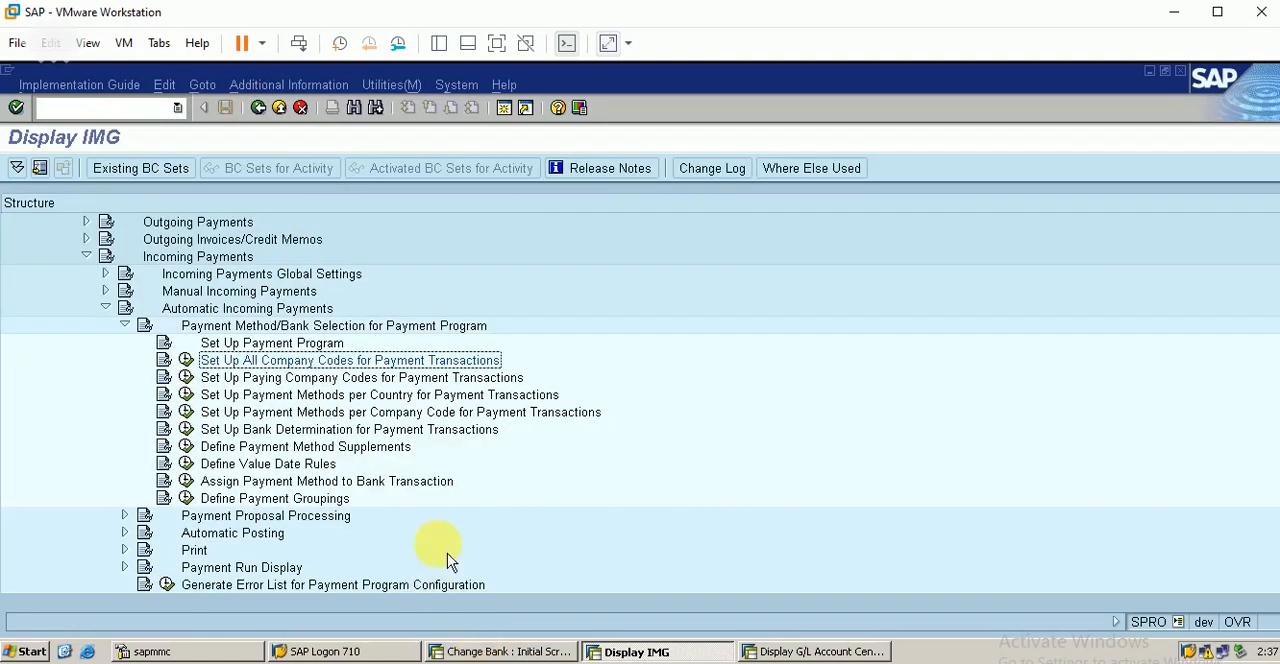
{"action": "left_click", "coordinate": [186, 394]}
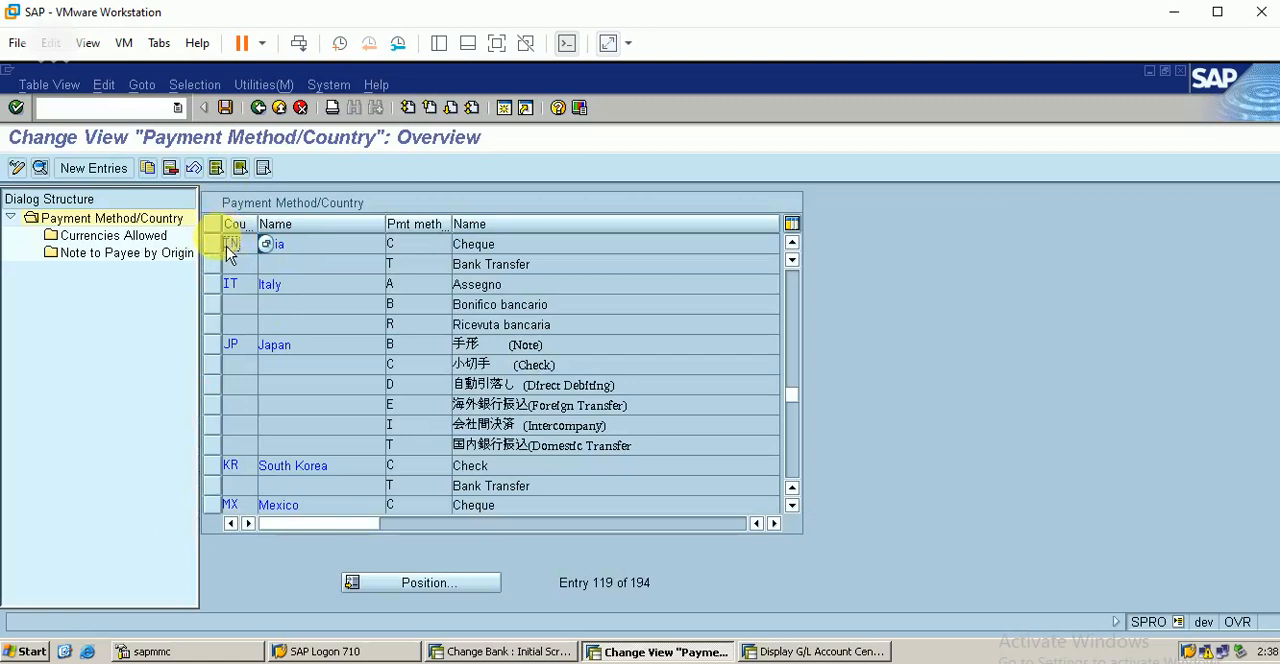
{"action": "left_click", "coordinate": [258, 107]}
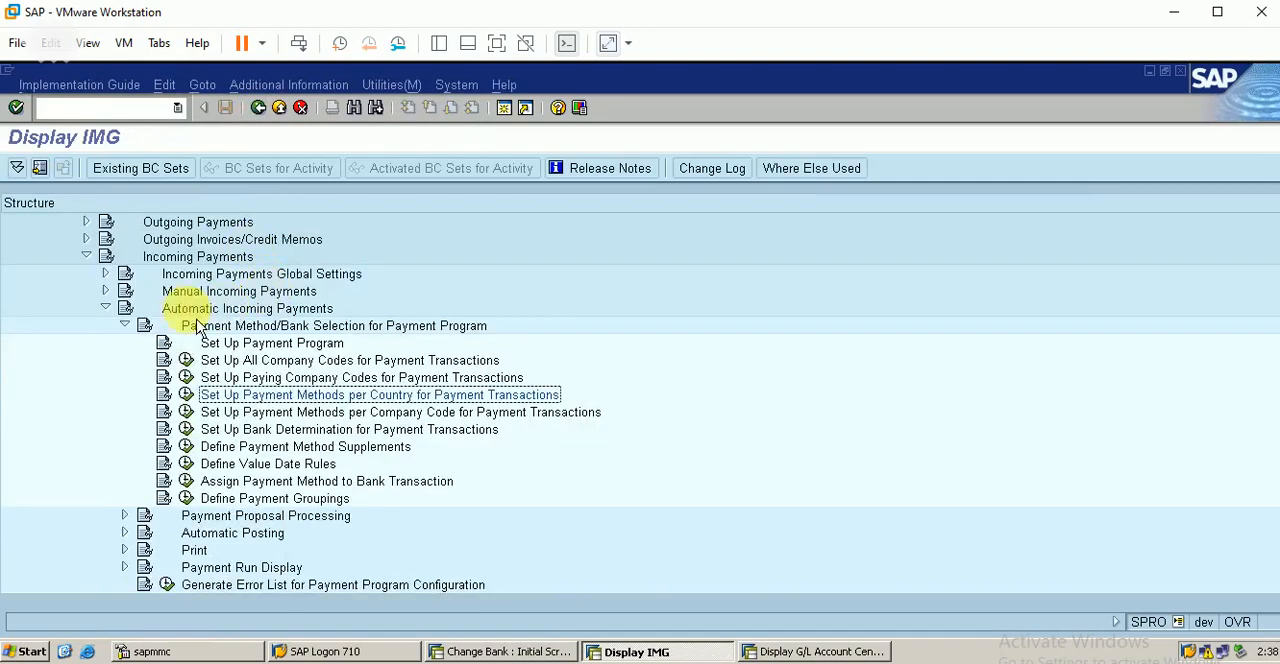
Step: Collapse the Payment Method/Bank Selection for Payment Program and Automatic Incoming Payments branches
{"action": "left_click", "coordinate": [124, 325]}
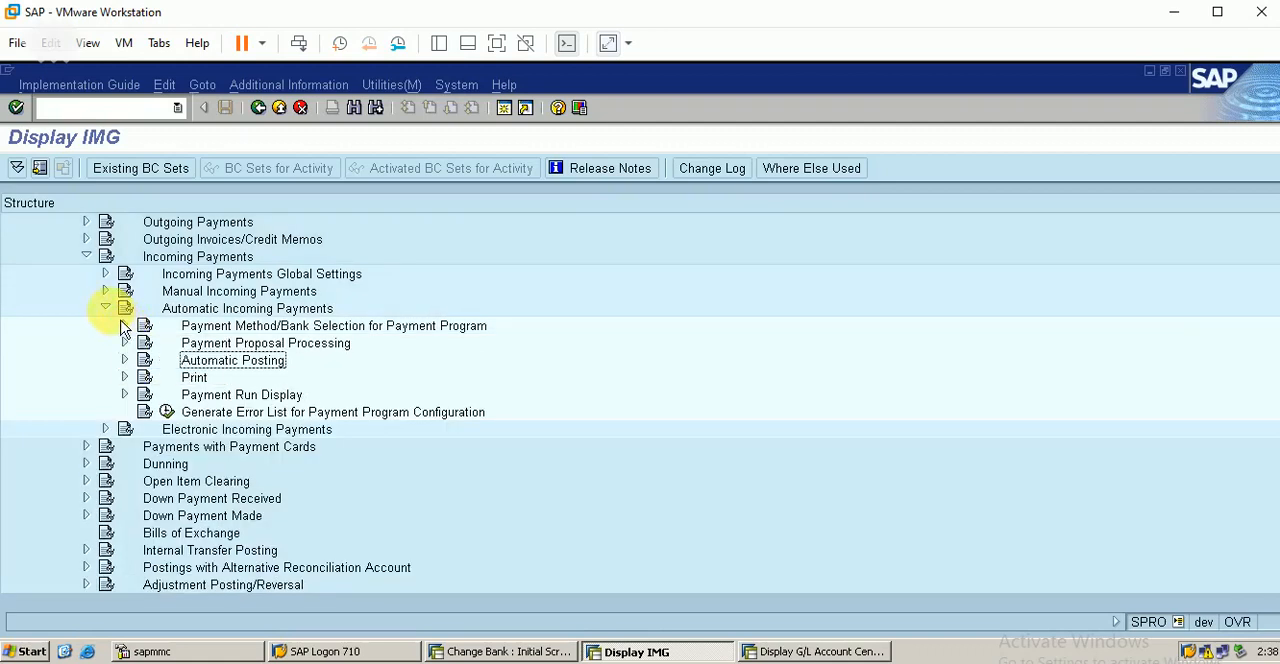
{"action": "left_click", "coordinate": [105, 307]}
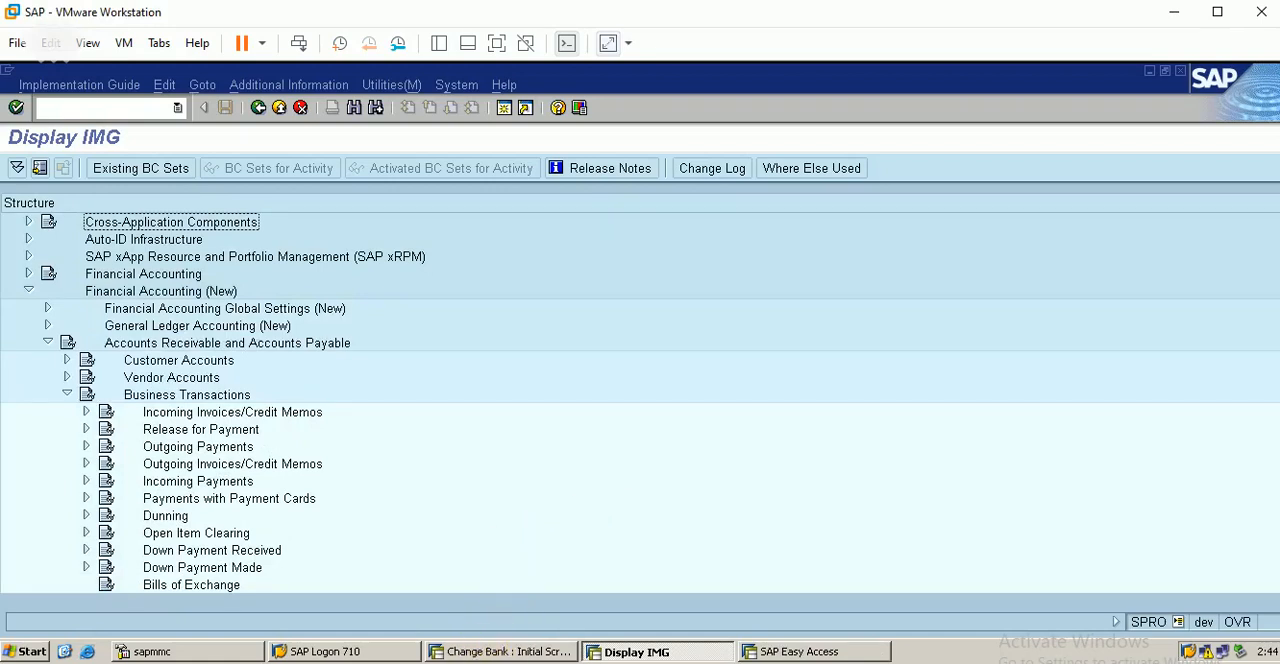
{"action": "left_click", "coordinate": [484, 662]}
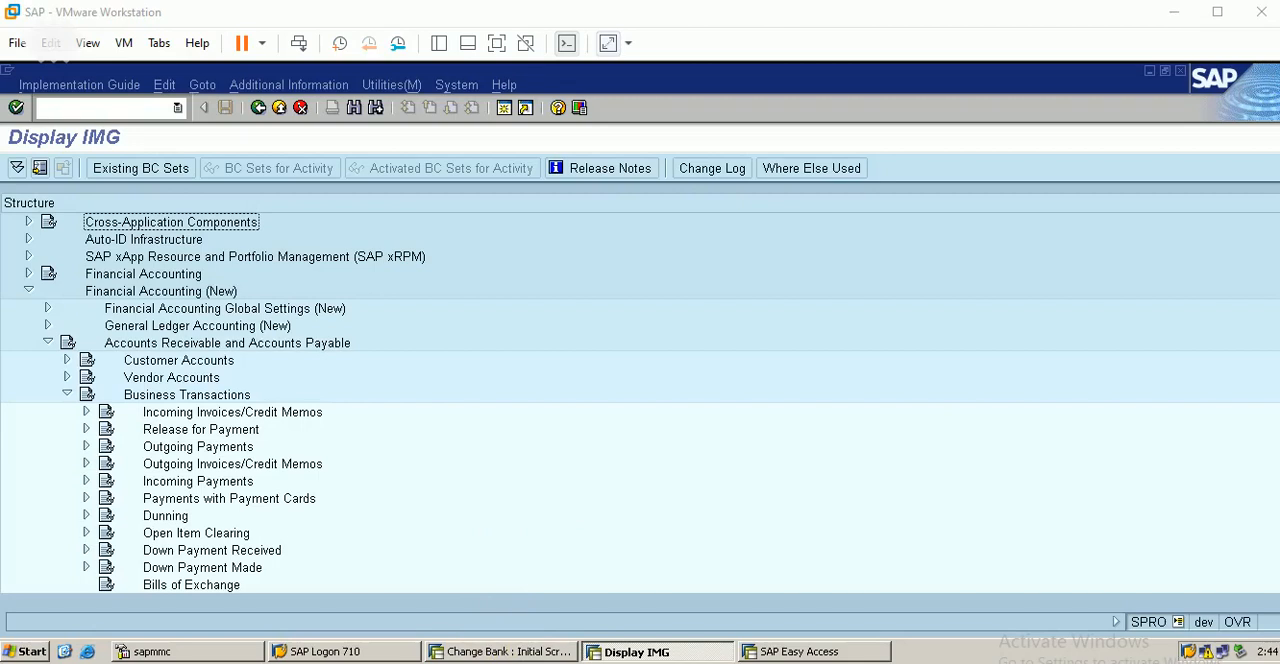